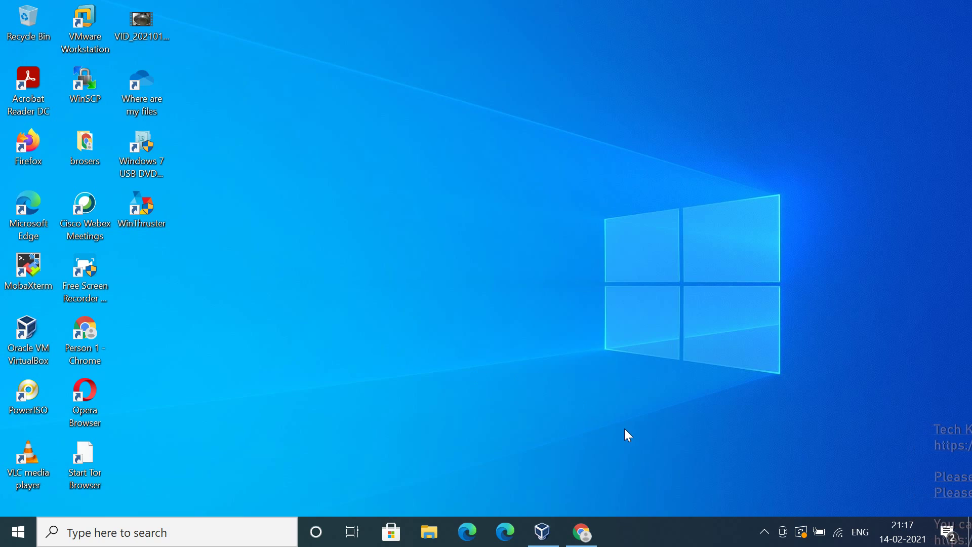
# Return to Chrome's SUSE Linux Enterprise Server Free Trial tab and scroll through the Free Downloads listings
pyautogui.click(588, 526)
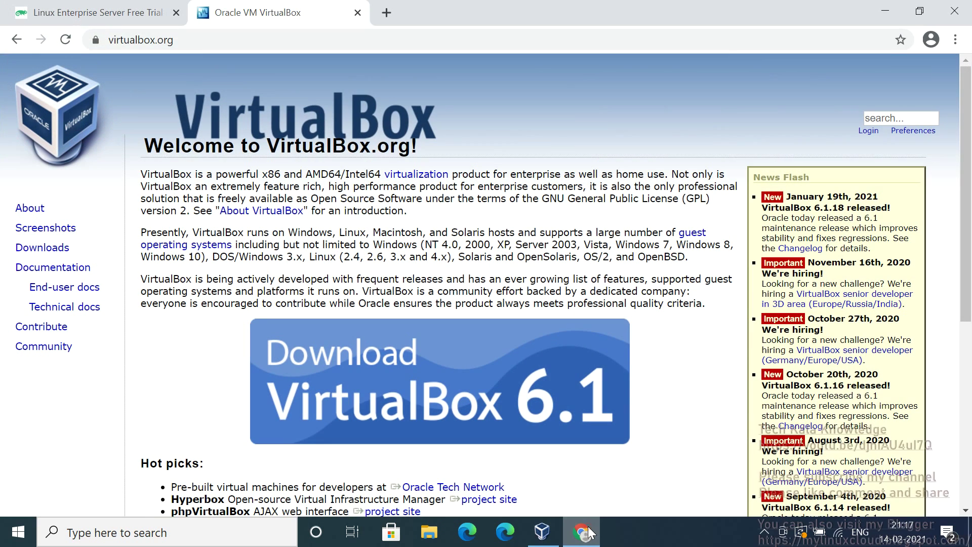
pyautogui.click(107, 7)
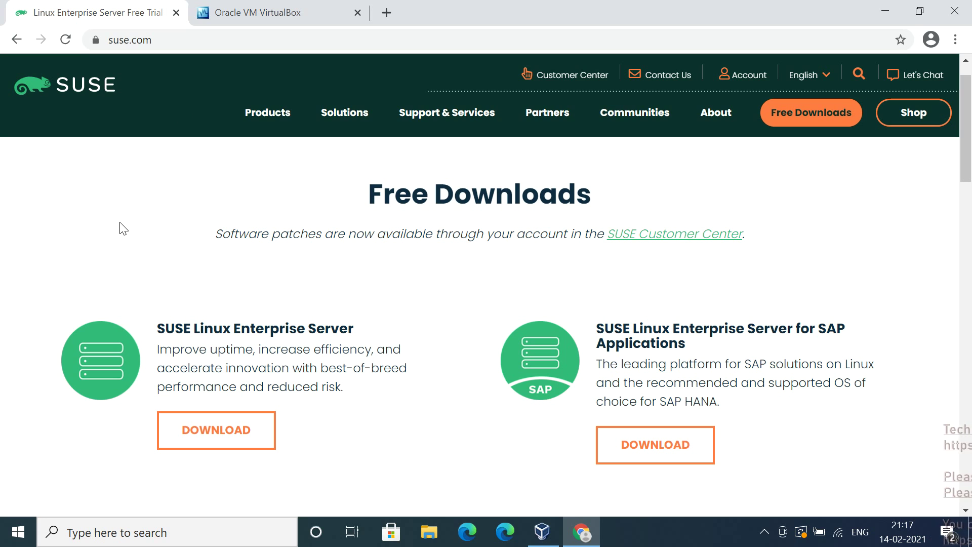
pyautogui.scroll(-1, 119, 229)
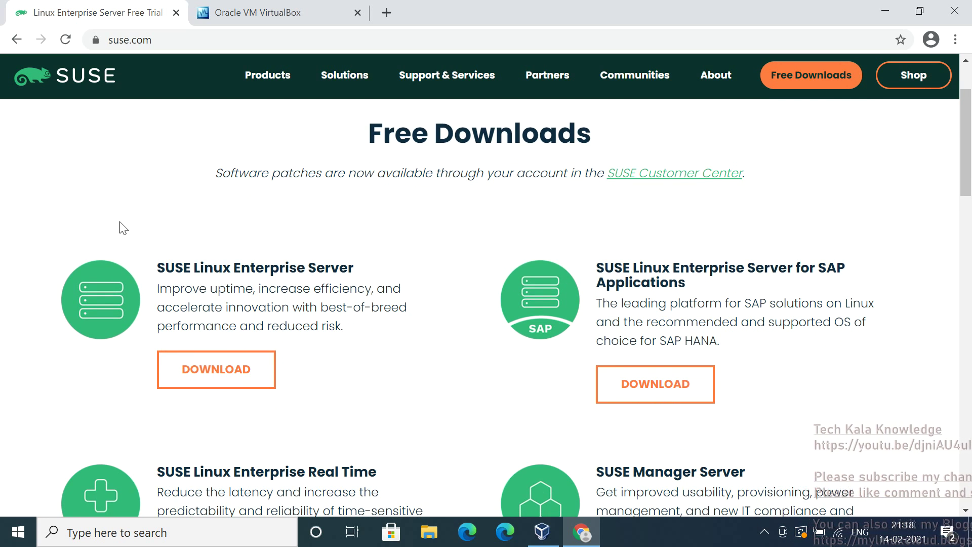
pyautogui.scroll(-4, 120, 223)
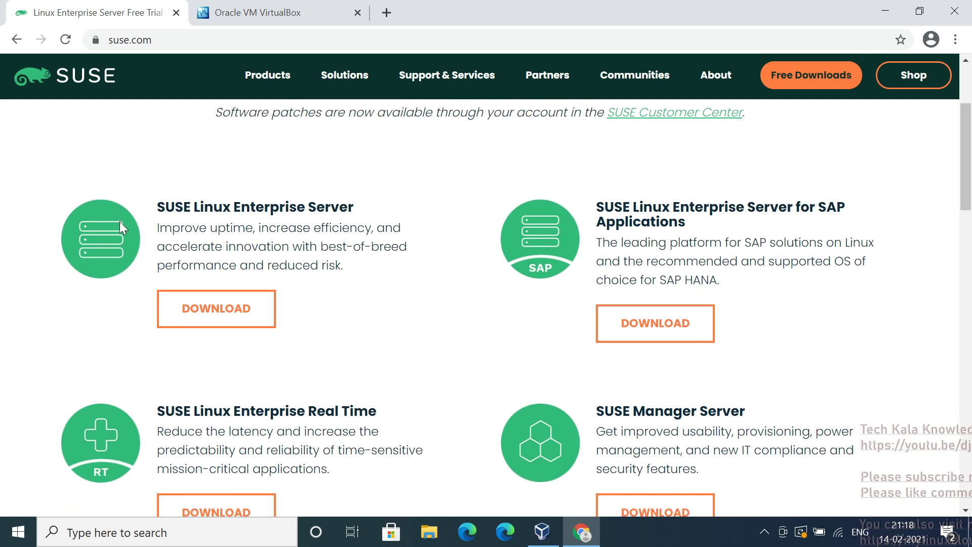
pyautogui.scroll(-4, 120, 222)
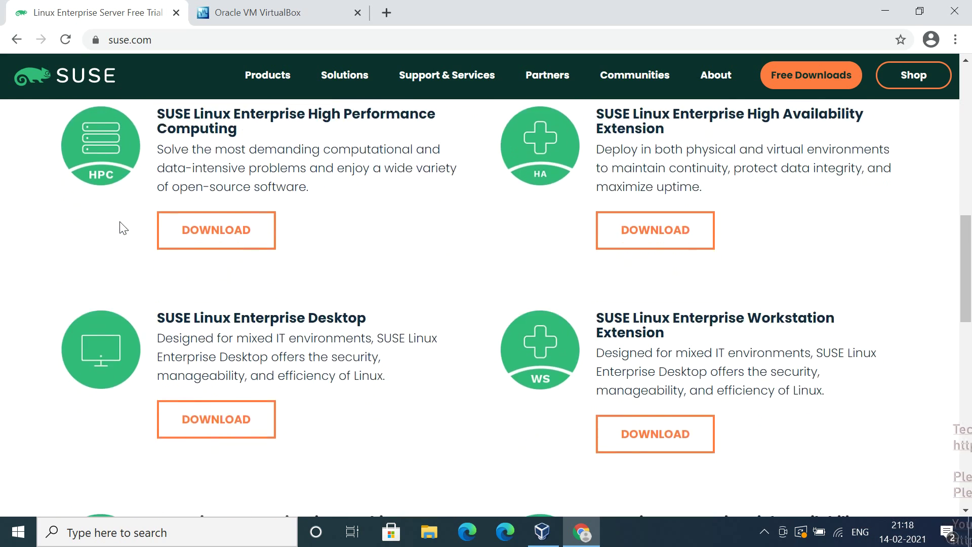
pyautogui.scroll(-1, 121, 225)
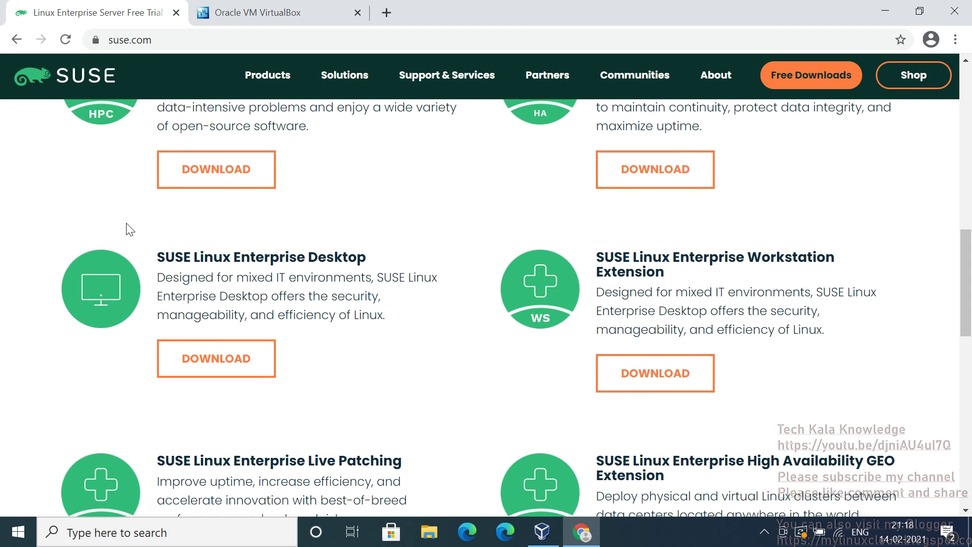
pyautogui.click(429, 532)
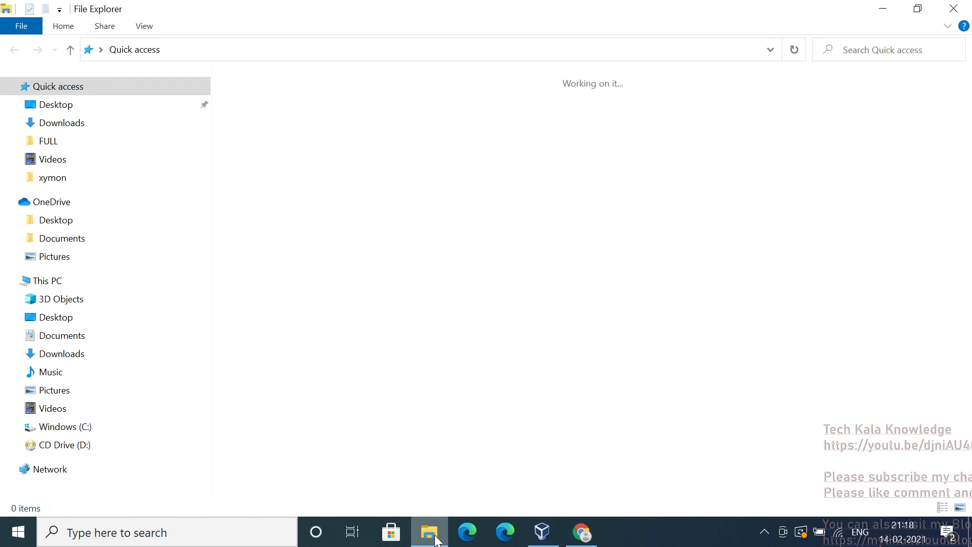
pyautogui.click(99, 122)
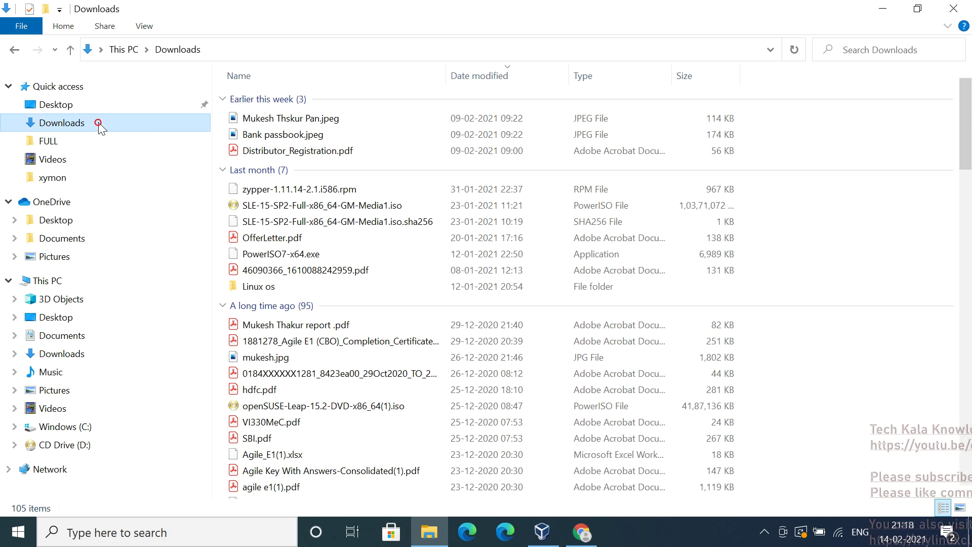
pyautogui.moveTo(965, 117); pyautogui.dragTo(970, 378)
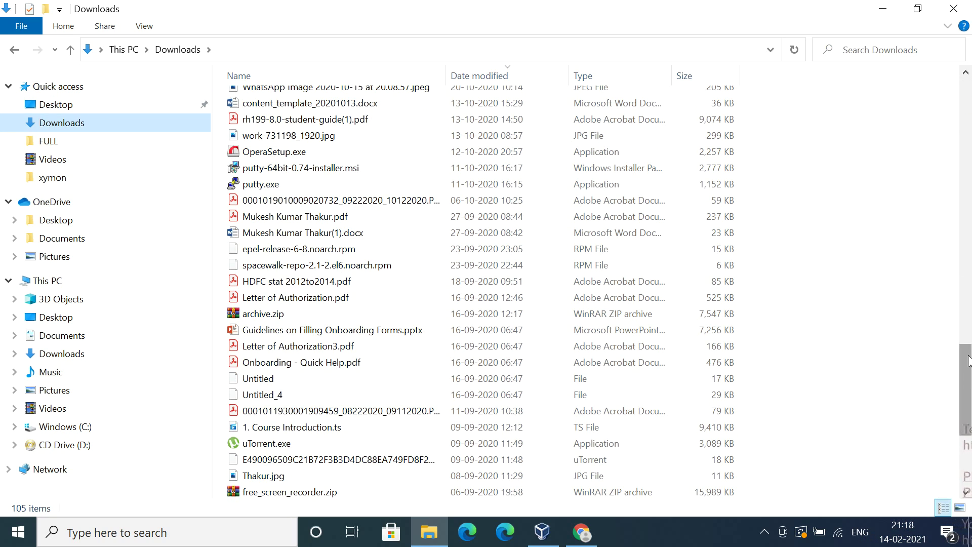
pyautogui.scroll(-3, 971, 354)
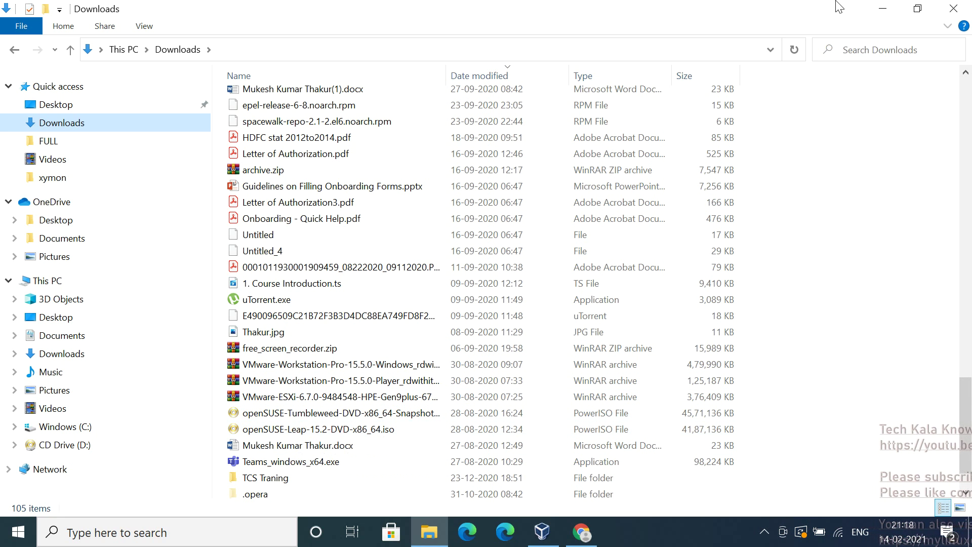
pyautogui.click(877, 10)
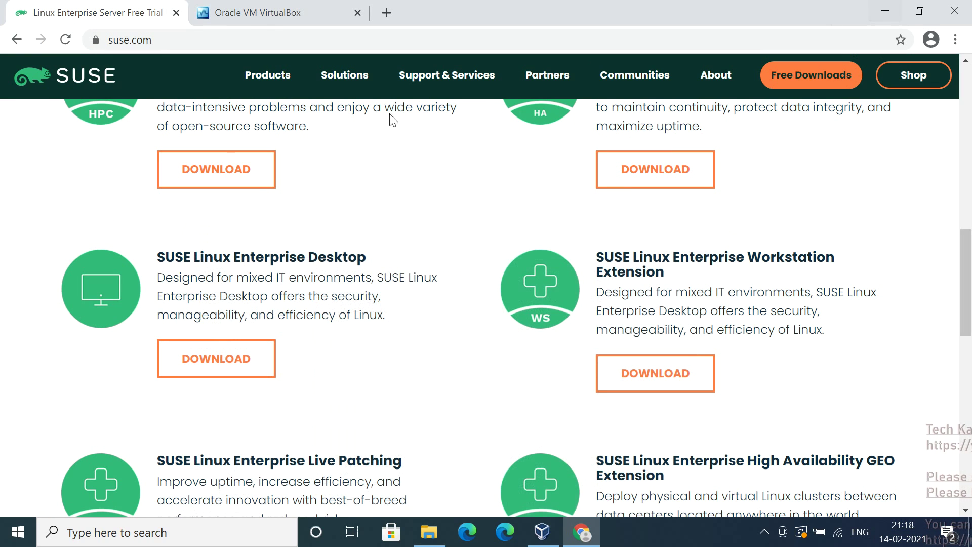
# Visit the virtualbox.org tab in Chrome, then bring the VirtualBox Manager window forward
pyautogui.click(253, 15)
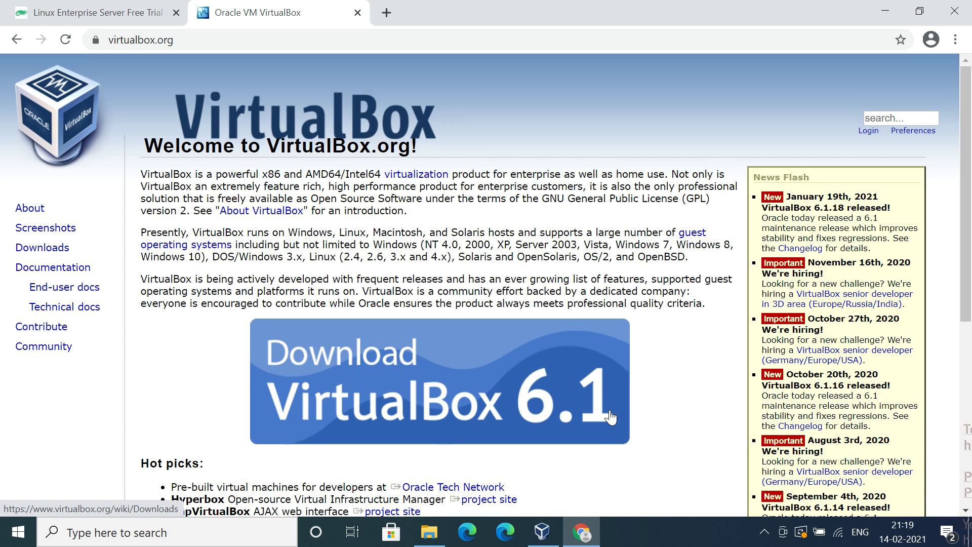
pyautogui.click(541, 532)
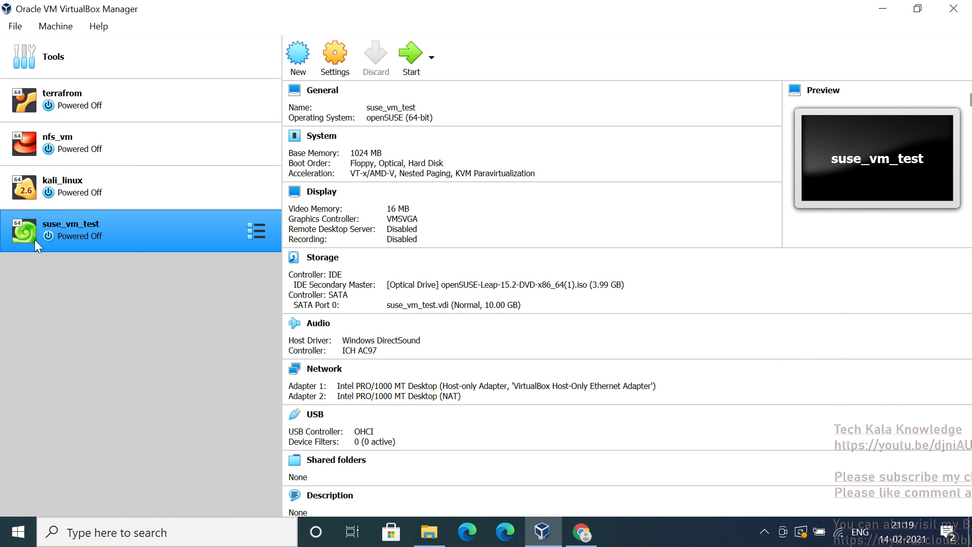
# Remove the suse_vm_test machine, choosing Delete all files to erase its disk files too
pyautogui.rightClick(78, 231)
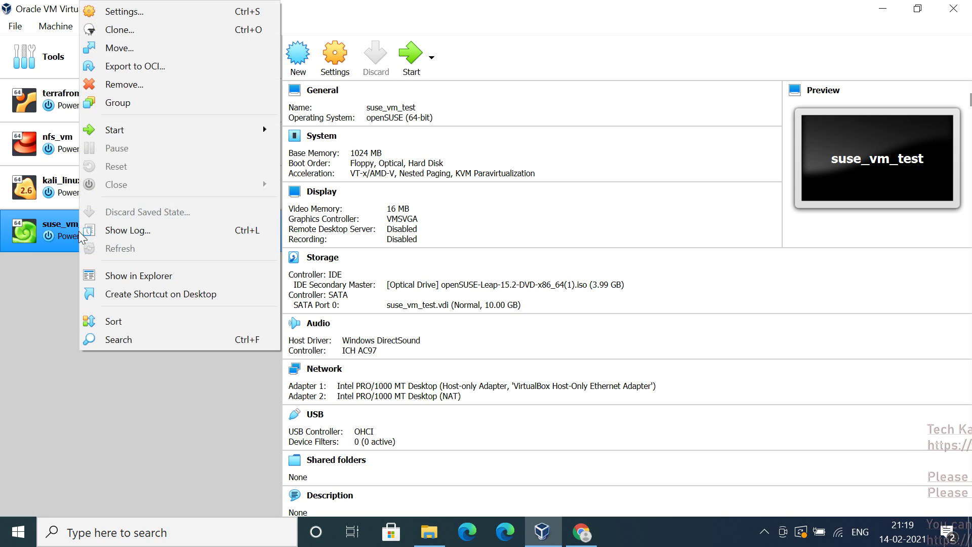
pyautogui.click(180, 84)
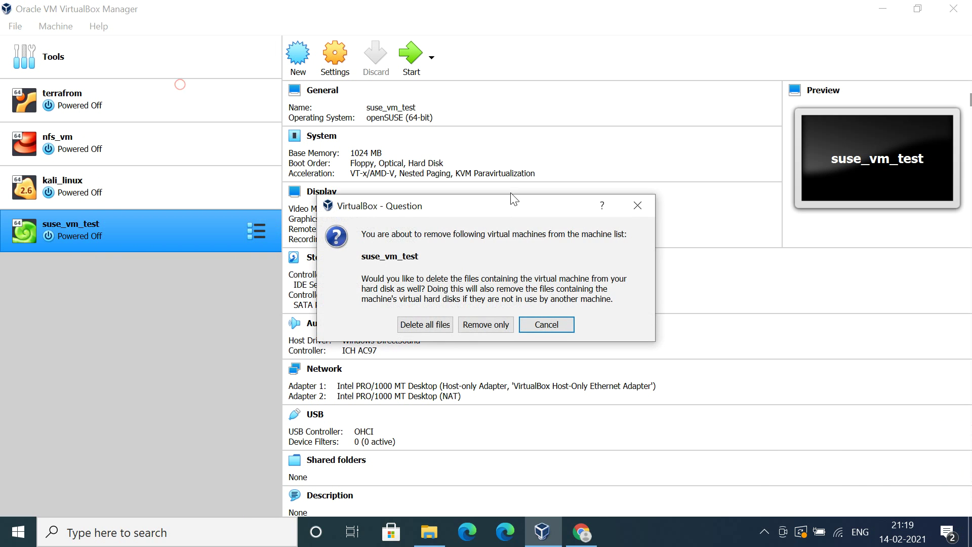
pyautogui.click(430, 323)
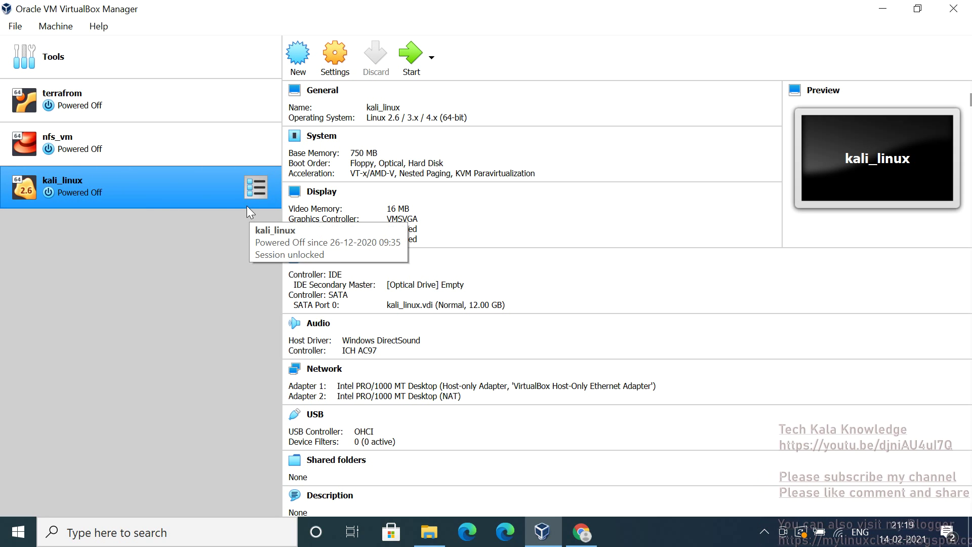
# Start a new VM named suse_test_myvm with type Linux and version openSUSE (64-bit)
pyautogui.click(300, 75)
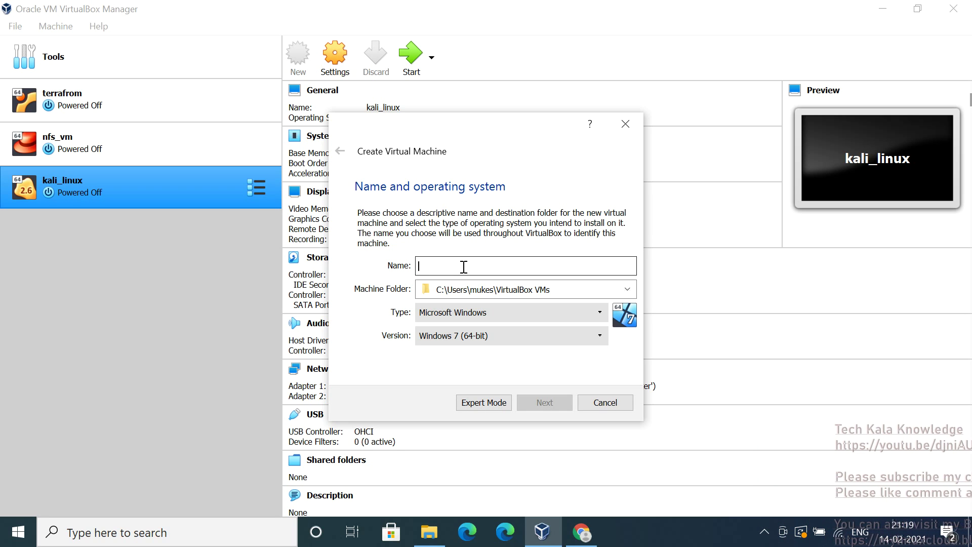
pyautogui.write('suse')
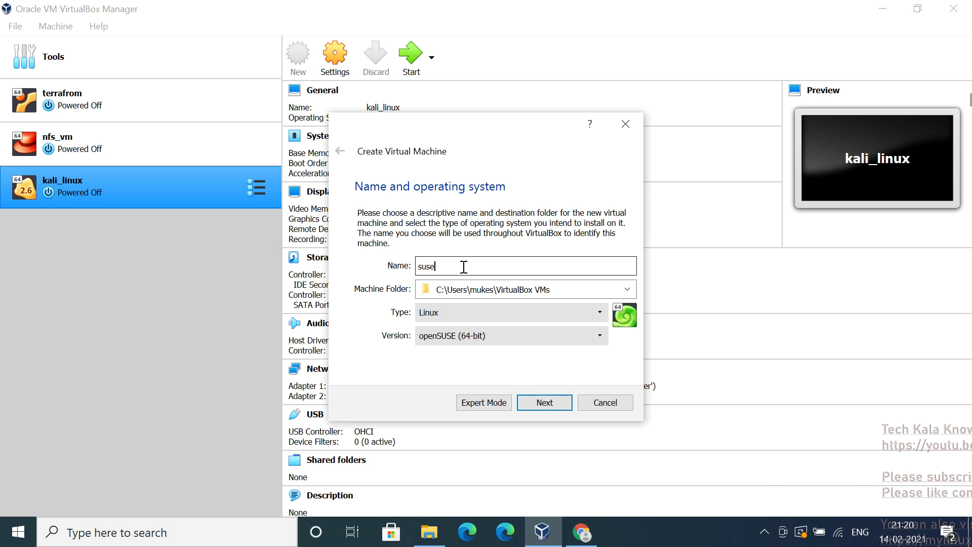
pyautogui.write('_te')
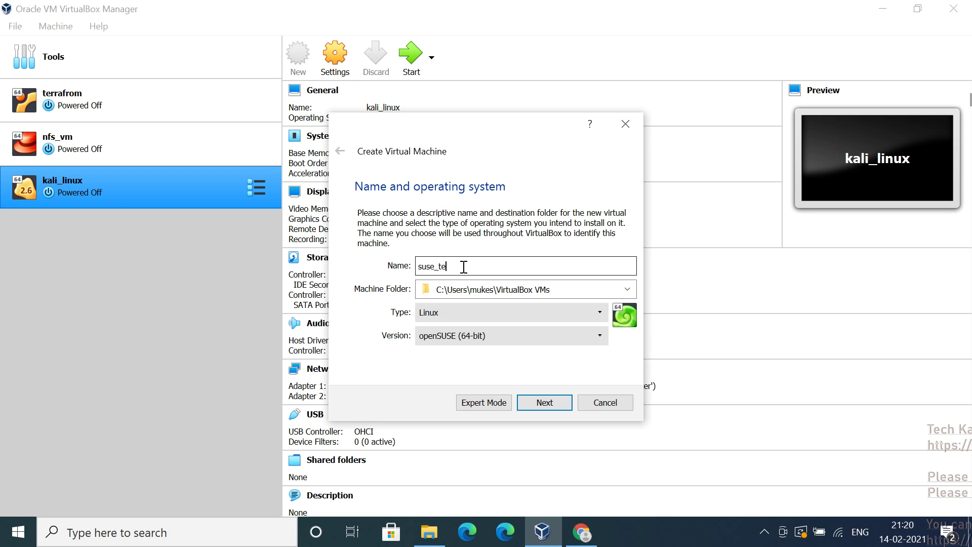
pyautogui.write('st_')
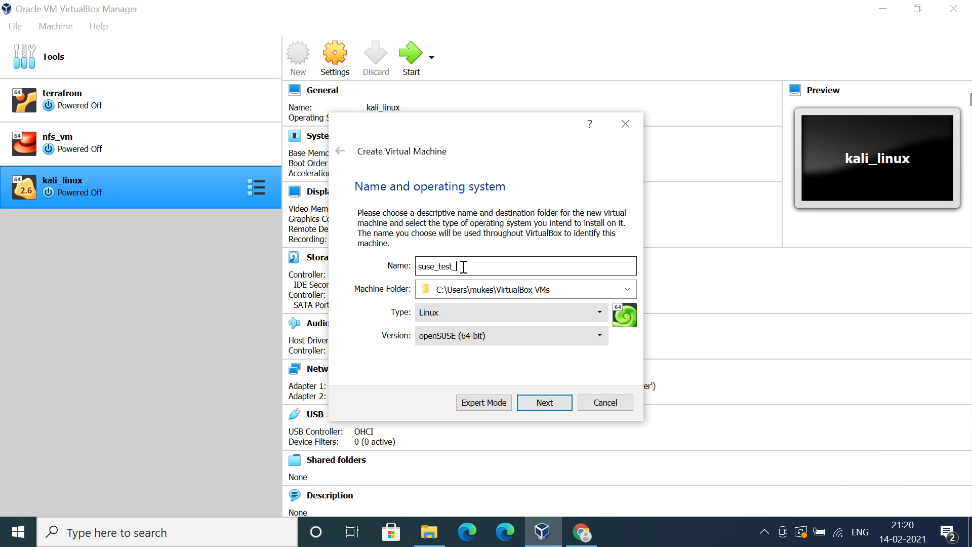
pyautogui.write('vm')
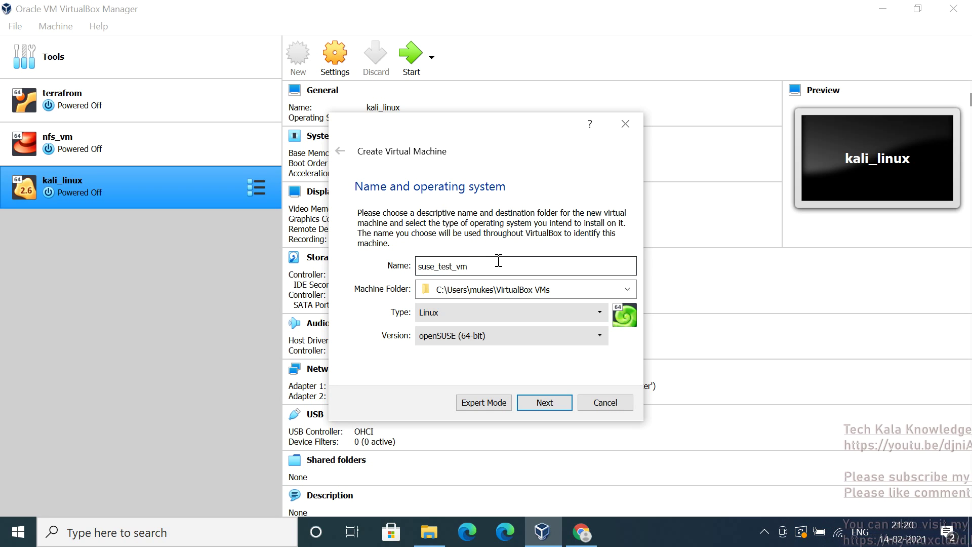
pyautogui.press('Left')
pyautogui.press('Left')
pyautogui.write('my')
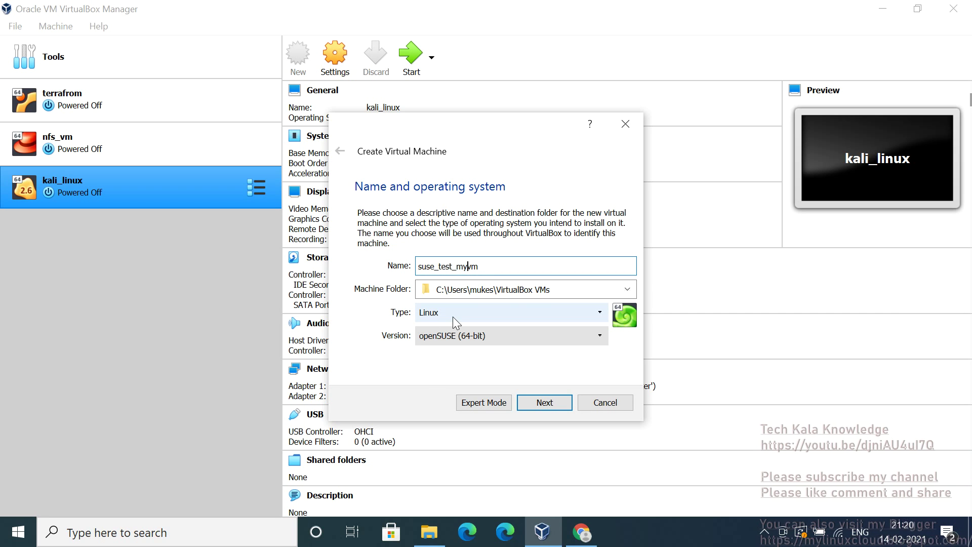
pyautogui.click(453, 317)
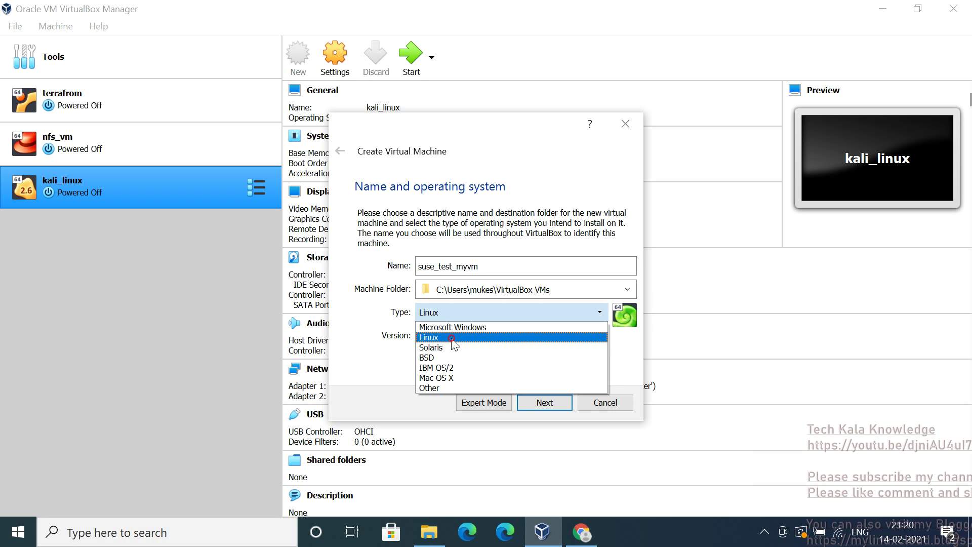
pyautogui.click(452, 339)
pyautogui.click(511, 336)
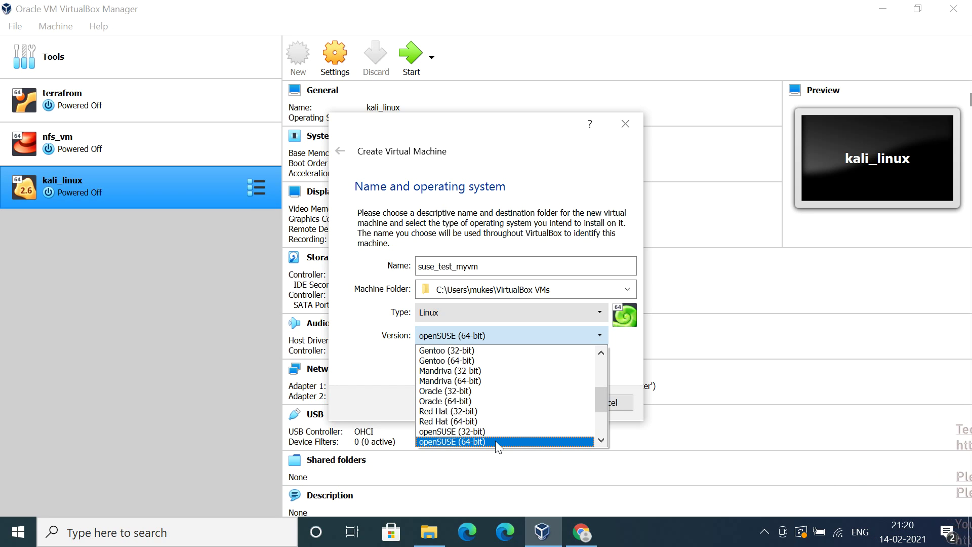
pyautogui.click(496, 441)
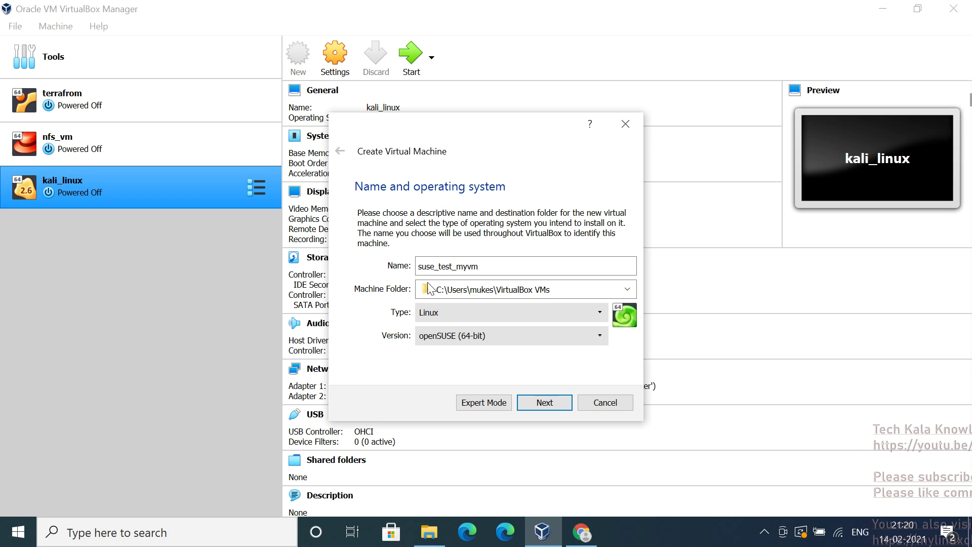
# Select the wizard's Machine Folder path for copying and switch to File Explorer
pyautogui.click(574, 290)
pyautogui.moveTo(574, 290); pyautogui.dragTo(393, 275)
pyautogui.hotkey('ctrl', 'c')
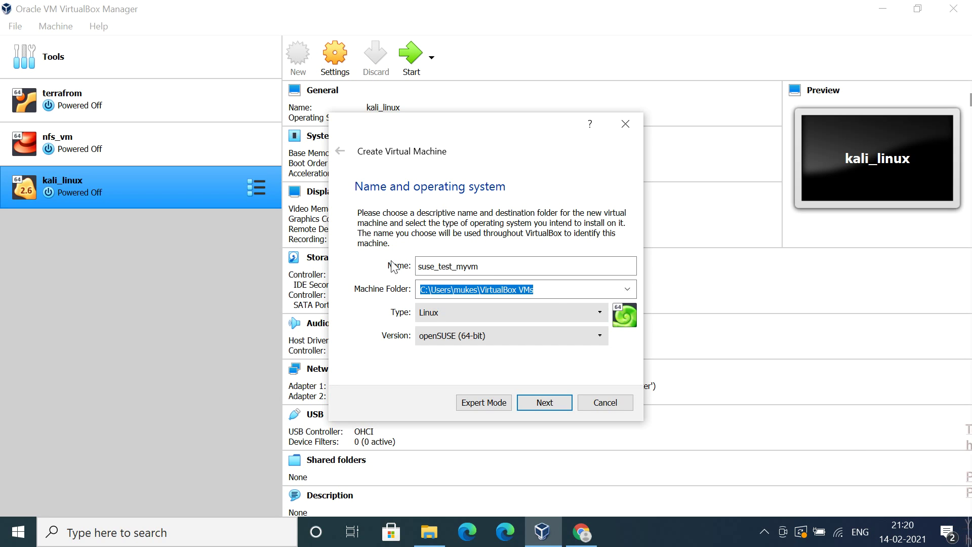
pyautogui.click(429, 532)
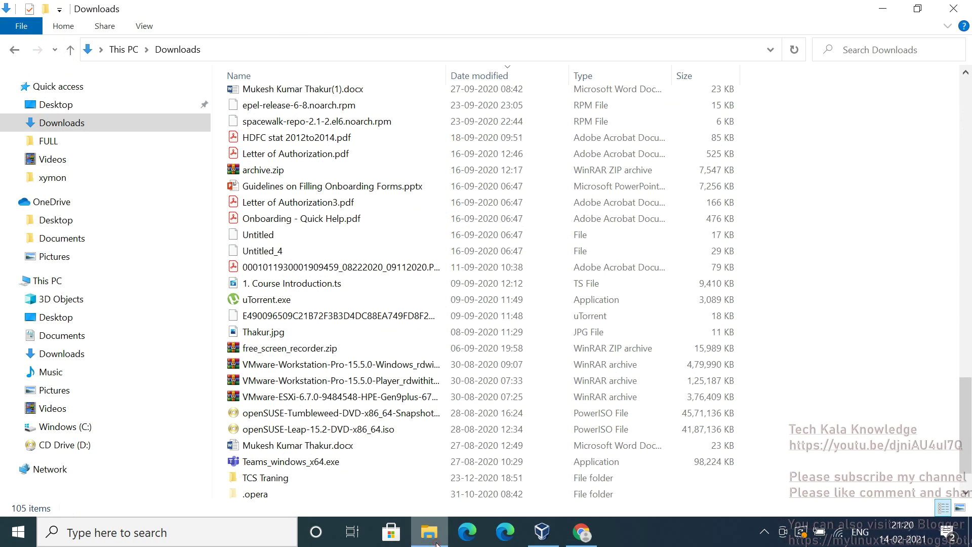
# Paste the machine folder path into Explorer to view VirtualBox VMs, then minimize Explorer
pyautogui.click(356, 47)
pyautogui.hotkey('ctrl', 'v')
pyautogui.press('Return')
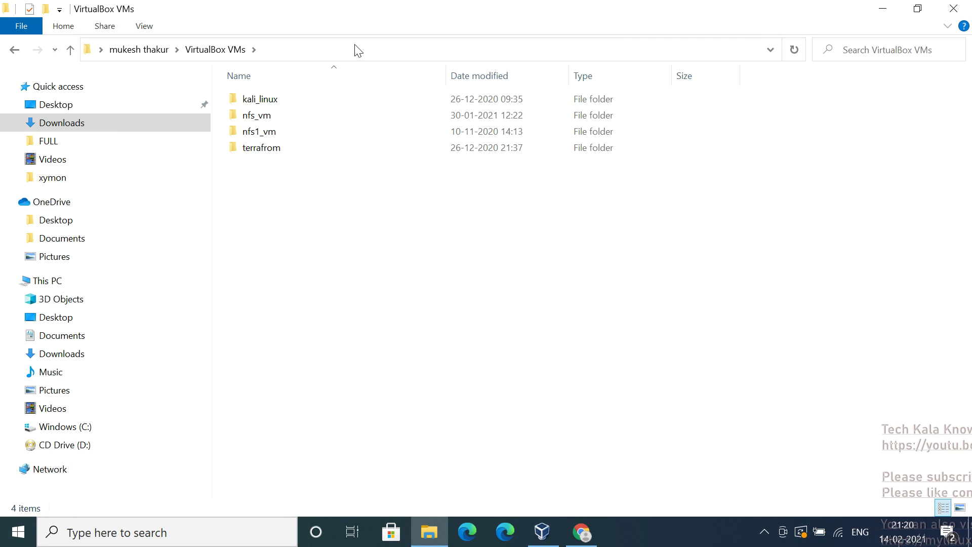
pyautogui.click(884, 9)
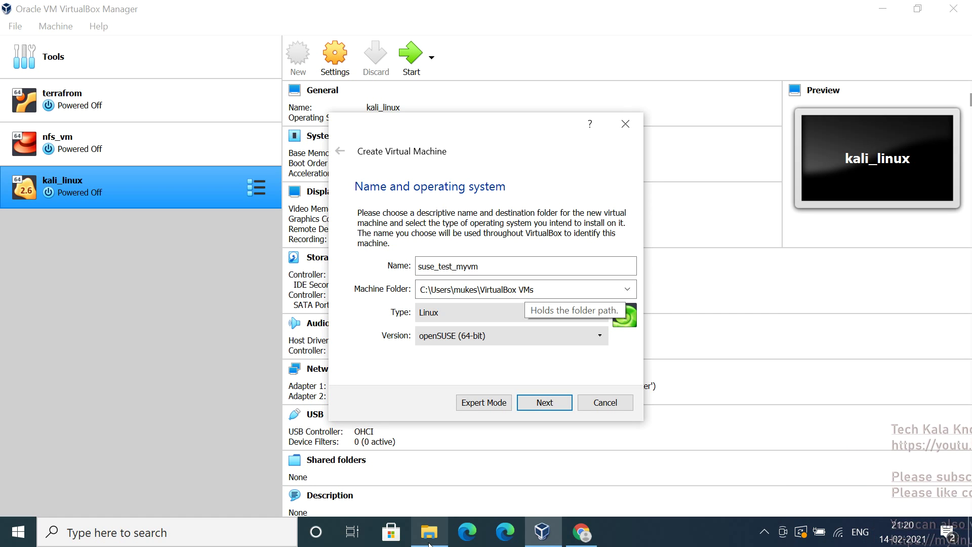
pyautogui.click(429, 532)
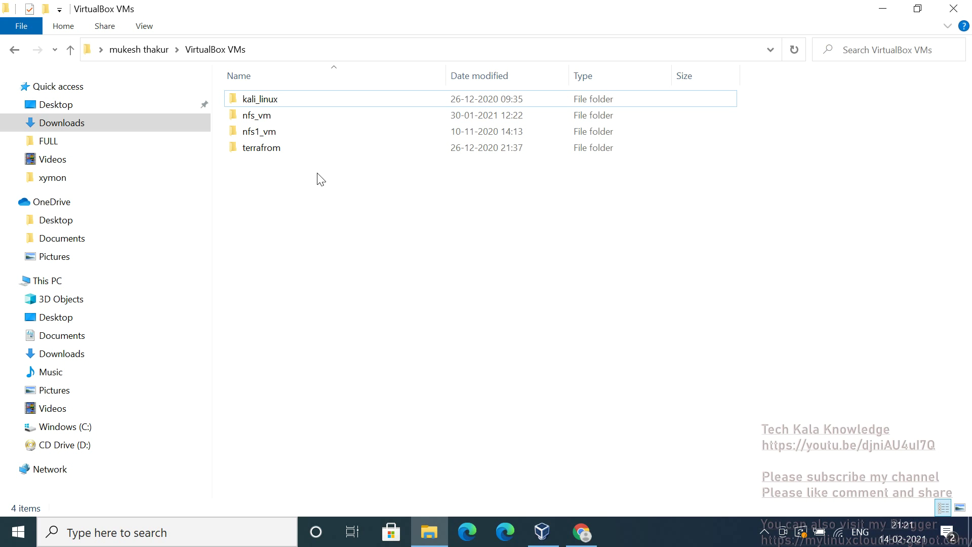
pyautogui.click(881, 13)
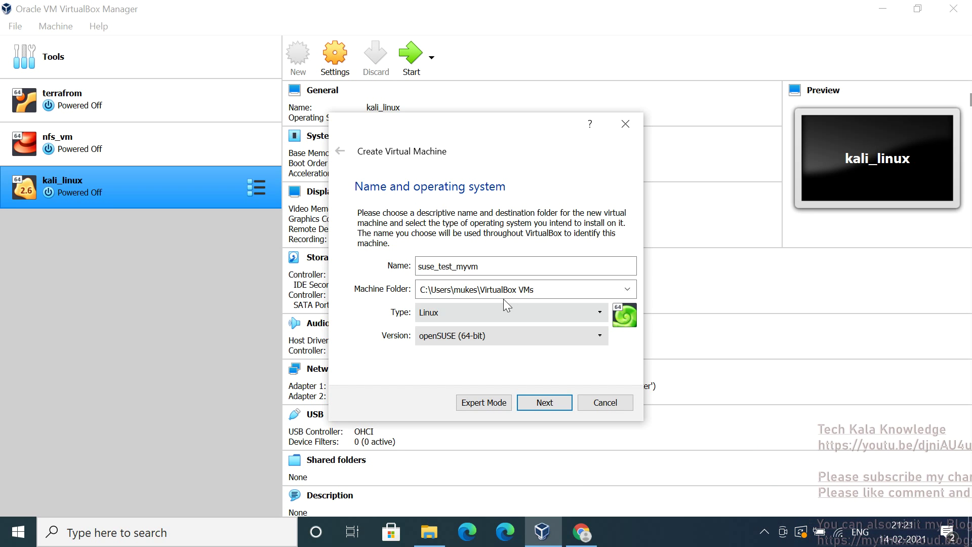
pyautogui.press('Tab')
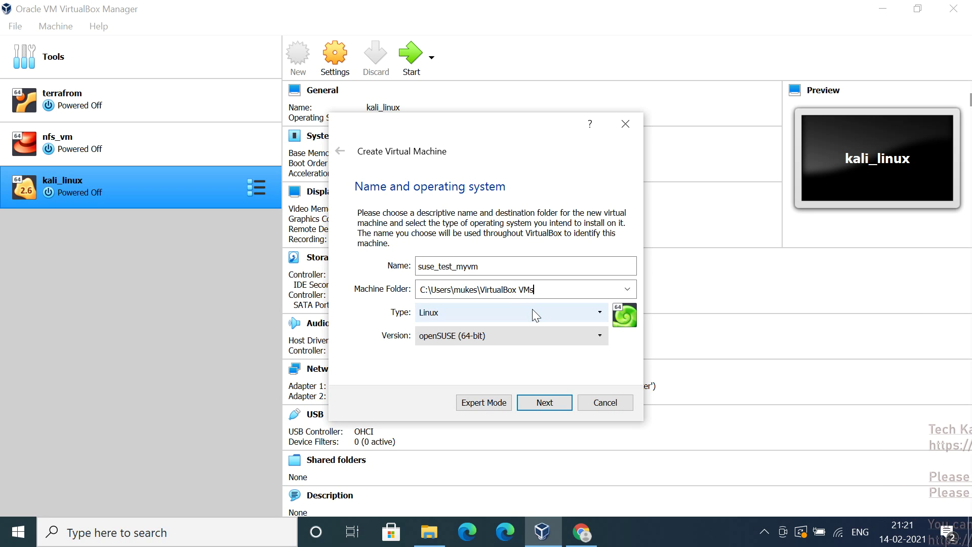
# Advance past the memory page keeping 1024 MB and reach the Hard disk page
pyautogui.click(545, 404)
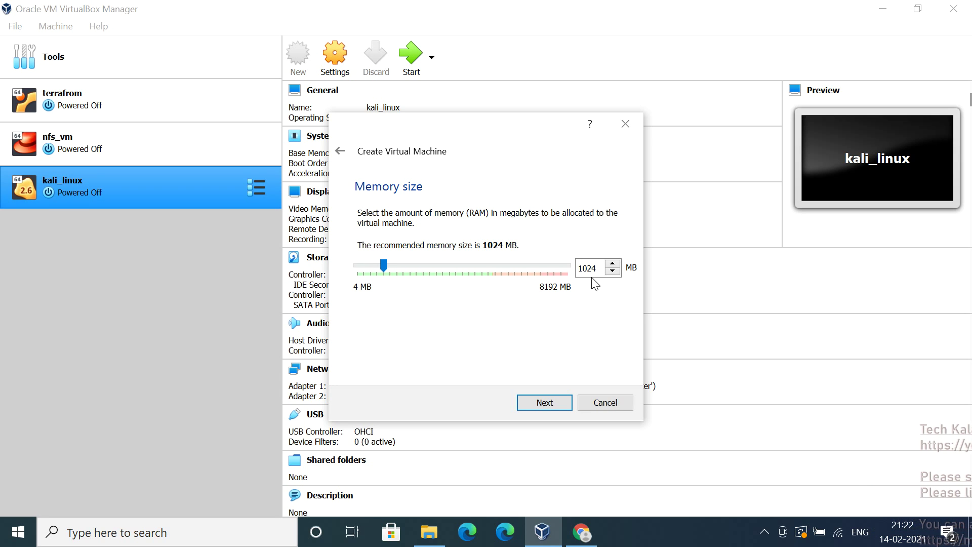
pyautogui.click(546, 403)
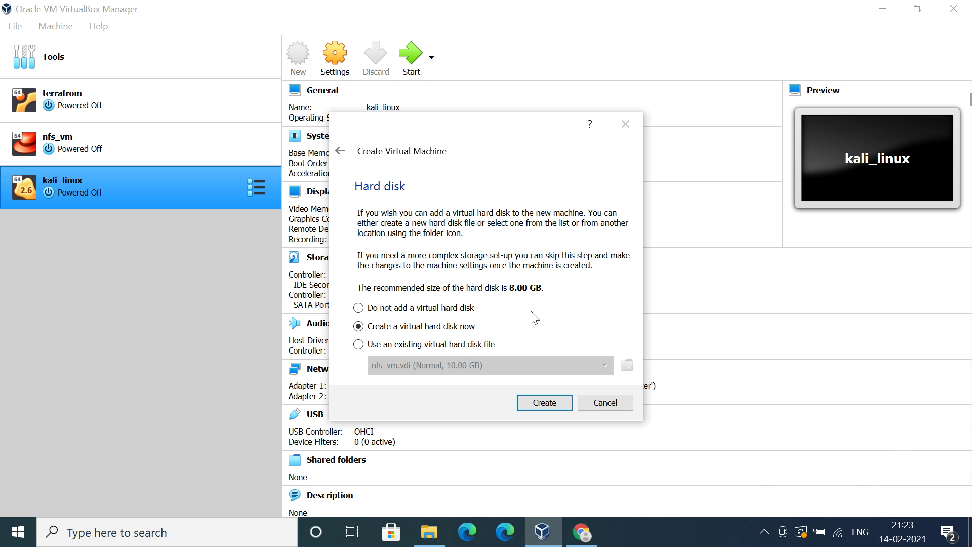
# Keep 'Create a virtual hard disk now' and proceed to create the disk
pyautogui.click(530, 406)
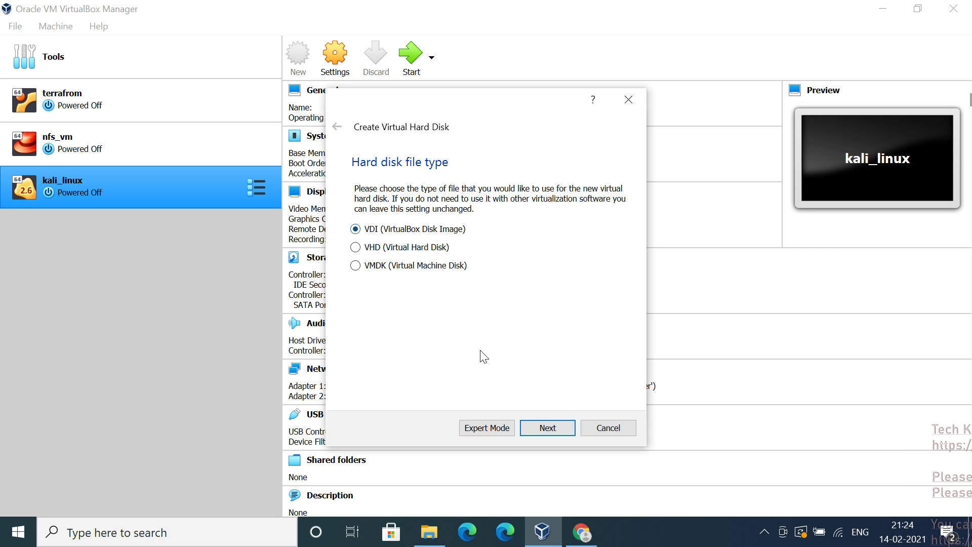
# Keep VDI format and Dynamically allocated storage, then continue to file location and size
pyautogui.click(538, 427)
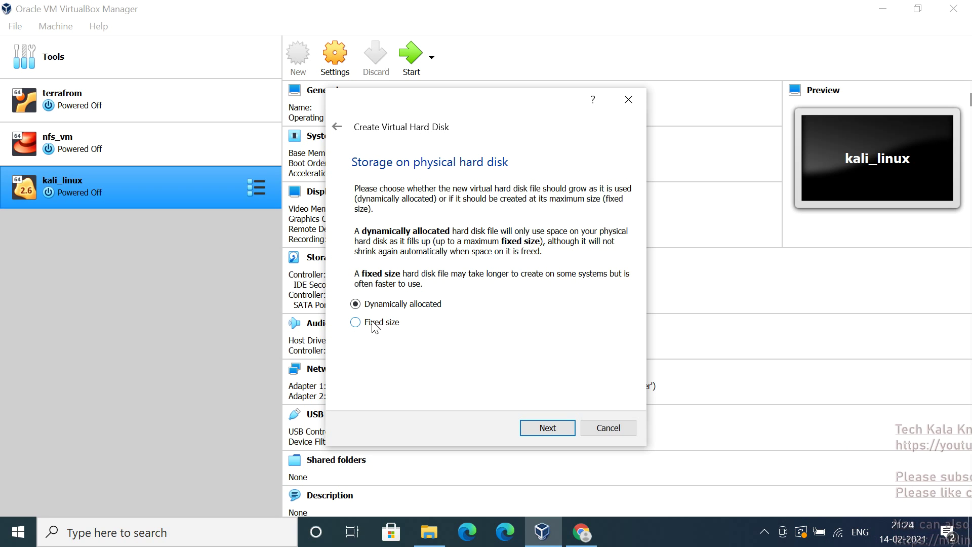
pyautogui.click(356, 322)
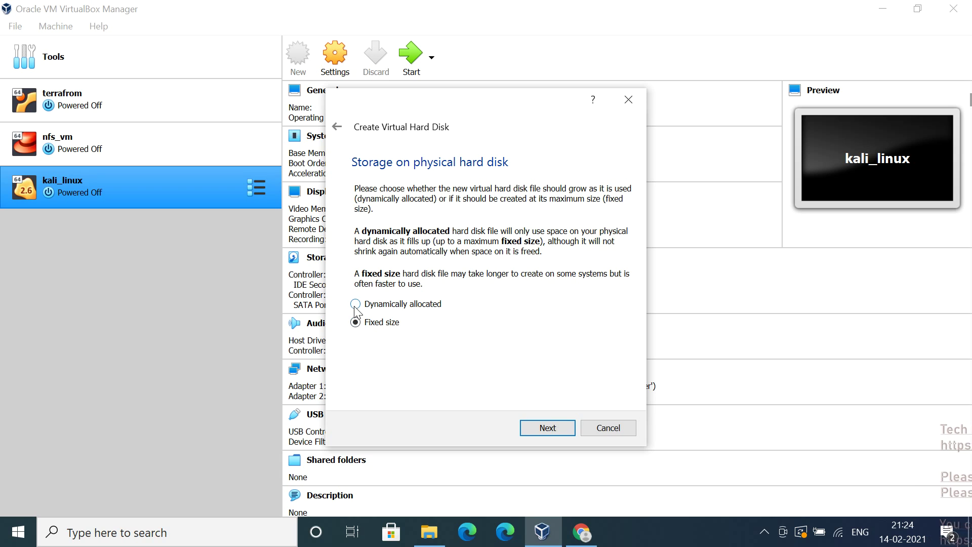
pyautogui.click(356, 304)
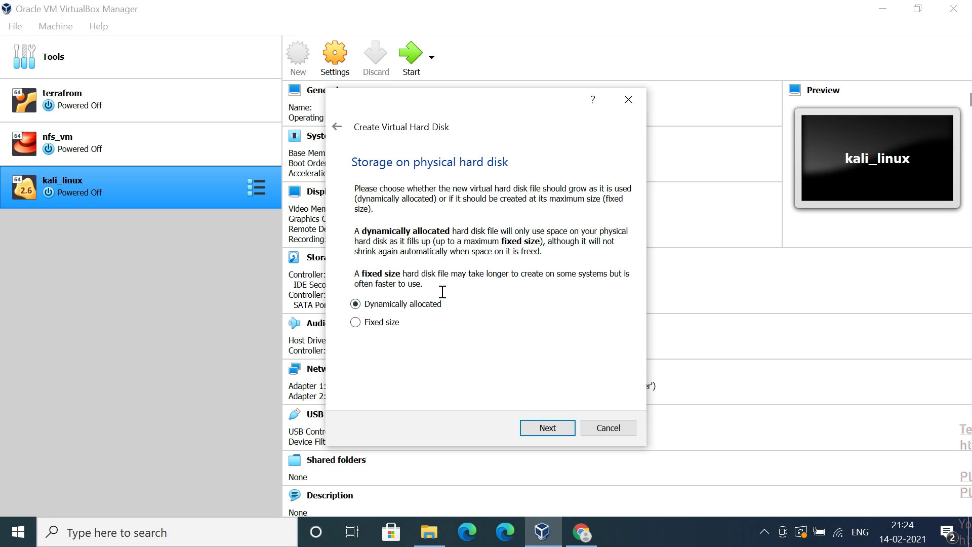
pyautogui.click(534, 431)
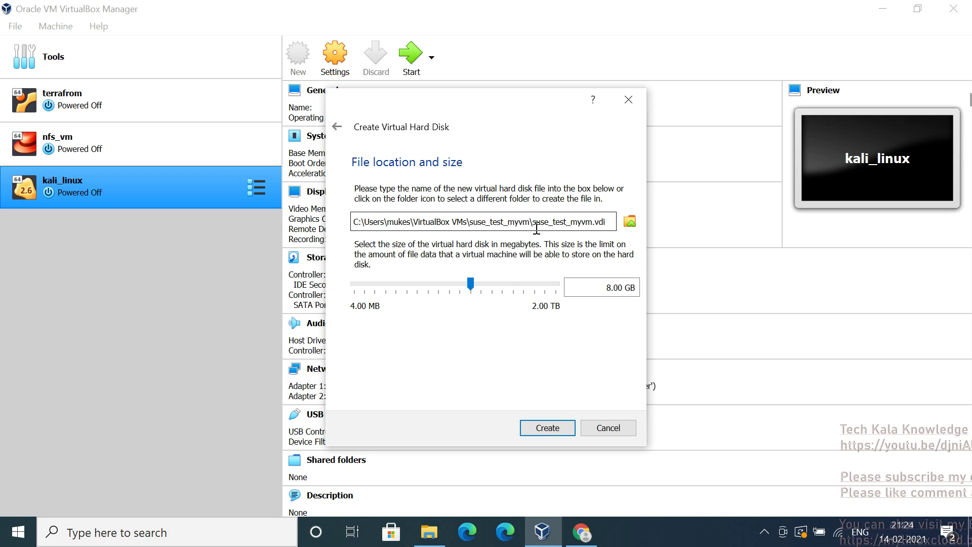
# Change the virtual disk size from 8.00 GB to 10.00 GB and create the disk
pyautogui.click(430, 533)
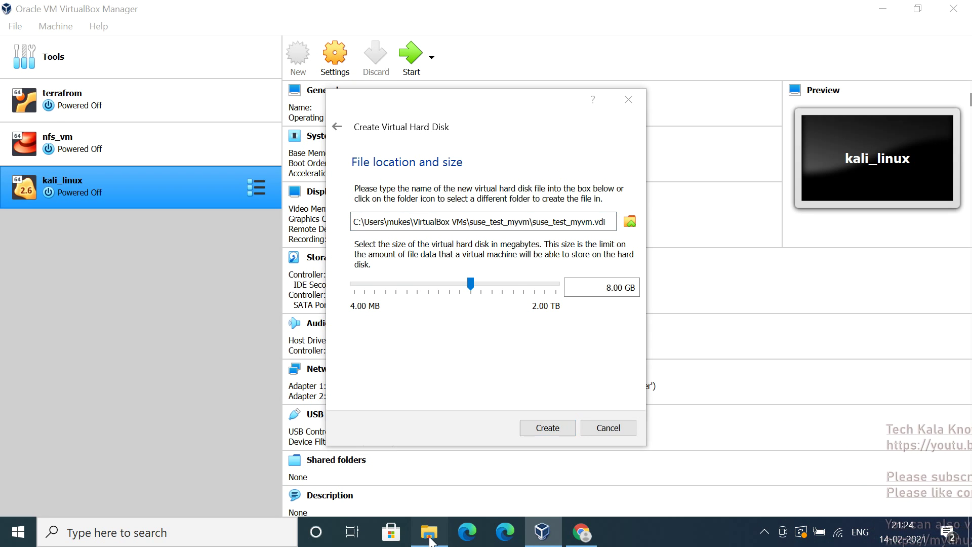
pyautogui.click(430, 533)
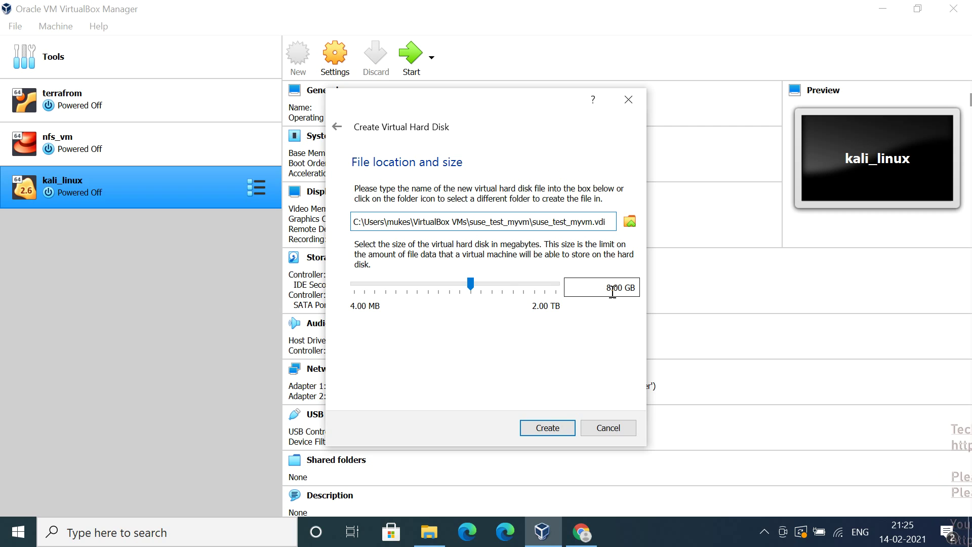
pyautogui.click(613, 291)
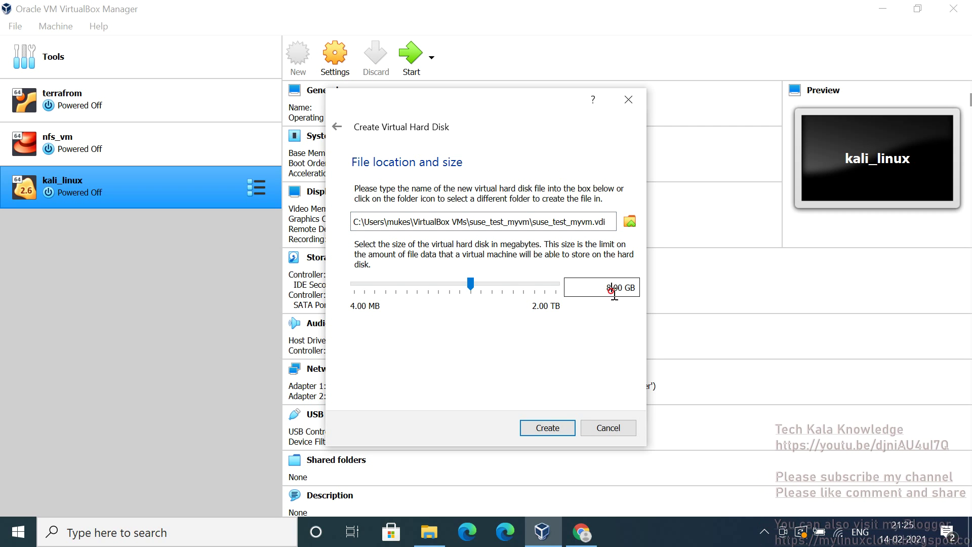
pyautogui.press('BackSpace')
pyautogui.press('BackSpace')
pyautogui.write('10')
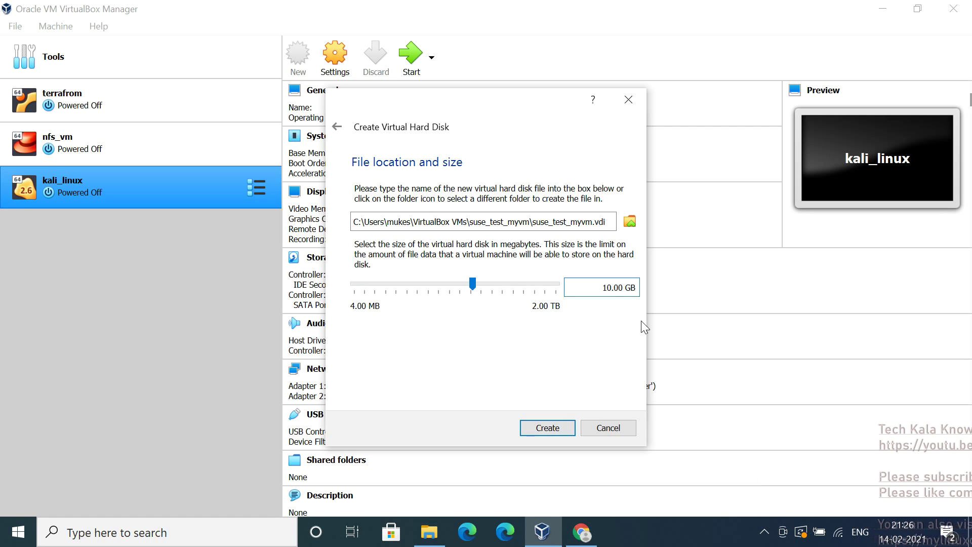
pyautogui.click(536, 430)
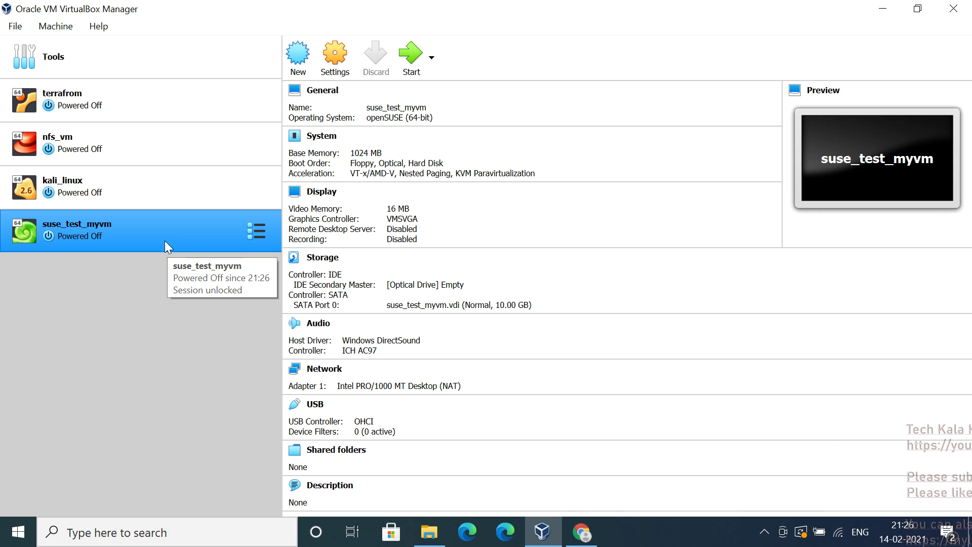
# Open suse_test_myvm's Settings, leave the type as Linux, and go to the System page
pyautogui.click(326, 68)
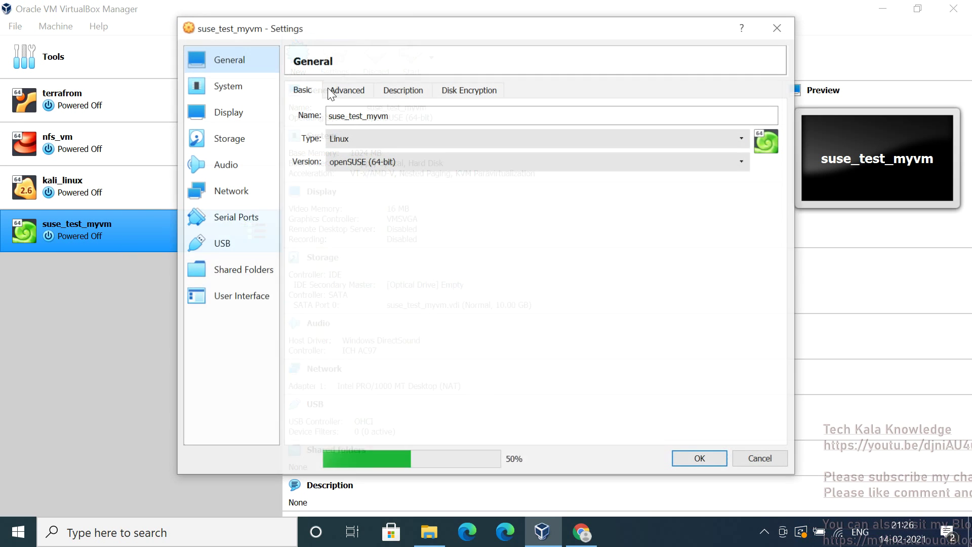
pyautogui.click(351, 141)
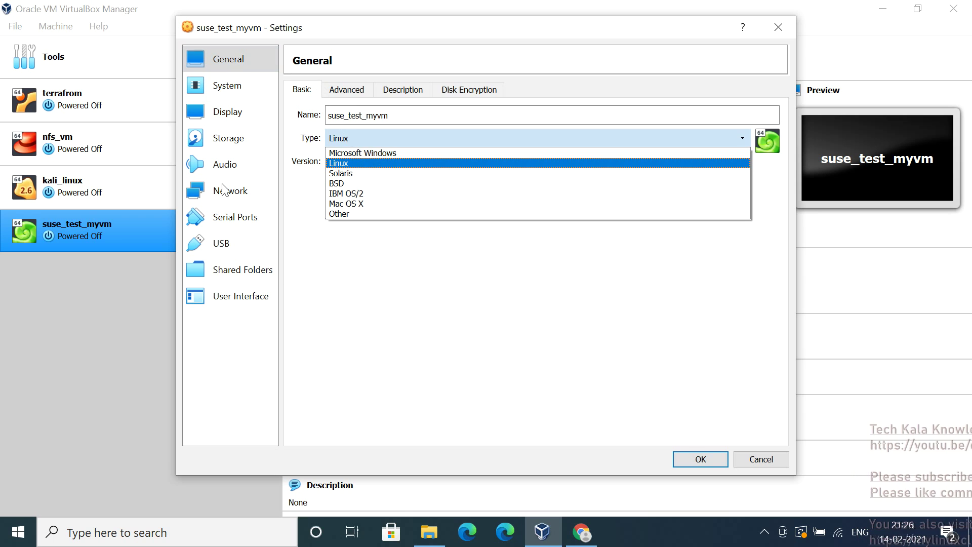
pyautogui.click(377, 286)
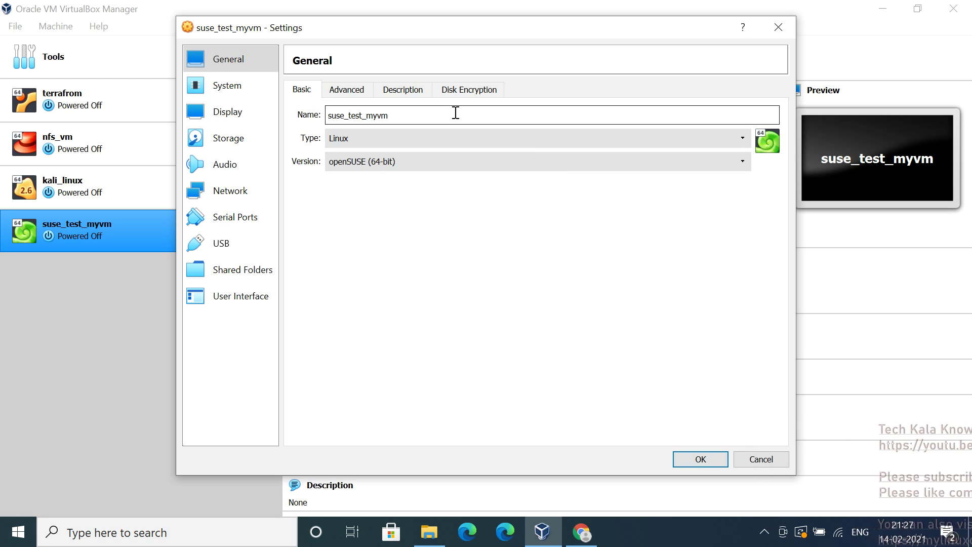
pyautogui.click(225, 87)
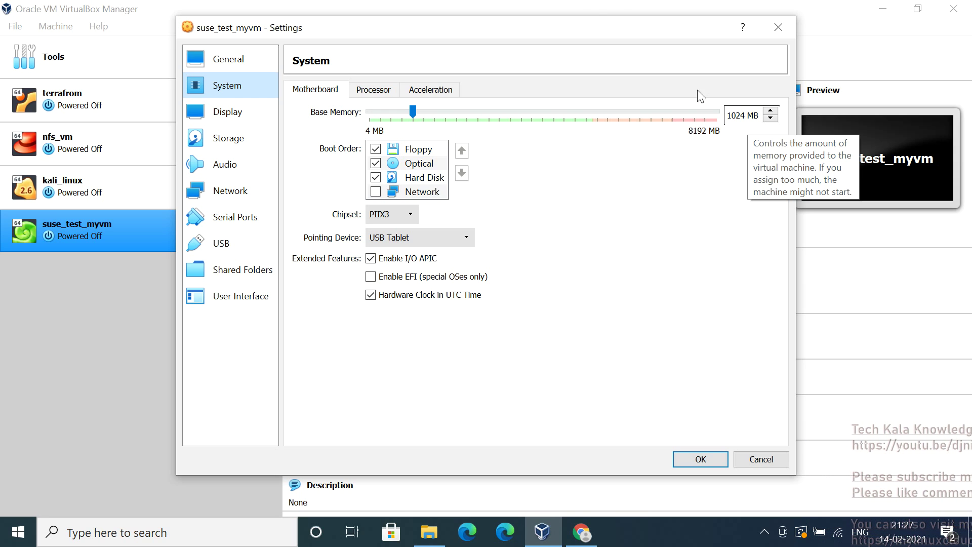
pyautogui.click(751, 121)
pyautogui.click(770, 113)
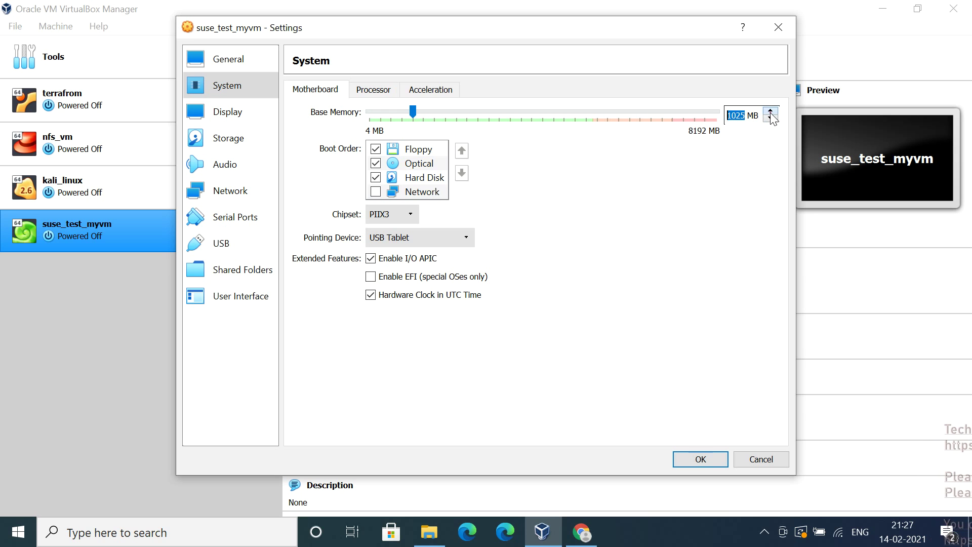
pyautogui.click(770, 119)
pyautogui.click(743, 115)
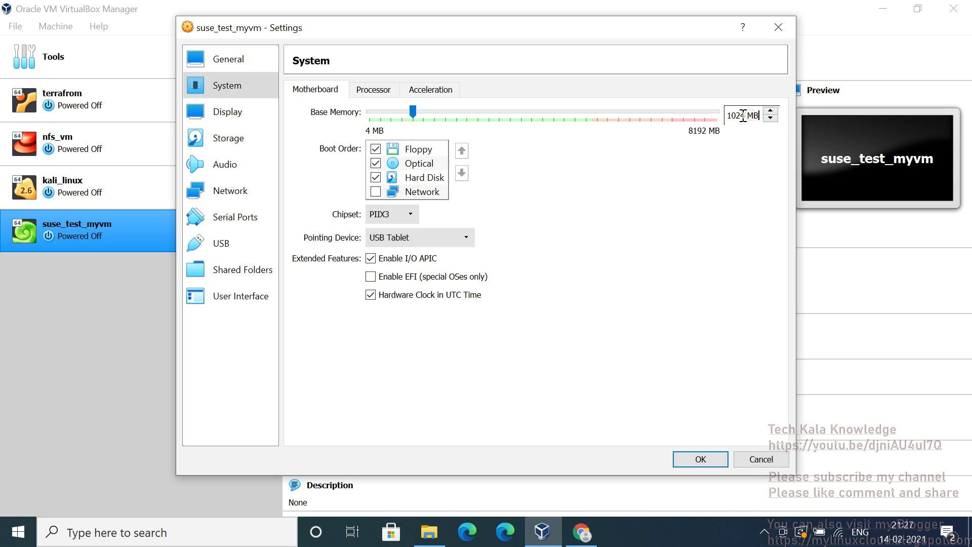
pyautogui.moveTo(743, 115); pyautogui.dragTo(725, 115)
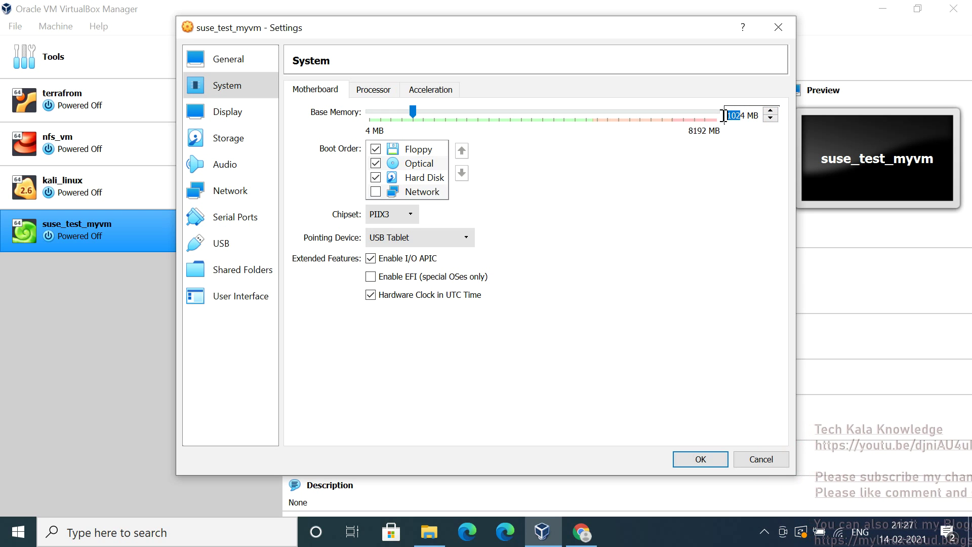
pyautogui.click(726, 116)
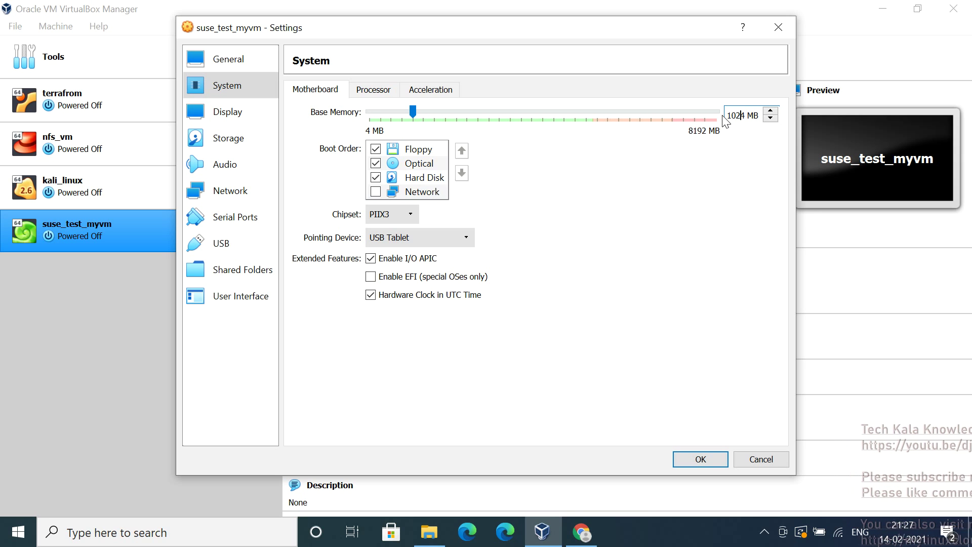
pyautogui.press('BackSpace')
pyautogui.press('BackSpace')
pyautogui.press('BackSpace')
pyautogui.press('BackSpace')
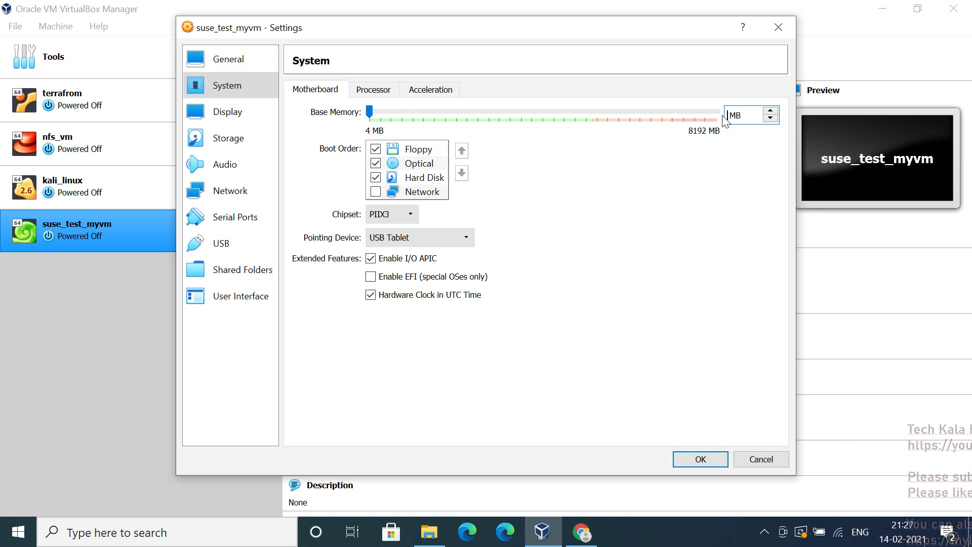
pyautogui.write('2000')
pyautogui.press('BackSpace')
pyautogui.press('BackSpace')
pyautogui.press('BackSpace')
pyautogui.press('BackSpace')
pyautogui.write('1024')
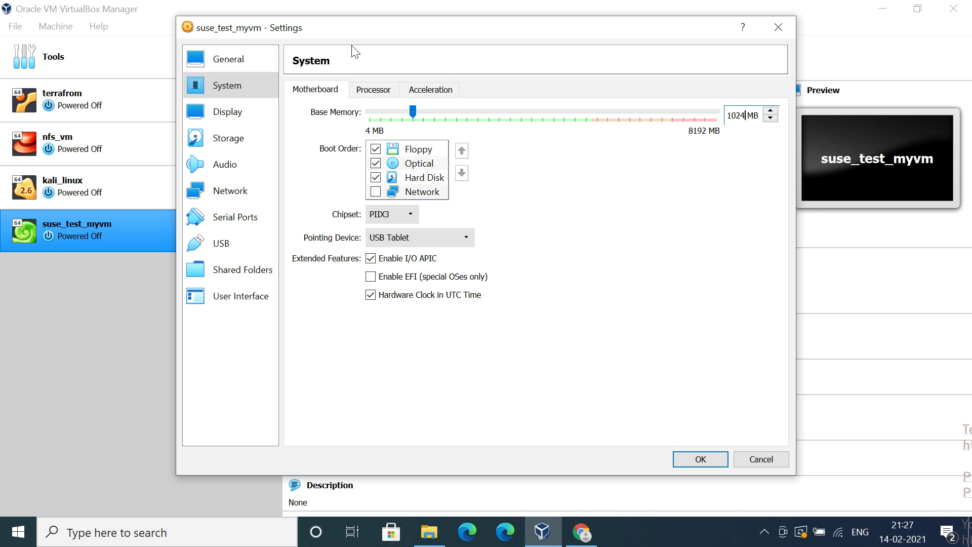
pyautogui.click(356, 89)
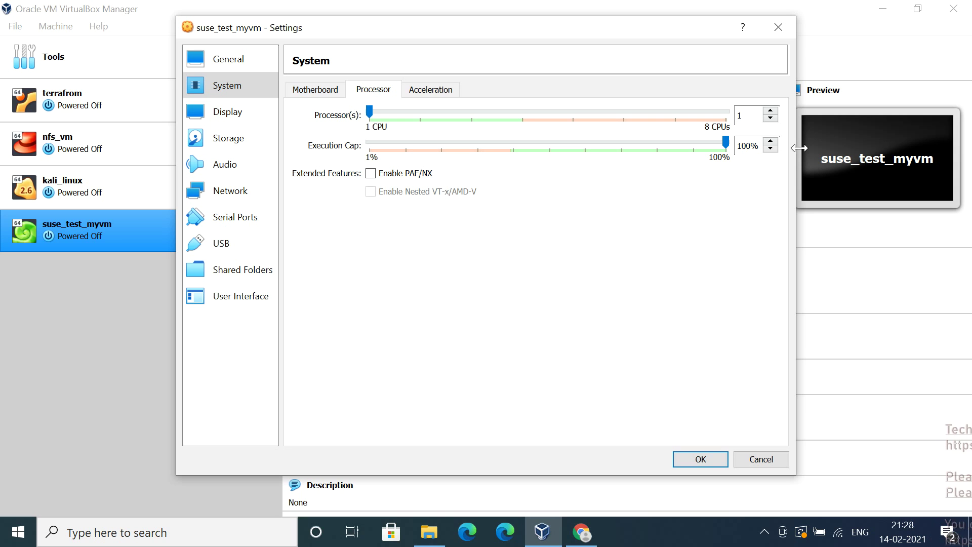
pyautogui.click(440, 86)
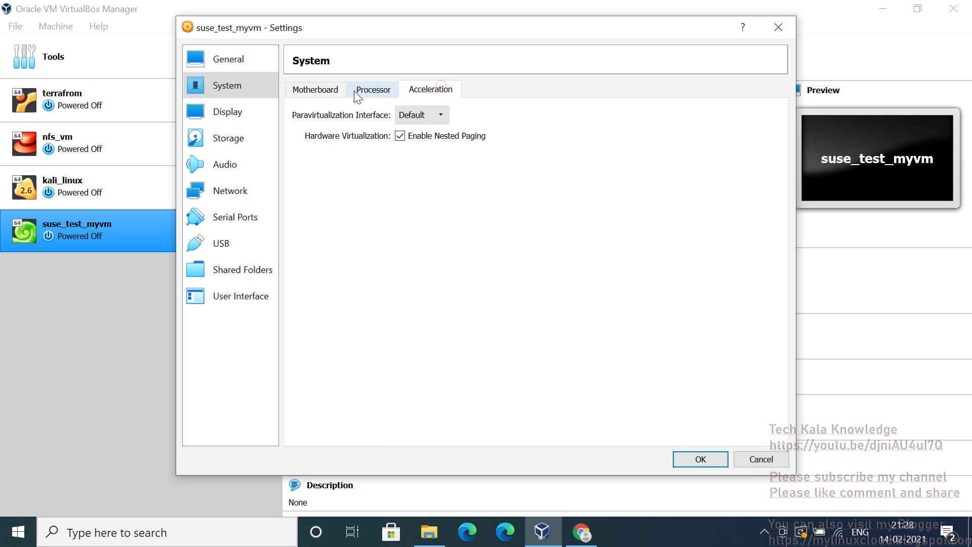
pyautogui.click(327, 91)
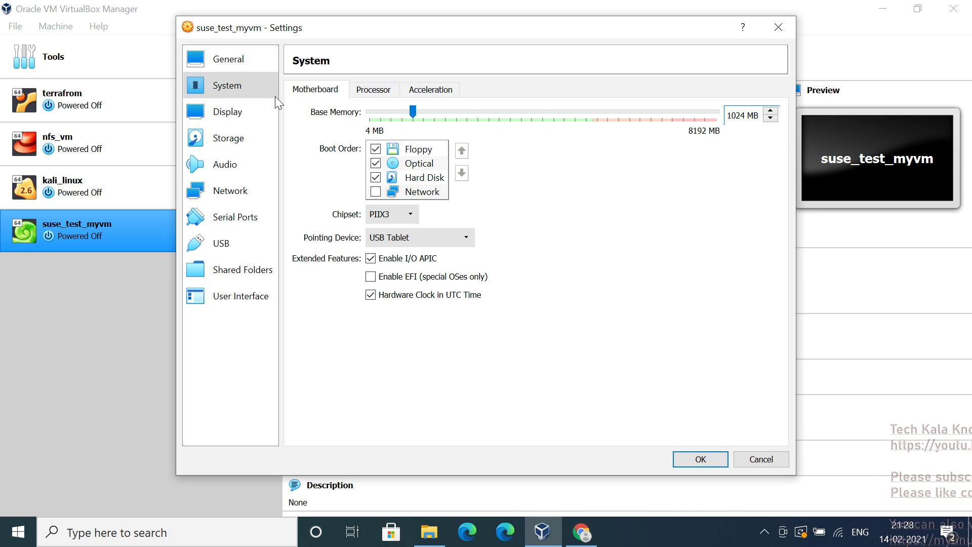
# Move from the Display page (16 MB, VMSVGA) to the Storage page listing IDE and SATA controllers
pyautogui.click(216, 110)
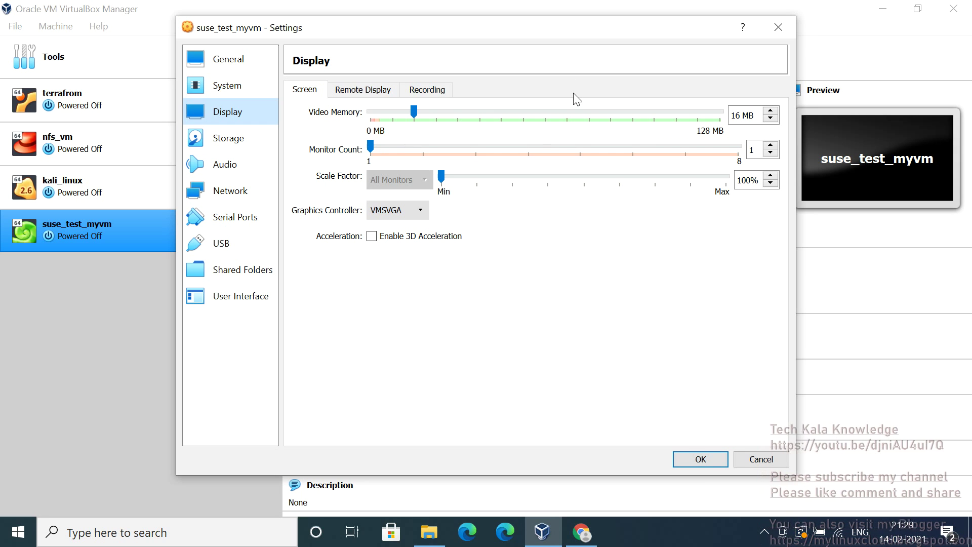
pyautogui.click(241, 146)
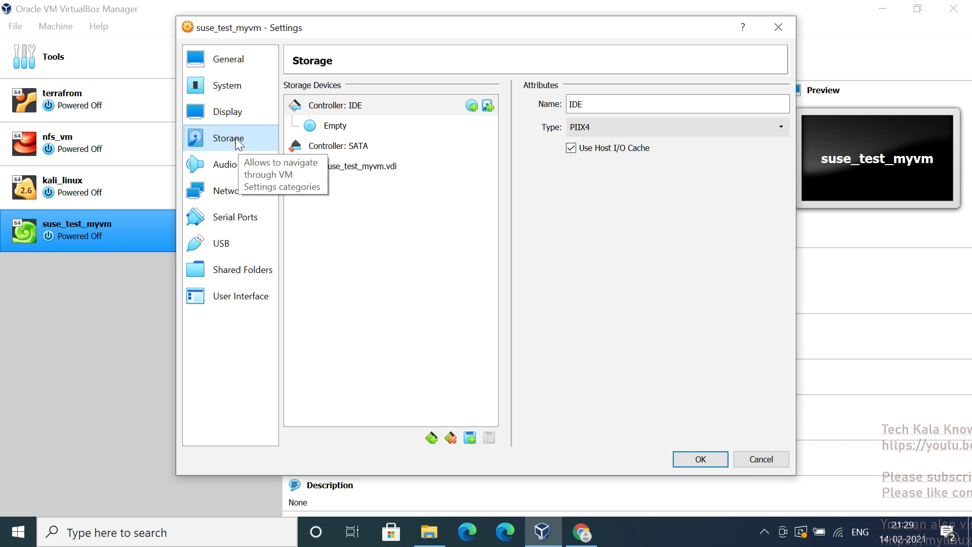
# Insert SLE-15-SP2-Full-x86_64-GM-Media1.iso from the disc list into the empty IDE optical drive
pyautogui.click(333, 126)
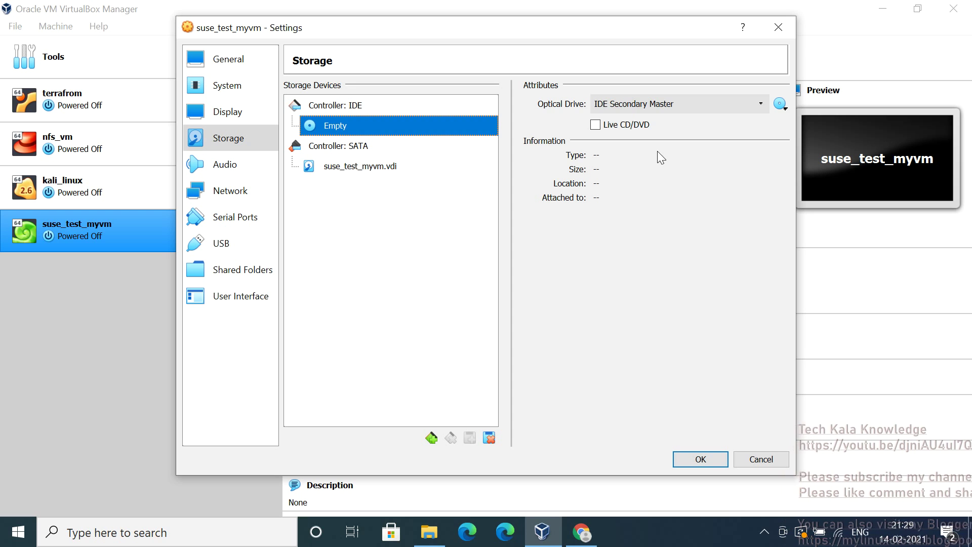
pyautogui.click(780, 104)
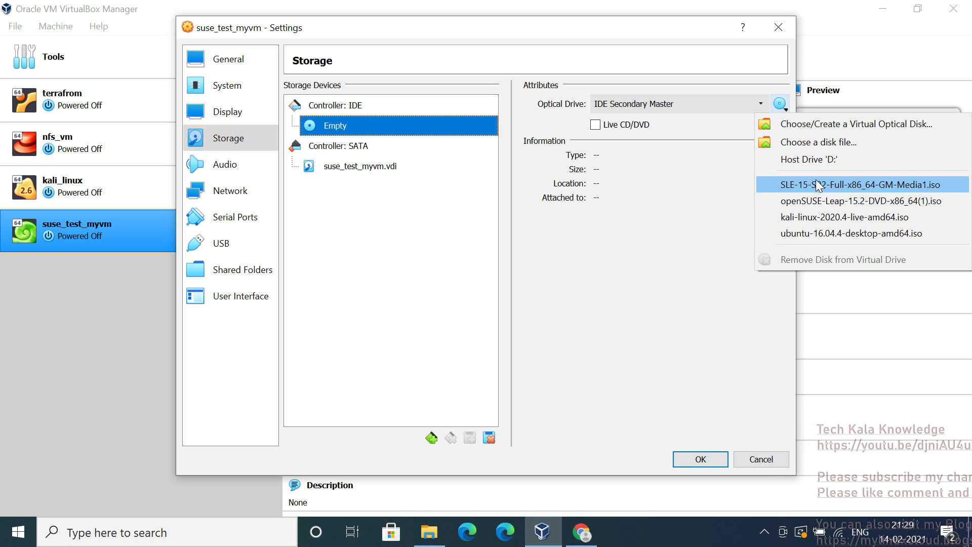
pyautogui.click(810, 142)
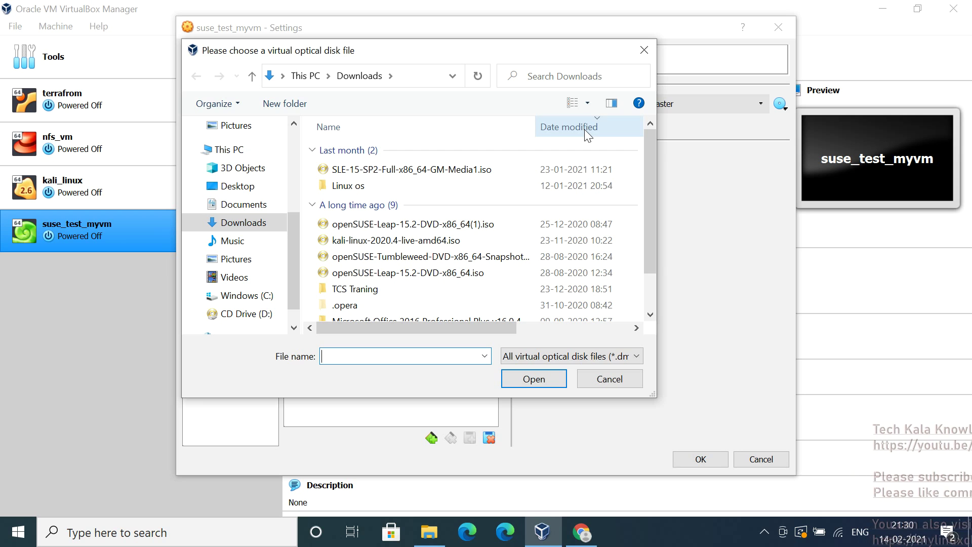
pyautogui.click(238, 188)
pyautogui.click(240, 248)
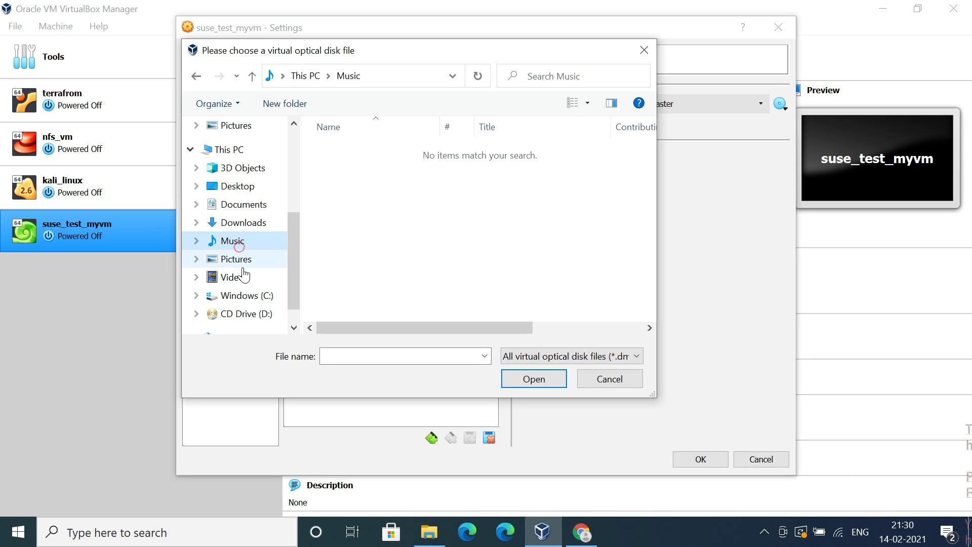
pyautogui.click(242, 262)
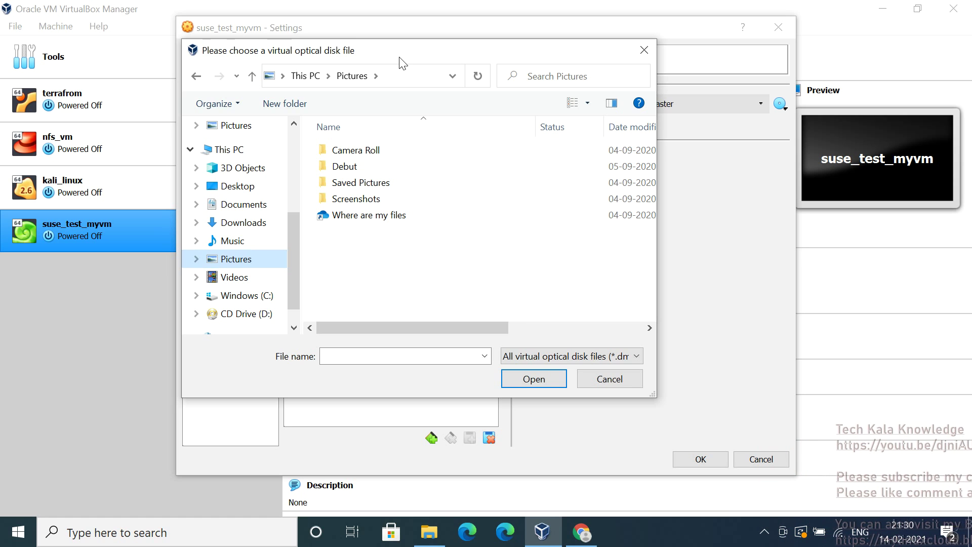
pyautogui.click(611, 378)
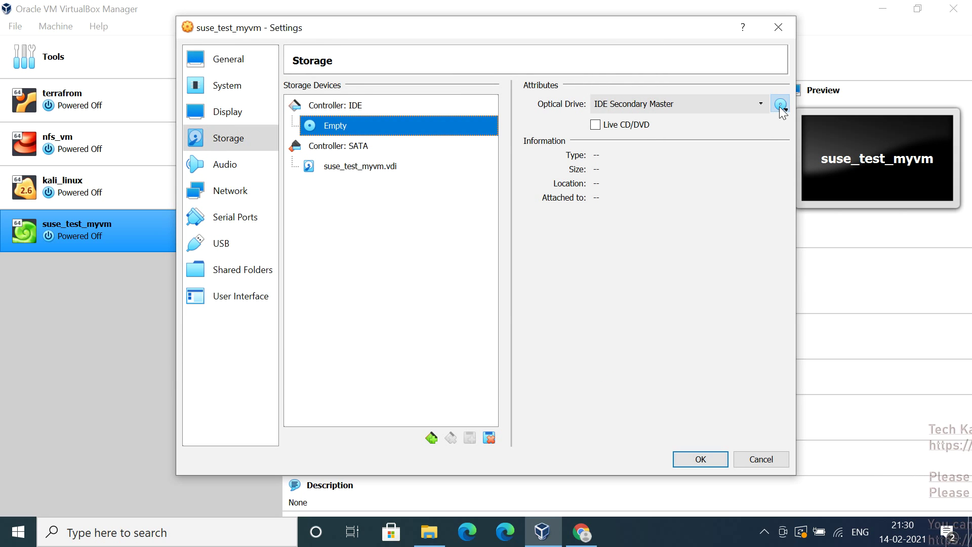
pyautogui.click(780, 104)
pyautogui.click(783, 184)
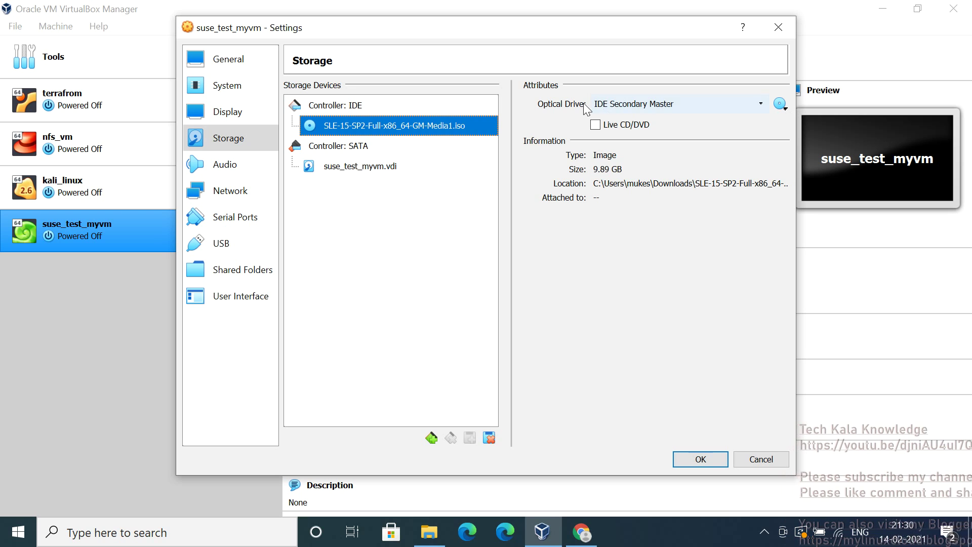
# Attach network Adapter 1 to the Host-only Adapter with promiscuous mode set to Allow VMs
pyautogui.click(262, 153)
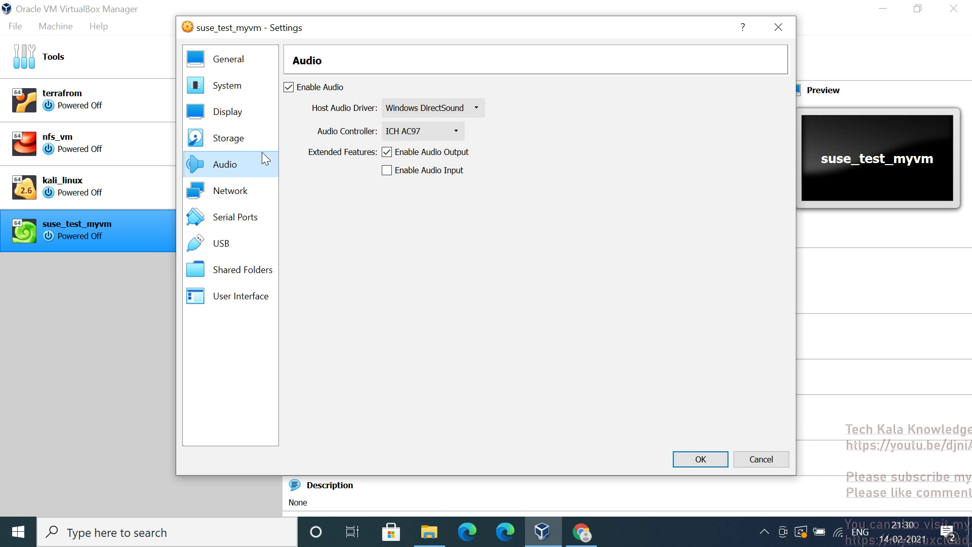
pyautogui.click(235, 197)
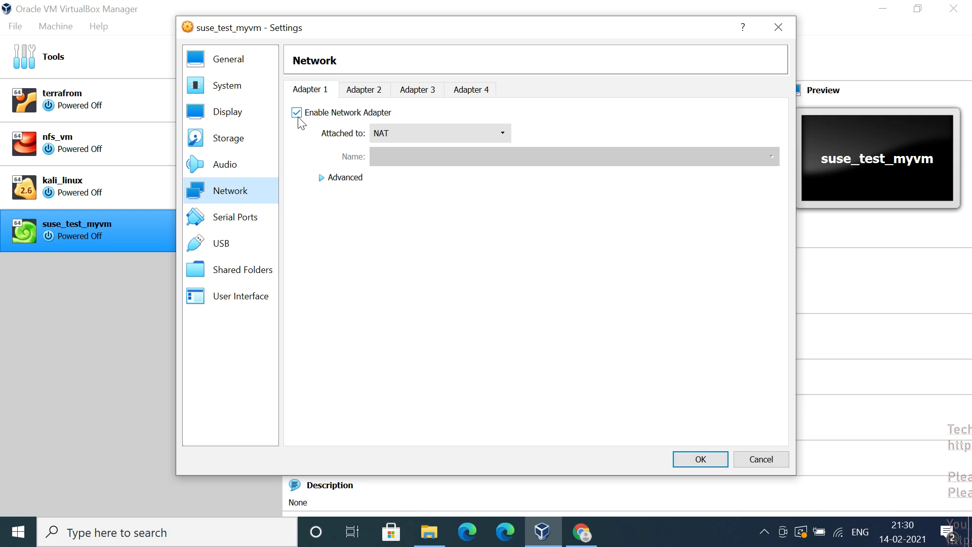
pyautogui.click(404, 133)
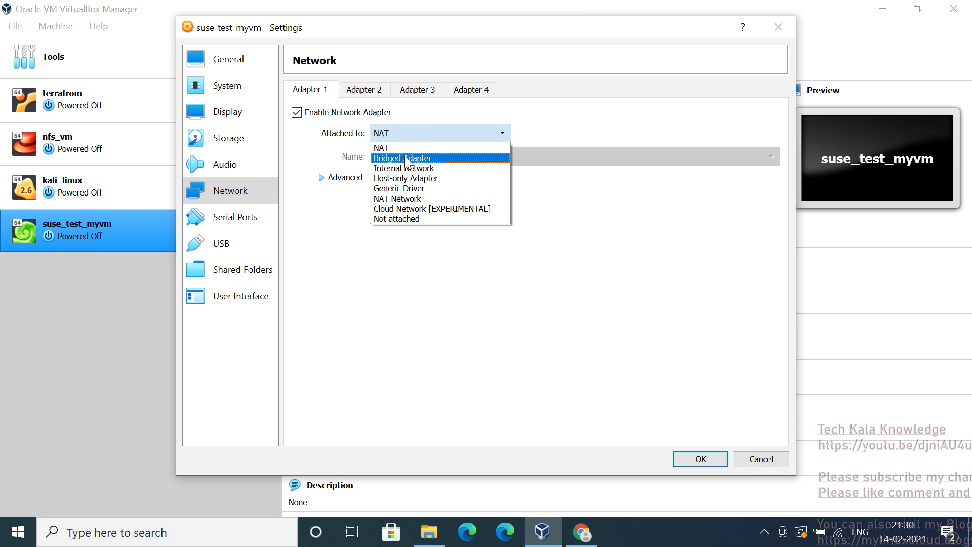
pyautogui.click(406, 178)
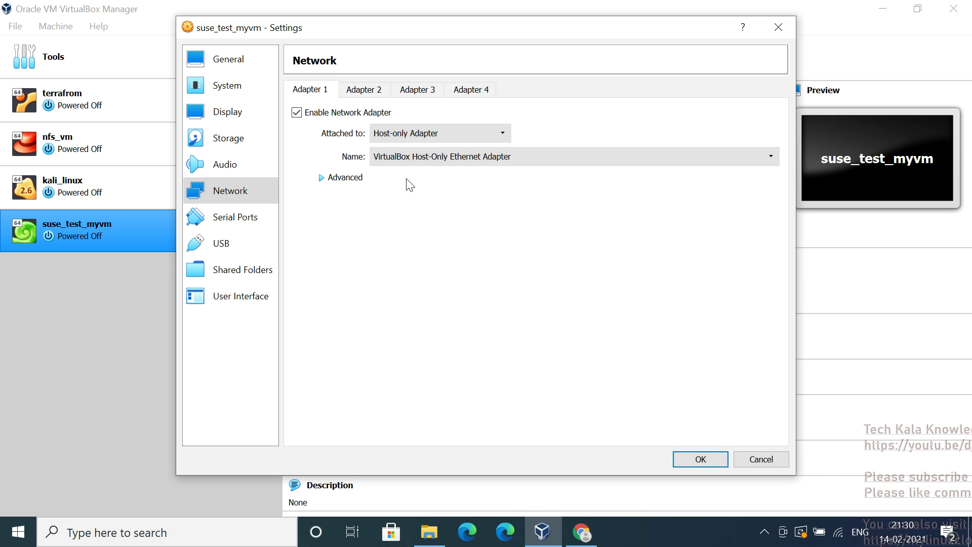
pyautogui.click(319, 179)
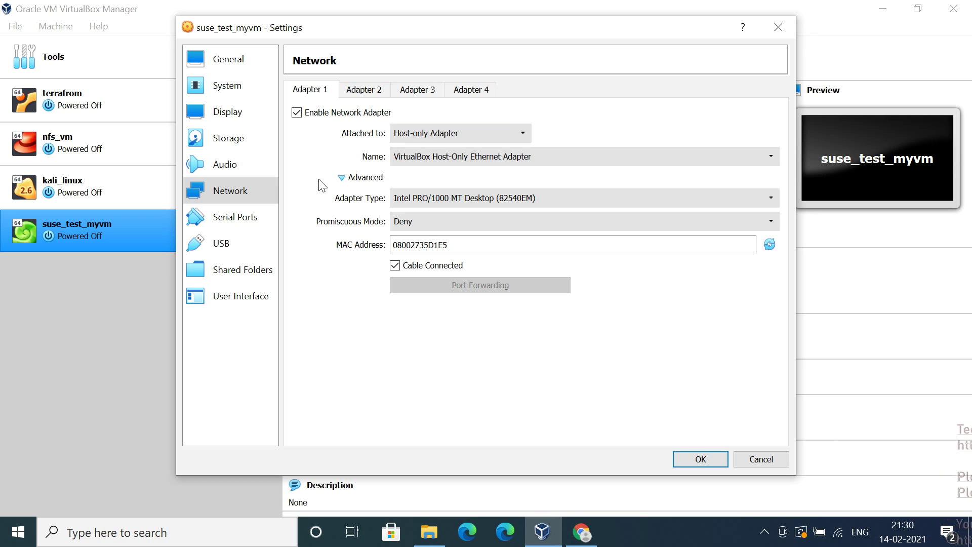
pyautogui.click(427, 228)
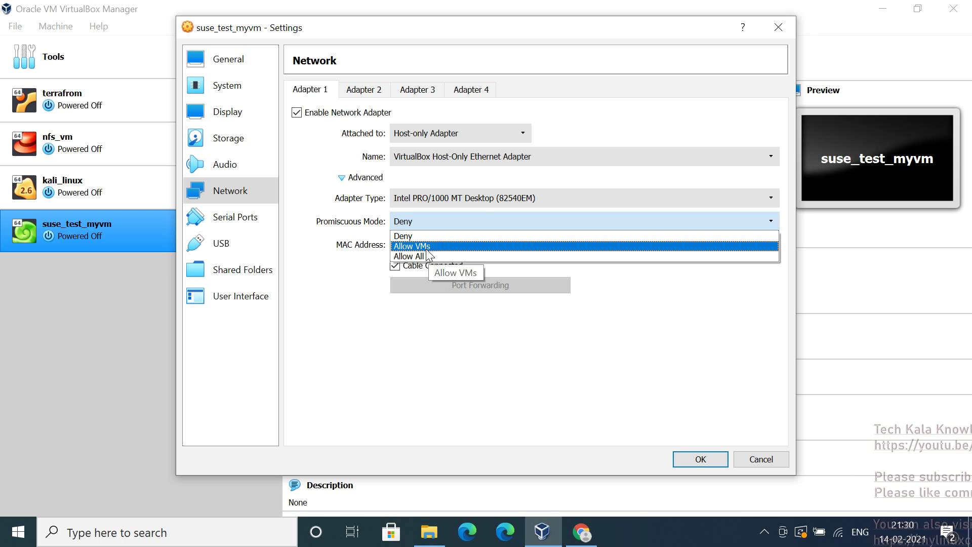
pyautogui.click(426, 249)
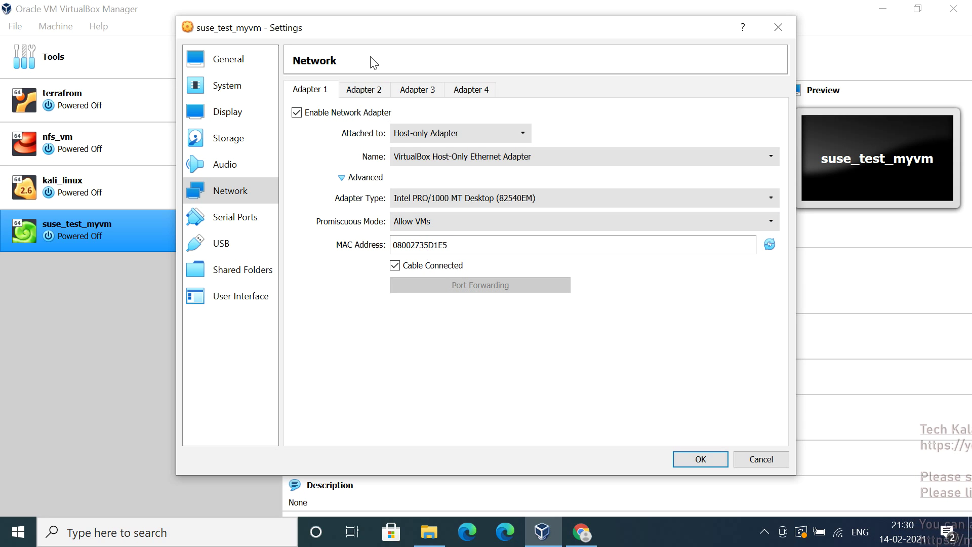
pyautogui.click(361, 97)
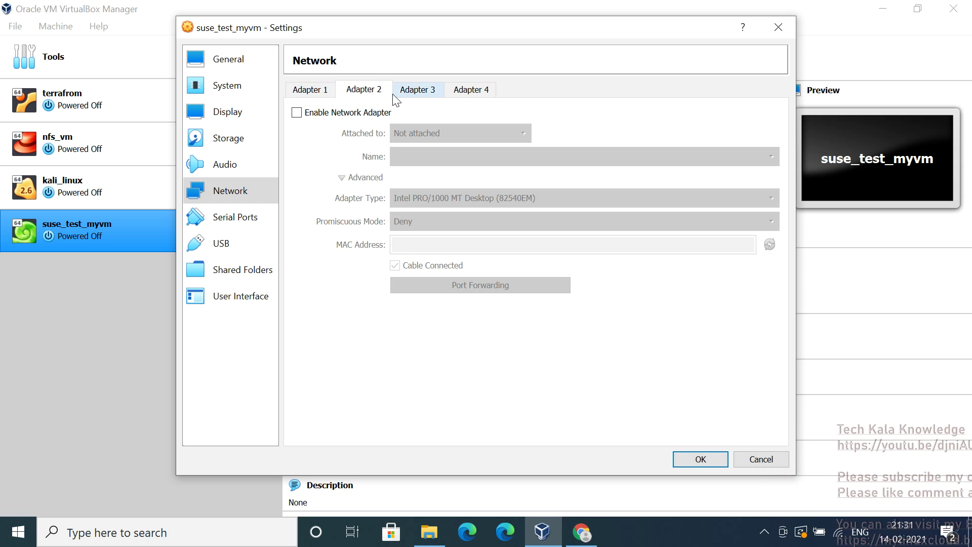
pyautogui.click(300, 116)
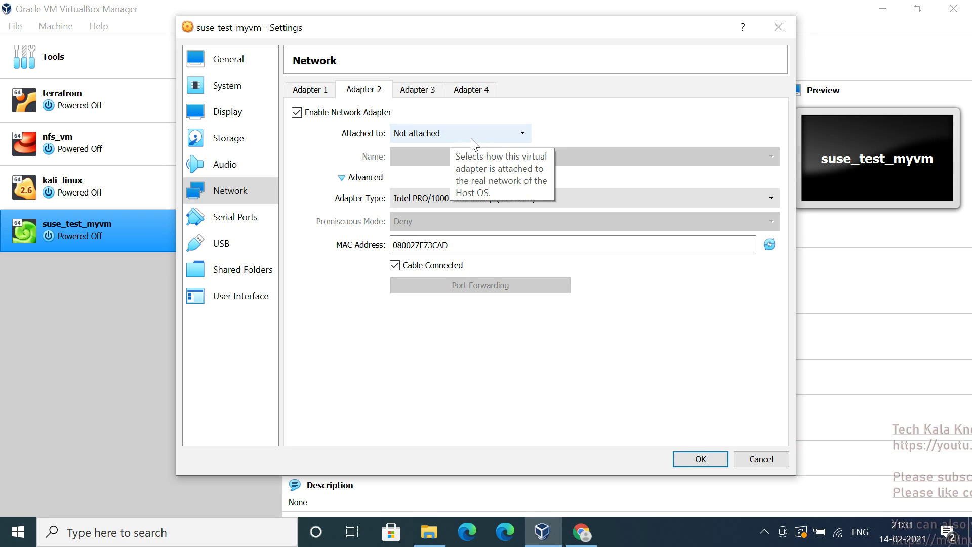
pyautogui.click(470, 135)
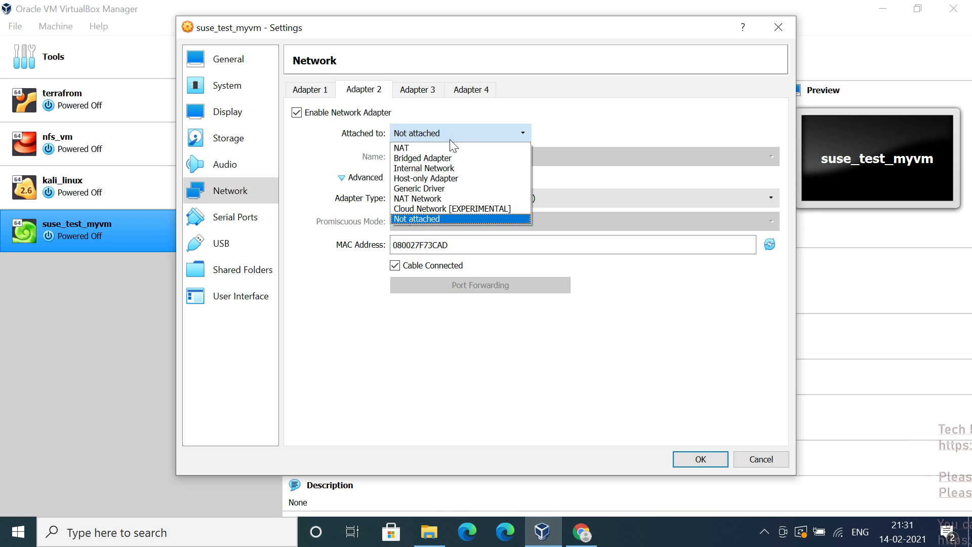
pyautogui.click(420, 148)
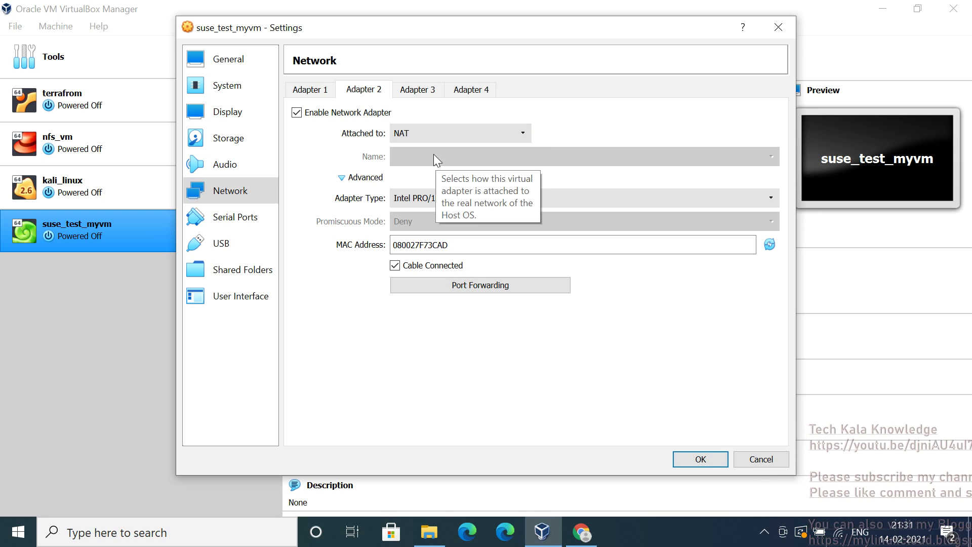
pyautogui.click(341, 177)
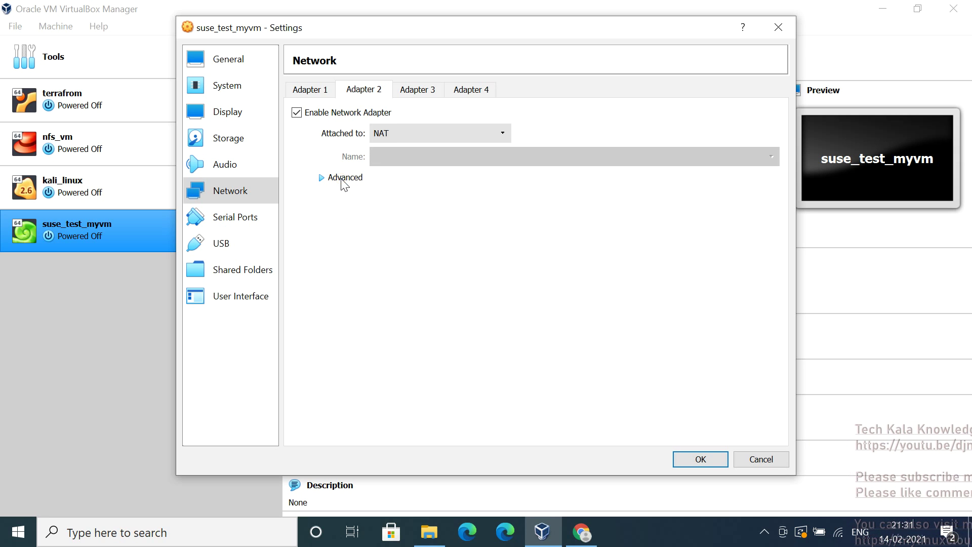
pyautogui.click(320, 182)
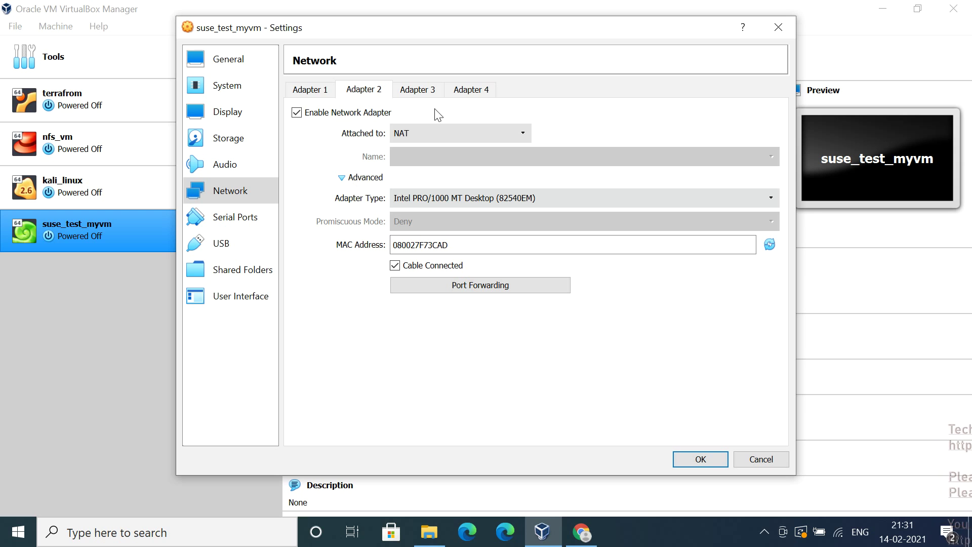
pyautogui.click(310, 90)
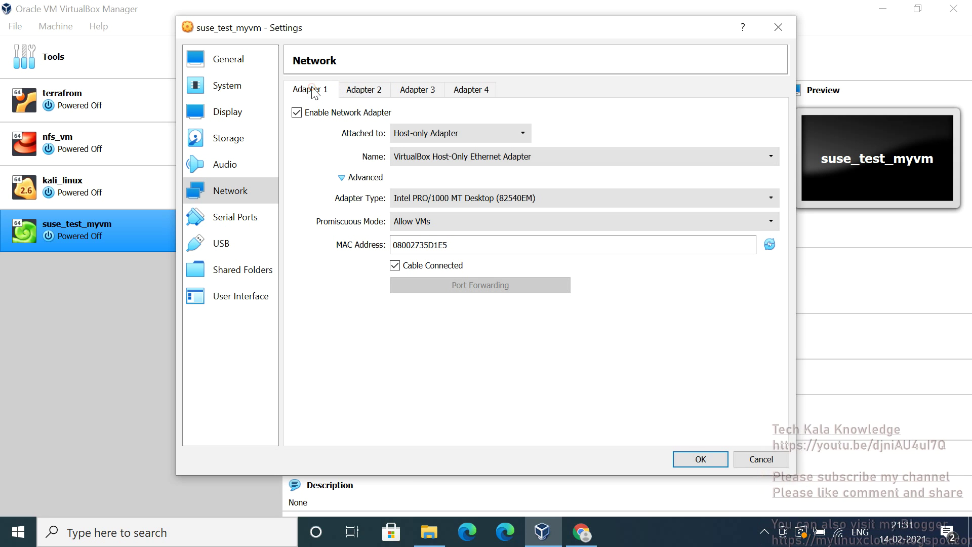
pyautogui.click(377, 91)
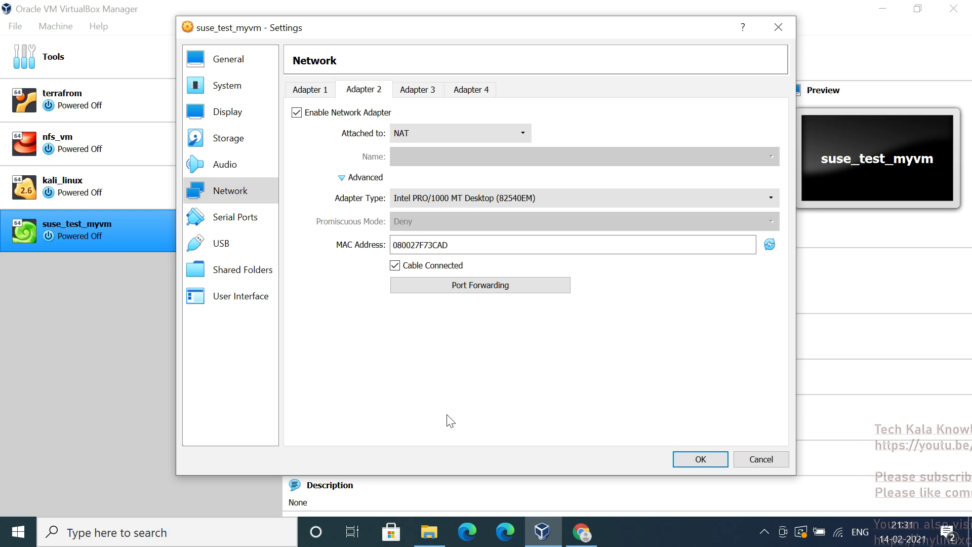
# Save the settings and start suse_test_myvm from the openSUSE-Leap-15.2-DVD-x86_64(1).iso start-up disk
pyautogui.click(681, 460)
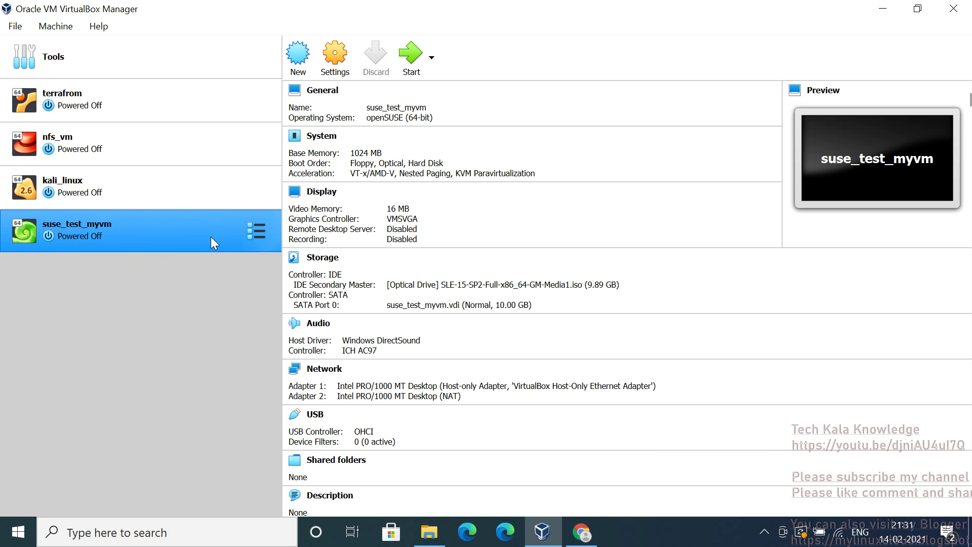
pyautogui.click(402, 63)
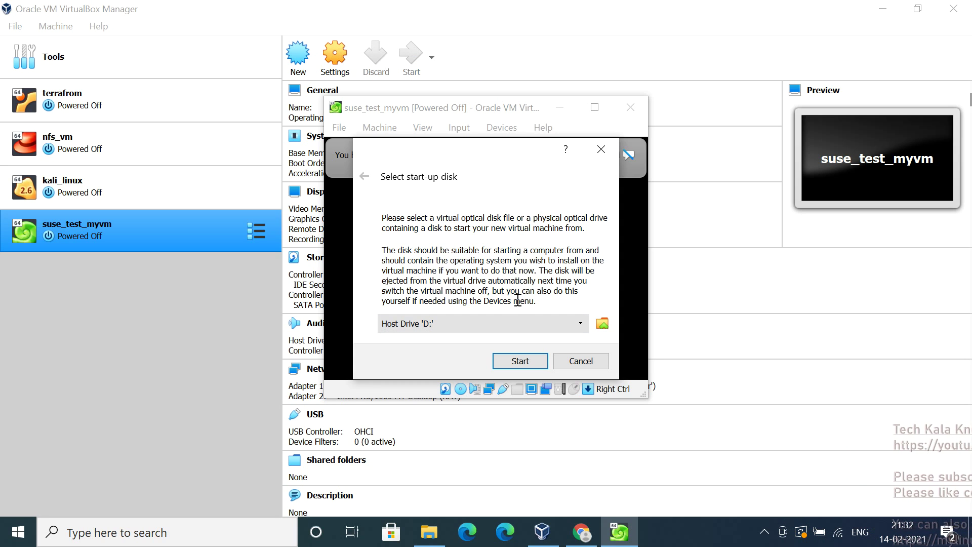
pyautogui.click(573, 324)
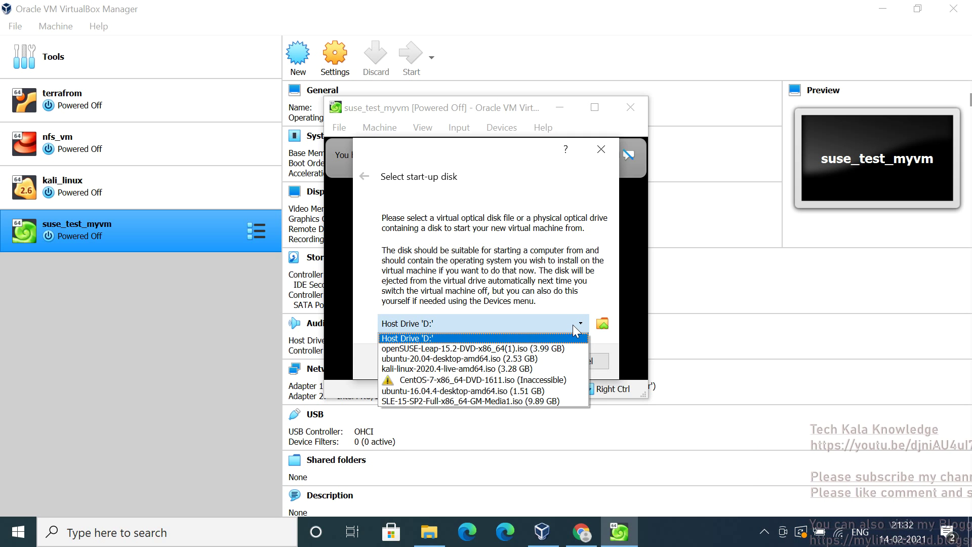
pyautogui.click(490, 349)
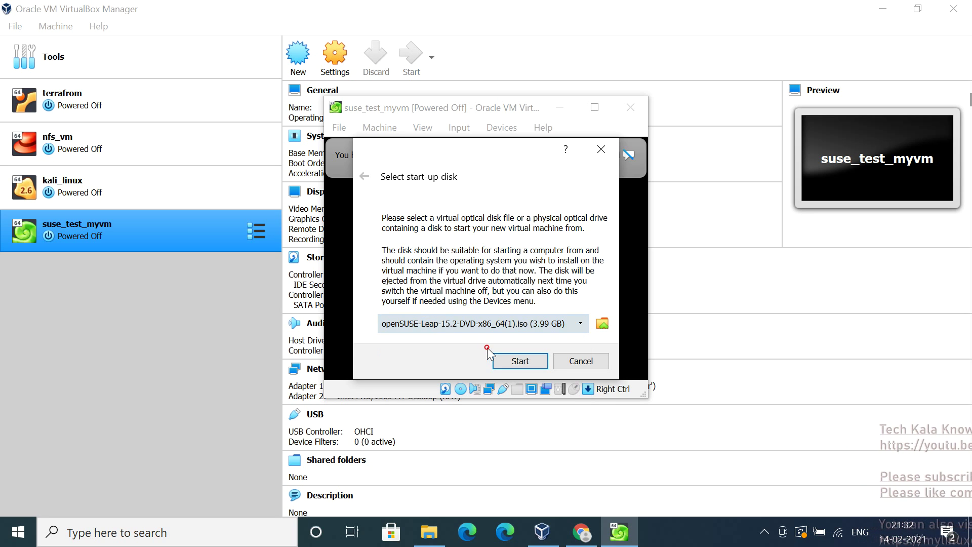
pyautogui.click(517, 361)
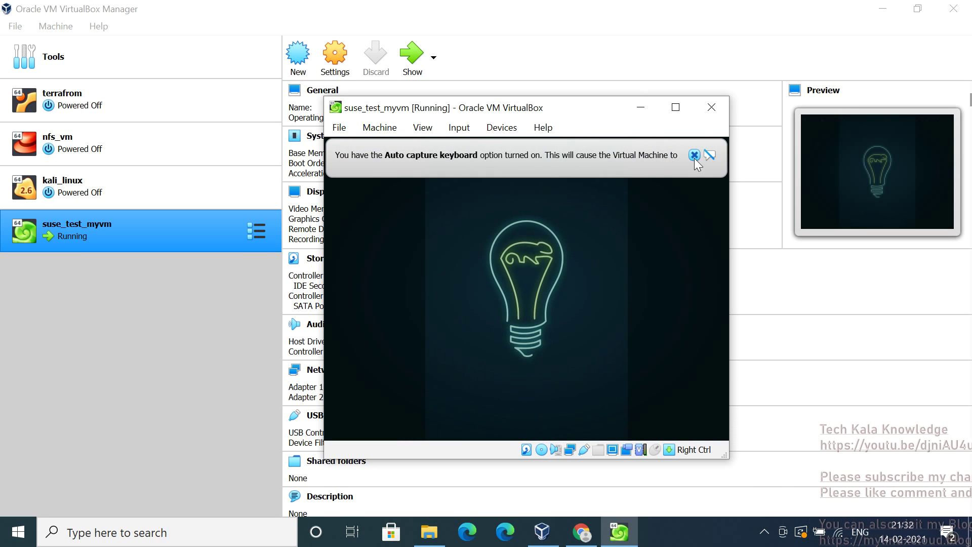
# Dismiss the keyboard auto-capture and mouse-capture notices over the VM's boot menu
pyautogui.click(695, 155)
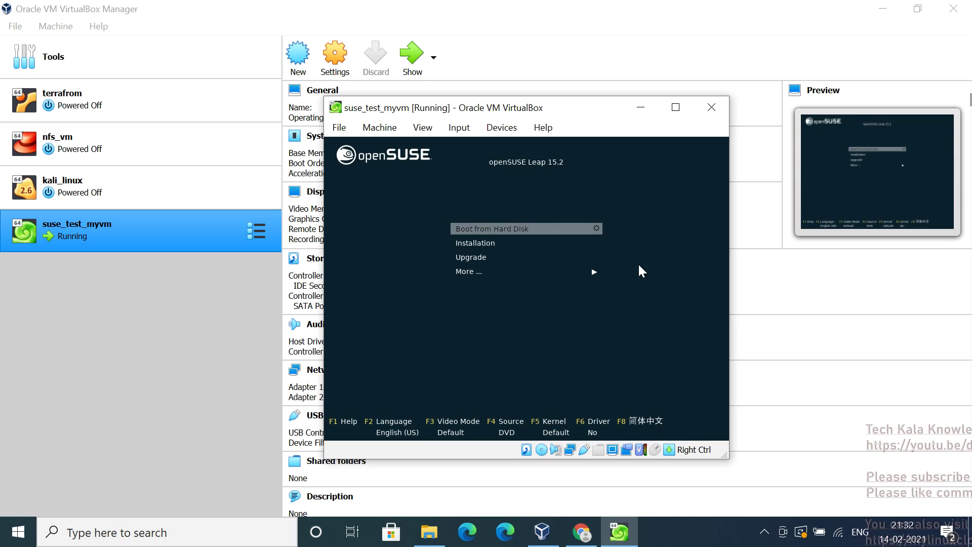
pyautogui.click(653, 268)
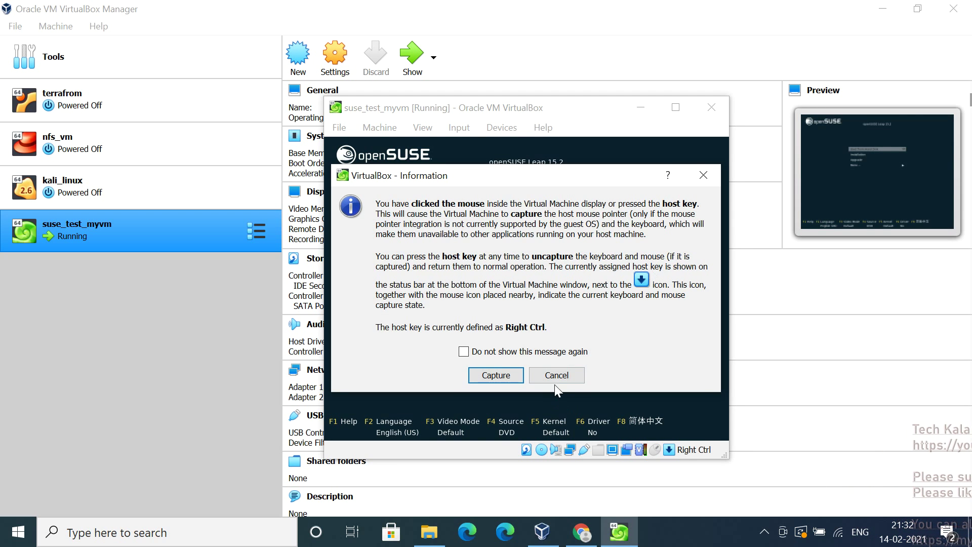
pyautogui.click(556, 375)
pyautogui.click(557, 380)
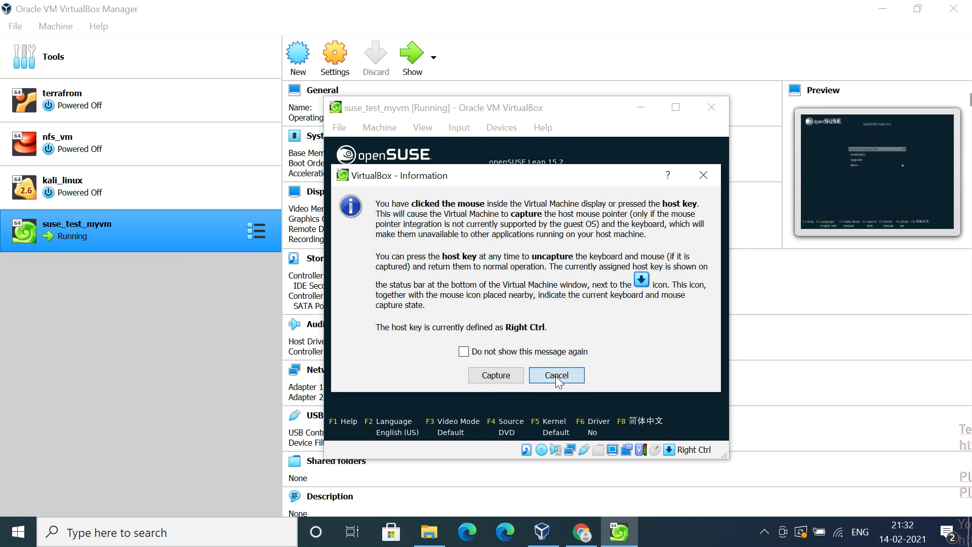
pyautogui.click(556, 375)
pyautogui.click(531, 354)
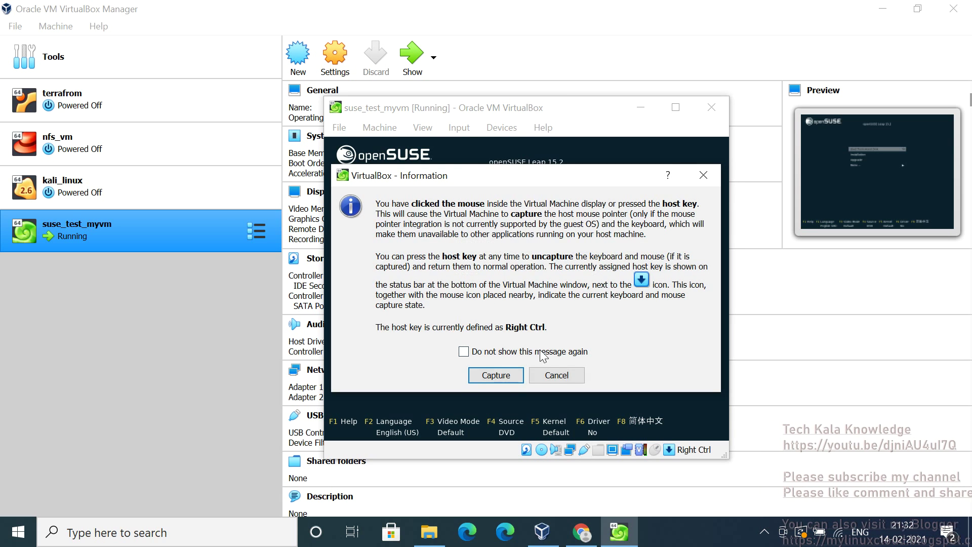
pyautogui.click(556, 375)
pyautogui.click(556, 376)
pyautogui.click(556, 375)
# Select Installation in the openSUSE Leap 15.2 boot menu and launch it
pyautogui.press('Down')
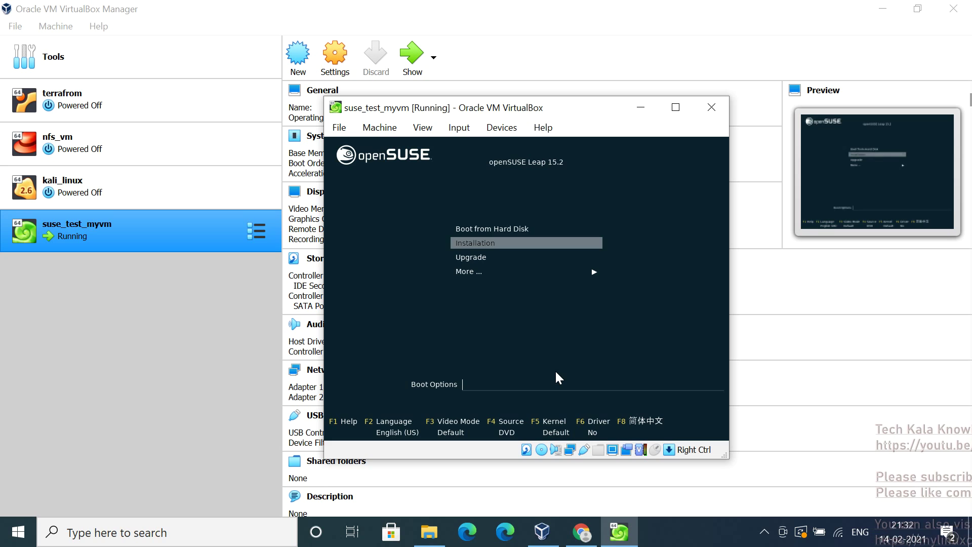
pyautogui.press('Up')
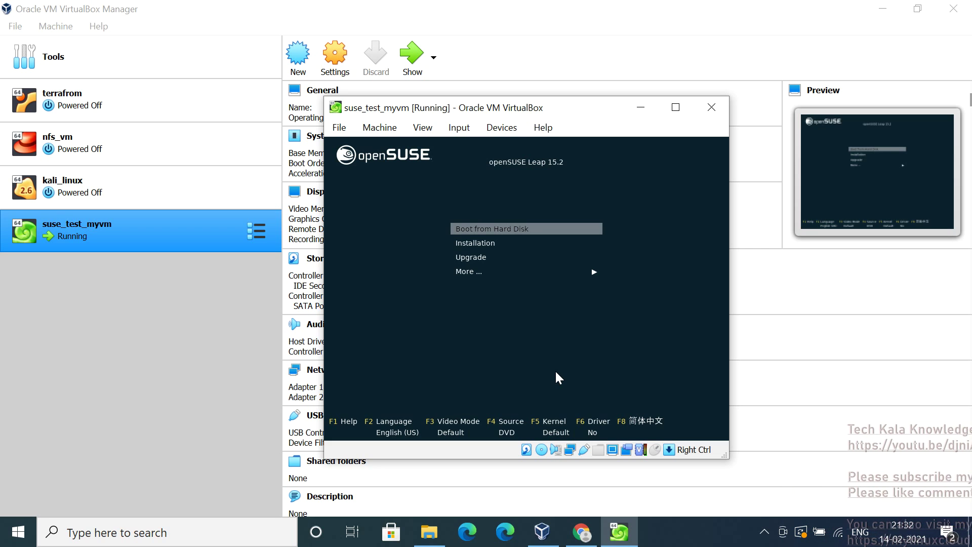
pyautogui.press('Down')
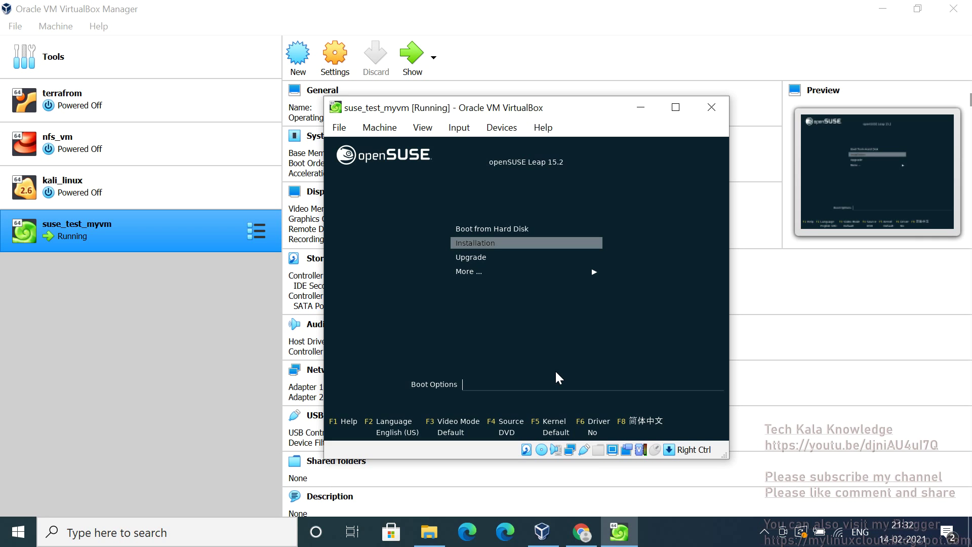
pyautogui.press('Up')
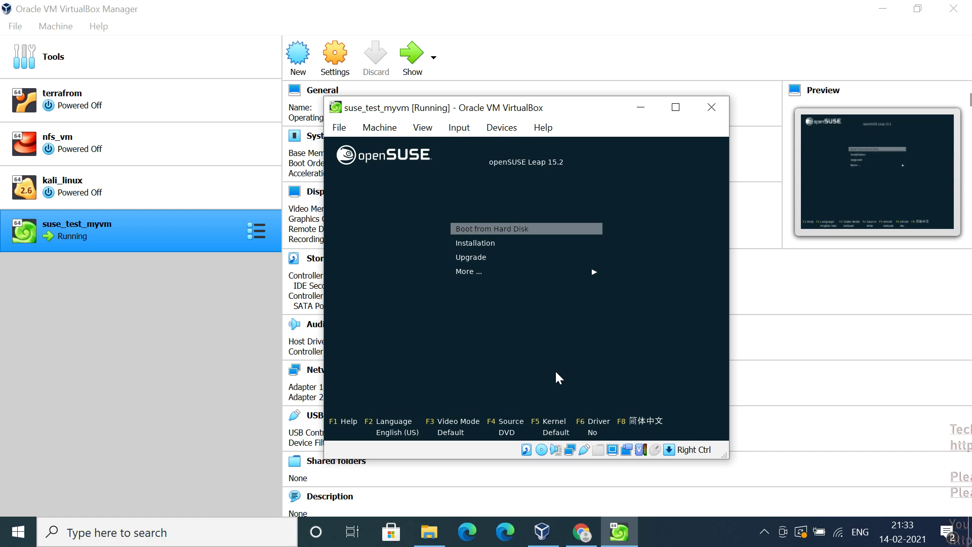
pyautogui.press('Down')
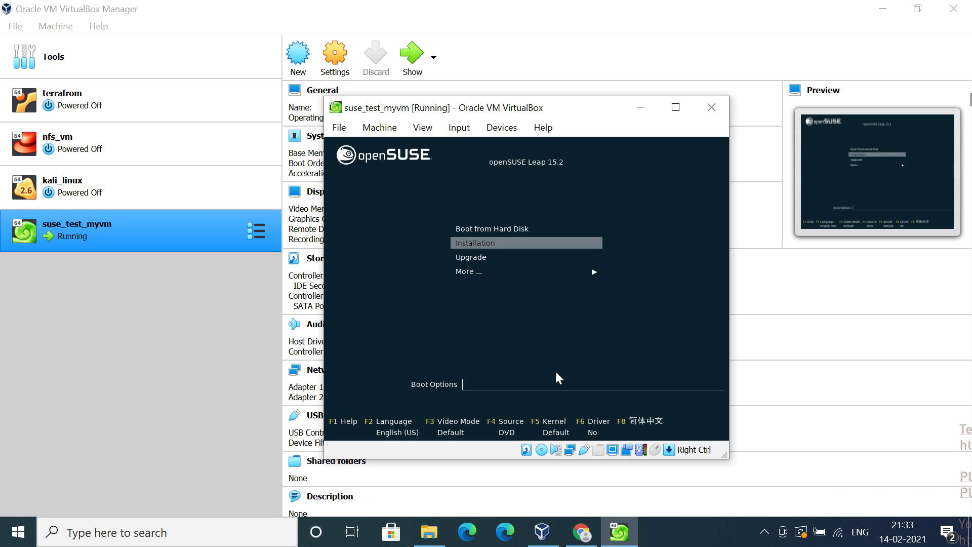
pyautogui.press('Up')
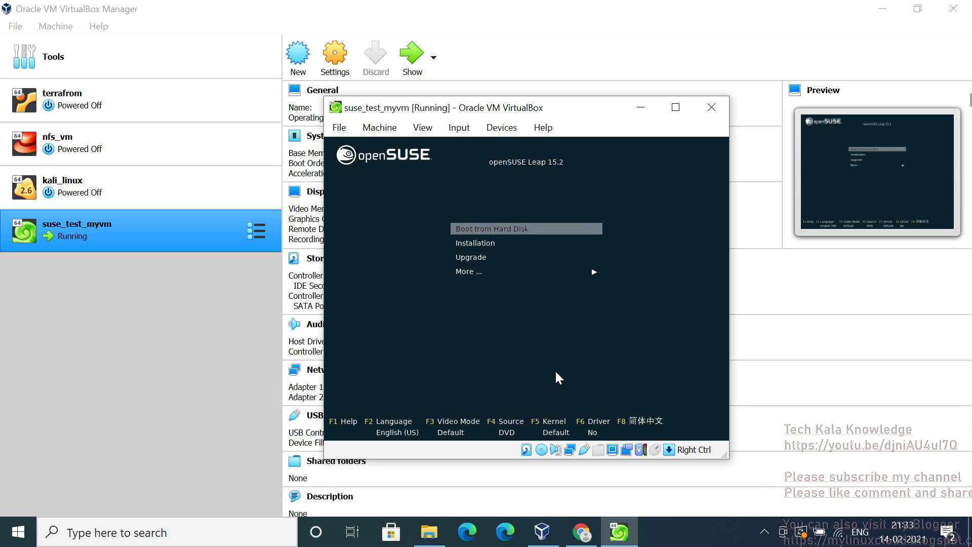
pyautogui.press('Down')
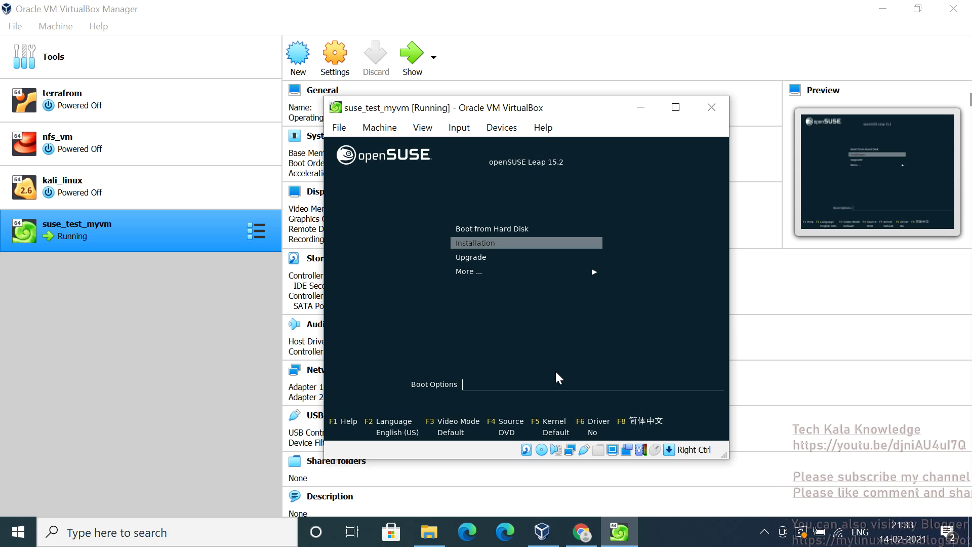
pyautogui.press('Return')
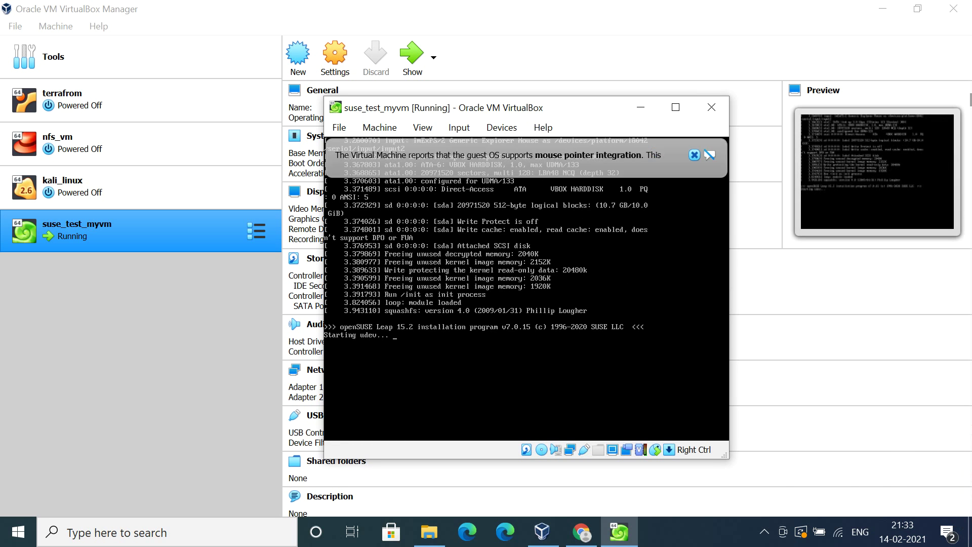
# Close the mouse pointer integration notice while the installer loads
pyautogui.click(695, 155)
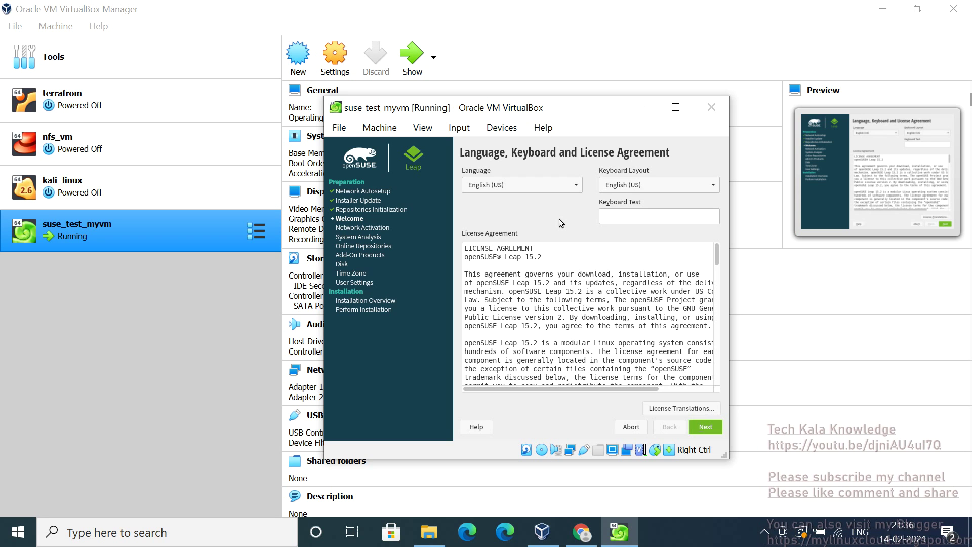
# Continue past the License Agreement, keeping English (US) language and keyboard layout
pyautogui.click(706, 427)
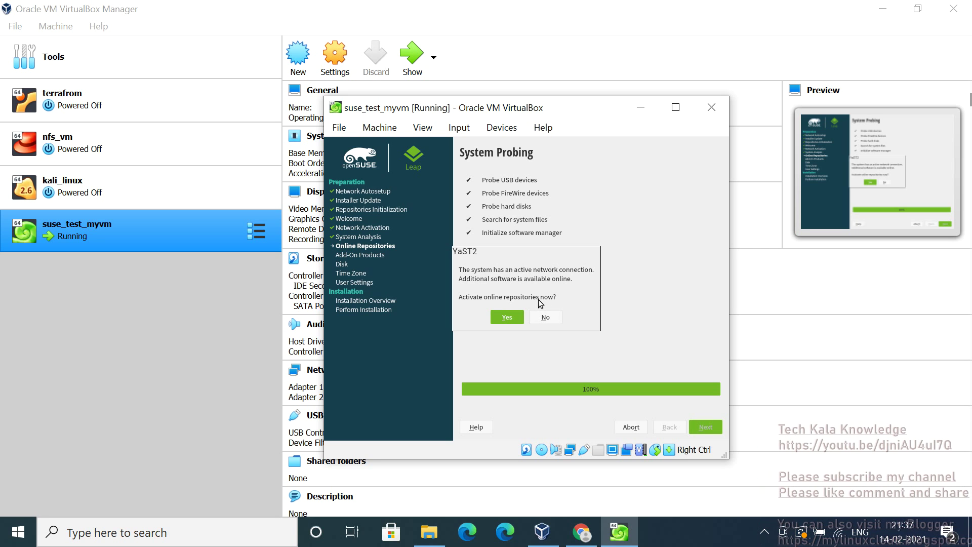
# Answer No to activating online repositories now
pyautogui.click(544, 318)
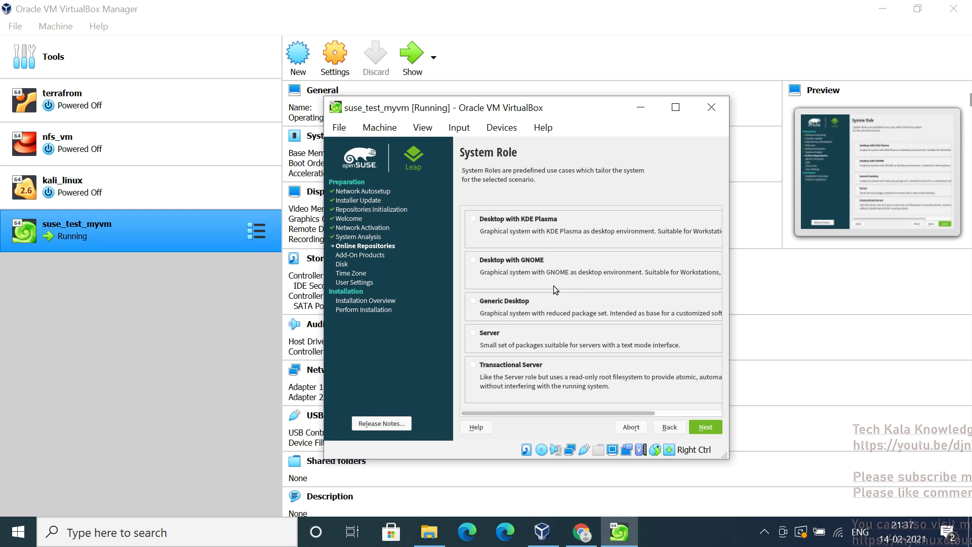
# Choose the Generic Desktop system role and go on to Suggested Partitioning
pyautogui.click(474, 302)
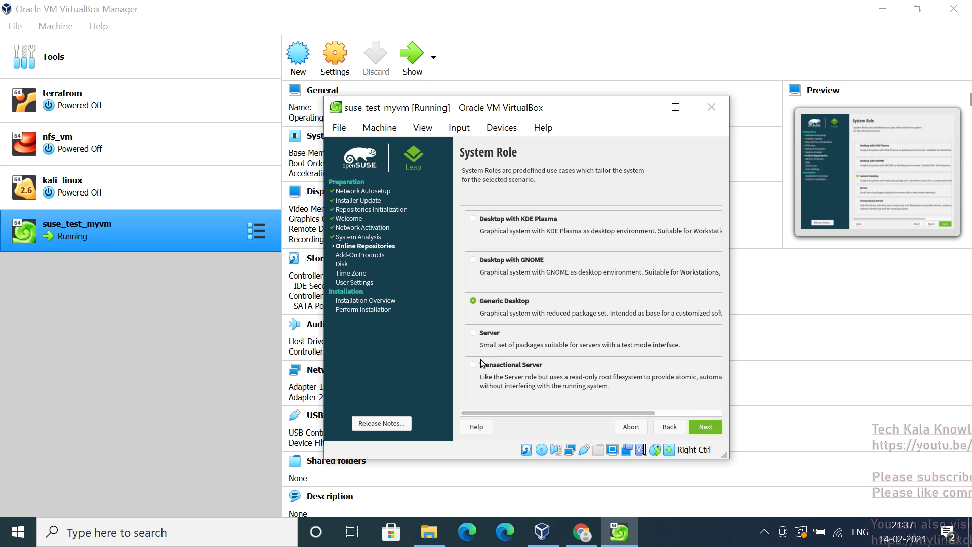
pyautogui.click(713, 429)
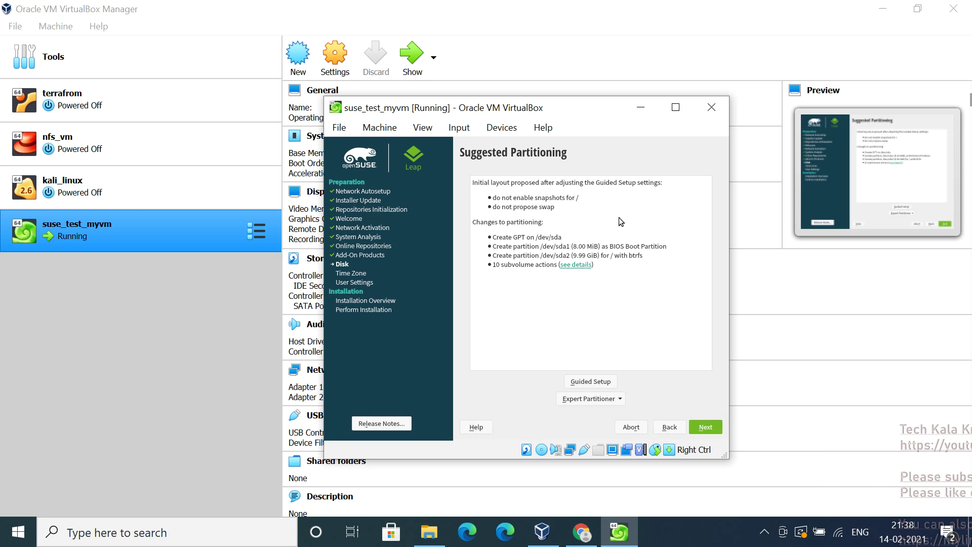
# Advance to Clock and Time Zone, then go back to the GPT partitioning proposal
pyautogui.click(712, 428)
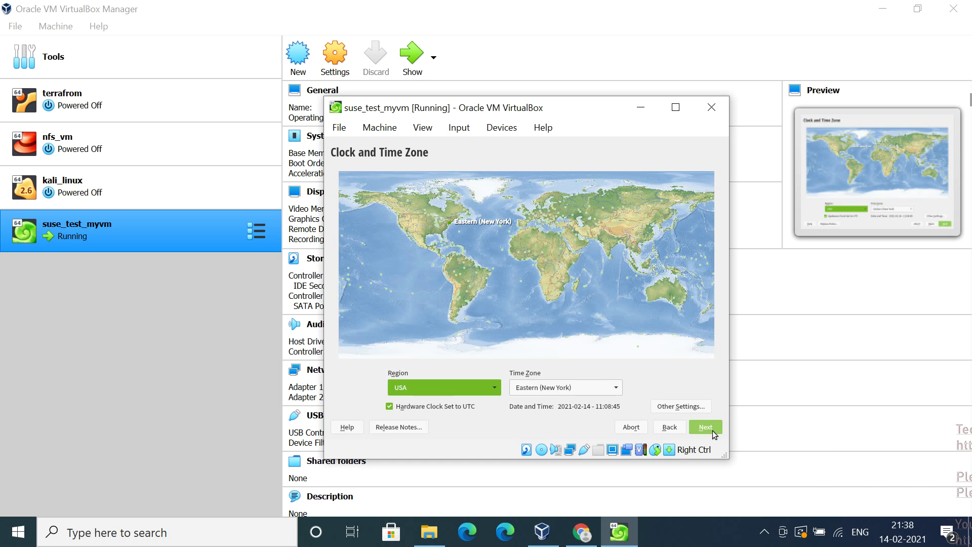
pyautogui.click(676, 432)
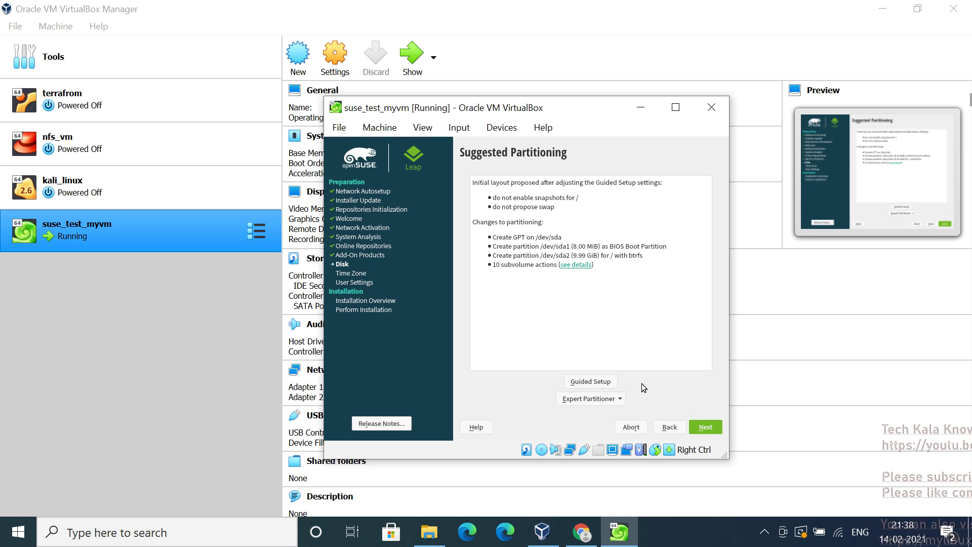
# In Guided Setup, enable LVM and choose Ext4 as the root file system
pyautogui.click(598, 386)
pyautogui.click(597, 387)
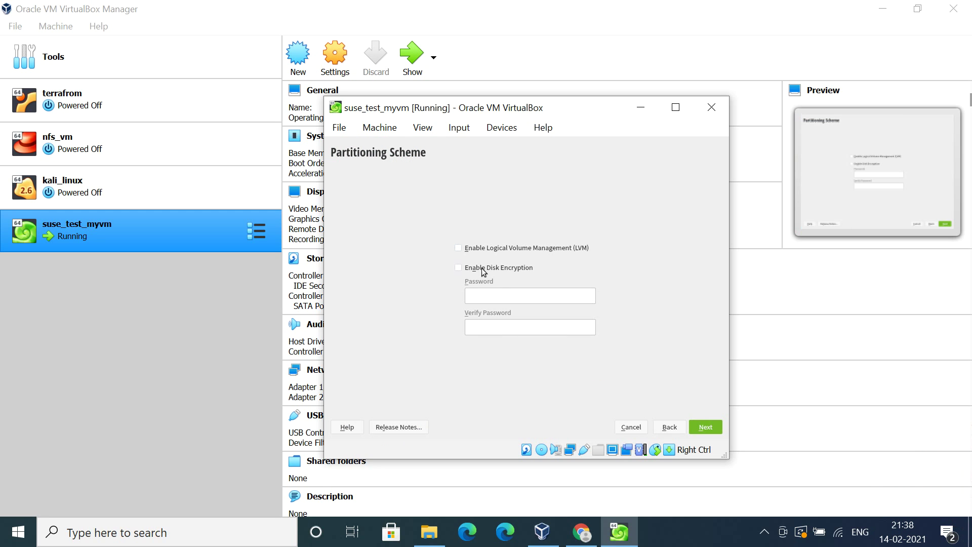
pyautogui.click(459, 248)
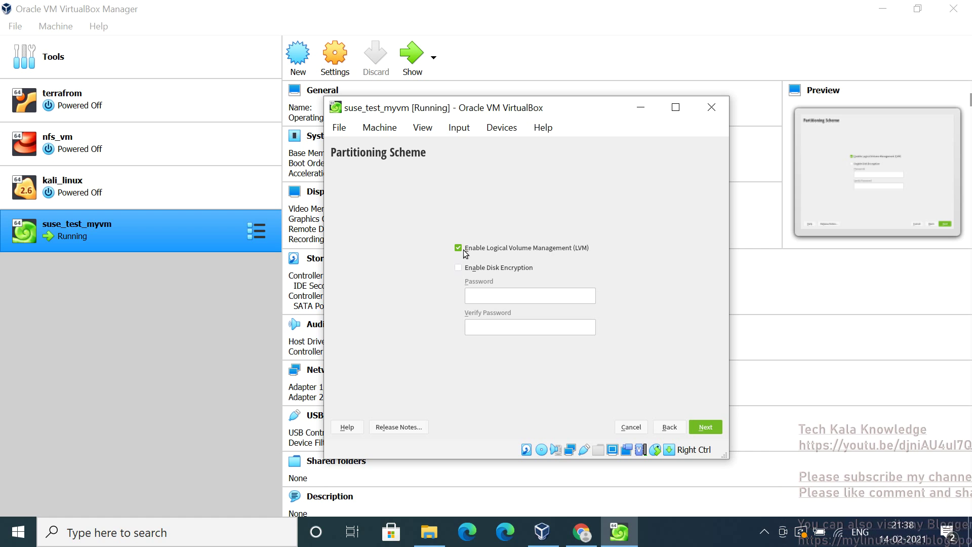
pyautogui.click(707, 427)
pyautogui.click(504, 252)
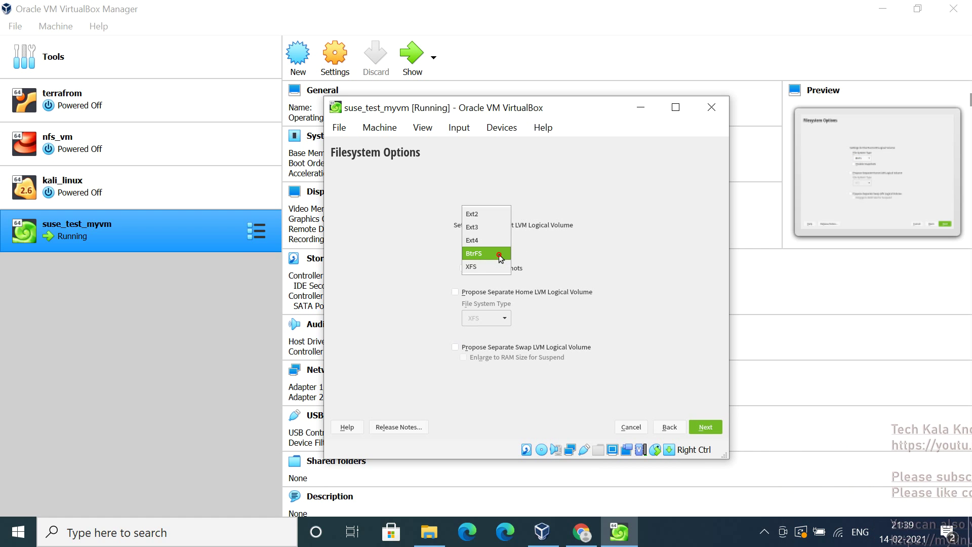
pyautogui.click(484, 241)
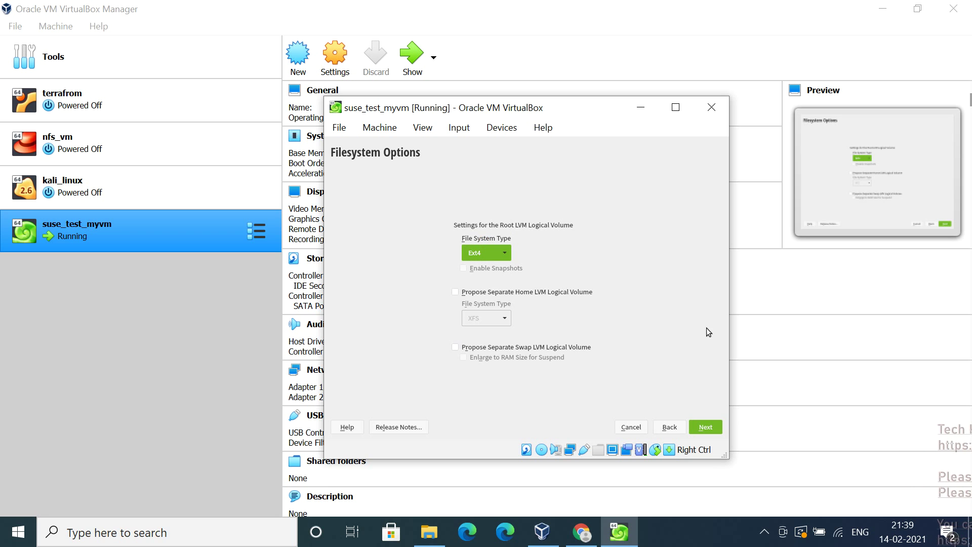
pyautogui.click(719, 432)
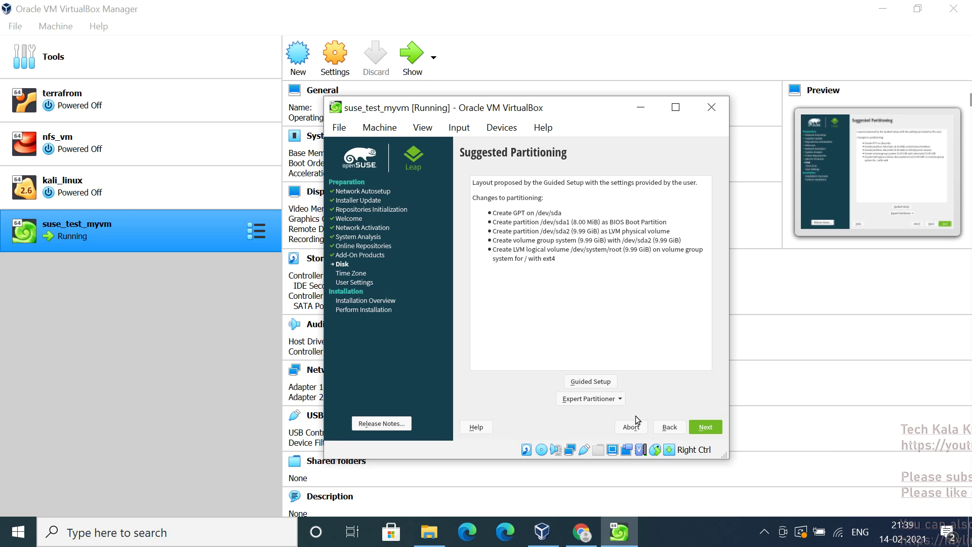
# Rerun Guided Setup, keeping Ext4 for the root volume, and confirm the proposal
pyautogui.click(610, 382)
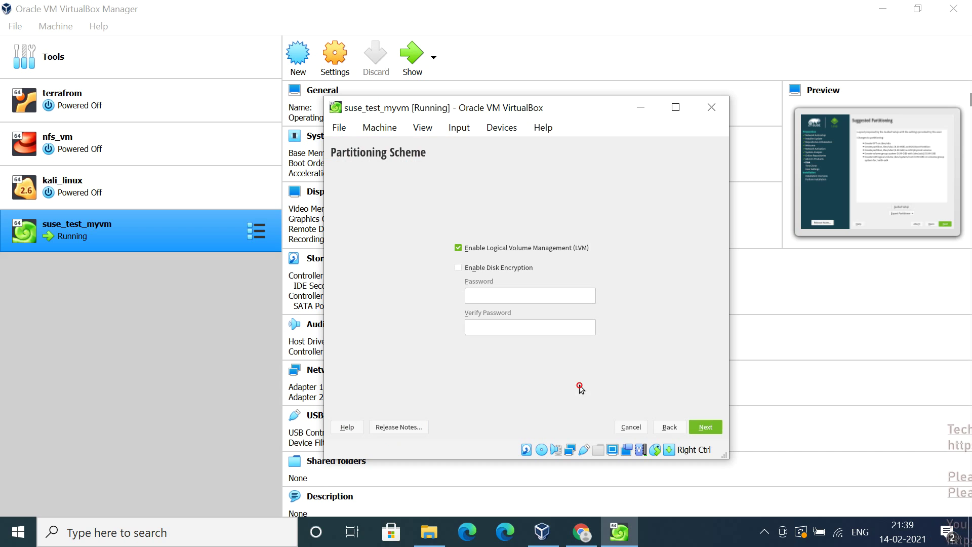
pyautogui.click(709, 427)
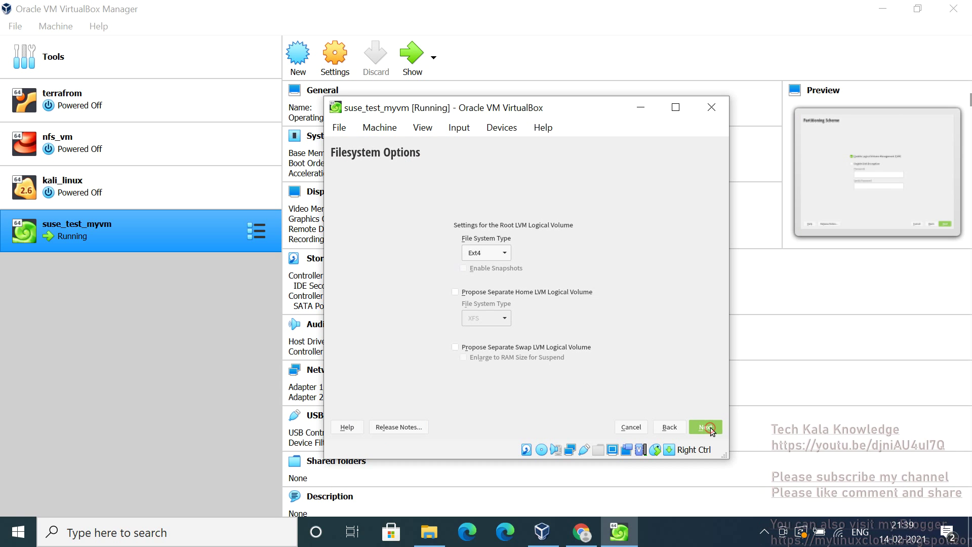
pyautogui.click(505, 253)
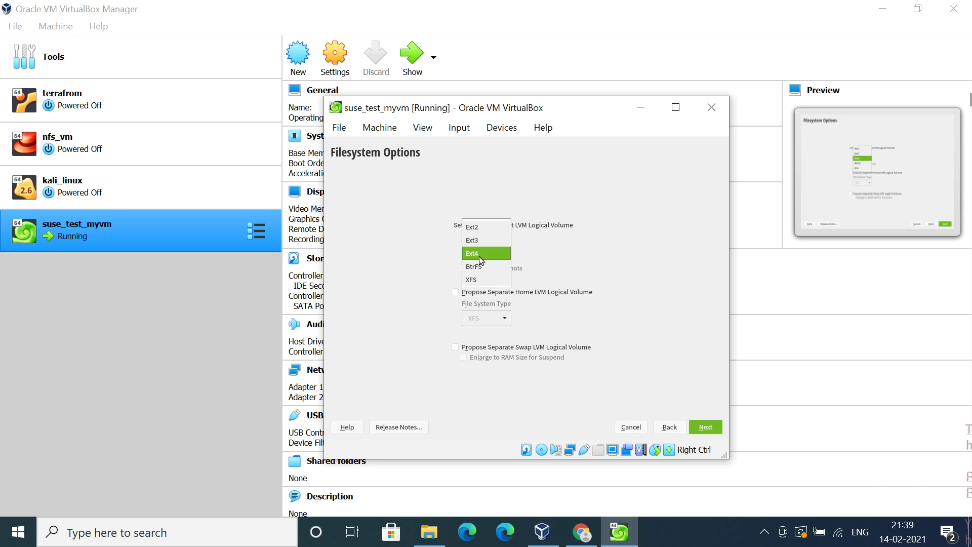
pyautogui.click(479, 253)
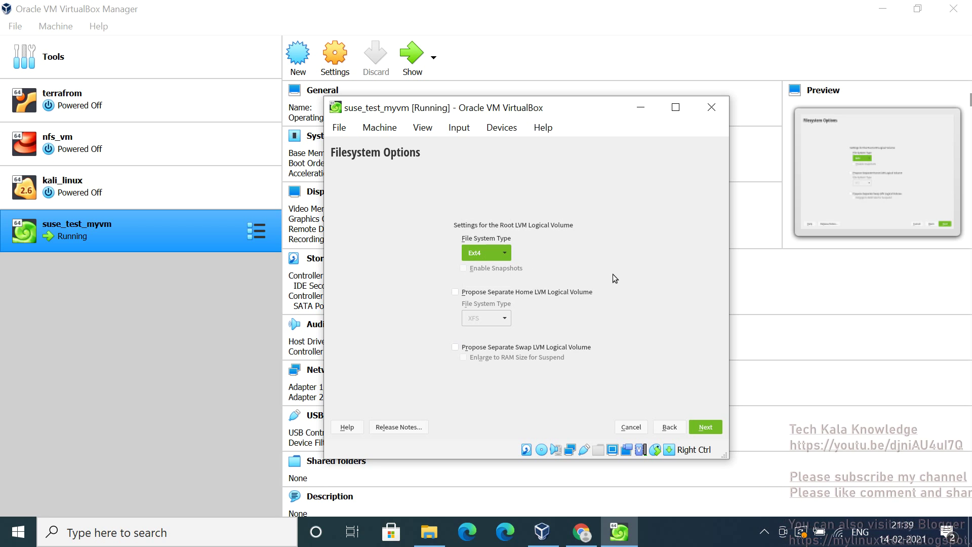
pyautogui.click(710, 432)
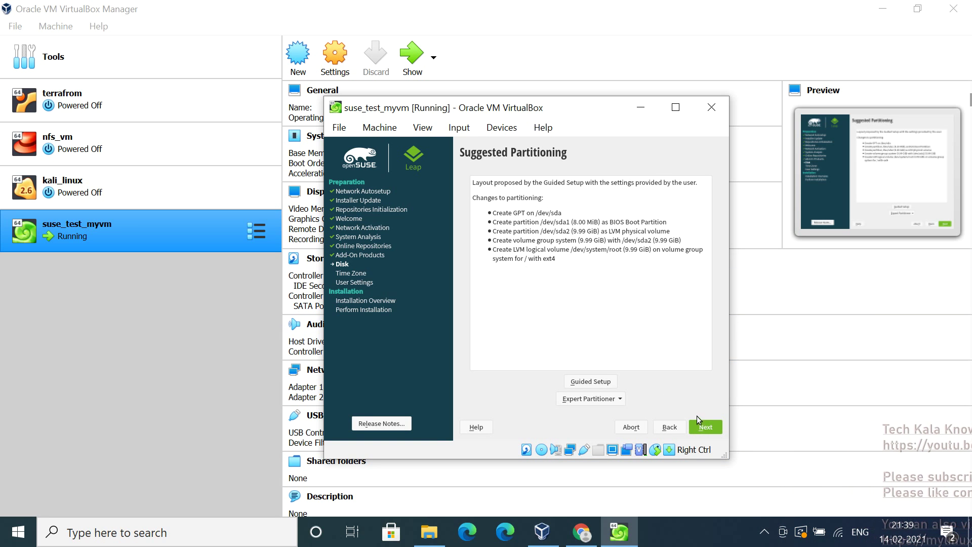
pyautogui.click(703, 427)
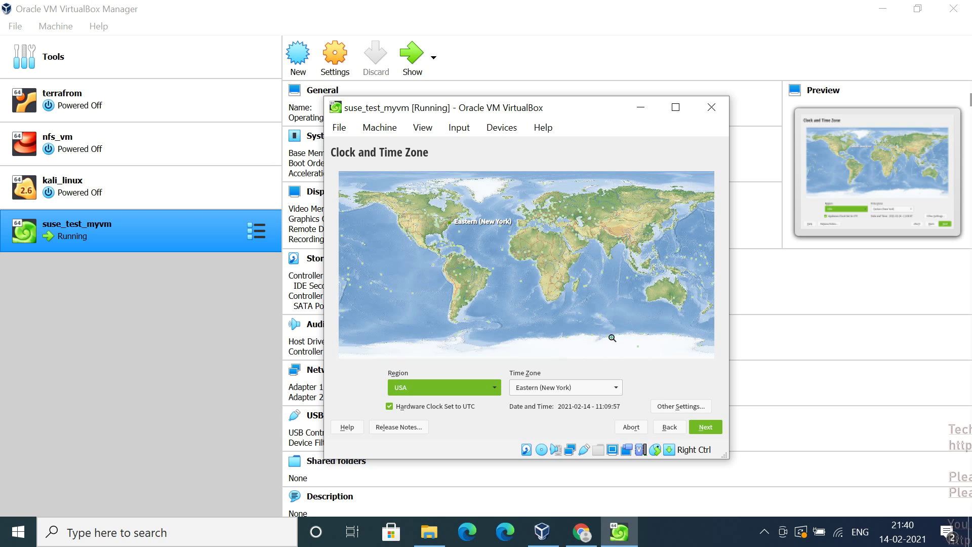
pyautogui.click(662, 428)
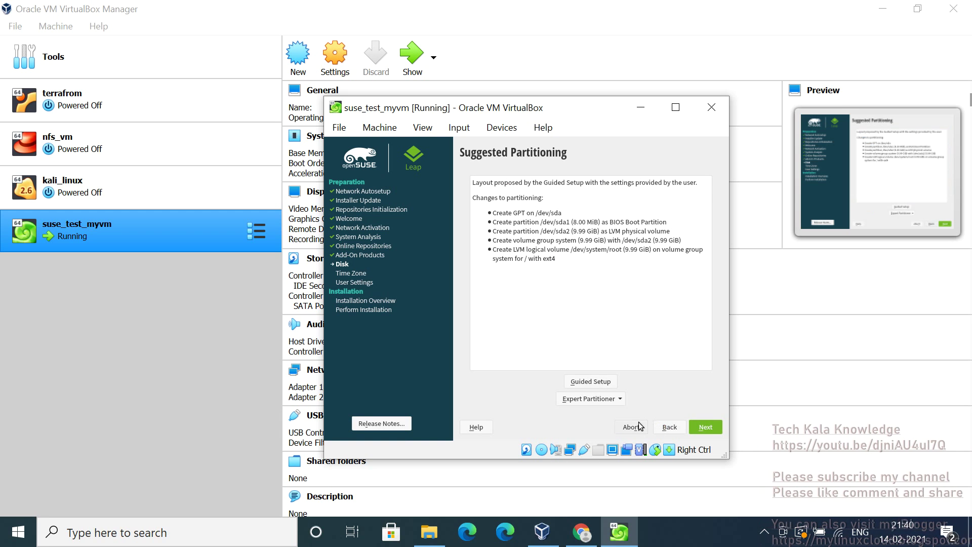
pyautogui.click(579, 383)
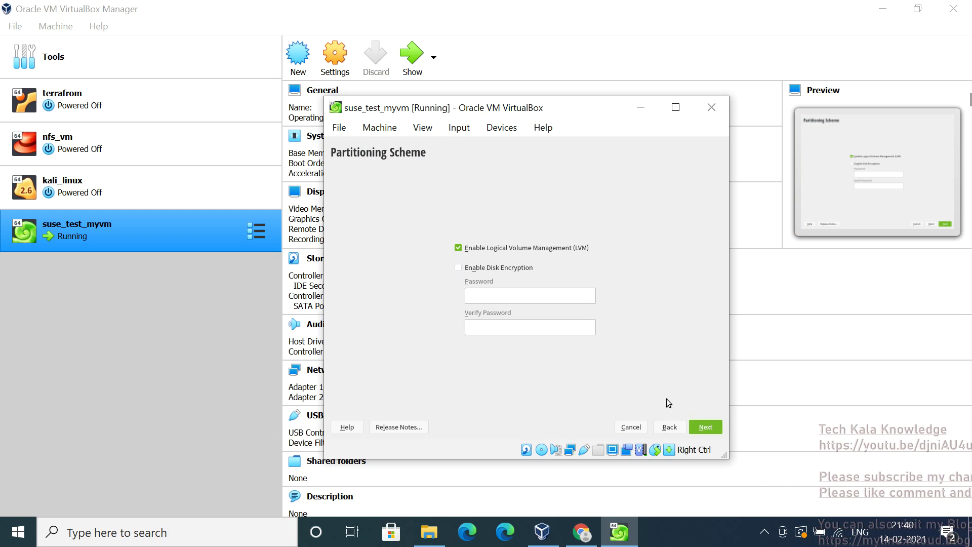
pyautogui.click(706, 430)
pyautogui.click(706, 430)
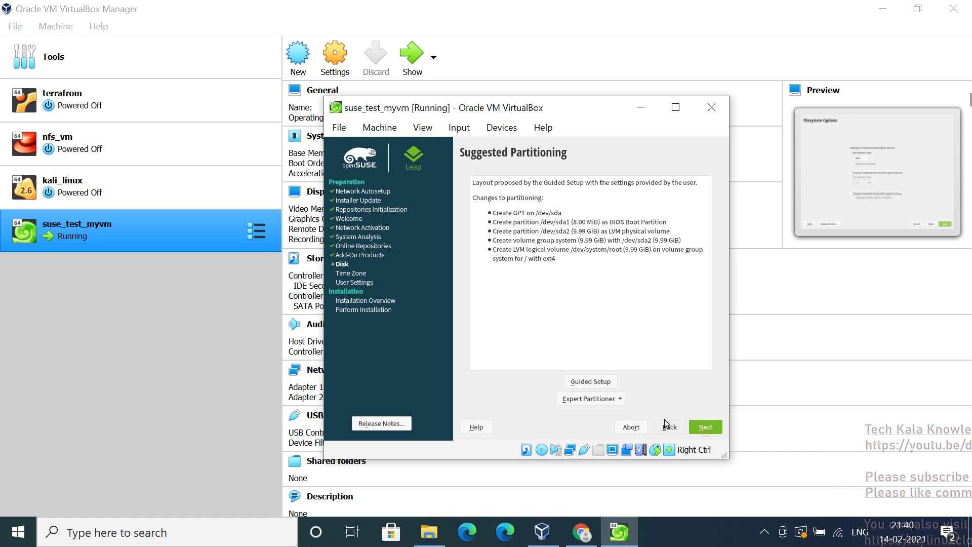
# Review /dev/sda1, /dev/sda2, the system volume group and the Ext4 root volume in Expert Partitioner, then accept unchanged
pyautogui.click(572, 403)
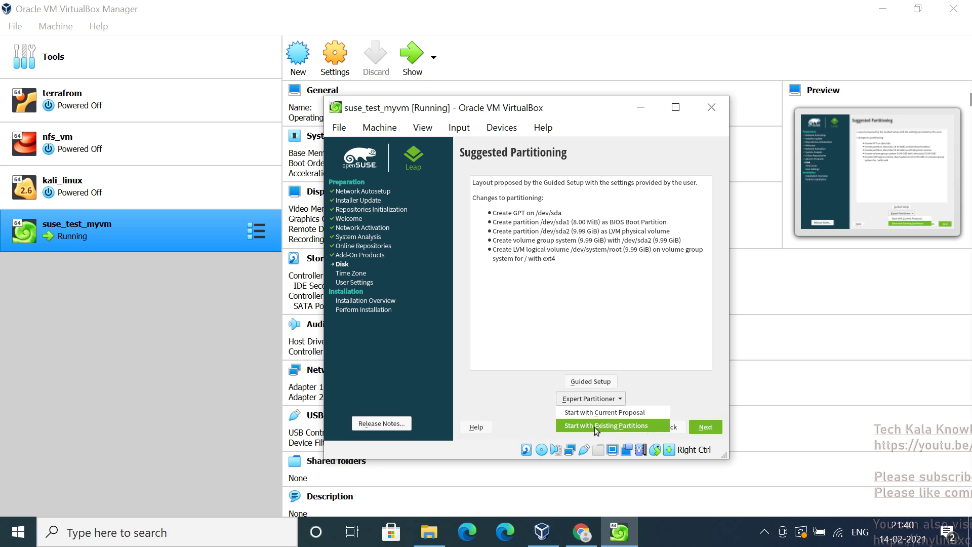
pyautogui.click(585, 413)
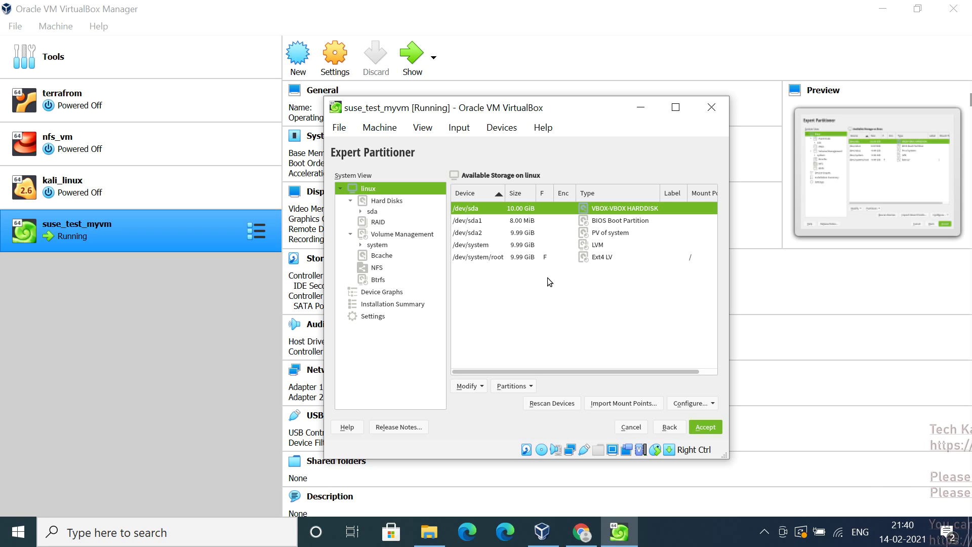
pyautogui.click(476, 225)
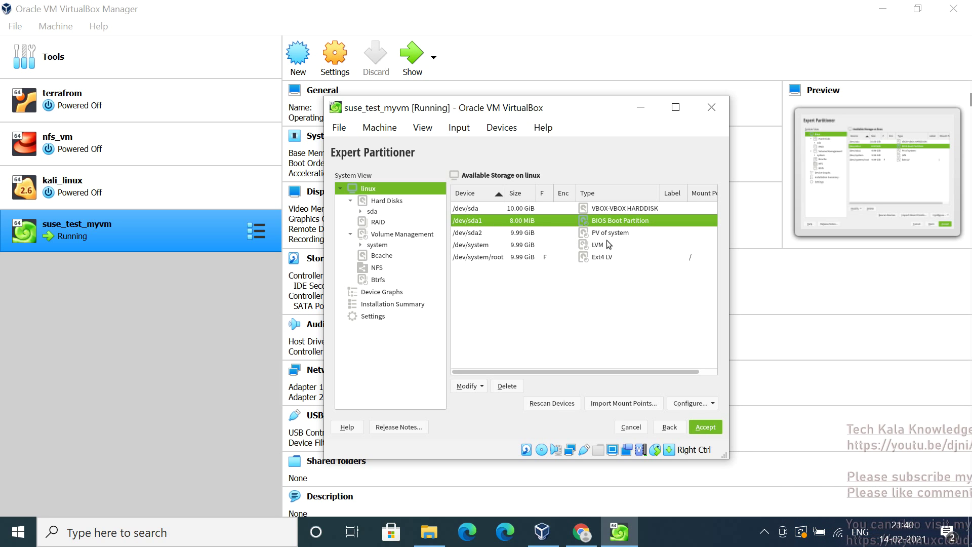
pyautogui.click(479, 236)
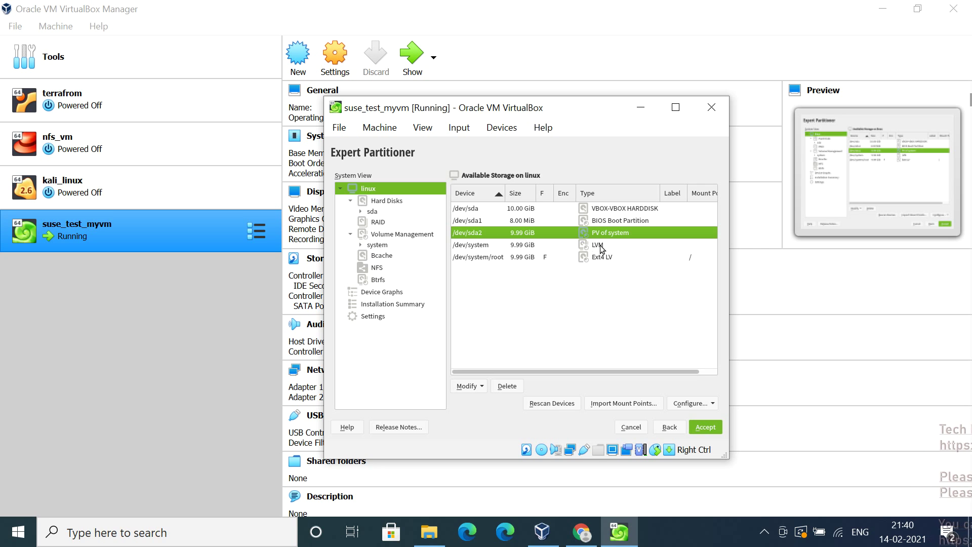
pyautogui.click(499, 248)
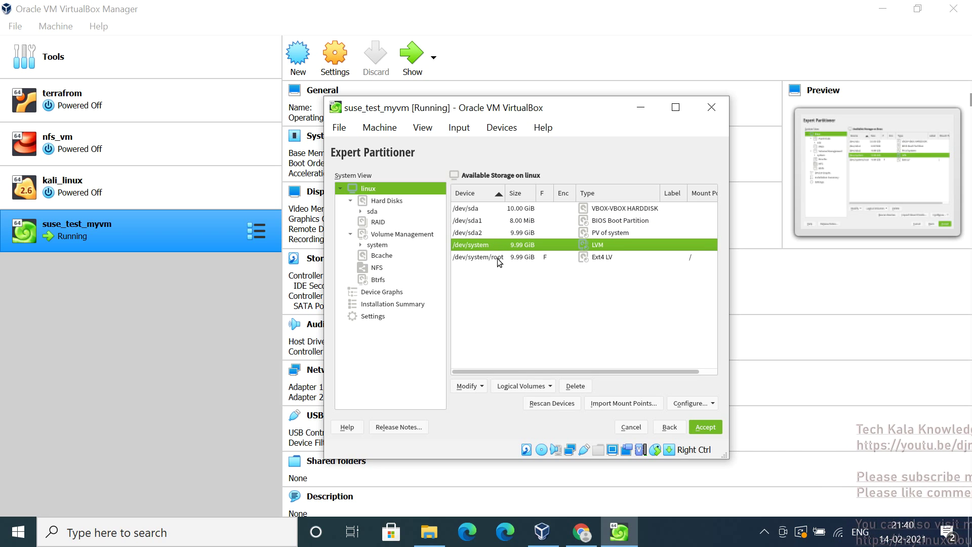
pyautogui.click(497, 260)
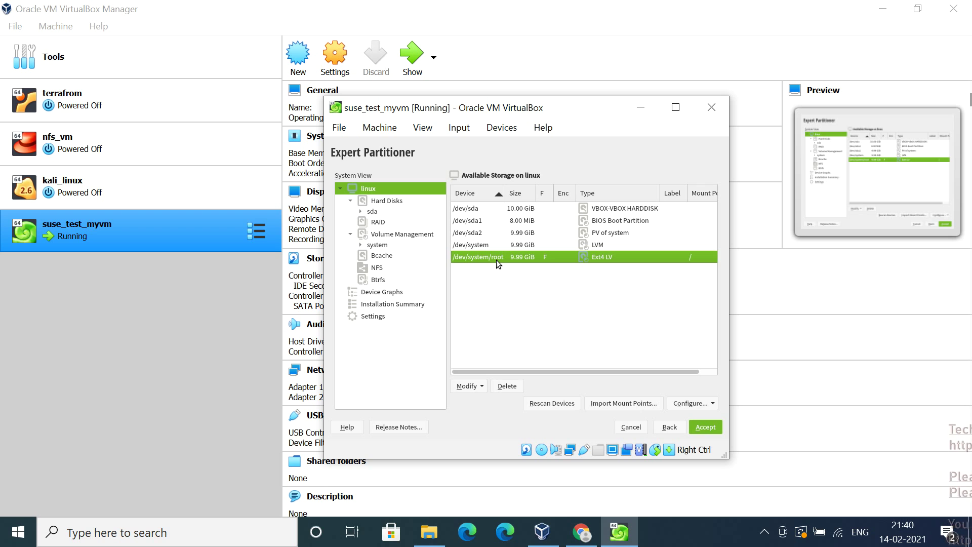
pyautogui.click(707, 428)
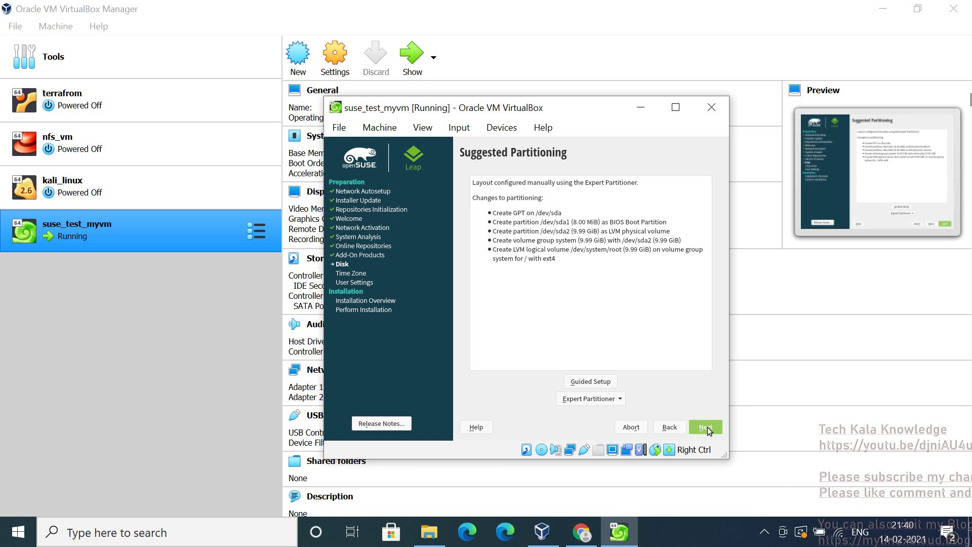
# Accept the suggested partitioning and proceed to Clock and Time Zone
pyautogui.click(706, 428)
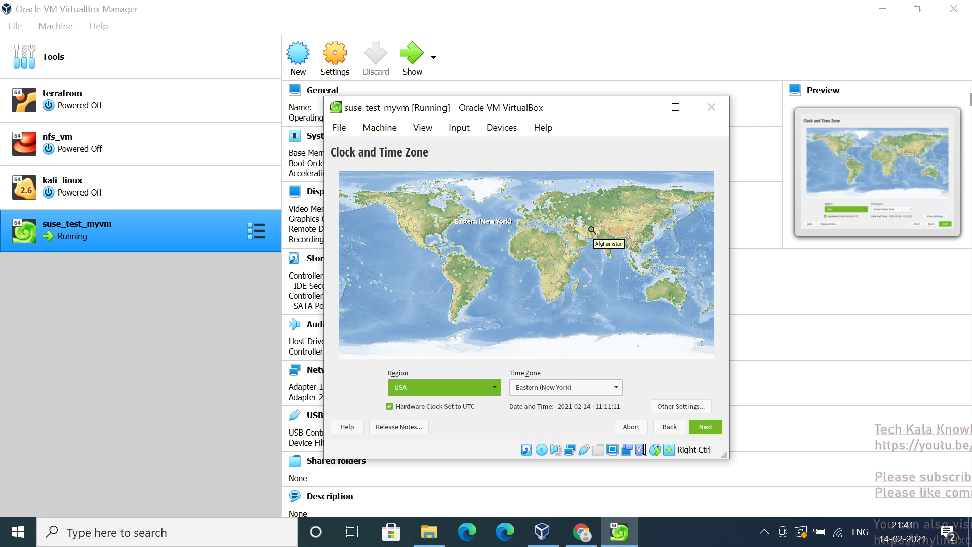
# Set region Asia and time zone Kolkata, then continue
pyautogui.click(479, 388)
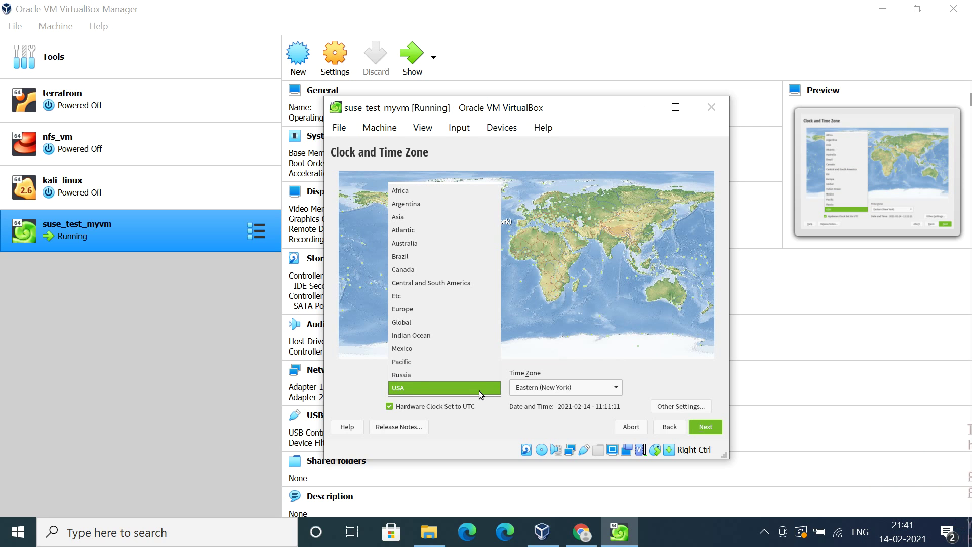
pyautogui.press('a')
pyautogui.press('a')
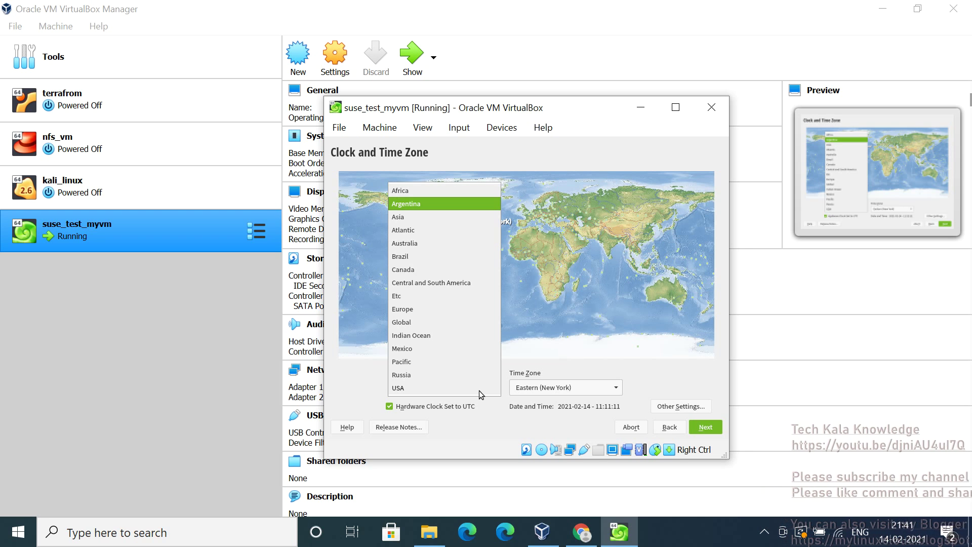
pyautogui.click(451, 220)
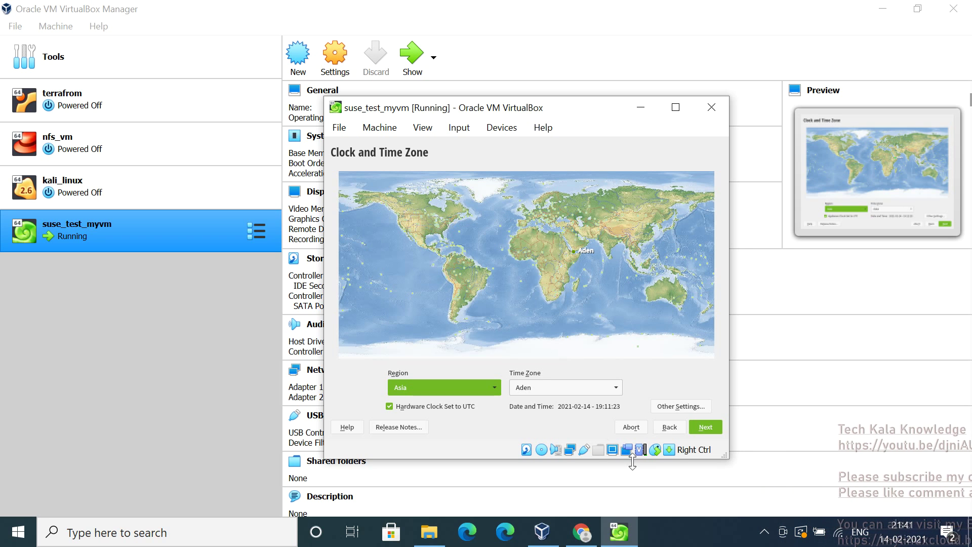
pyautogui.click(559, 388)
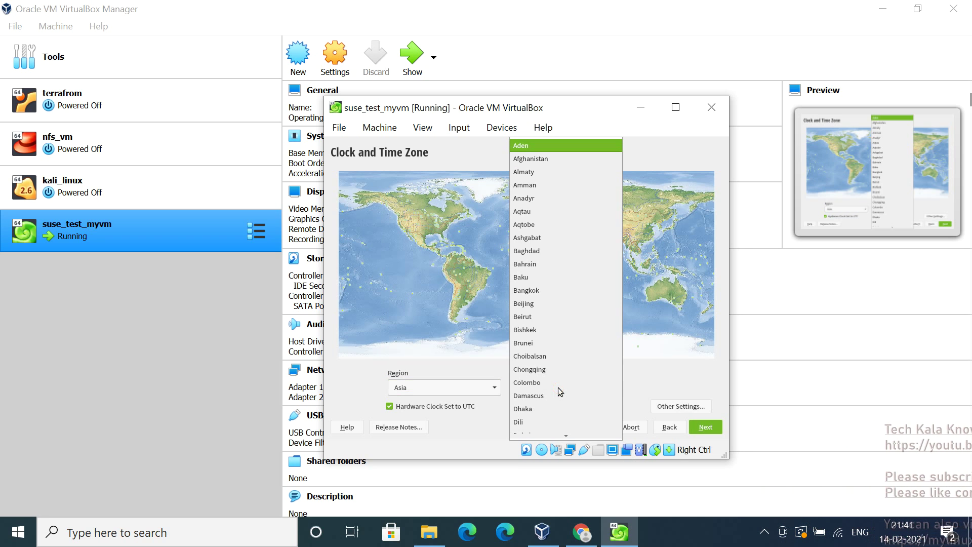
pyautogui.press('k')
pyautogui.press('k')
pyautogui.press('k')
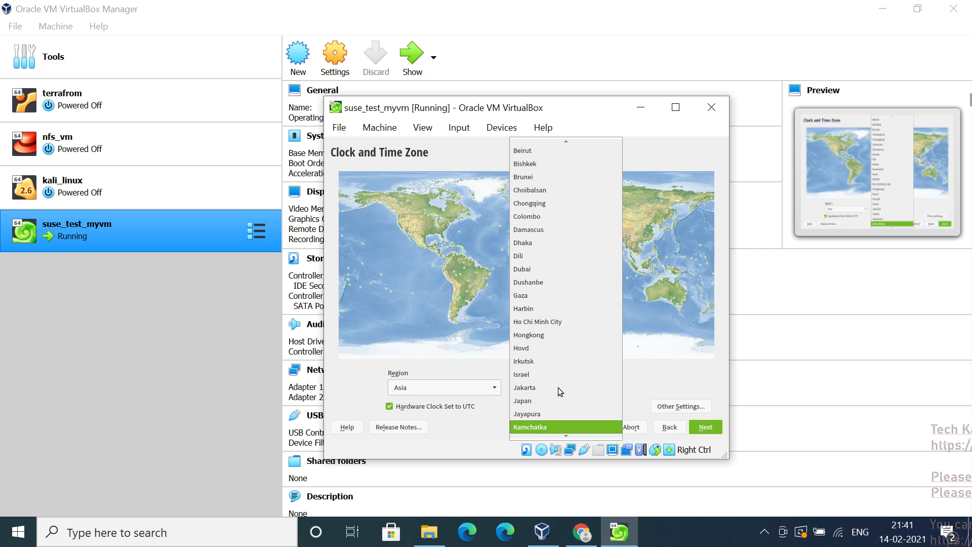
pyautogui.press('k')
pyautogui.press('k')
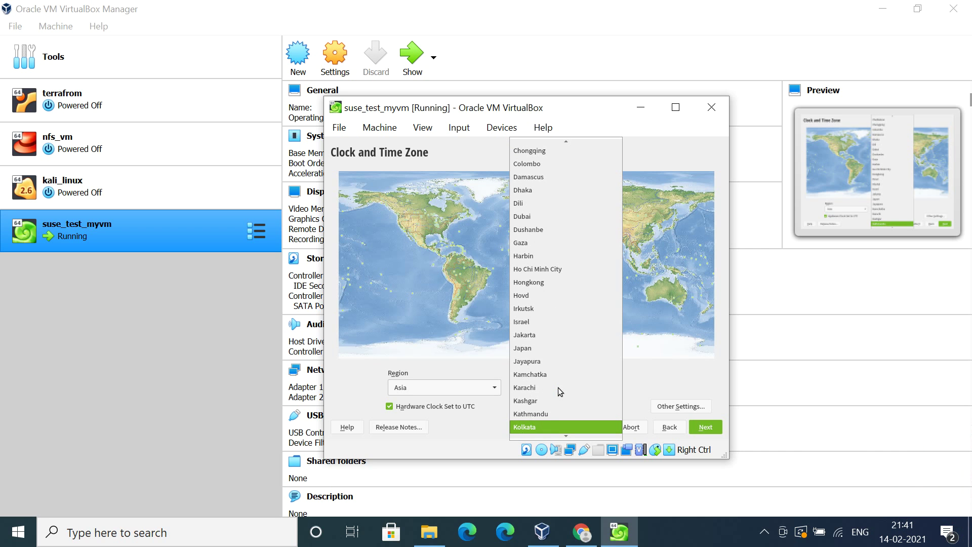
pyautogui.click(542, 427)
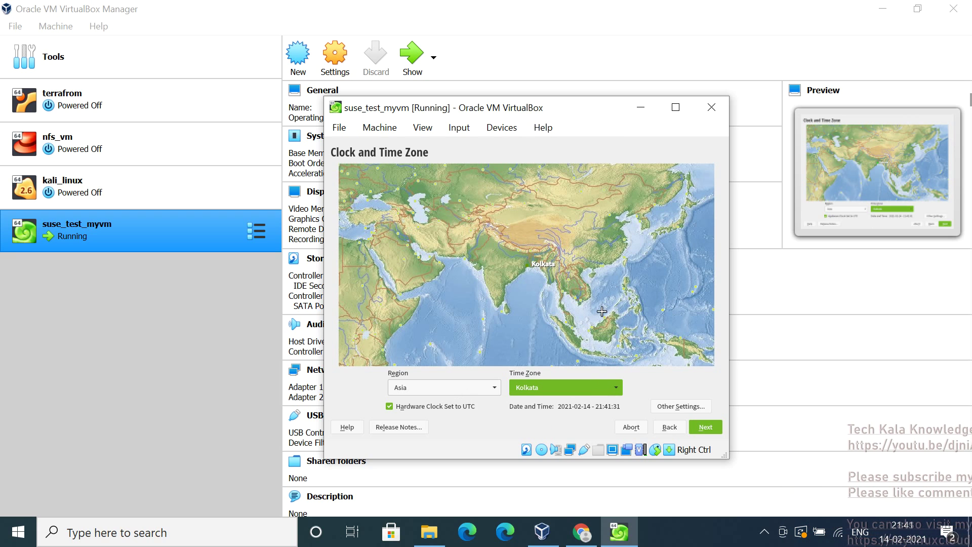
pyautogui.click(706, 428)
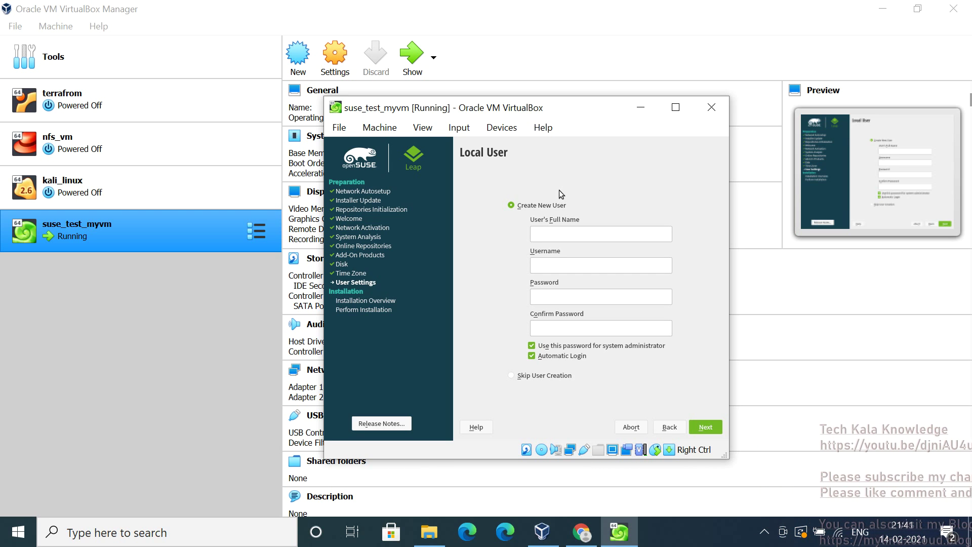
# Enter the user's full name and the account password in both password fields
pyautogui.click(558, 237)
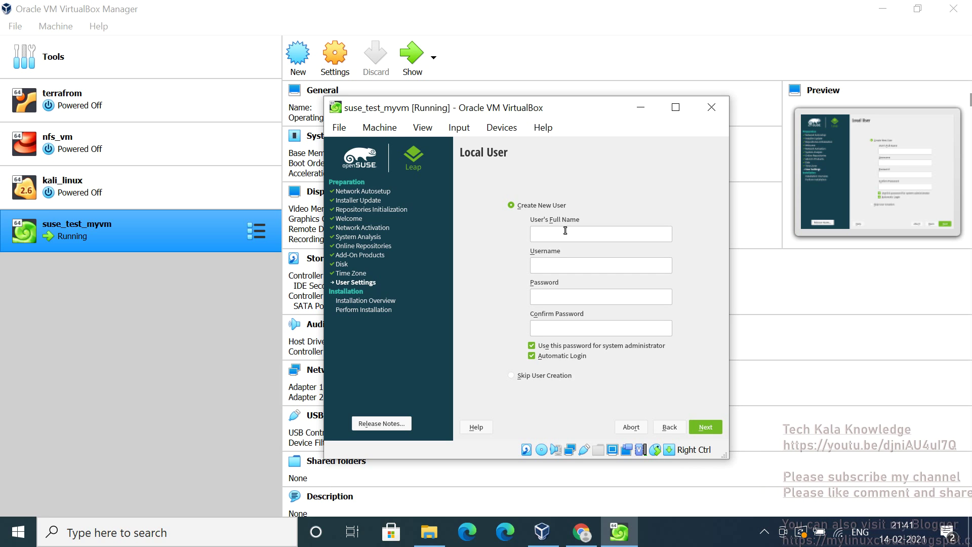
pyautogui.write('test vm')
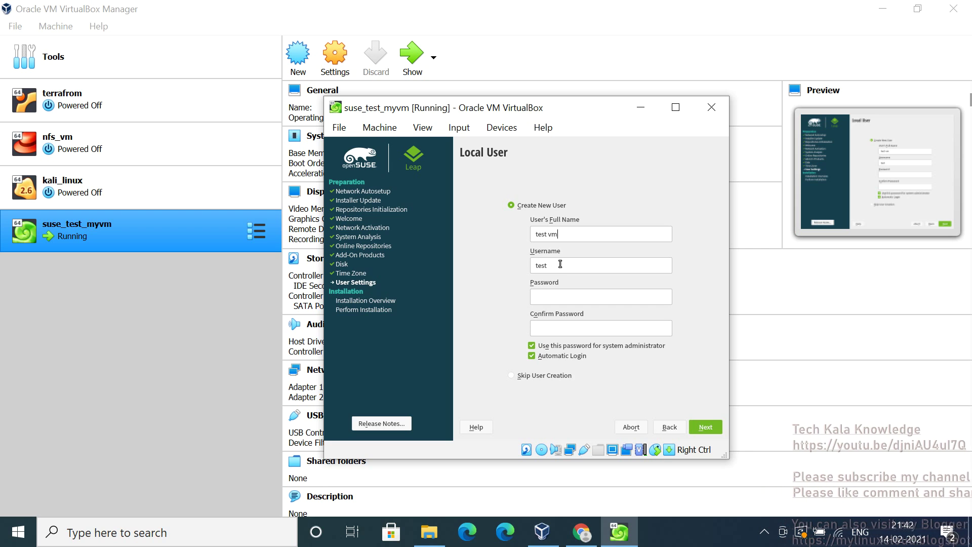
pyautogui.click(551, 297)
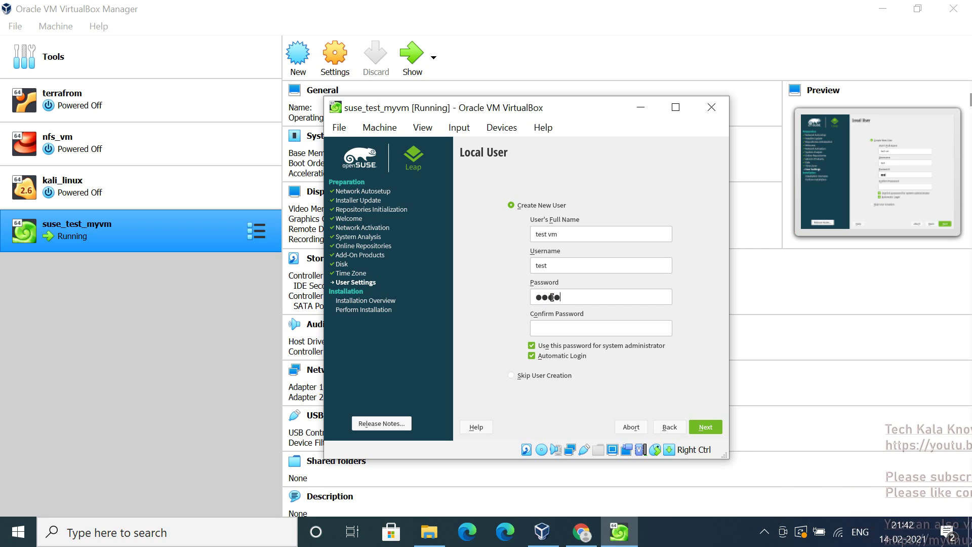
pyautogui.click(538, 333)
pyautogui.write('●')
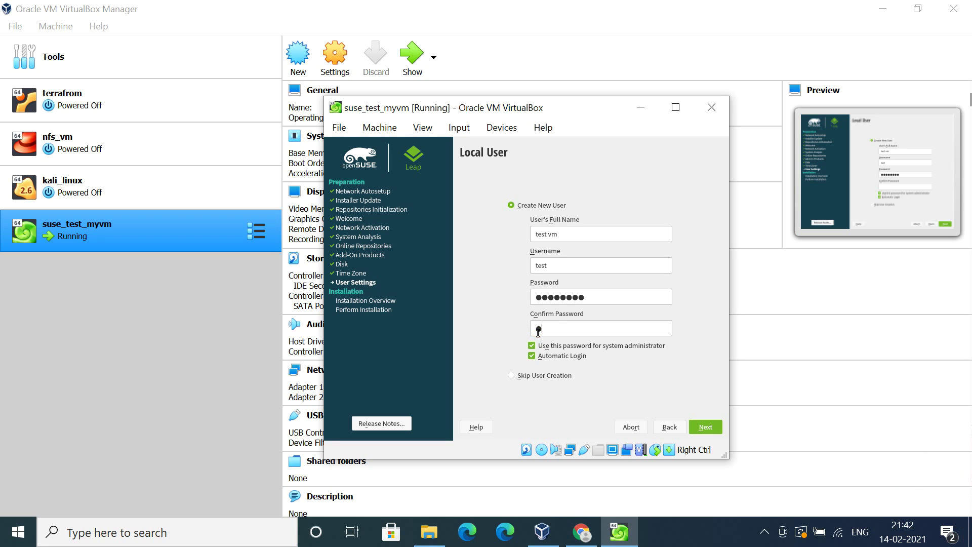
pyautogui.write('●●●●●●●')
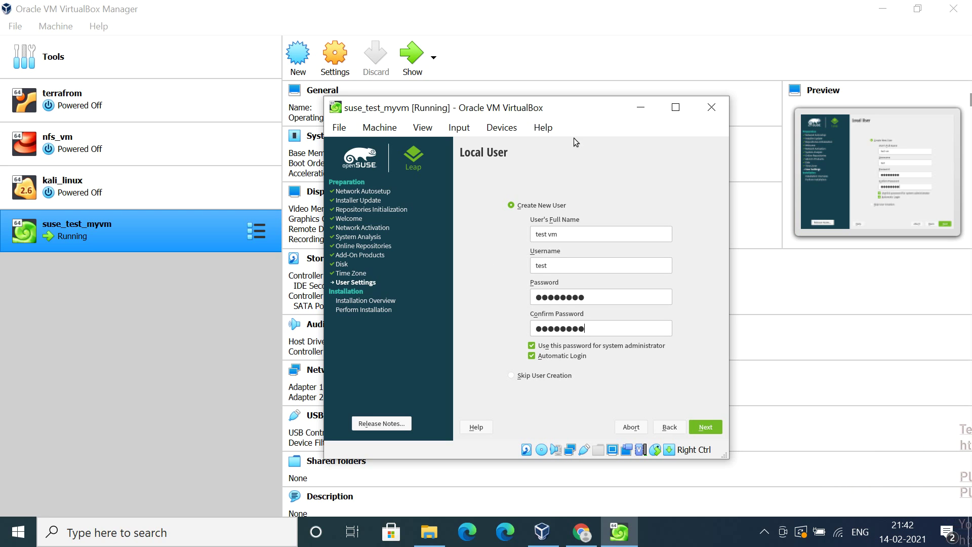
# Keep Create New User selected and continue to Installation Settings
pyautogui.click(511, 378)
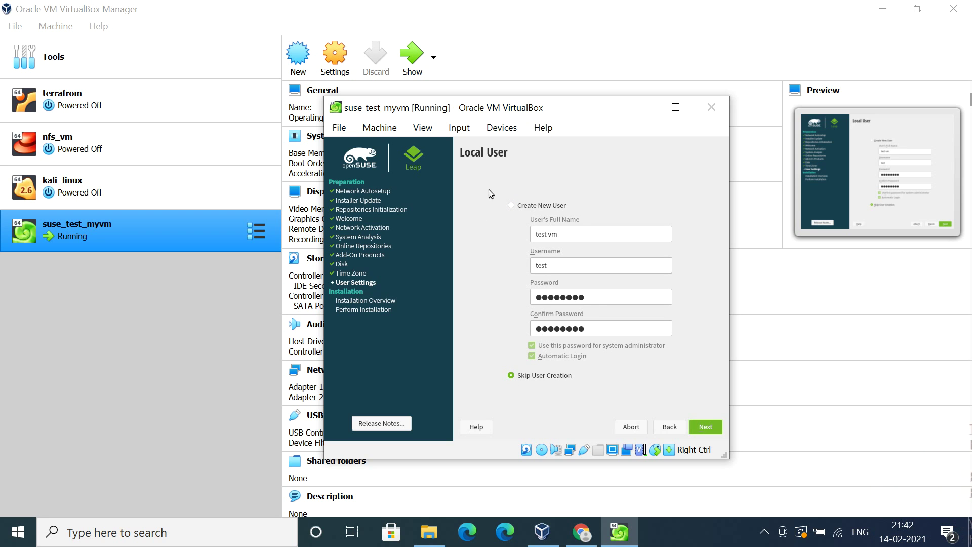
pyautogui.click(512, 205)
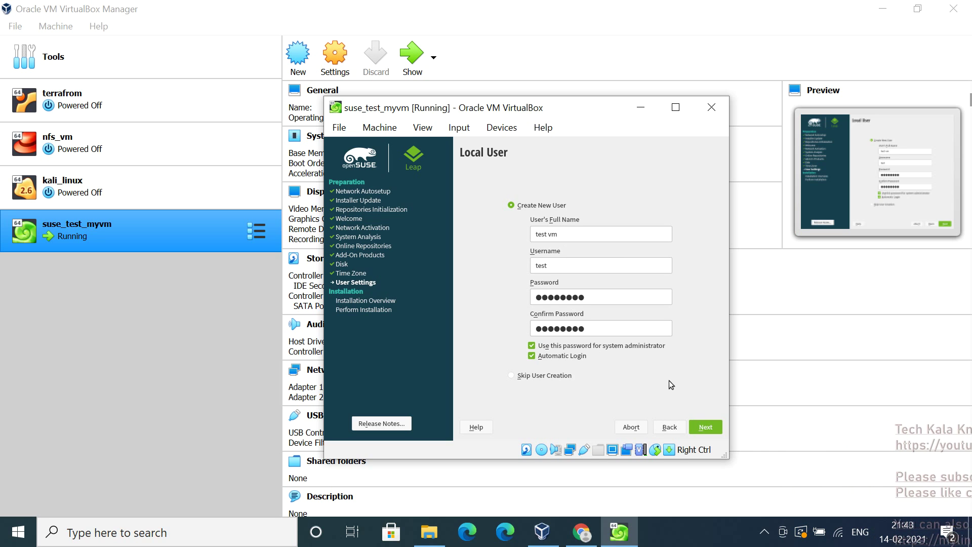
pyautogui.click(704, 428)
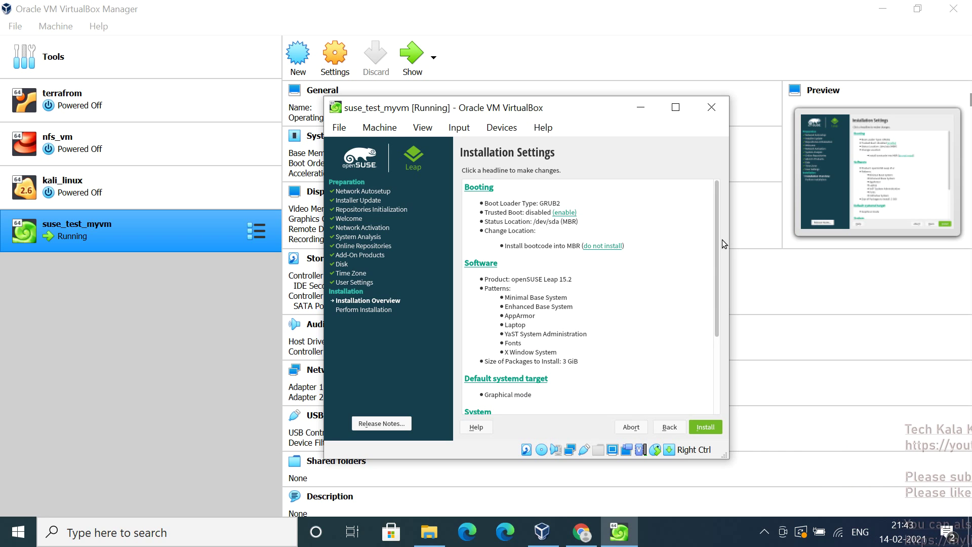
pyautogui.moveTo(718, 237); pyautogui.dragTo(716, 374)
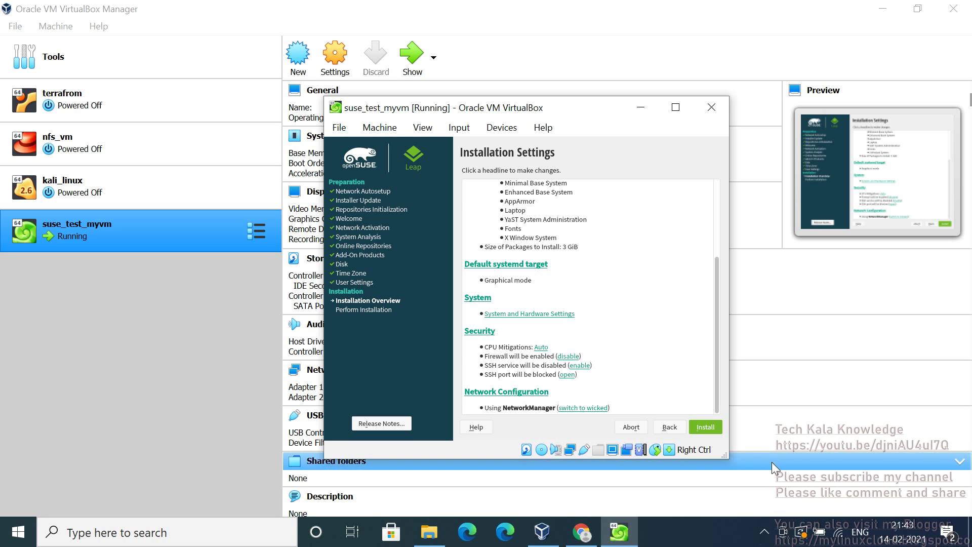
pyautogui.click(765, 531)
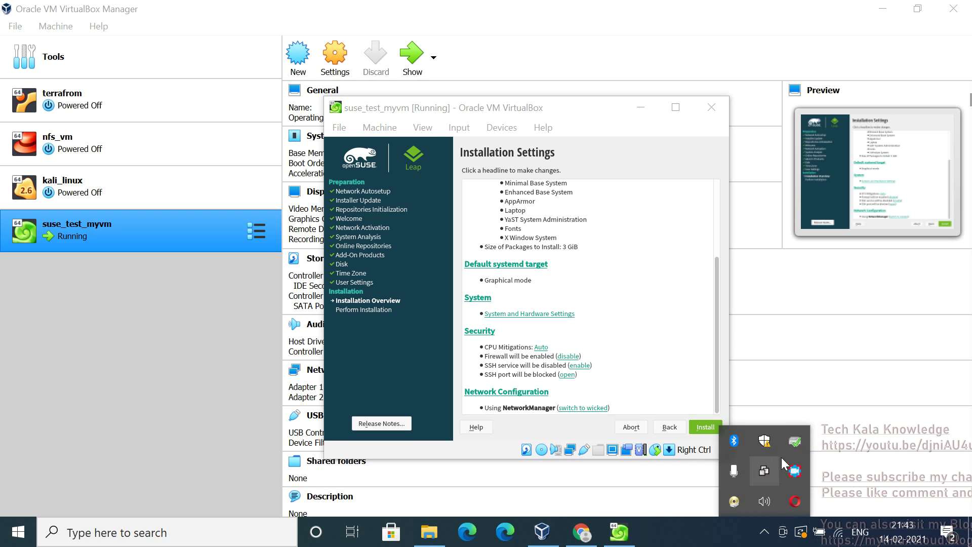
pyautogui.click(795, 471)
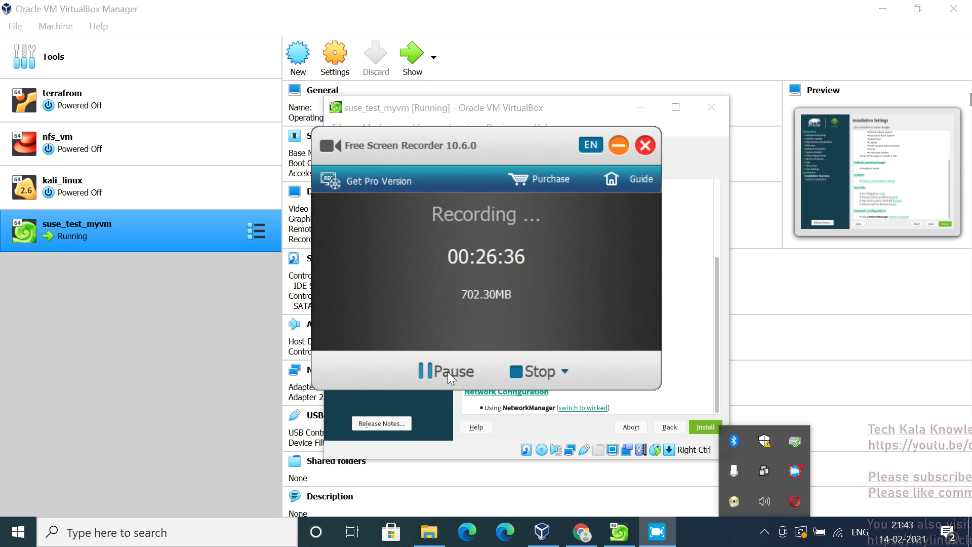
pyautogui.click(679, 211)
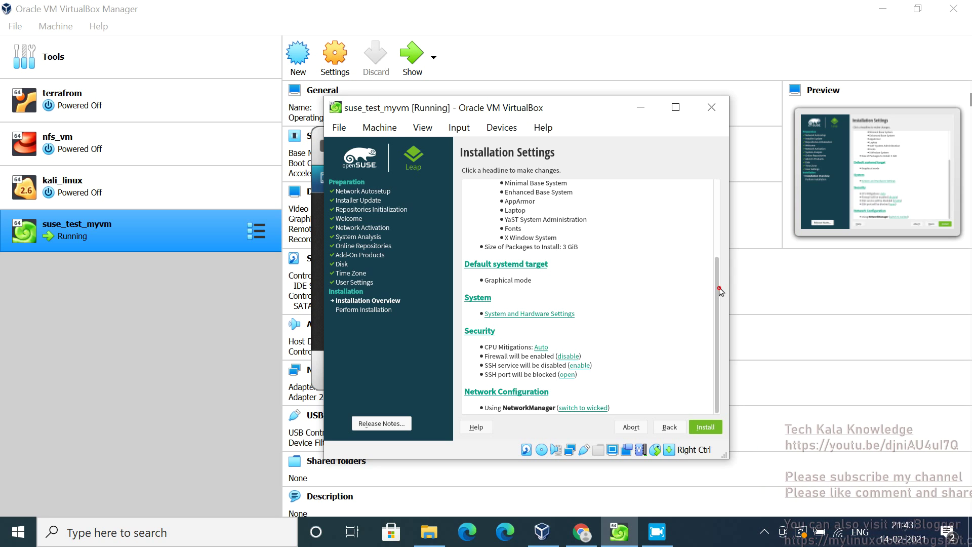
pyautogui.moveTo(716, 262); pyautogui.dragTo(719, 166)
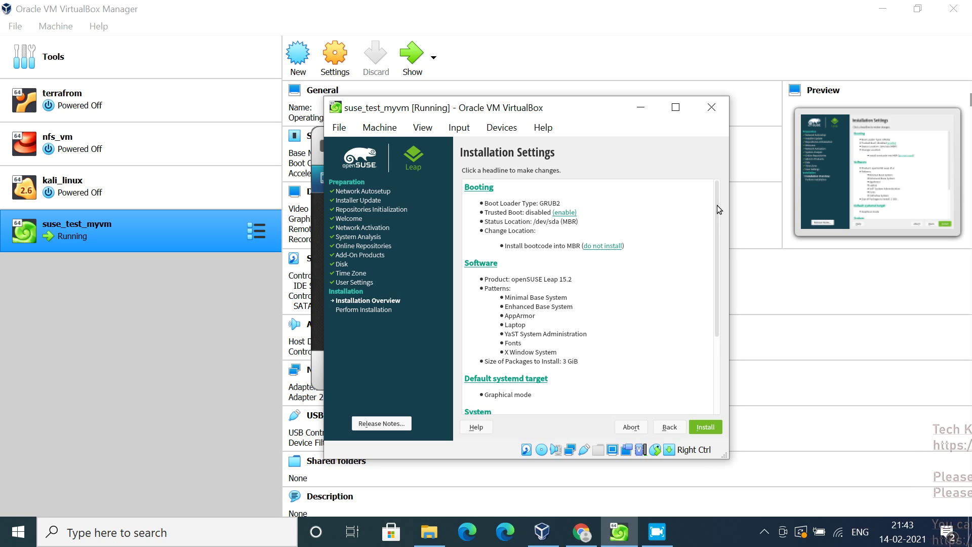
pyautogui.moveTo(718, 205); pyautogui.dragTo(726, 292)
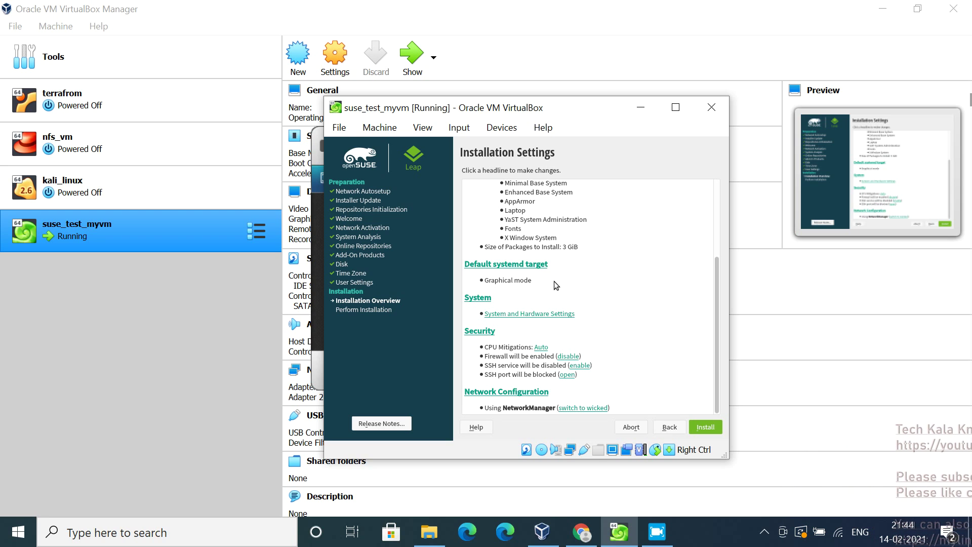
pyautogui.click(489, 294)
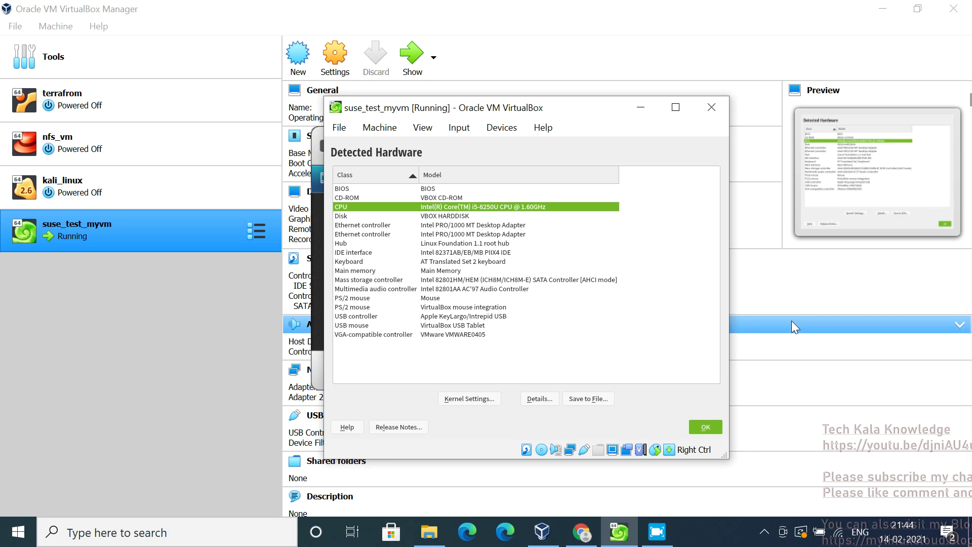
pyautogui.click(707, 429)
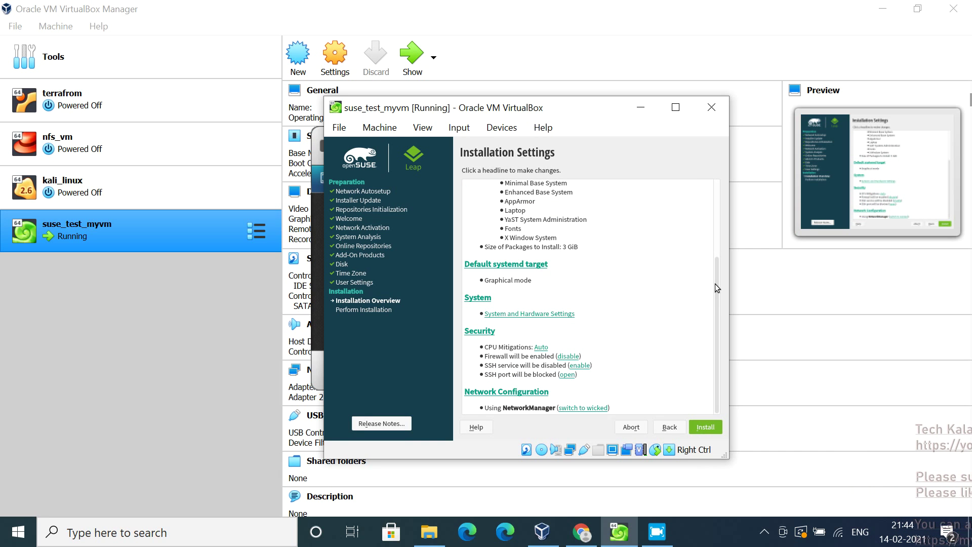
pyautogui.moveTo(715, 284); pyautogui.dragTo(718, 318)
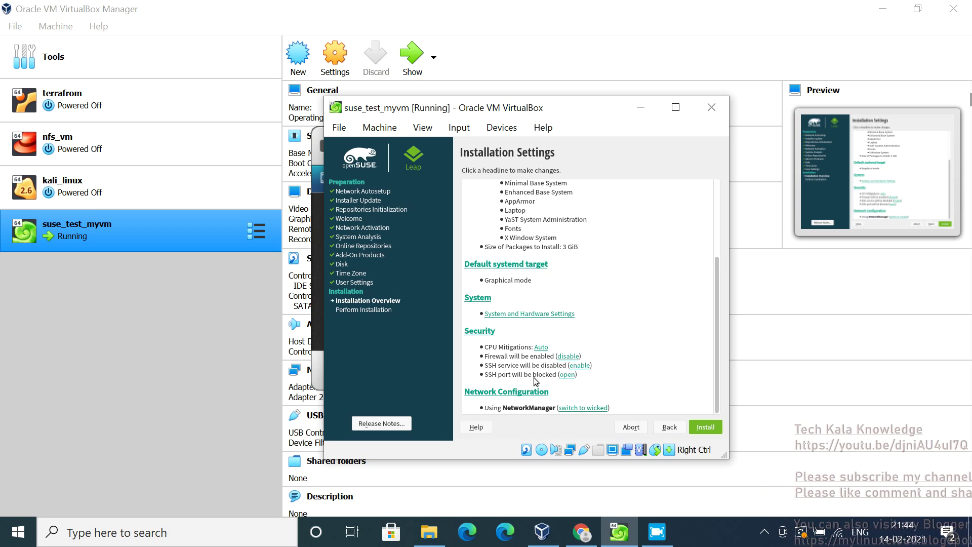
pyautogui.click(567, 375)
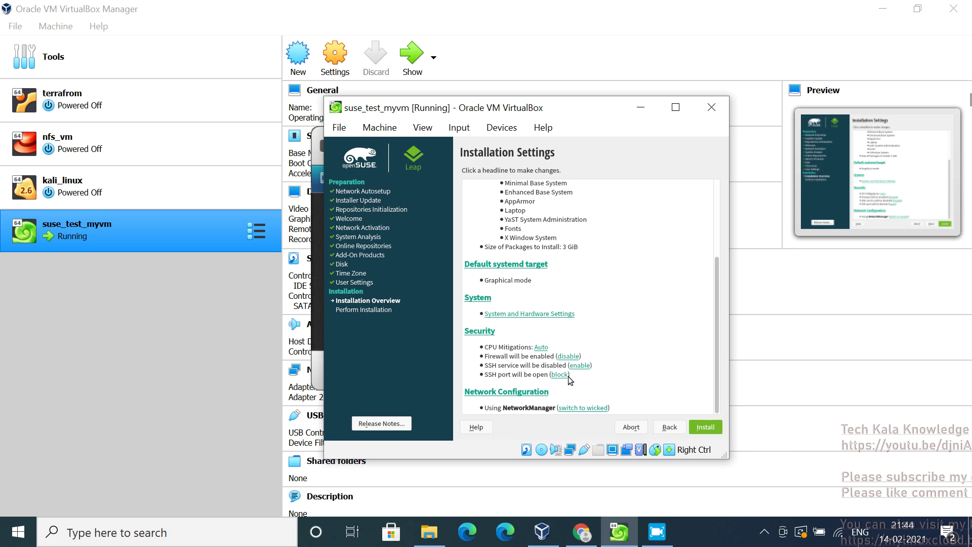
pyautogui.click(561, 376)
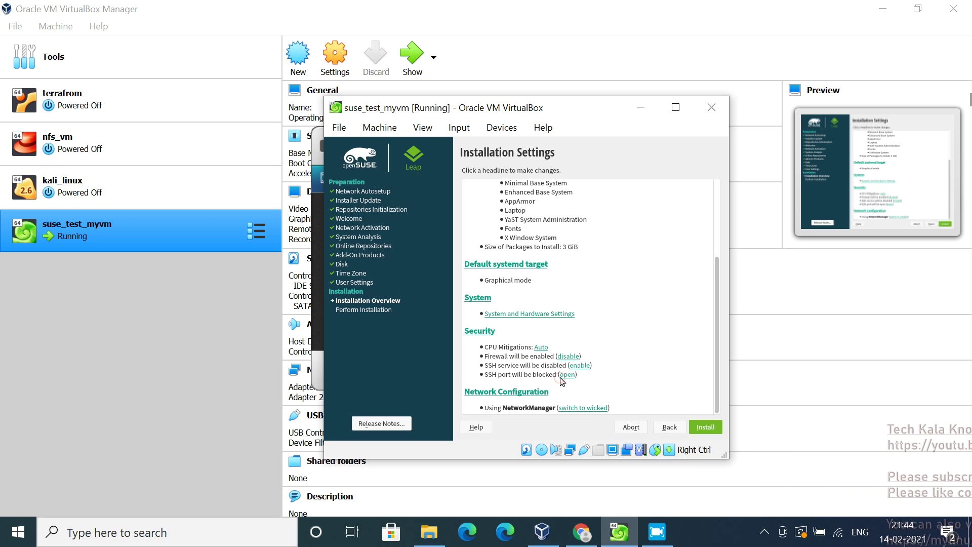
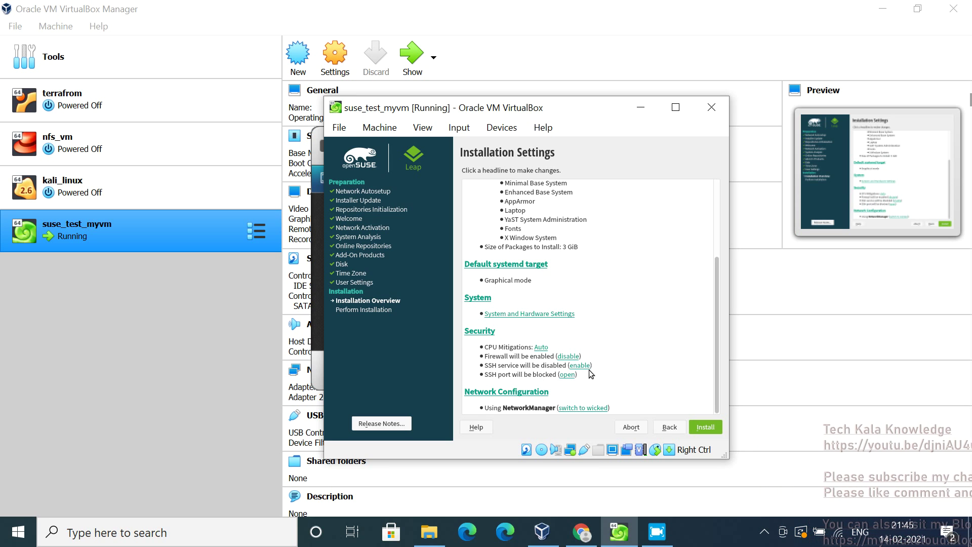
# Try enabling SSH and disabling the firewall, then restore both to their defaults
pyautogui.click(583, 366)
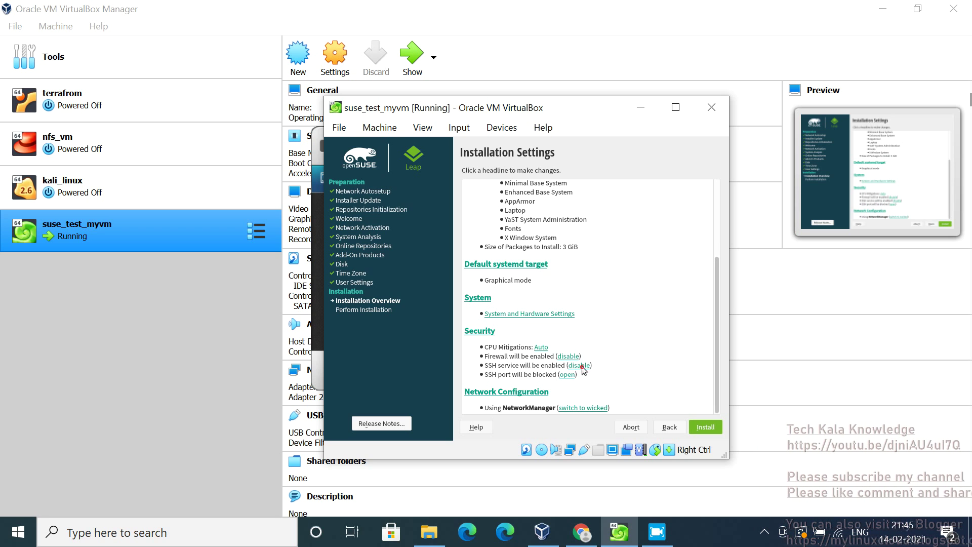
pyautogui.click(582, 366)
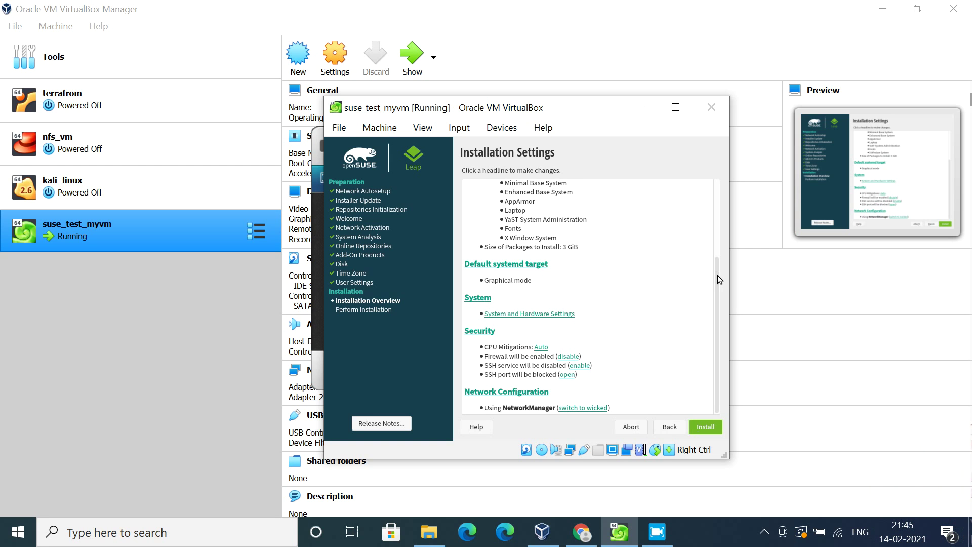
pyautogui.click(574, 357)
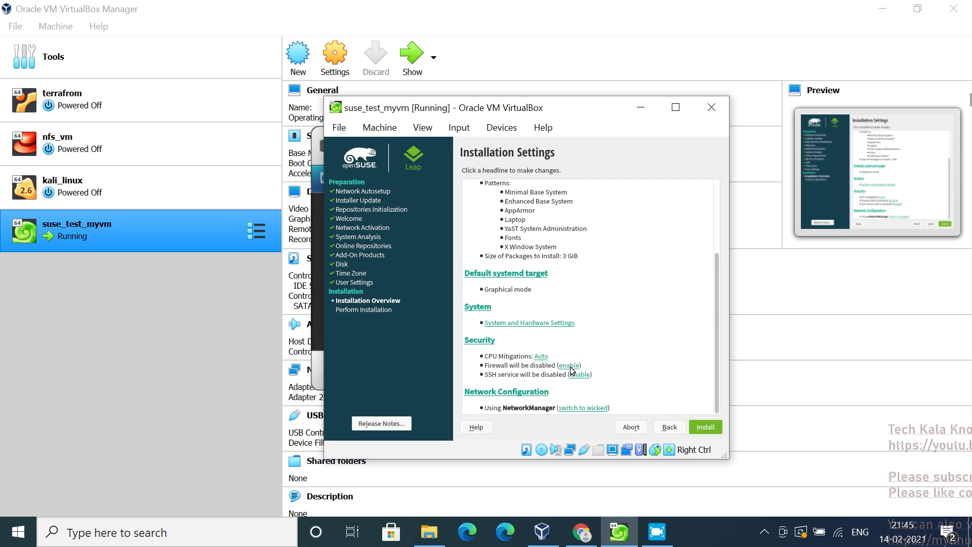
pyautogui.click(570, 366)
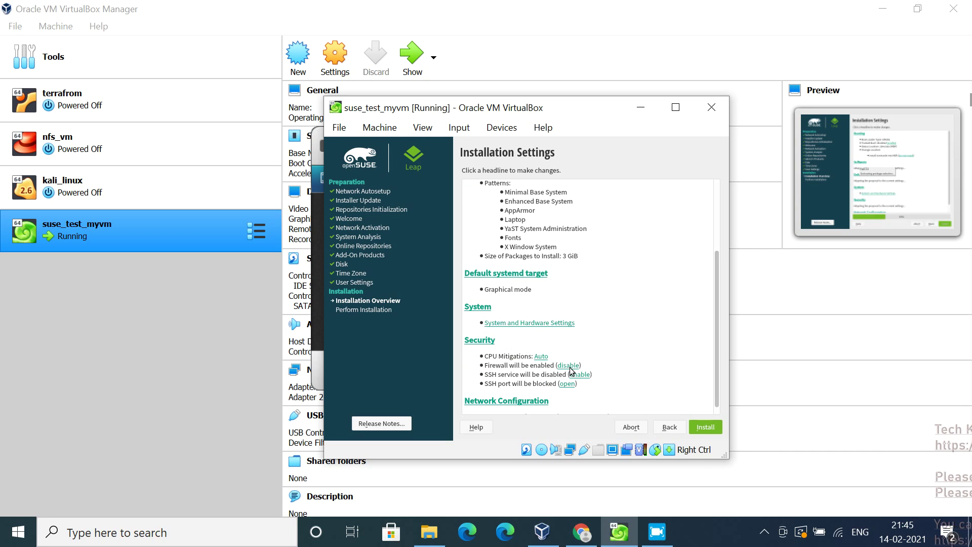
# Start the openSUSE installation with these settings and confirm it
pyautogui.moveTo(717, 297); pyautogui.dragTo(717, 340)
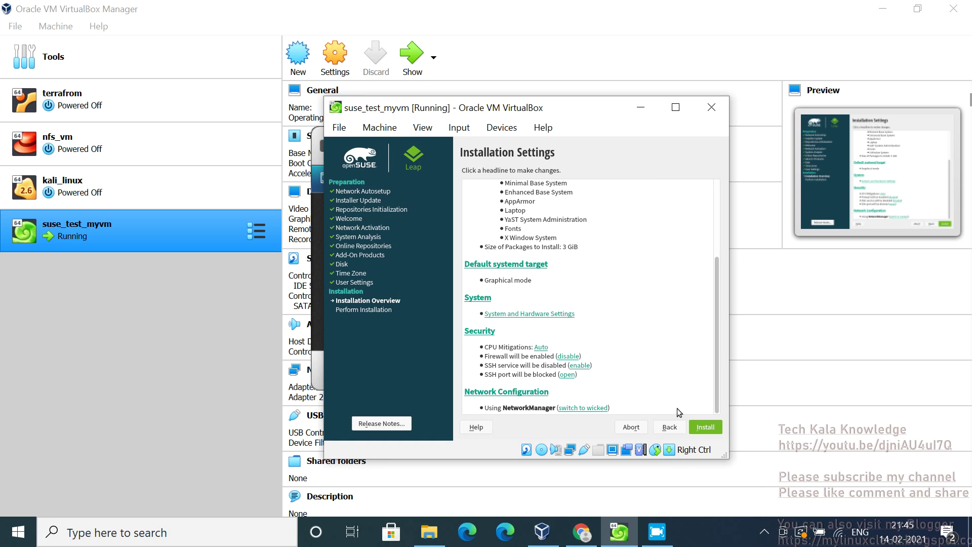
pyautogui.click(703, 429)
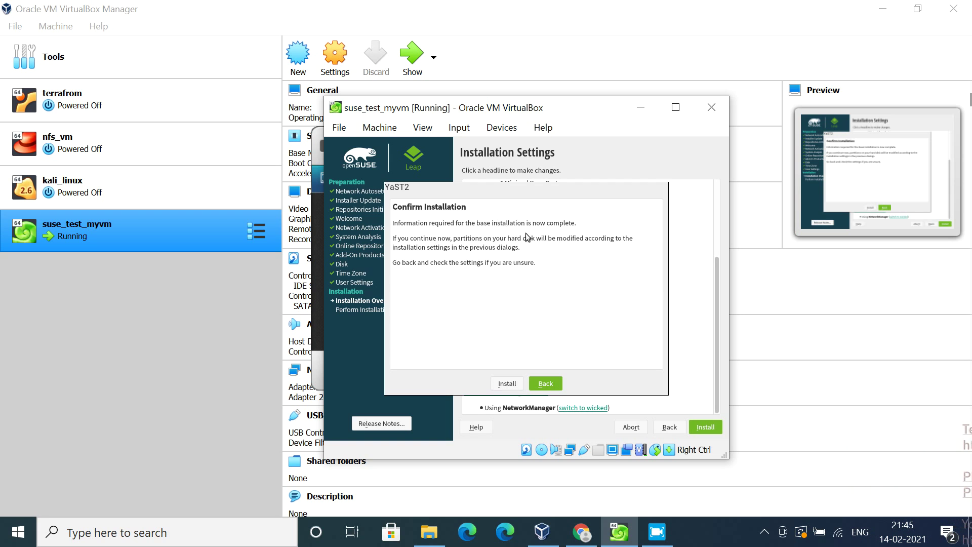
pyautogui.click(505, 384)
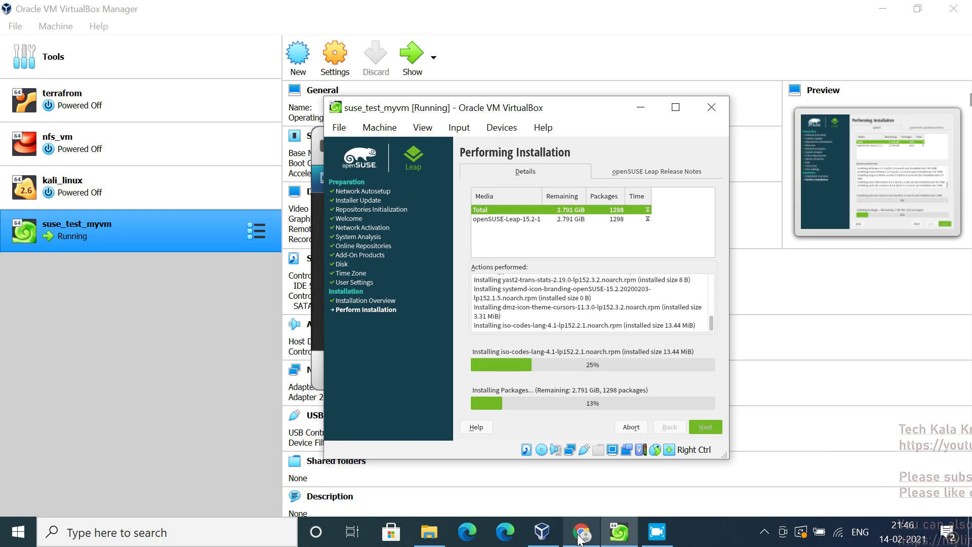
# In a new Chrome tab, search Google for 'mylinuxcloud' and scroll through the results
pyautogui.moveTo(580, 537)
pyautogui.click(545, 476)
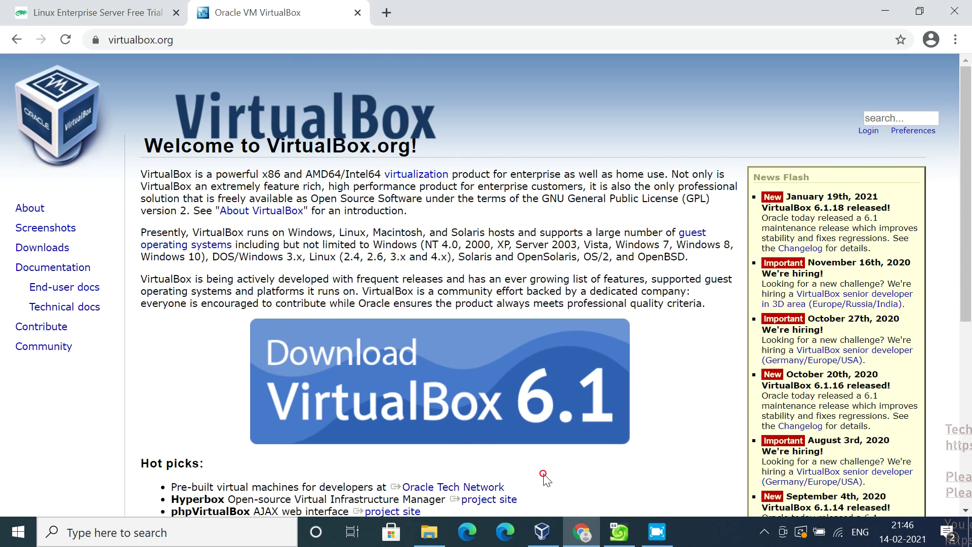
pyautogui.click(386, 14)
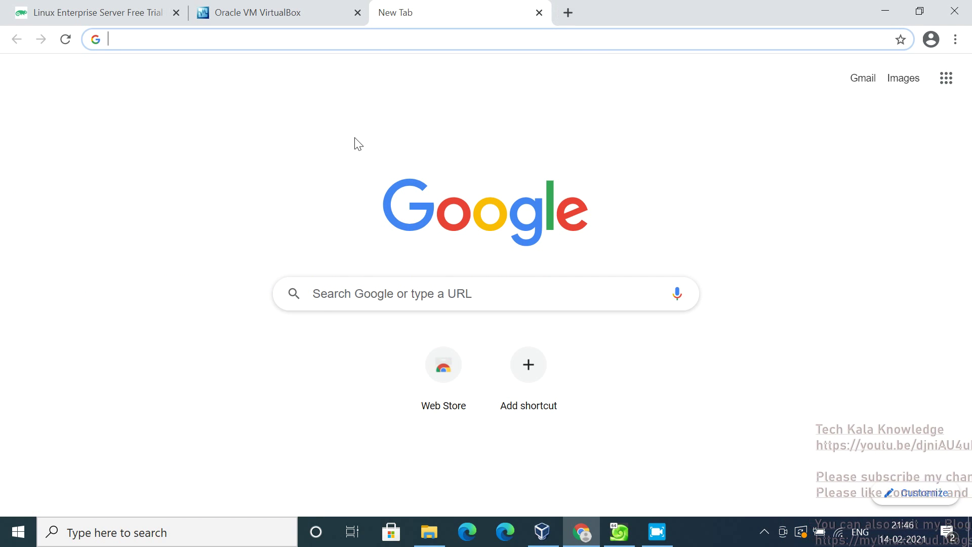
pyautogui.write('my')
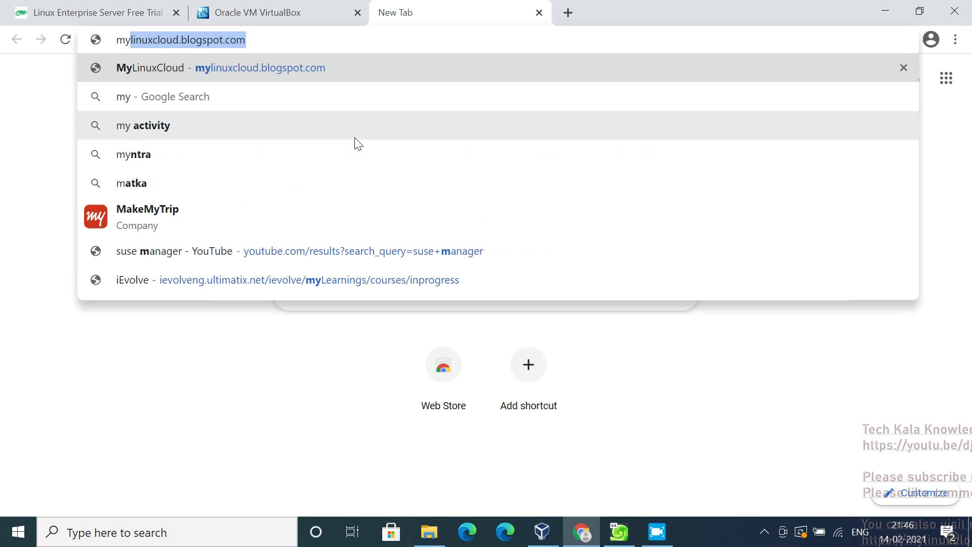
pyautogui.press('BackSpace')
pyautogui.write('li')
pyautogui.press('BackSpace')
pyautogui.press('BackSpace')
pyautogui.press('BackSpace')
pyautogui.write('li')
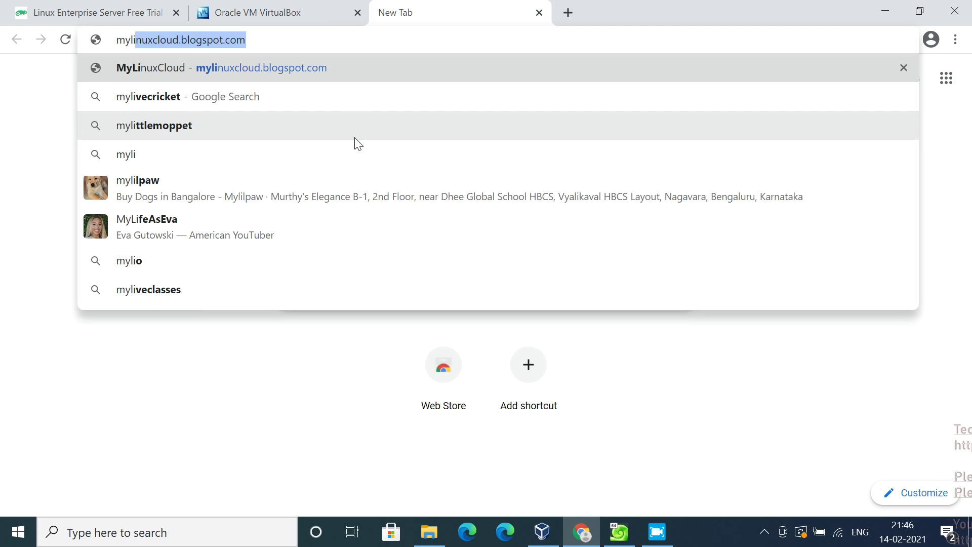
pyautogui.write('nuxcloud')
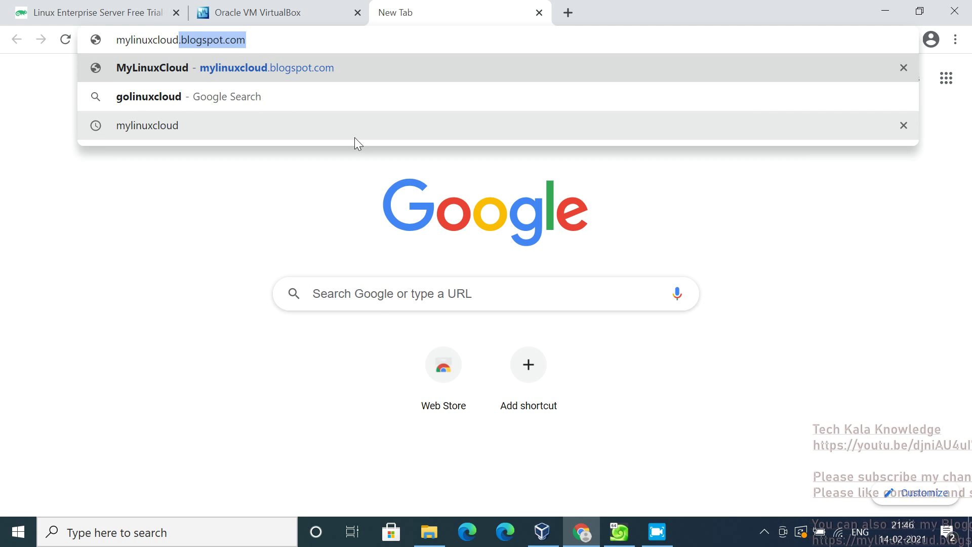
pyautogui.press('BackSpace')
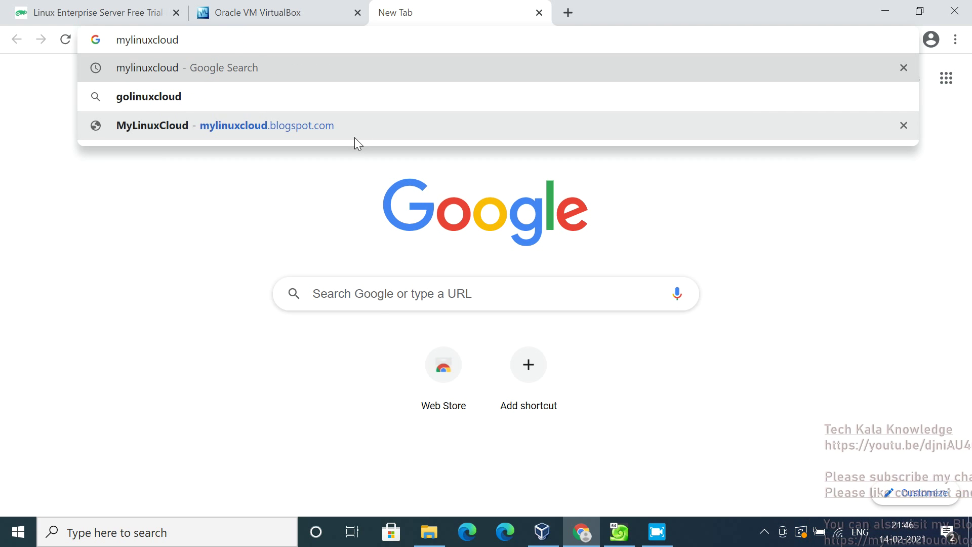
pyautogui.press('Return')
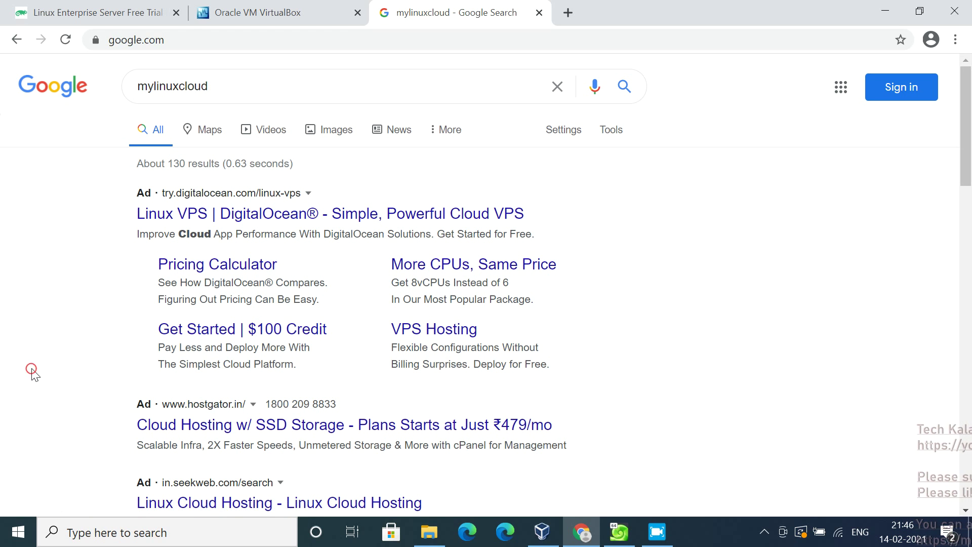
pyautogui.scroll(-3, 32, 374)
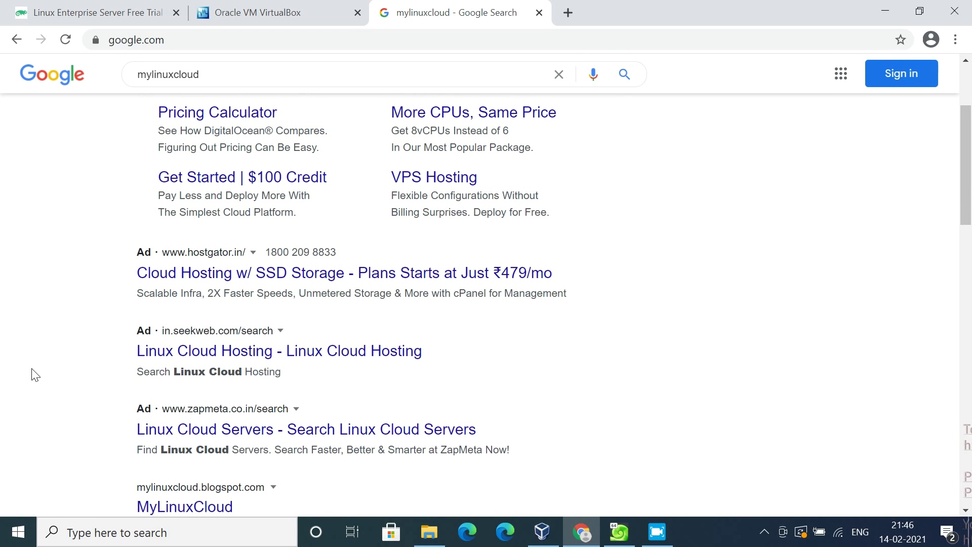
pyautogui.scroll(-4, 32, 373)
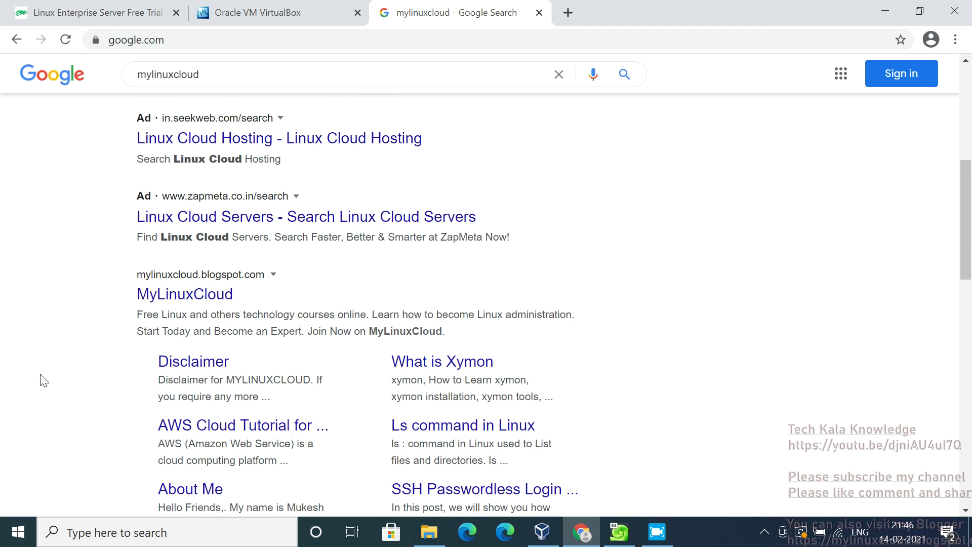
# Open the MyLinuxCloud blog from the search results and scroll through its posts
pyautogui.click(179, 303)
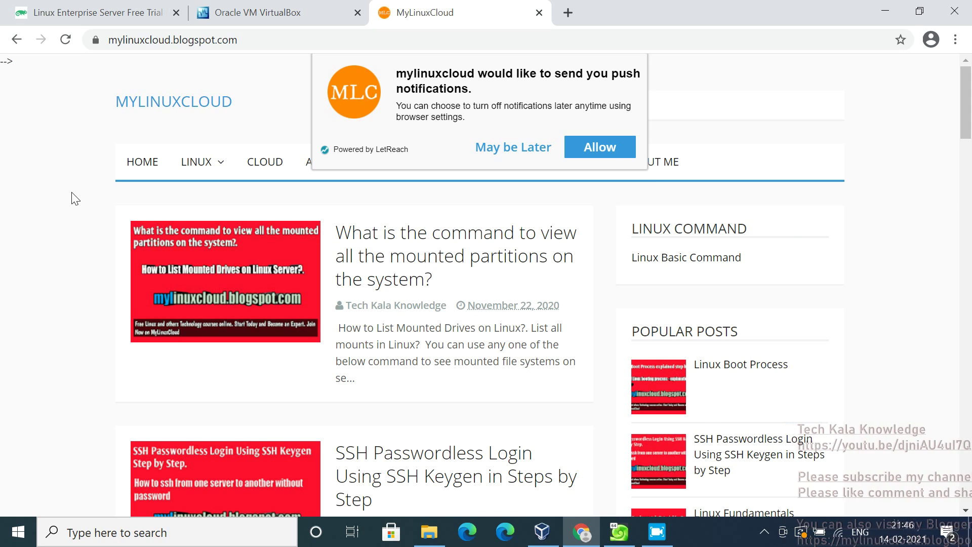
pyautogui.scroll(-2, 75, 199)
pyautogui.scroll(-1, 75, 199)
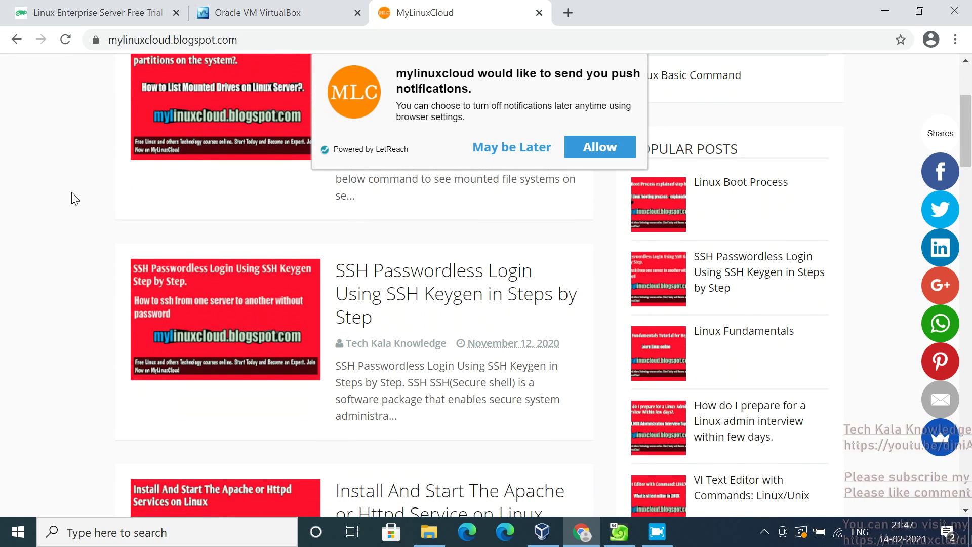
pyautogui.scroll(-1, 75, 199)
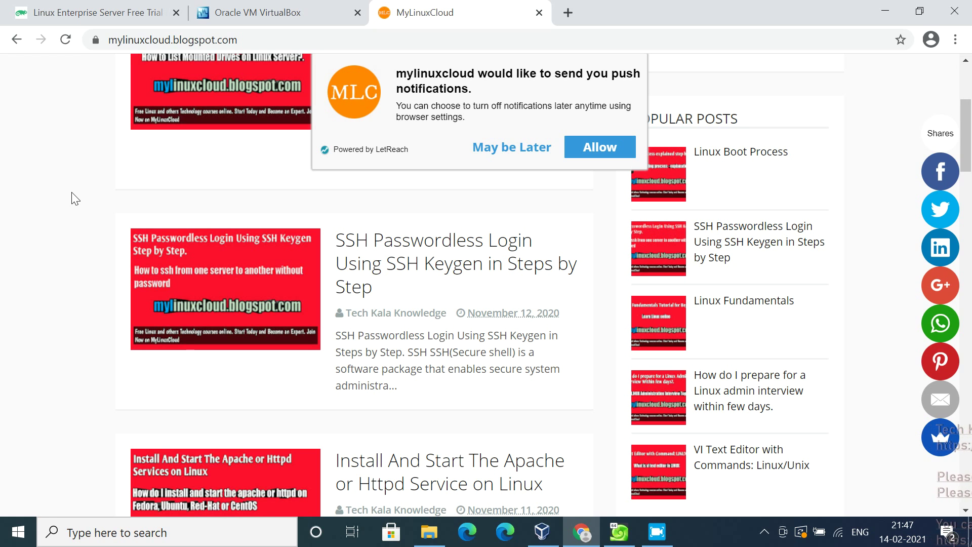
pyautogui.scroll(-2, 75, 197)
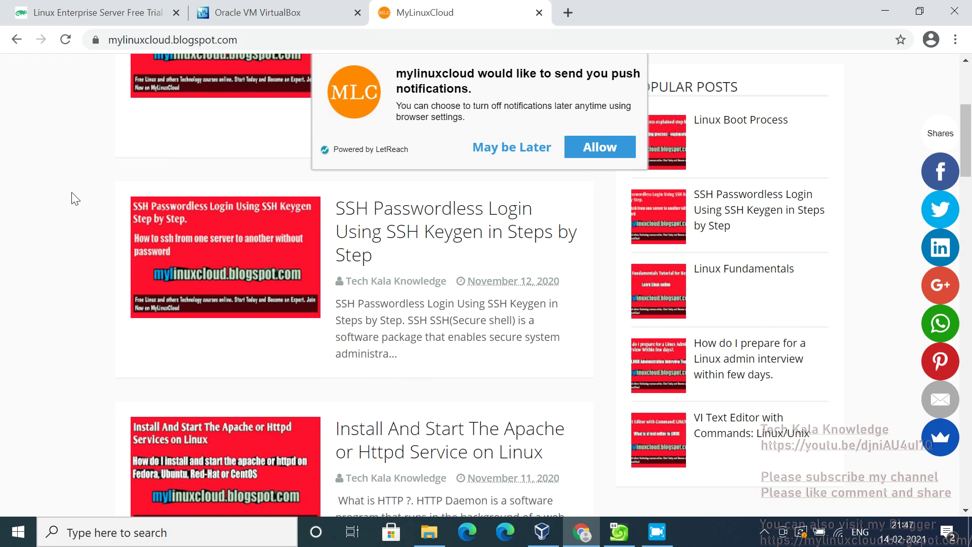
pyautogui.scroll(-3, 75, 197)
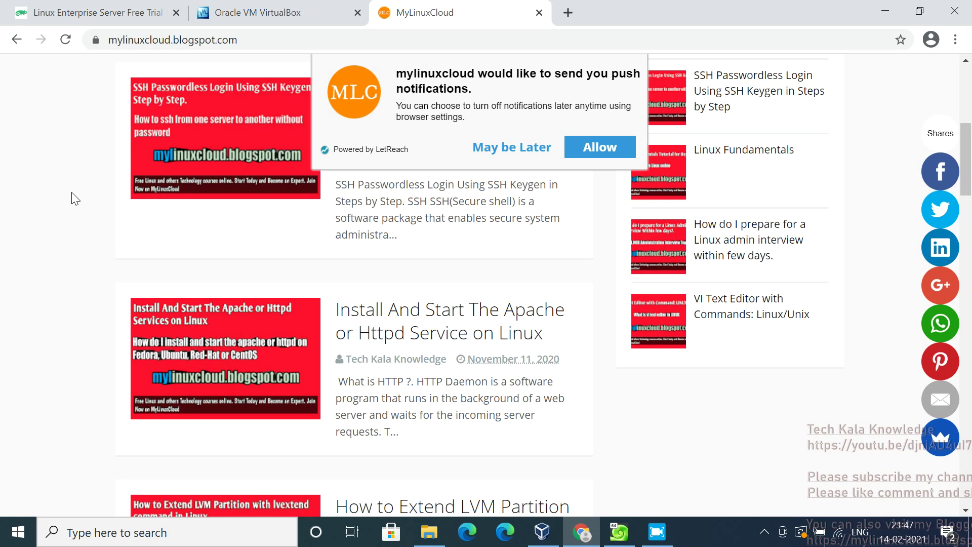
pyautogui.scroll(-3, 75, 198)
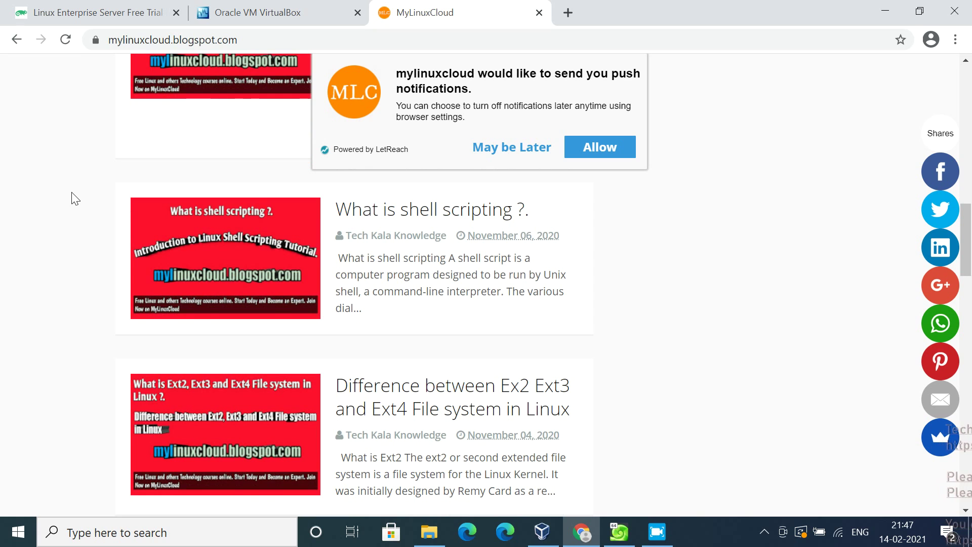
pyautogui.scroll(-3, 75, 198)
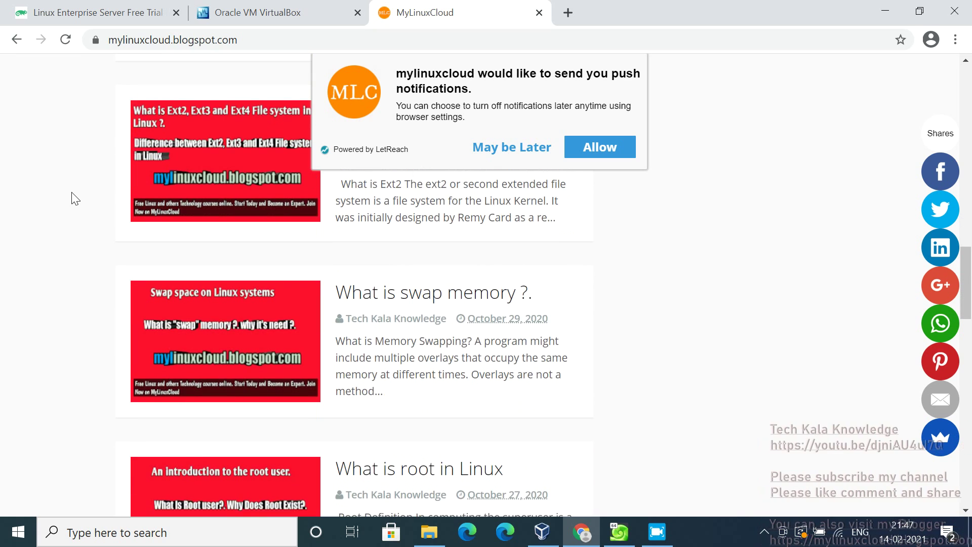
pyautogui.scroll(4, 75, 197)
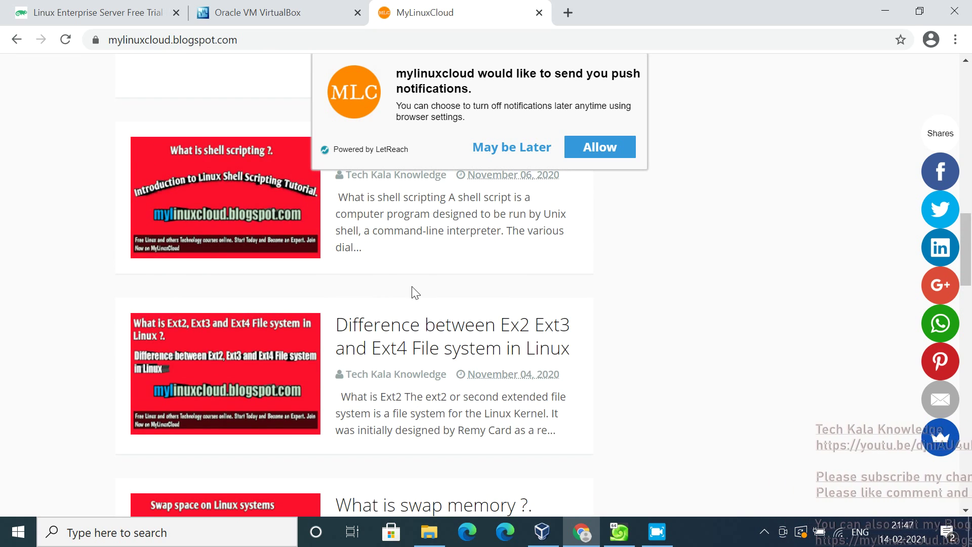
# Open the 'Difference between Ex2 Ext3 and Ext4 File system in Linux' post and scroll through it
pyautogui.click(514, 329)
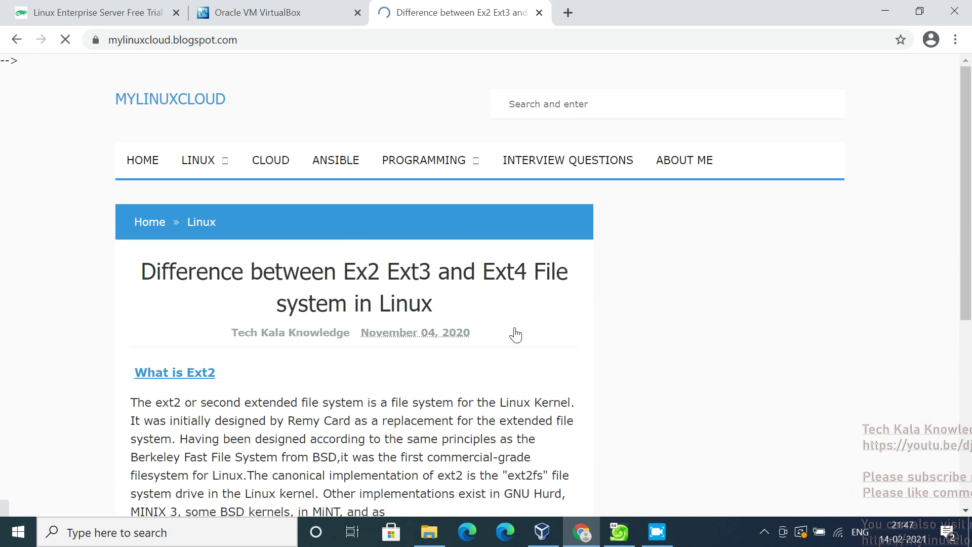
pyautogui.scroll(-12, 516, 335)
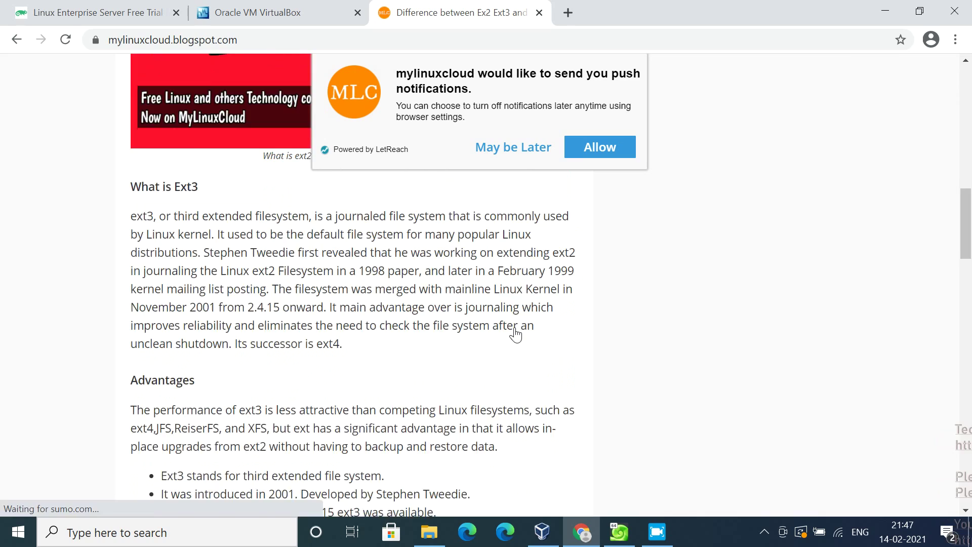
pyautogui.scroll(-10, 516, 334)
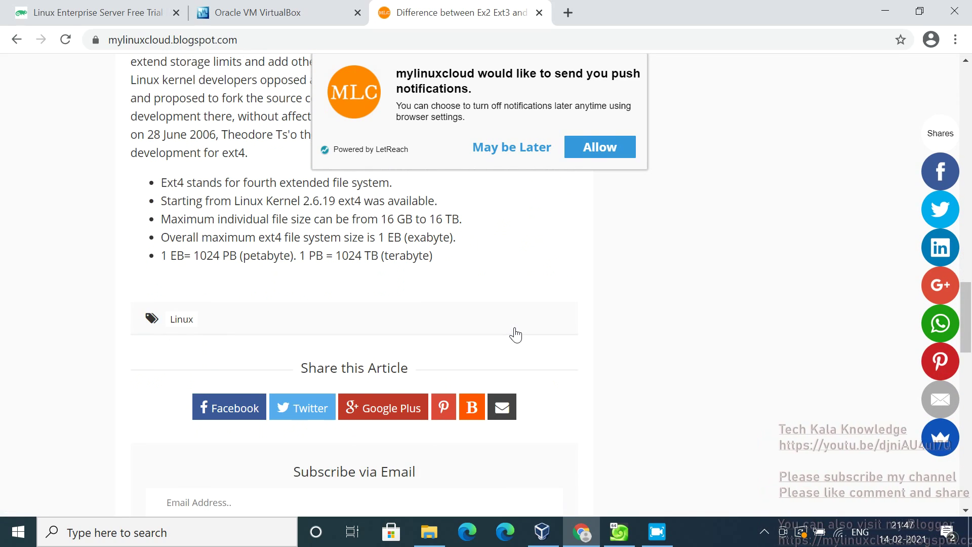
pyautogui.scroll(-7, 515, 334)
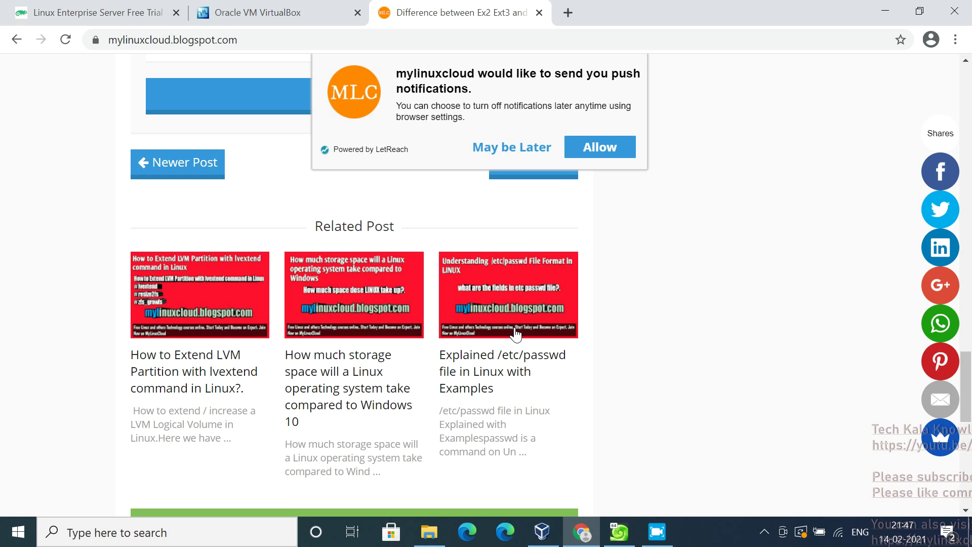
# Open the related post on extending LVM partitions and scroll through it
pyautogui.click(168, 388)
pyautogui.scroll(-8, 167, 388)
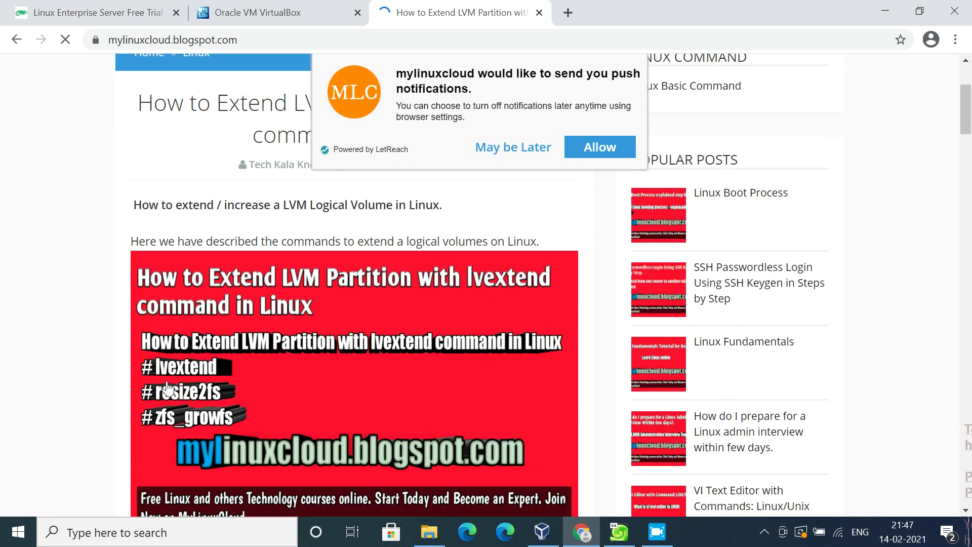
pyautogui.scroll(-4, 168, 389)
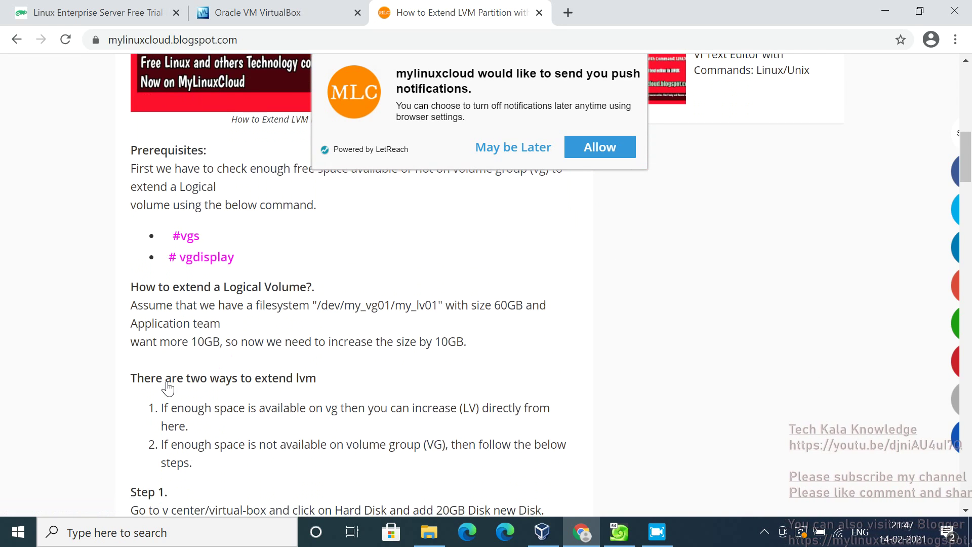
pyautogui.scroll(-13, 168, 388)
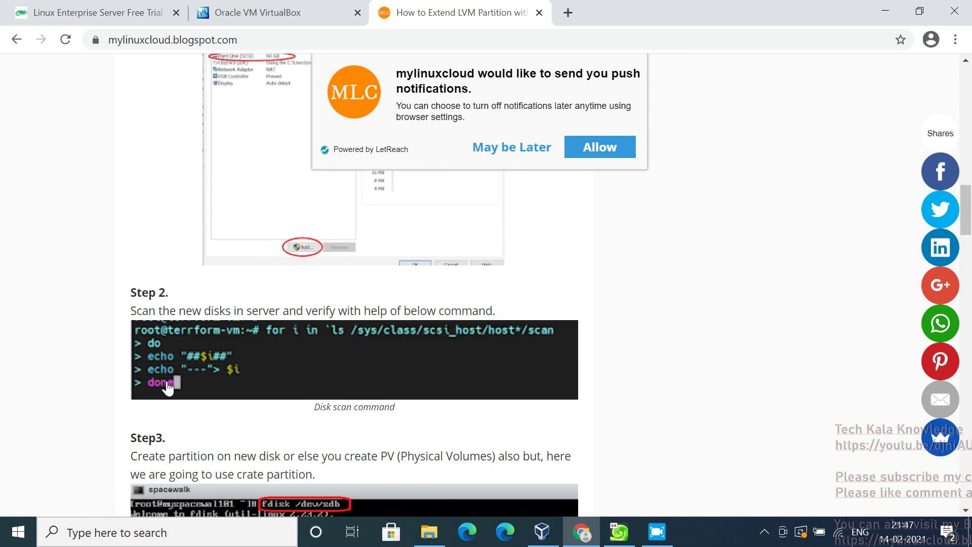
pyautogui.scroll(-5, 168, 388)
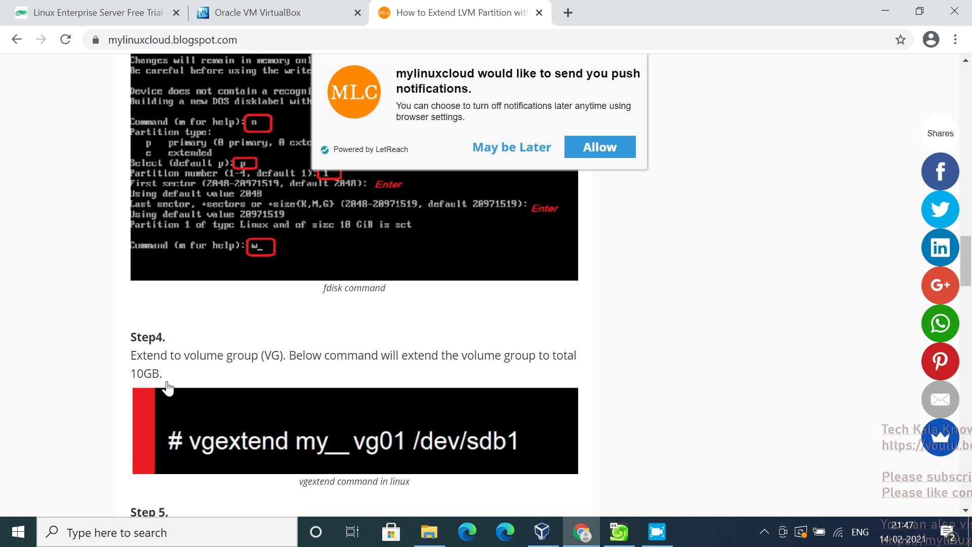
pyautogui.scroll(-15, 168, 388)
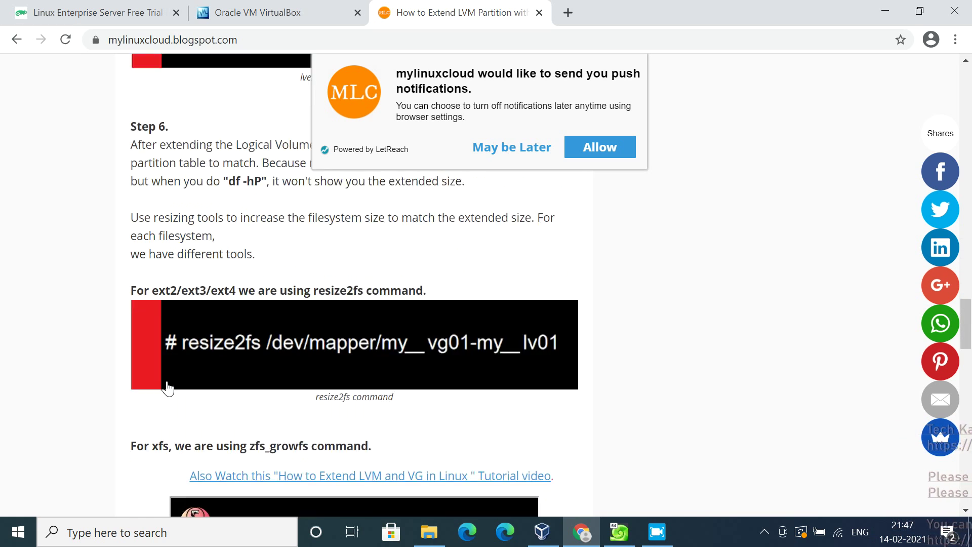
pyautogui.scroll(-4, 168, 389)
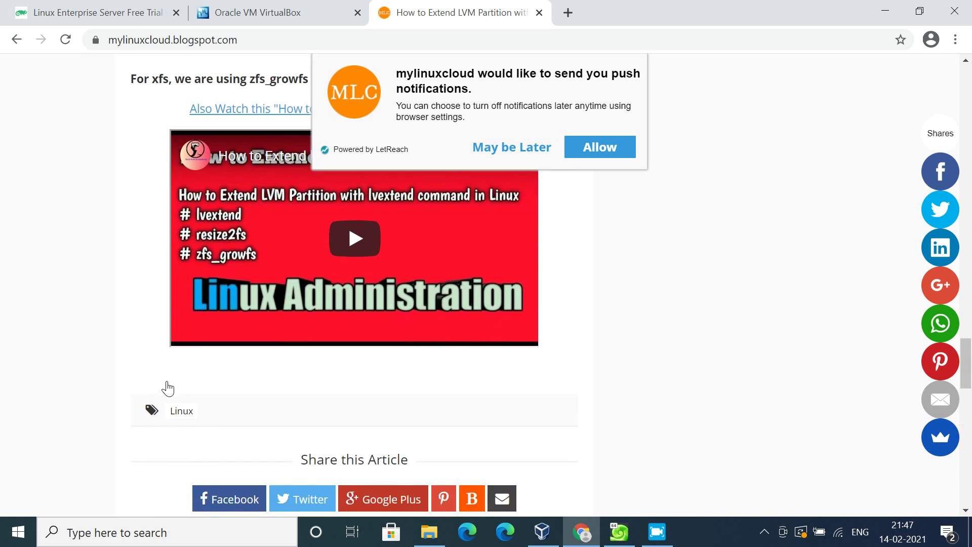
pyautogui.scroll(1, 167, 389)
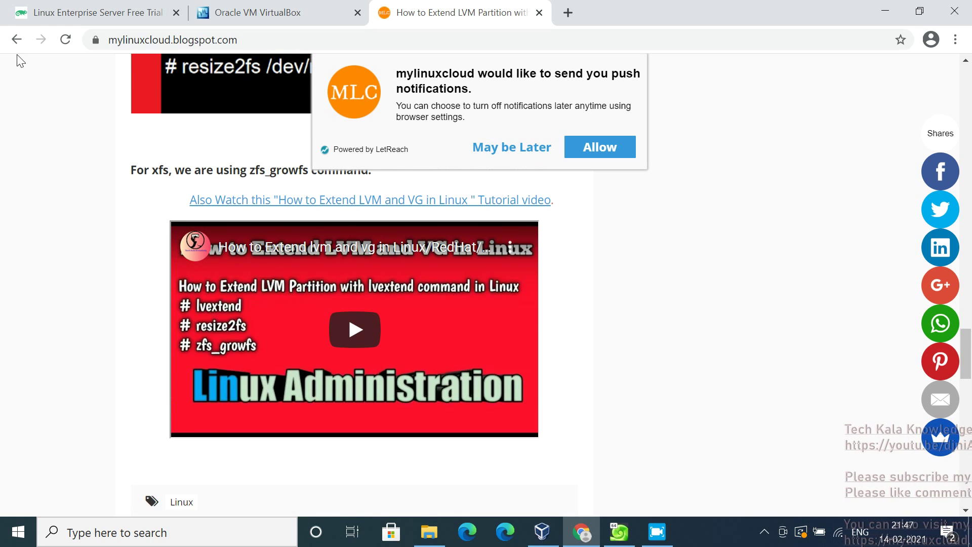
# Go back to the Ext2/Ext3/Ext4 article, reload it, and choose 'May be Later' on notifications
pyautogui.click(14, 40)
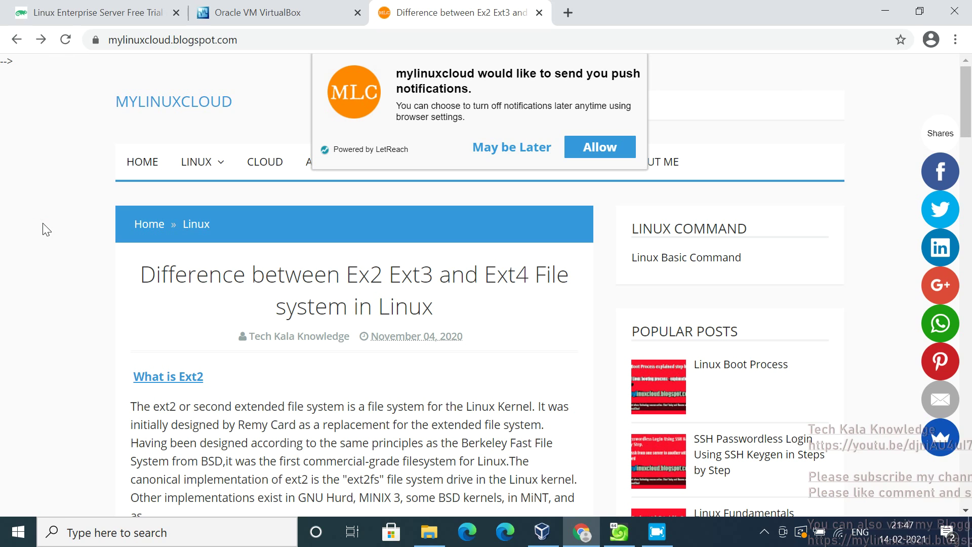
pyautogui.click(65, 42)
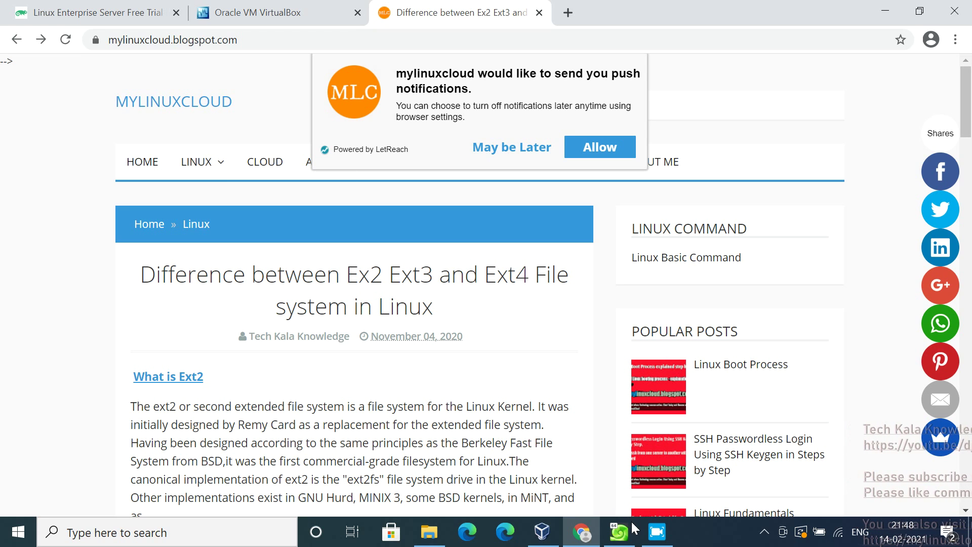
pyautogui.click(68, 40)
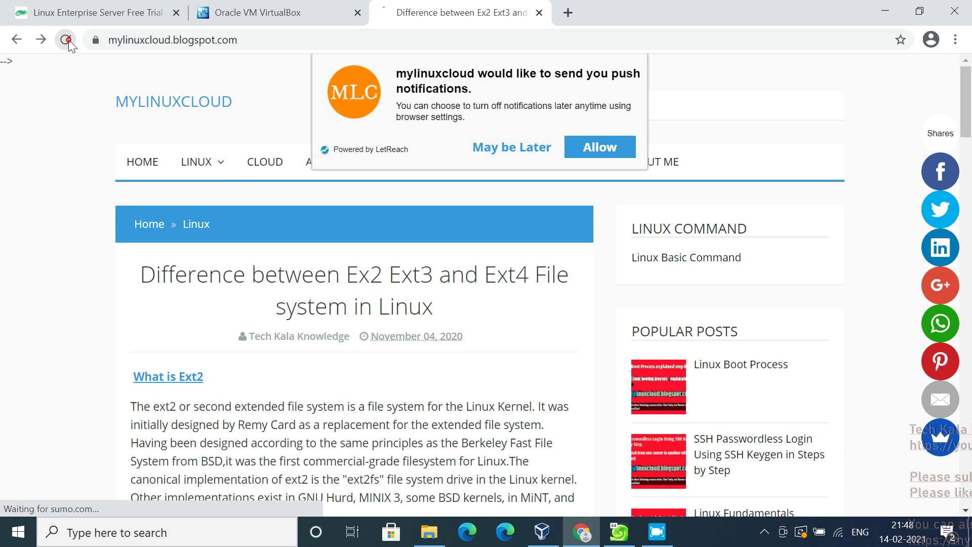
pyautogui.click(514, 151)
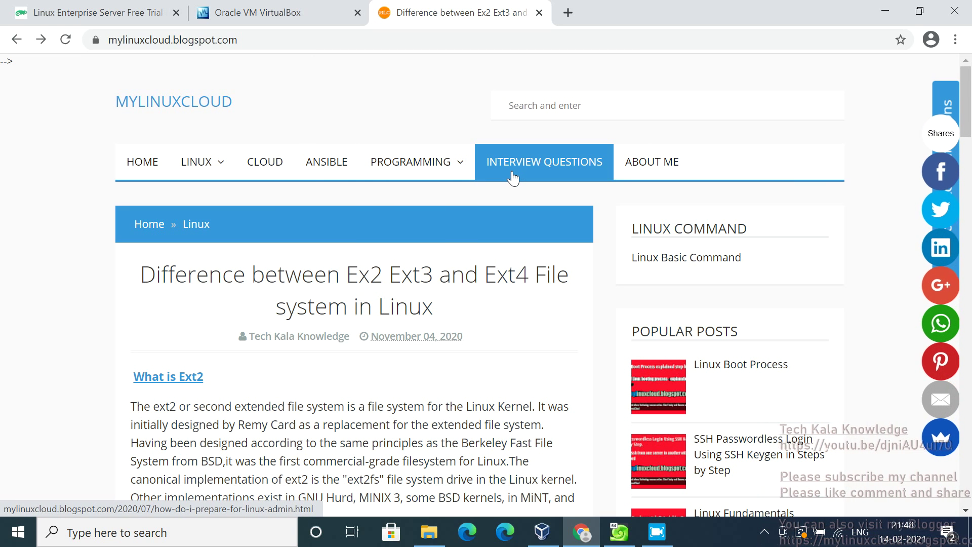
# Open the Linux admin interview preparation article and scroll through it and back up
pyautogui.click(515, 173)
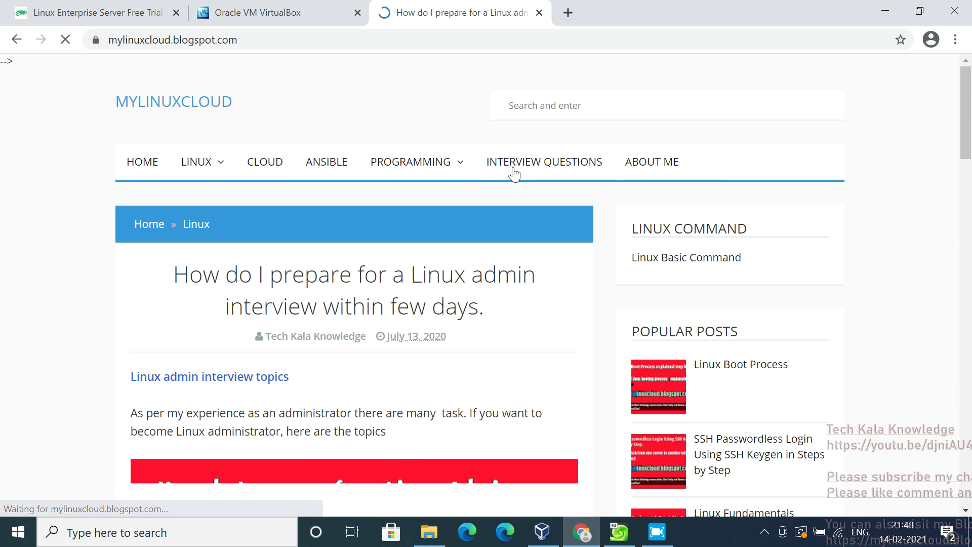
pyautogui.scroll(-10, 514, 174)
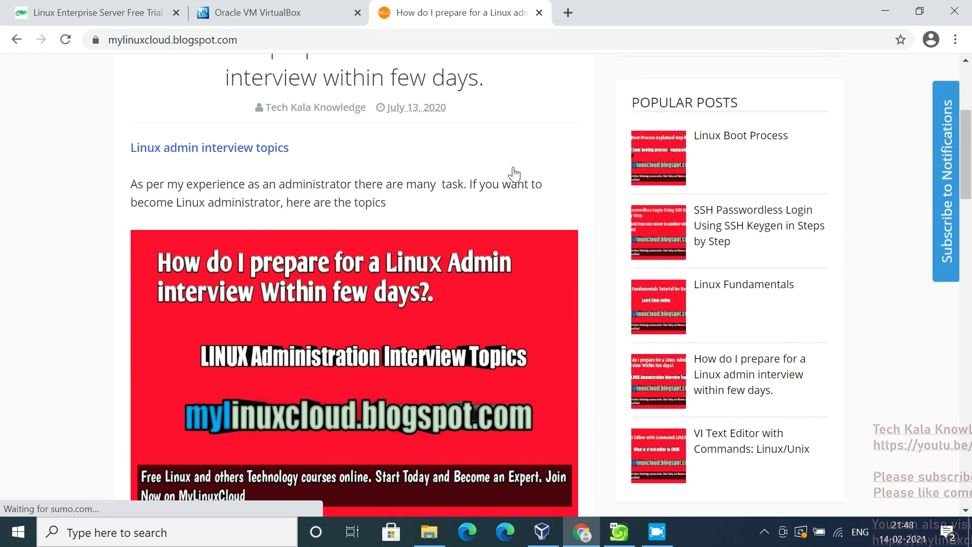
pyautogui.scroll(-9, 514, 174)
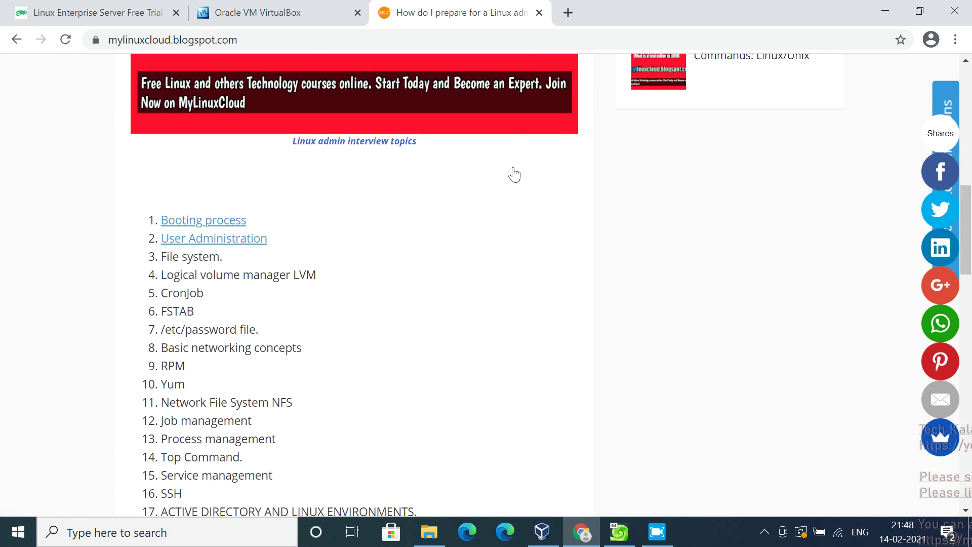
pyautogui.scroll(8, 514, 174)
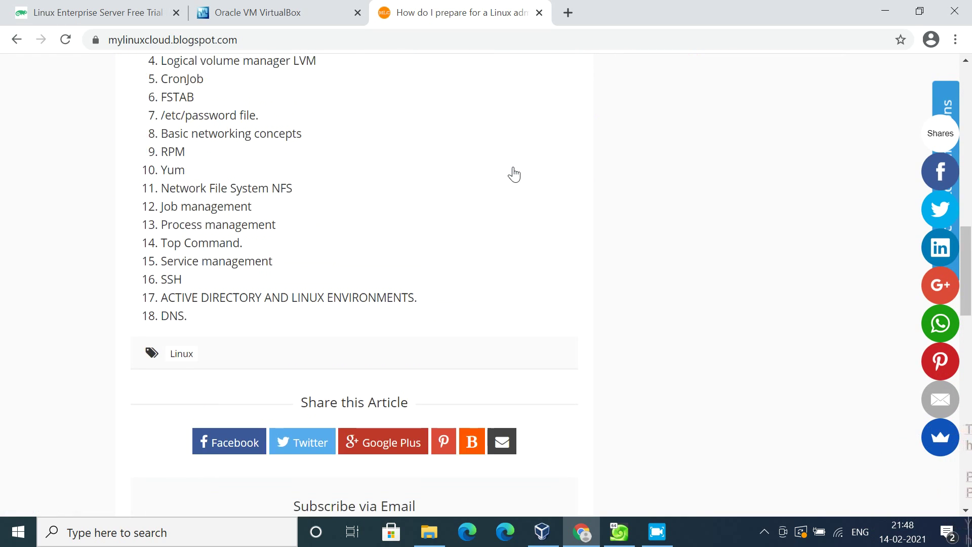
pyautogui.scroll(1, 514, 174)
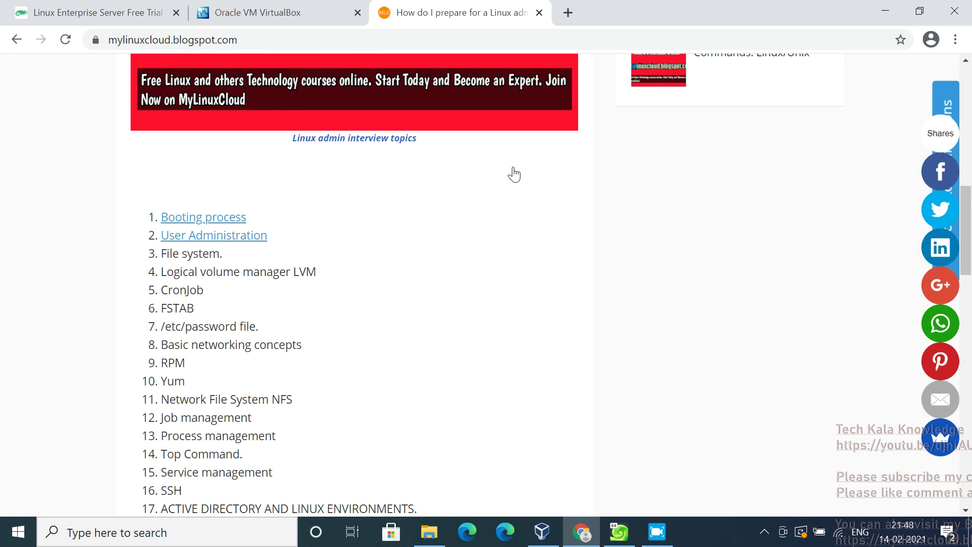
pyautogui.scroll(-1, 514, 173)
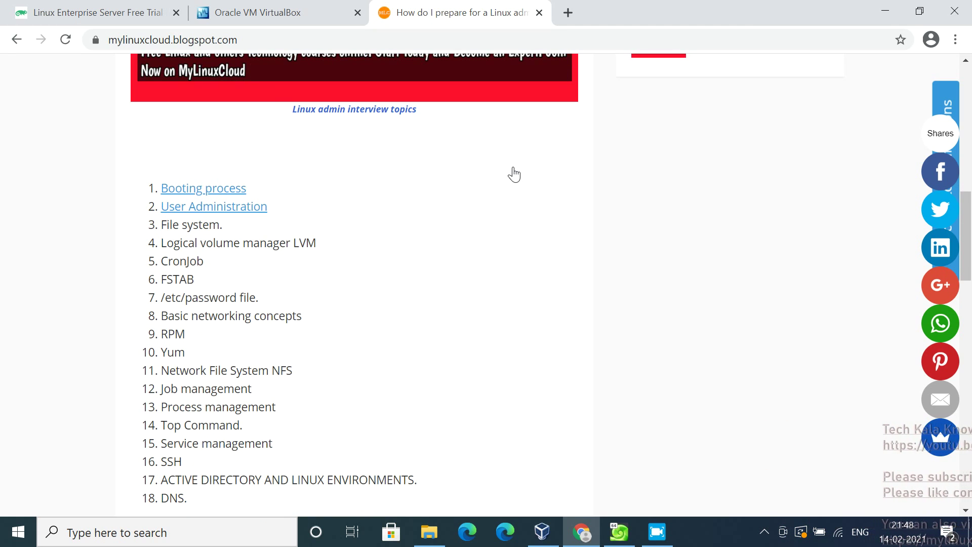
pyautogui.scroll(12, 514, 174)
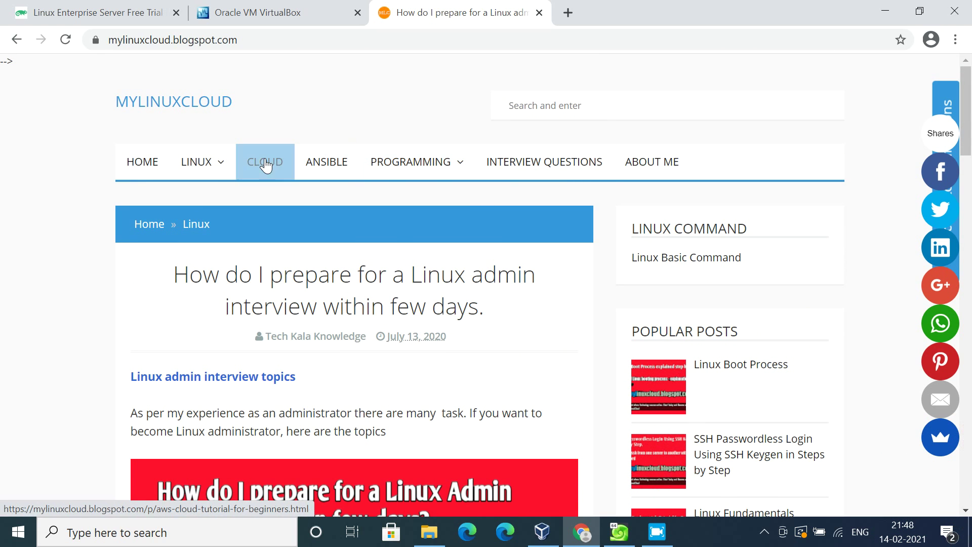
pyautogui.moveTo(217, 163)
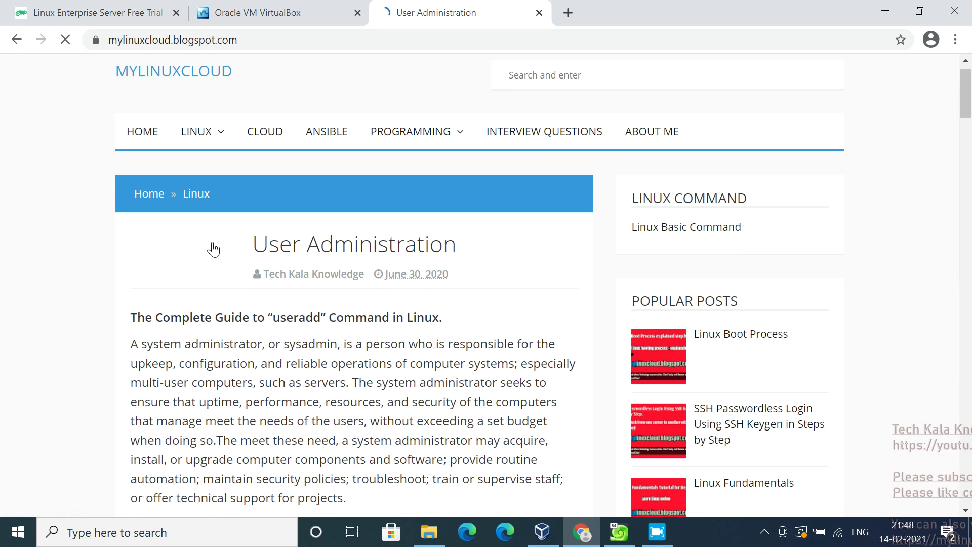
# Scroll through the User Administration useradd post, then go to the blog's HOME page
pyautogui.scroll(-5, 215, 249)
pyautogui.scroll(-1, 215, 248)
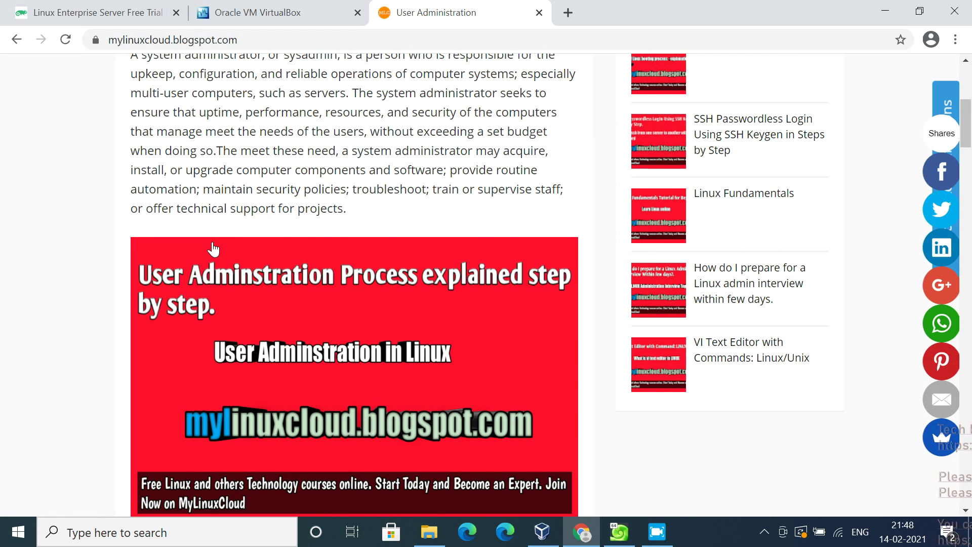
pyautogui.scroll(-9, 213, 249)
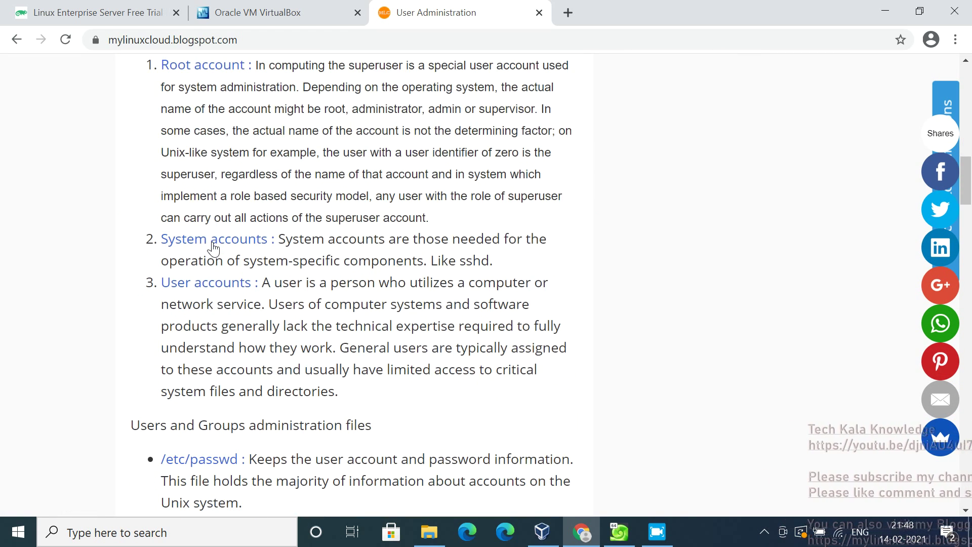
pyautogui.scroll(-7, 214, 248)
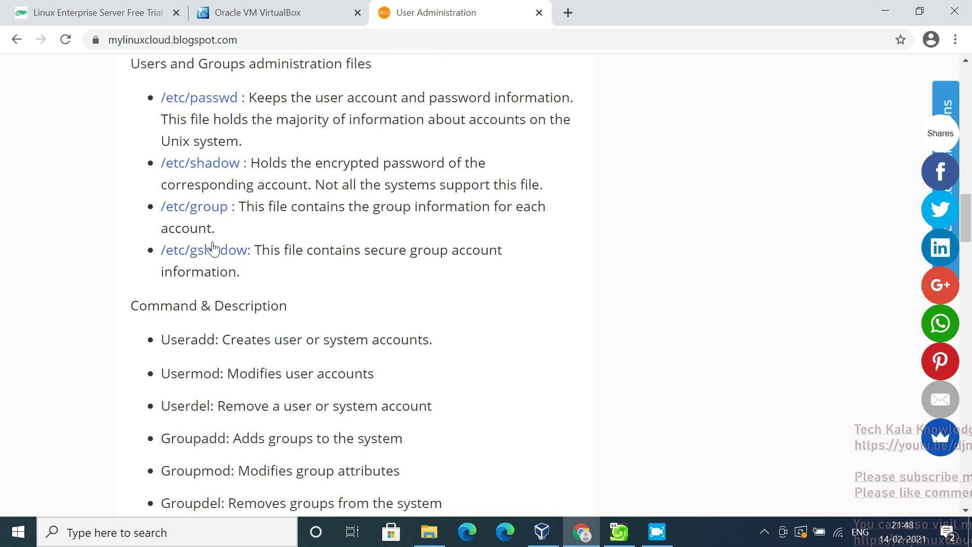
pyautogui.scroll(-6, 214, 249)
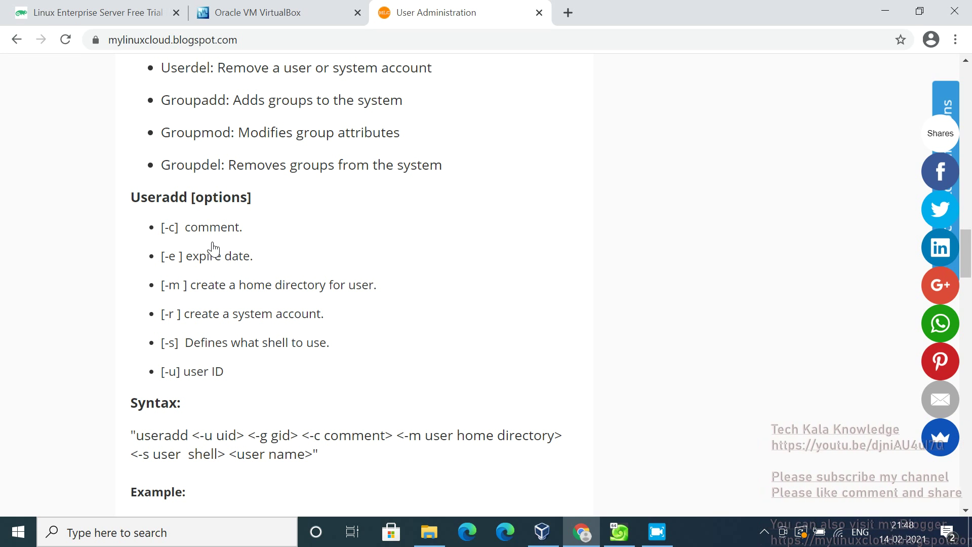
pyautogui.scroll(-3, 214, 248)
pyautogui.scroll(-5, 213, 250)
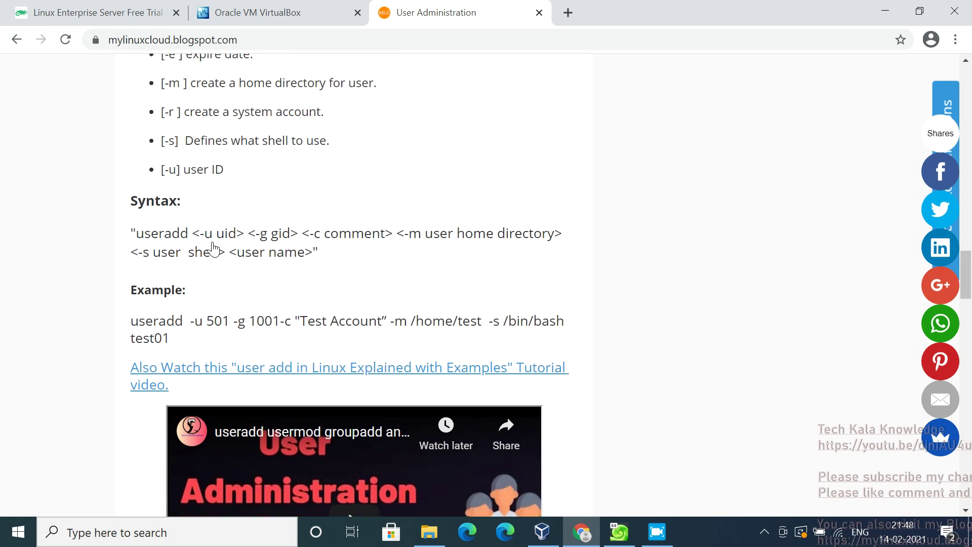
pyautogui.scroll(-5, 213, 248)
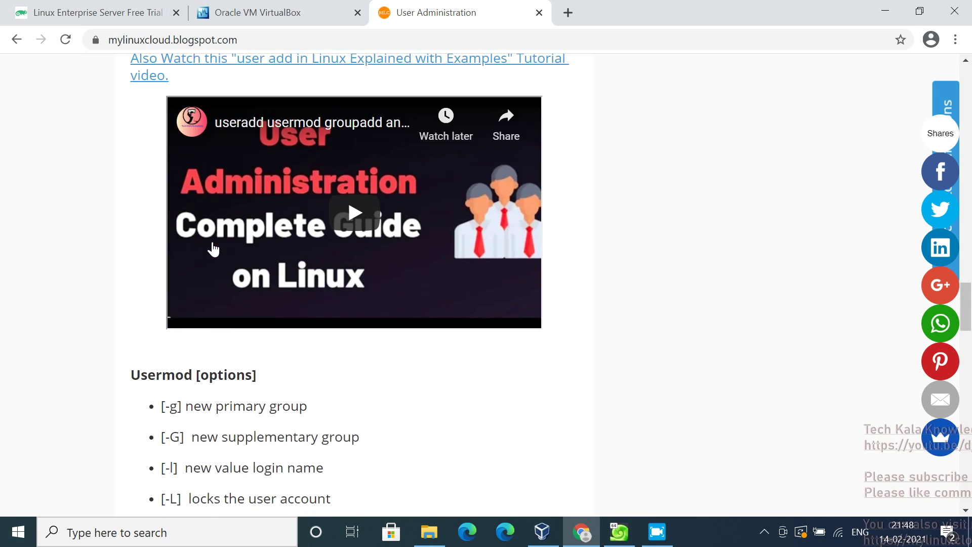
pyautogui.scroll(-4, 214, 248)
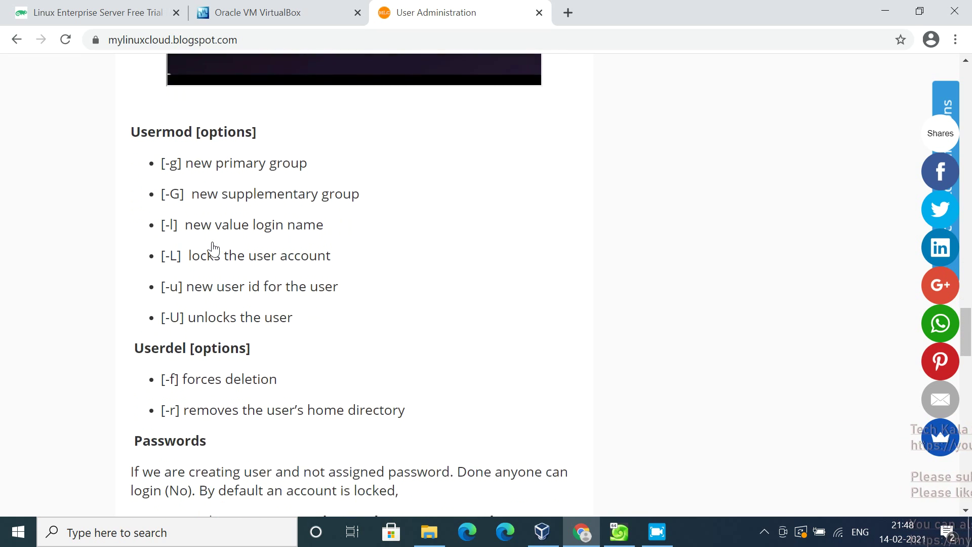
pyautogui.scroll(-4, 214, 250)
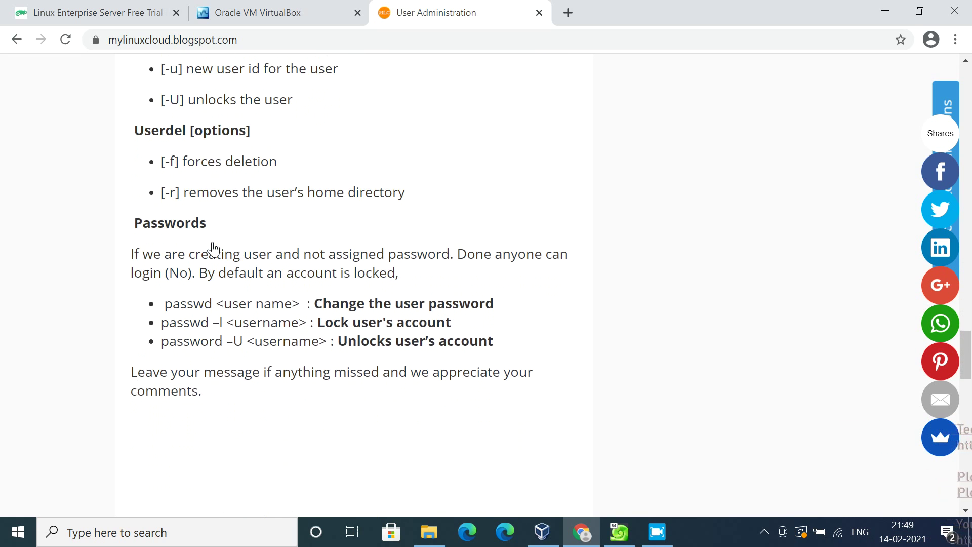
pyautogui.scroll(14, 214, 249)
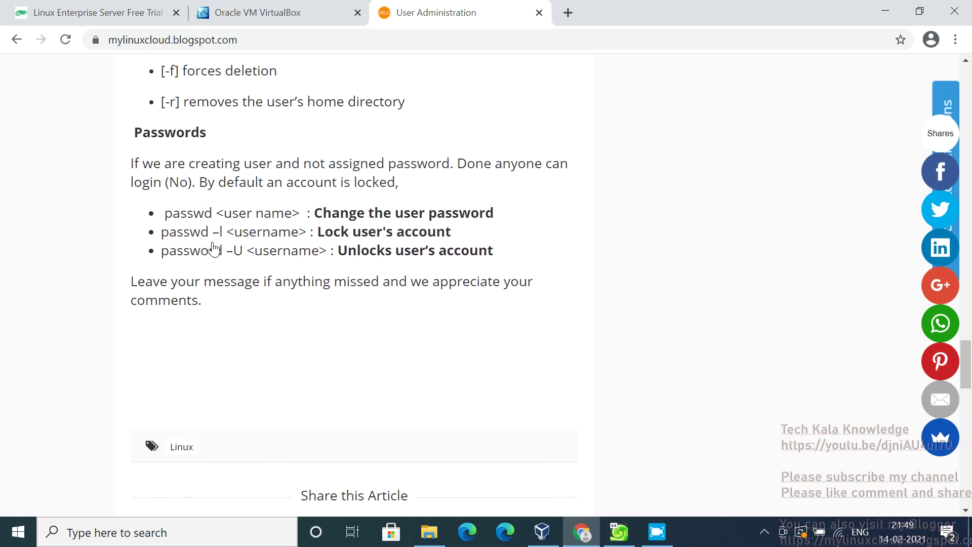
pyautogui.scroll(20, 213, 249)
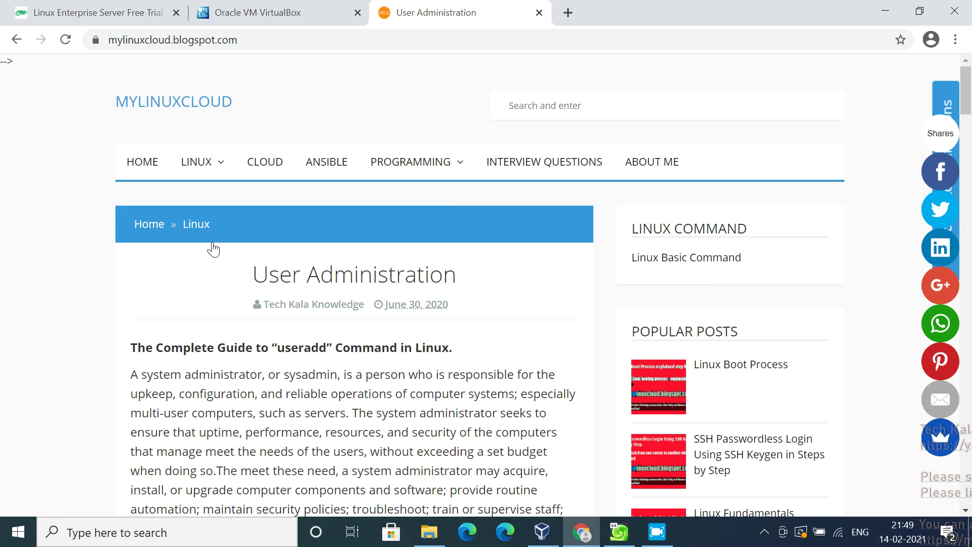
pyautogui.scroll(-1, 214, 249)
pyautogui.scroll(1, 213, 249)
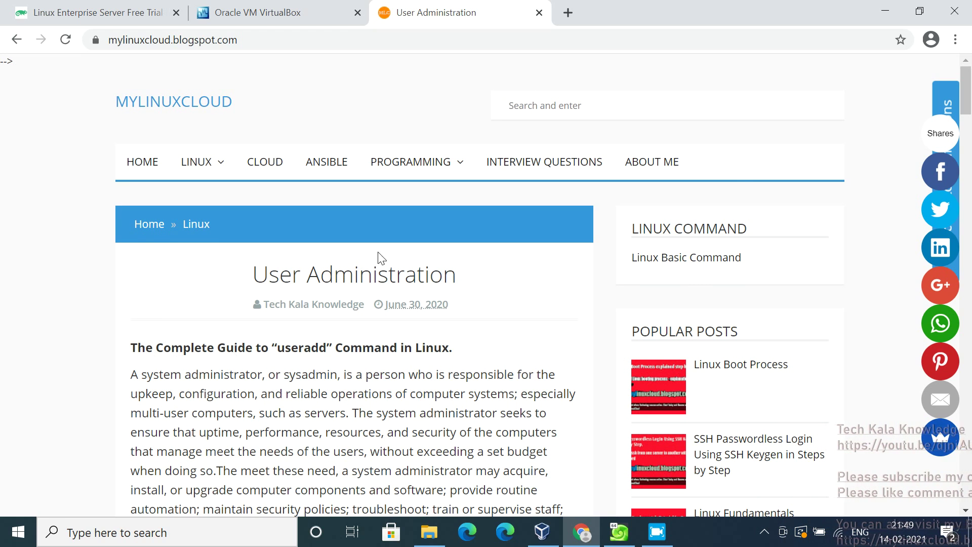
pyautogui.click(129, 173)
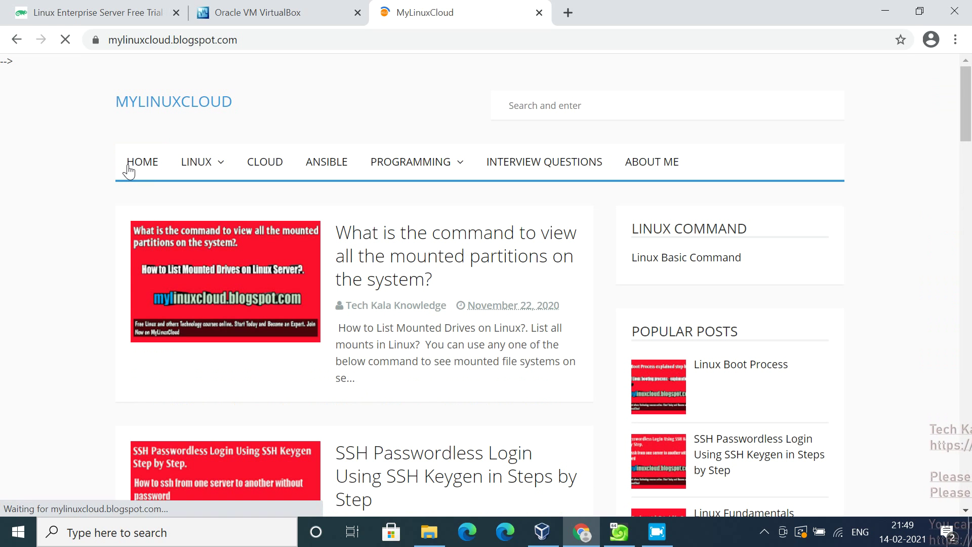
# Open the Linux Boot Process post from the home page and skim its BIOS-to-init stages
pyautogui.scroll(-2, 126, 170)
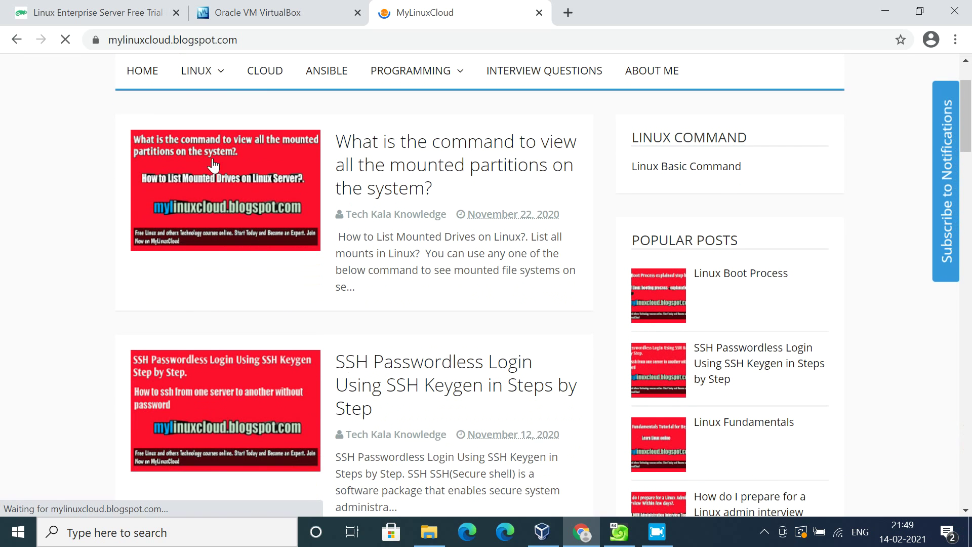
pyautogui.click(663, 289)
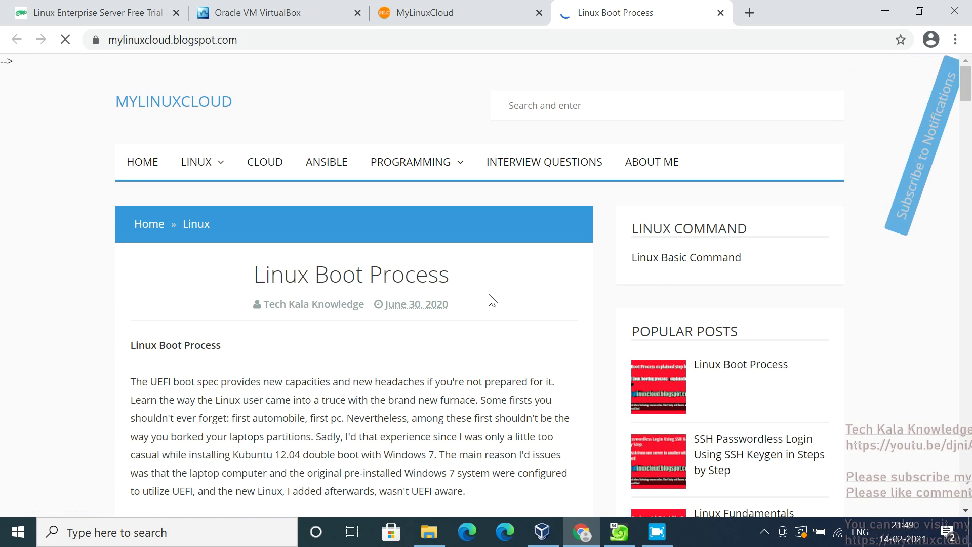
pyautogui.scroll(-9, 79, 342)
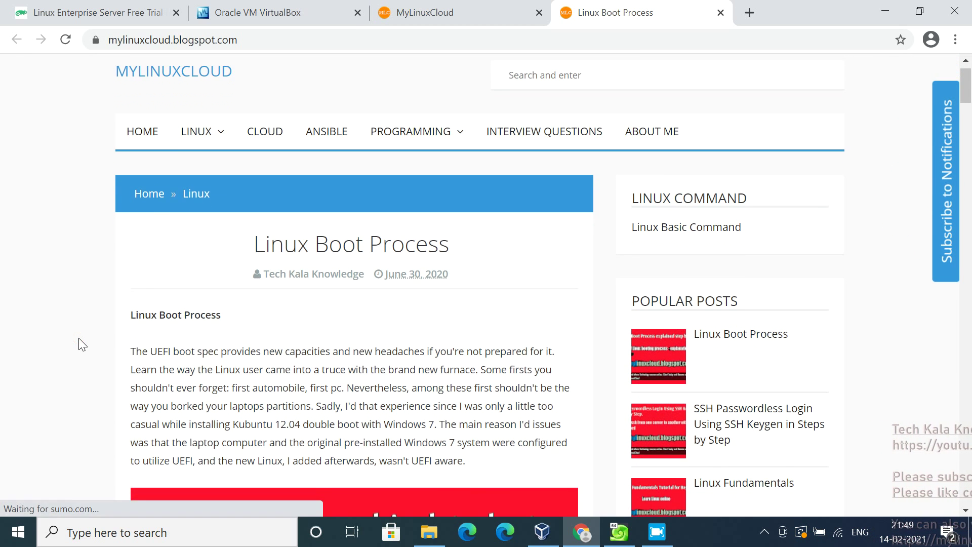
pyautogui.scroll(-2, 79, 345)
pyautogui.scroll(-3, 81, 345)
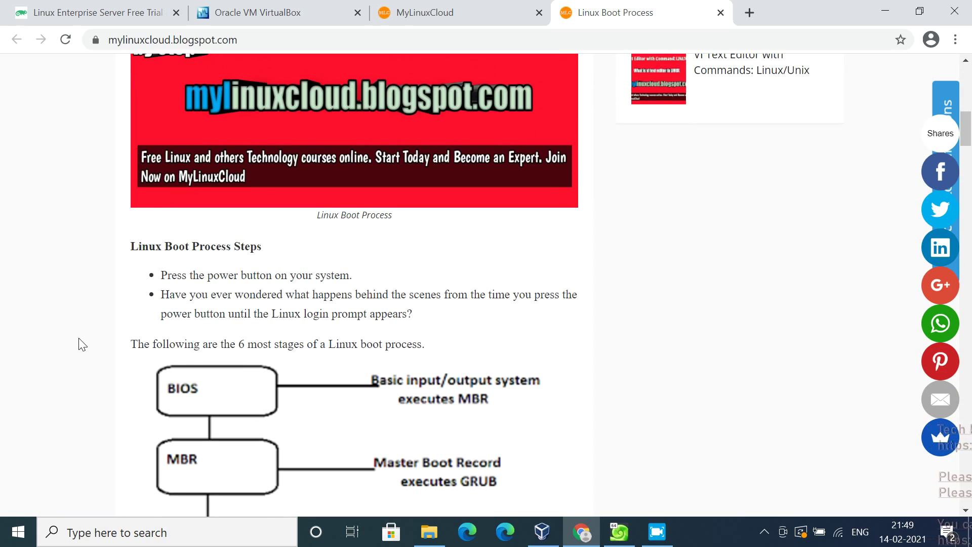
pyautogui.scroll(-20, 81, 344)
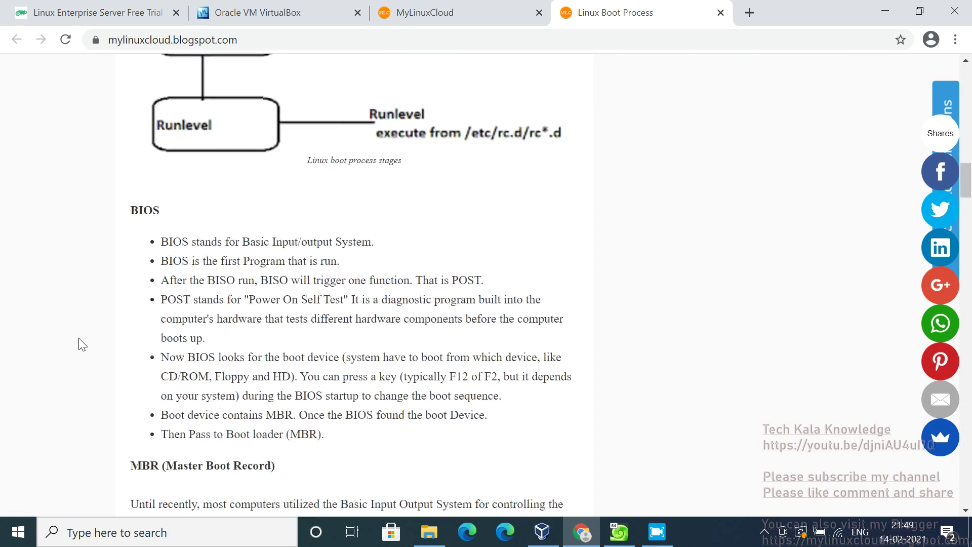
pyautogui.scroll(-10, 81, 344)
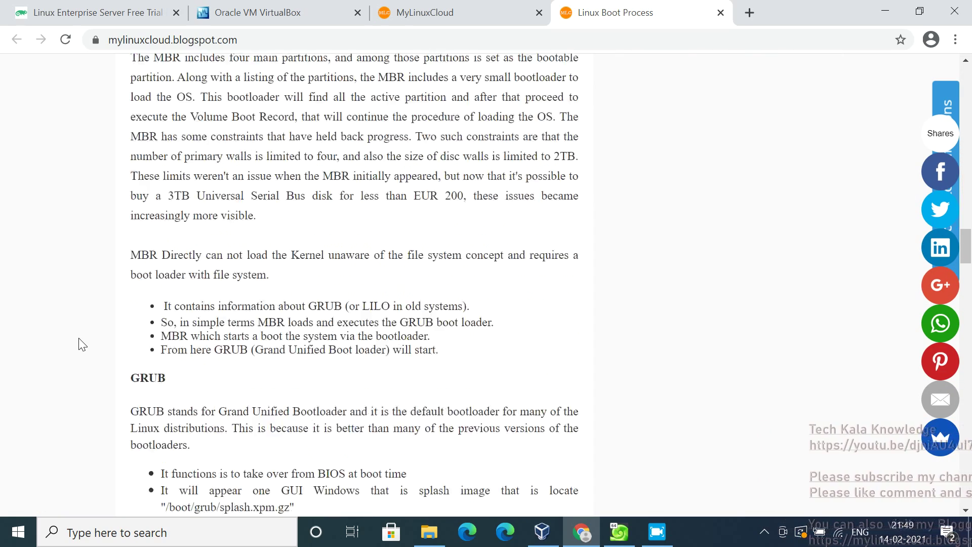
pyautogui.scroll(-8, 81, 344)
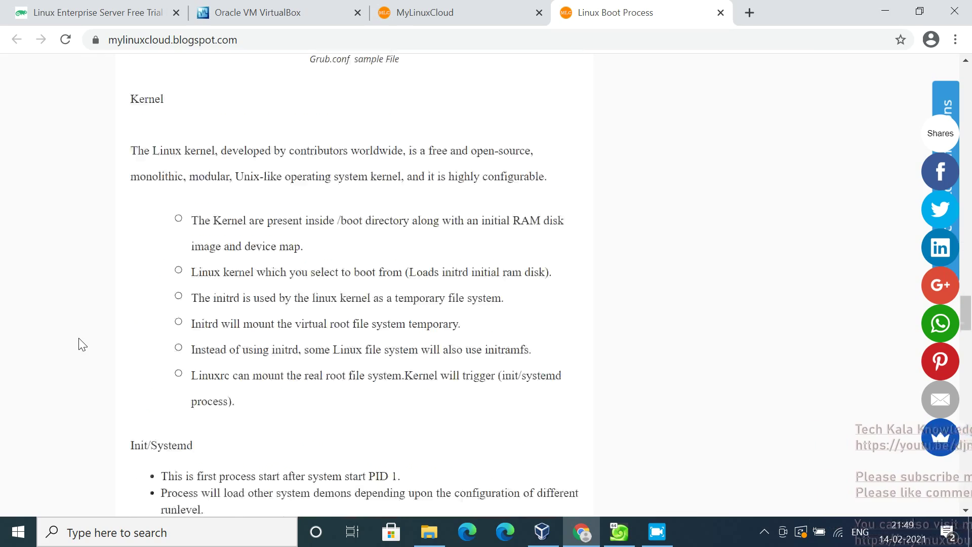
pyautogui.scroll(20, 81, 344)
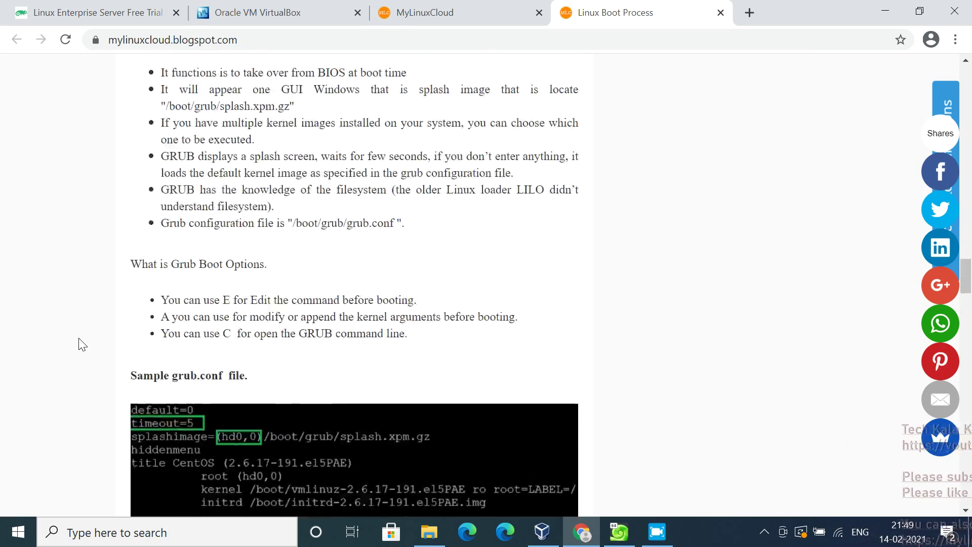
pyautogui.scroll(15, 81, 345)
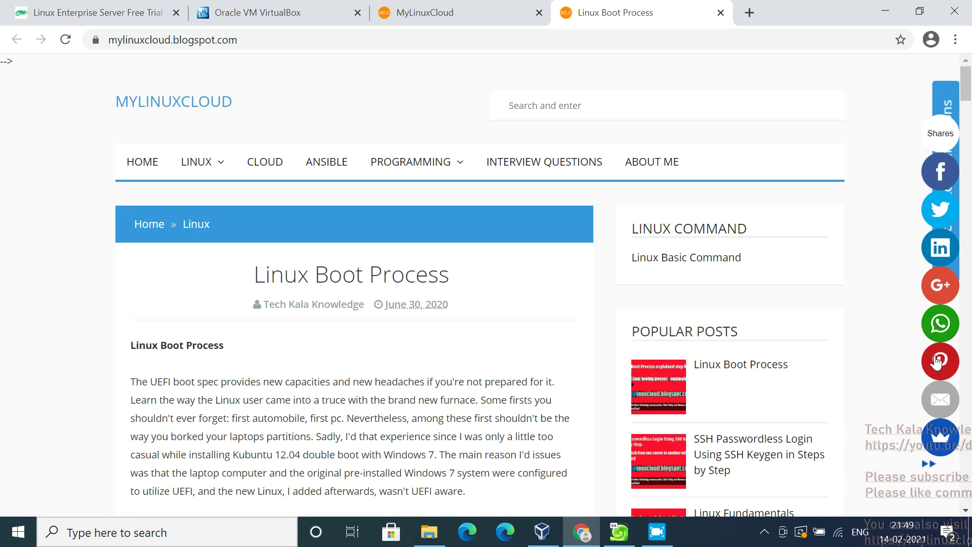
pyautogui.click(942, 172)
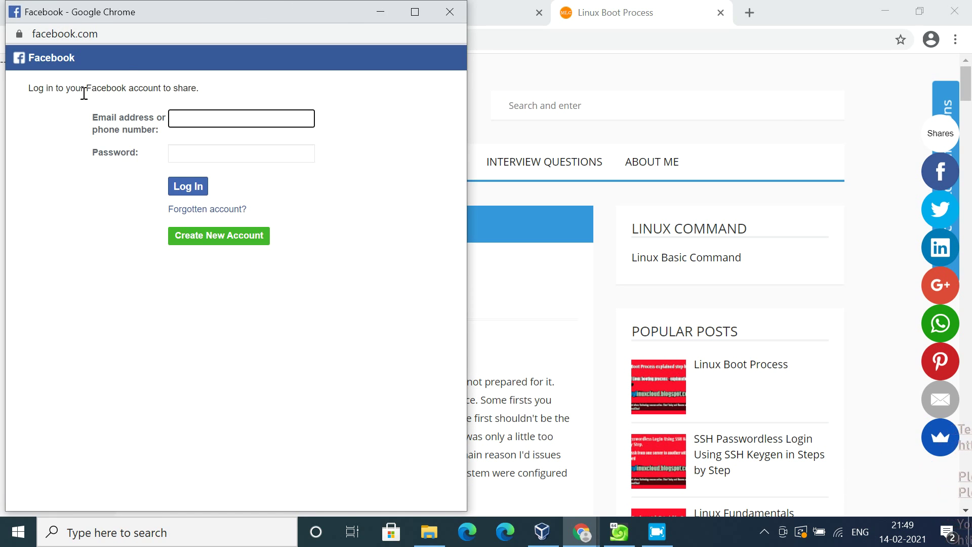
pyautogui.click(440, 17)
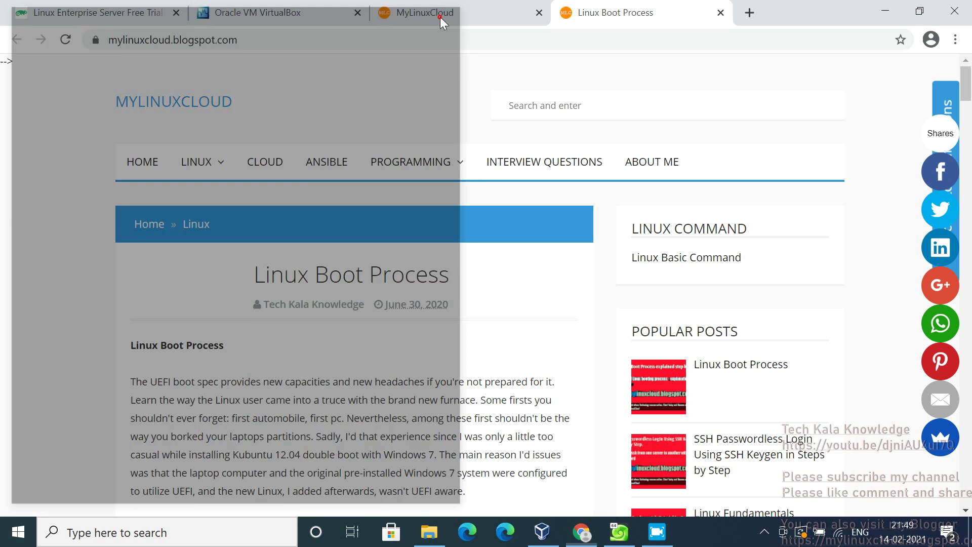
pyautogui.click(936, 255)
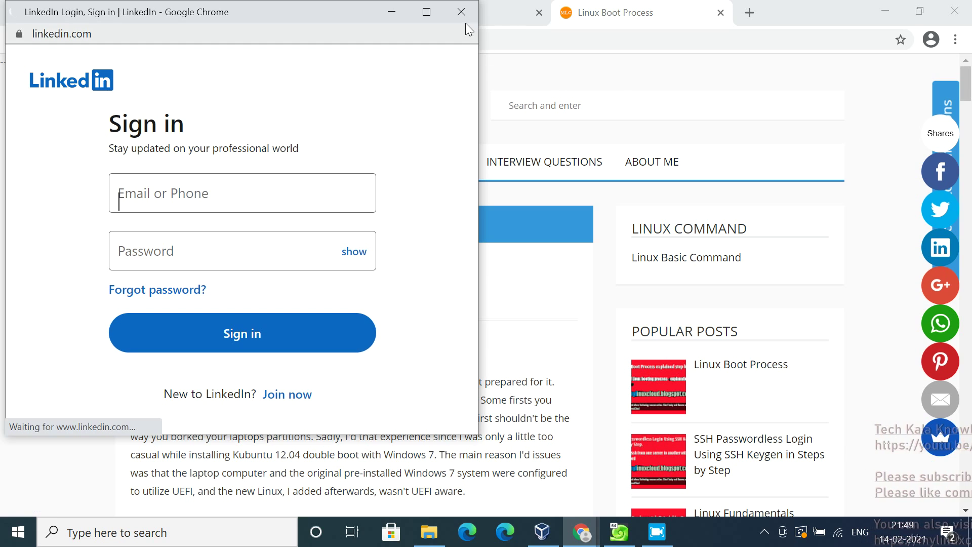
pyautogui.click(464, 21)
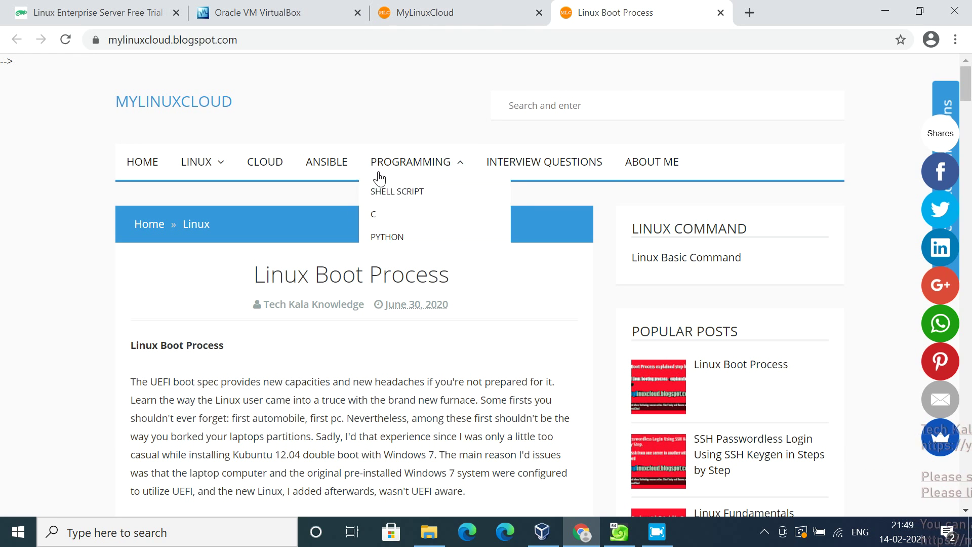
# In a new tab, search Google for 'you' and open the YouTube website
pyautogui.click(758, 7)
pyautogui.write('y')
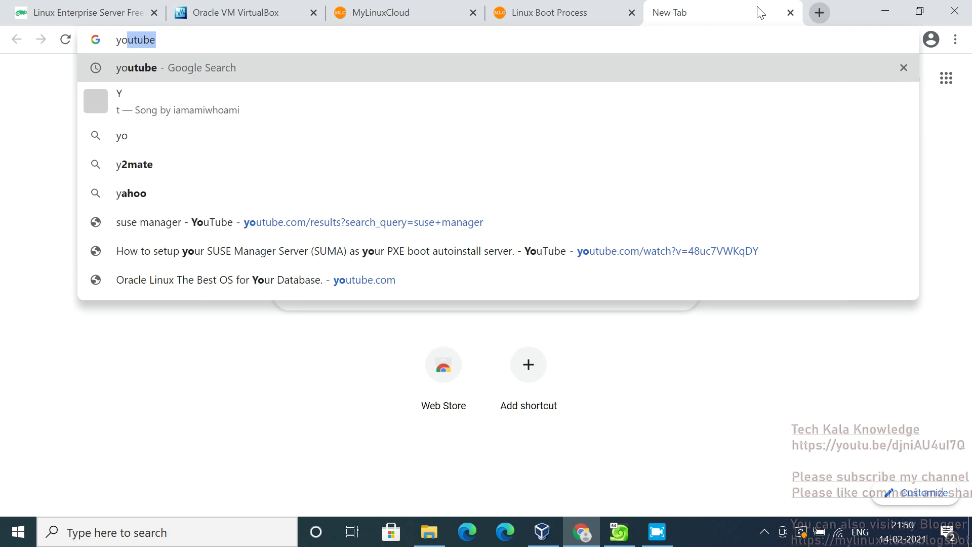
pyautogui.write('o')
pyautogui.press('BackSpace')
pyautogui.press('BackSpace')
pyautogui.press('BackSpace')
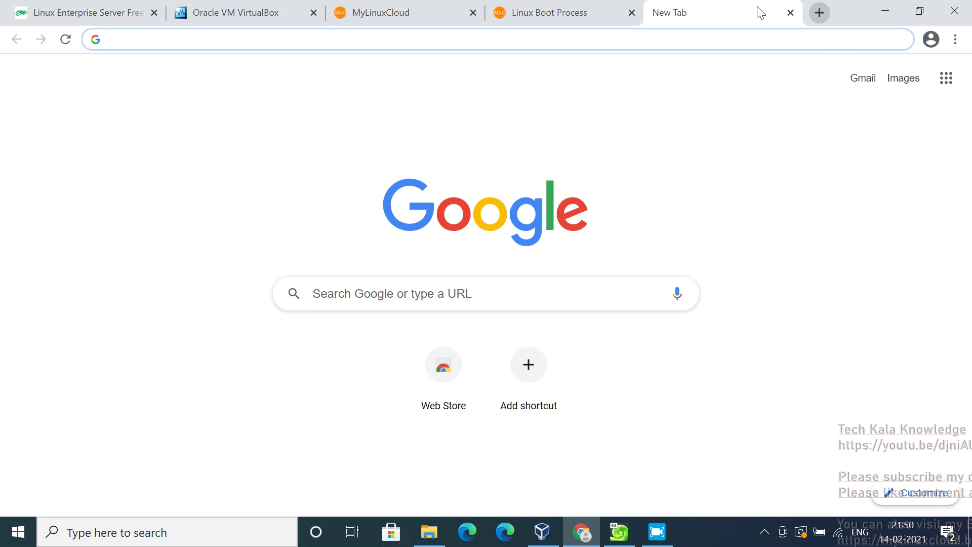
pyautogui.write('you')
pyautogui.press('Return')
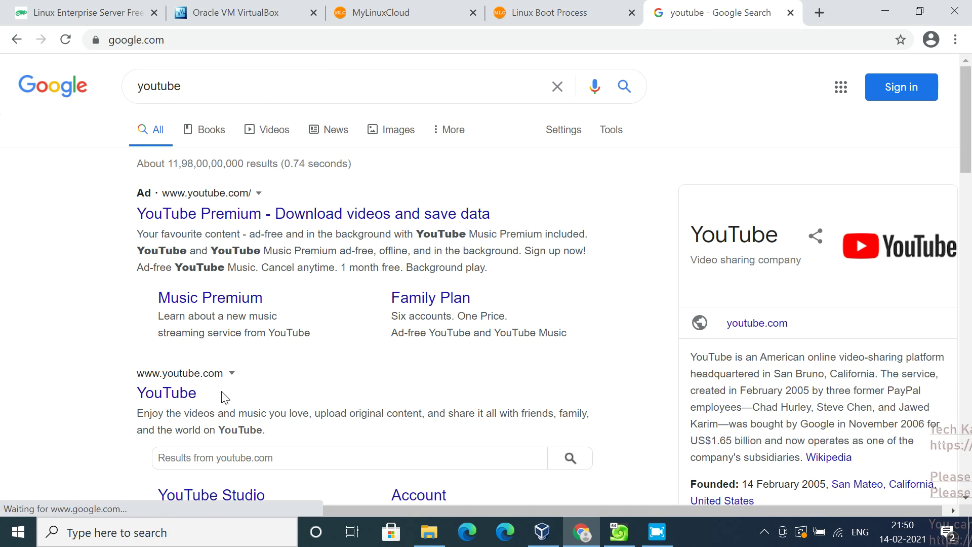
pyautogui.click(173, 393)
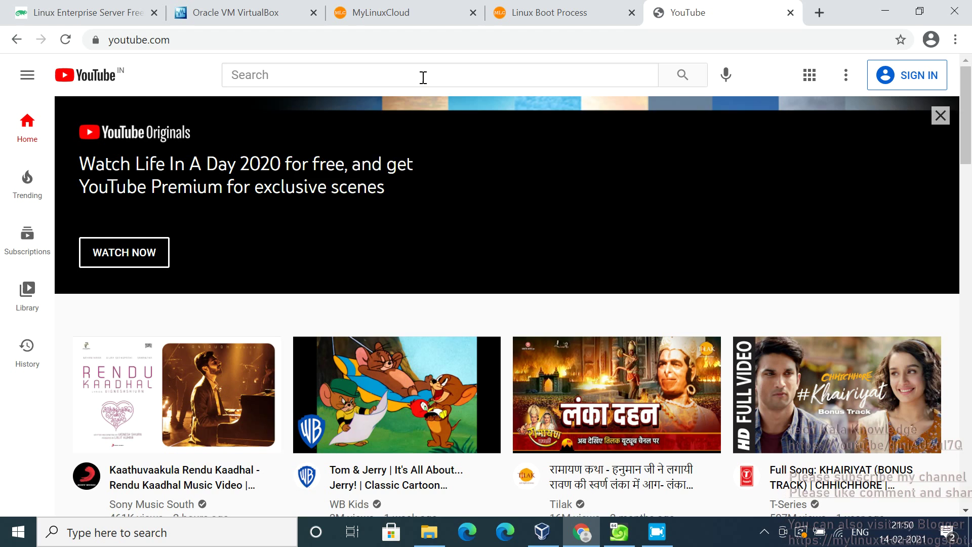
# Search YouTube for 'tech kala' and open the Tech Kala Knowledge channel
pyautogui.click(423, 77)
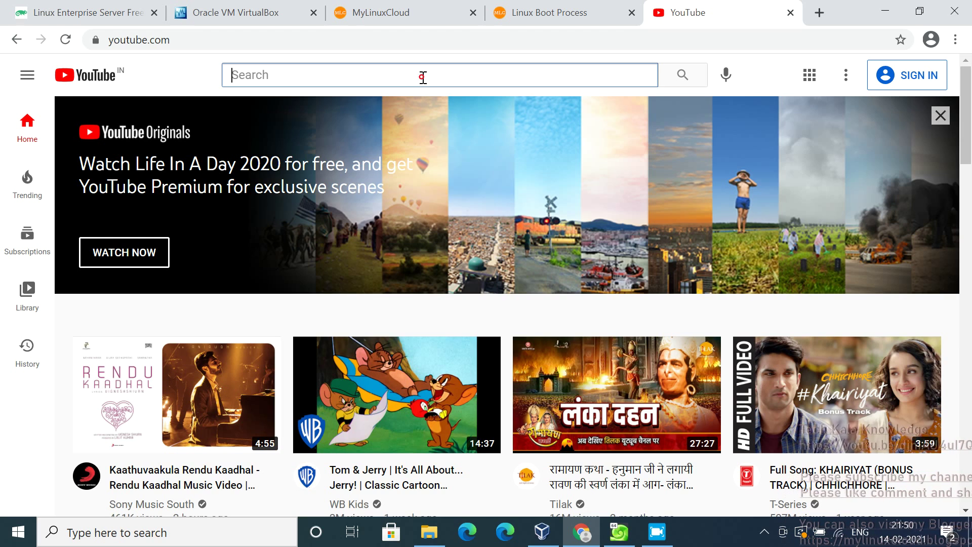
pyautogui.write('tech ')
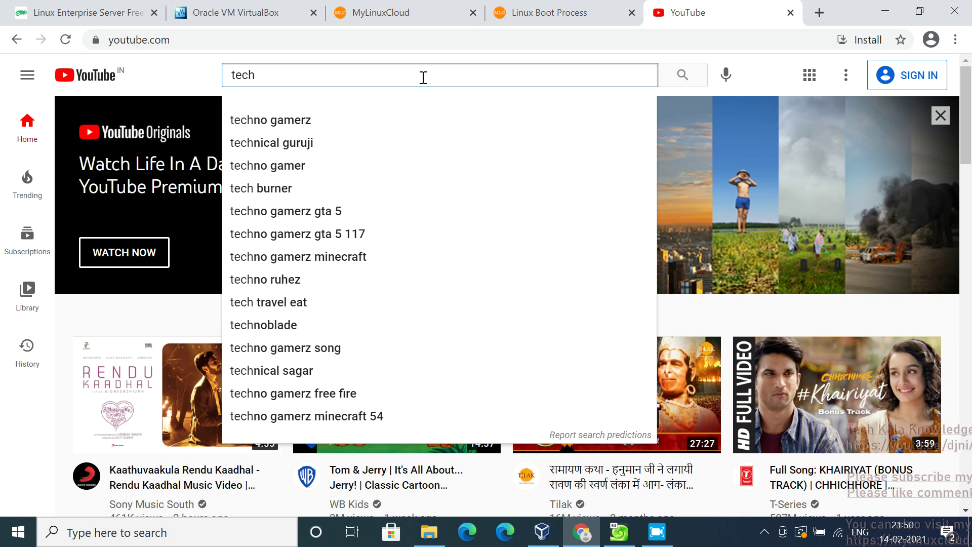
pyautogui.write('kal')
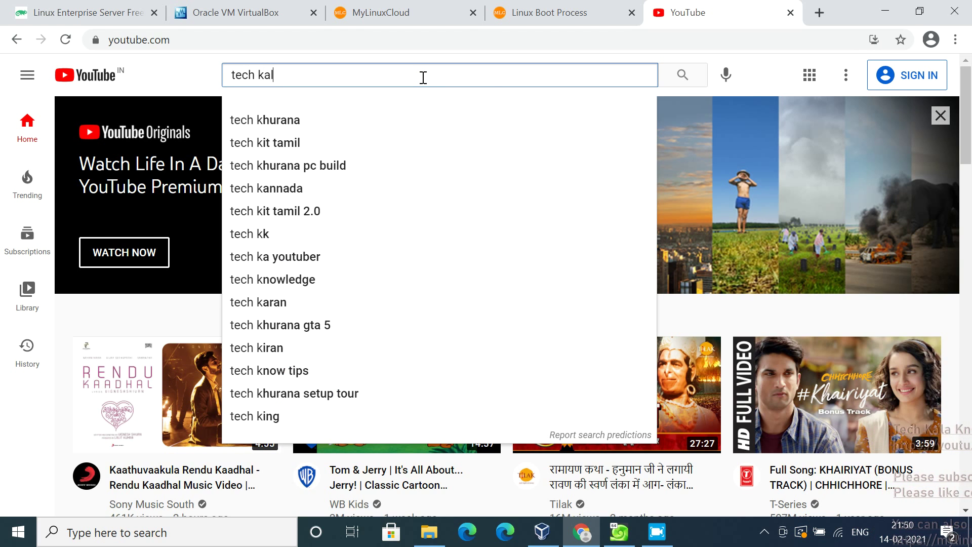
pyautogui.write('a')
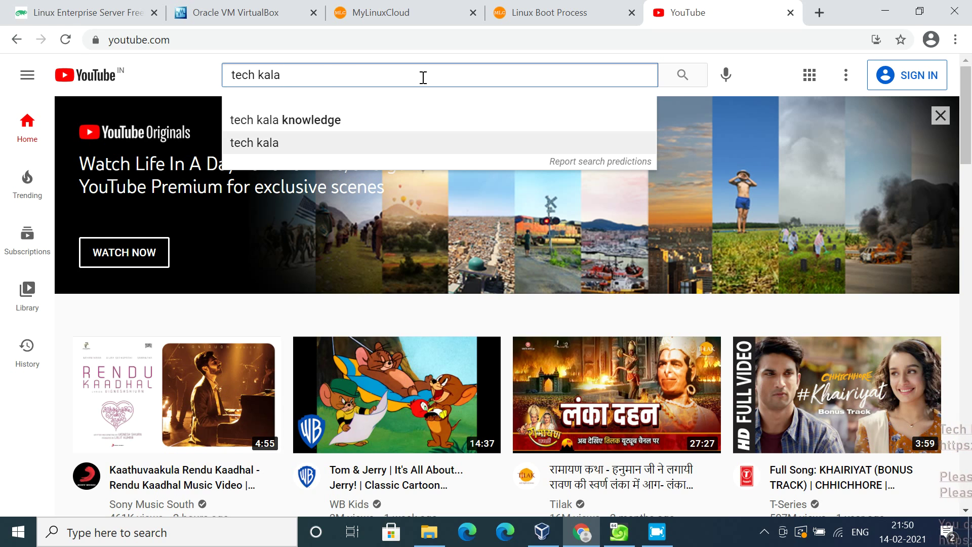
pyautogui.press('Return')
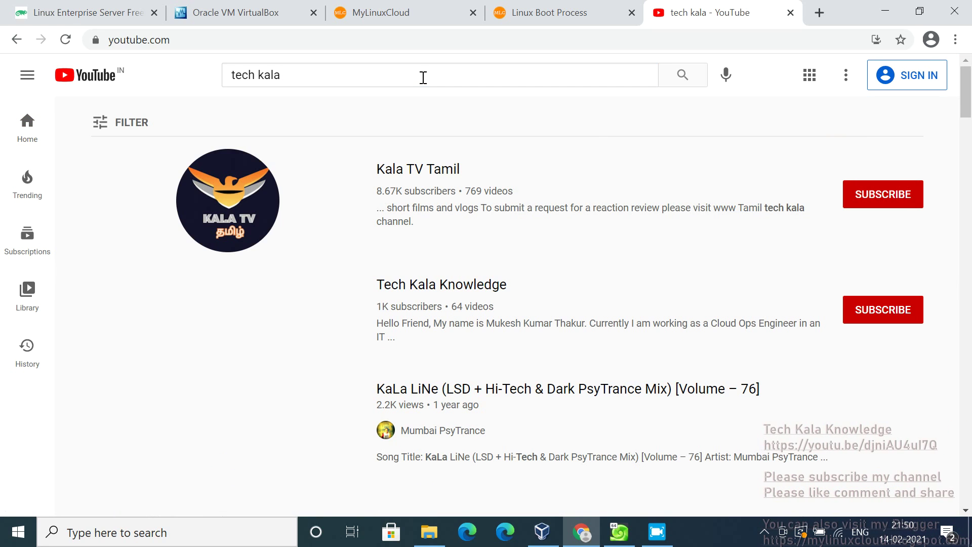
pyautogui.click(423, 77)
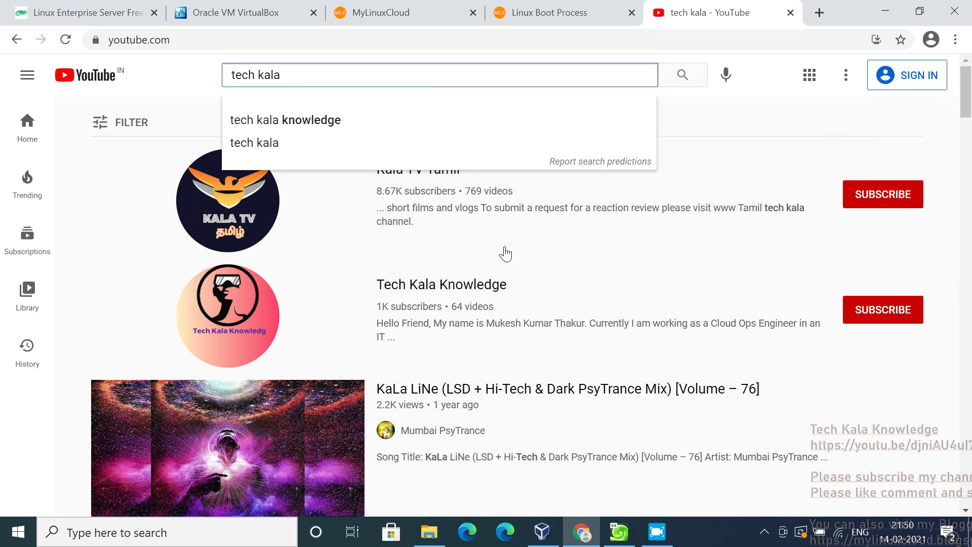
pyautogui.click(457, 288)
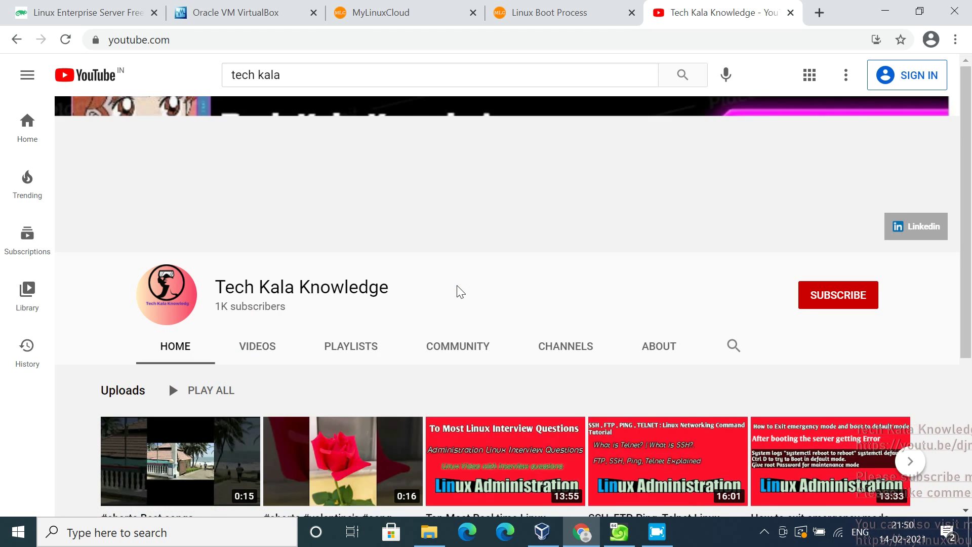
# Show the channel's PLAYLISTS and play the VMware playlist
pyautogui.scroll(-2, 460, 292)
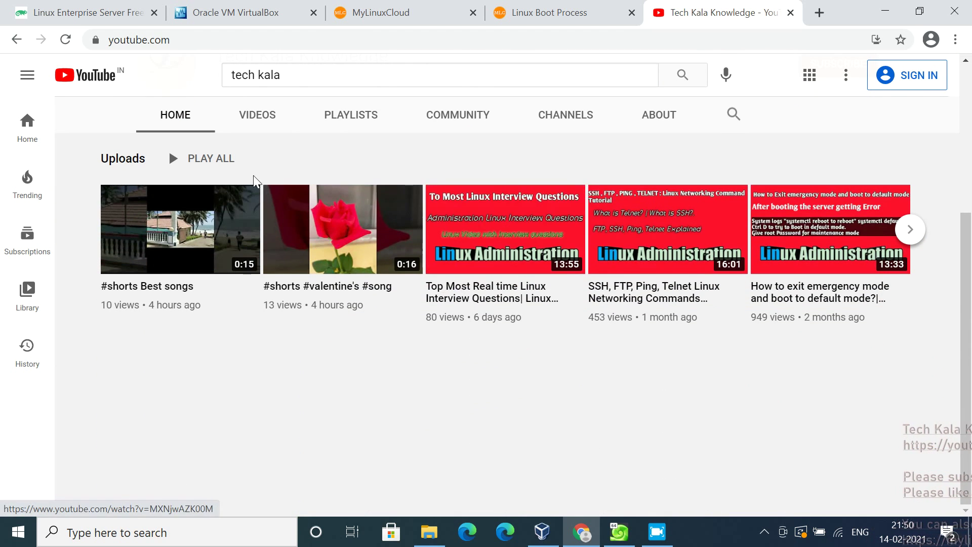
pyautogui.click(343, 116)
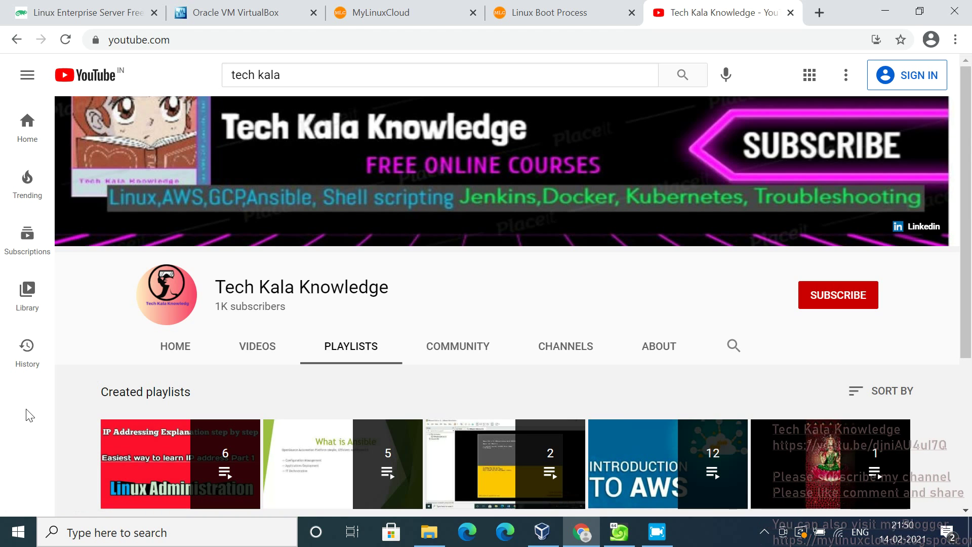
pyautogui.scroll(-2, 29, 415)
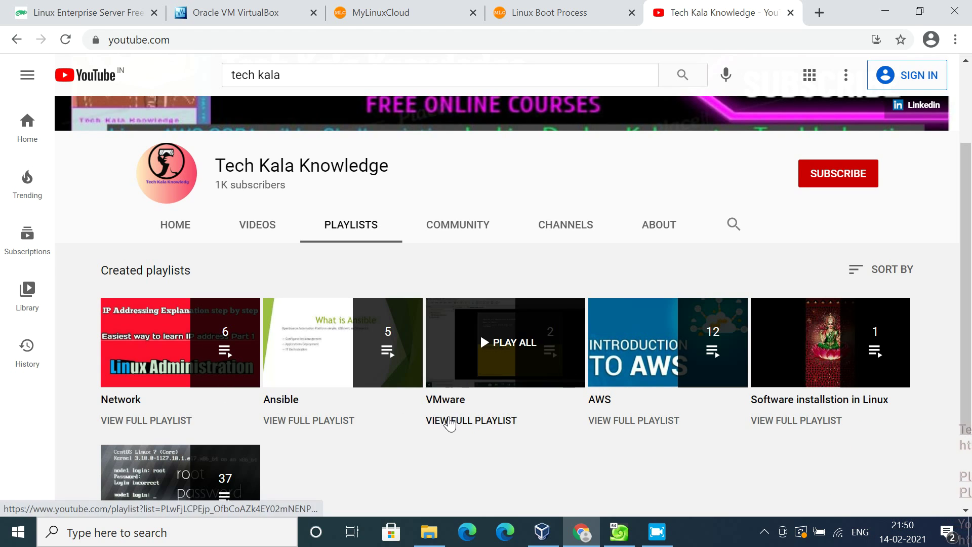
pyautogui.click(449, 407)
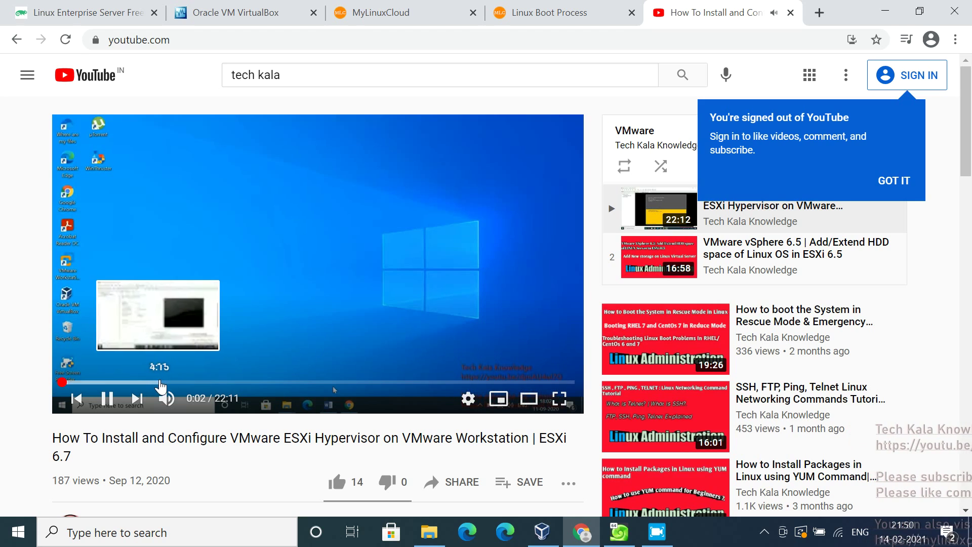
# Jump the ESXi video to about 4:15, pause it, and switch back to the suse_test_myvm window
pyautogui.click(158, 387)
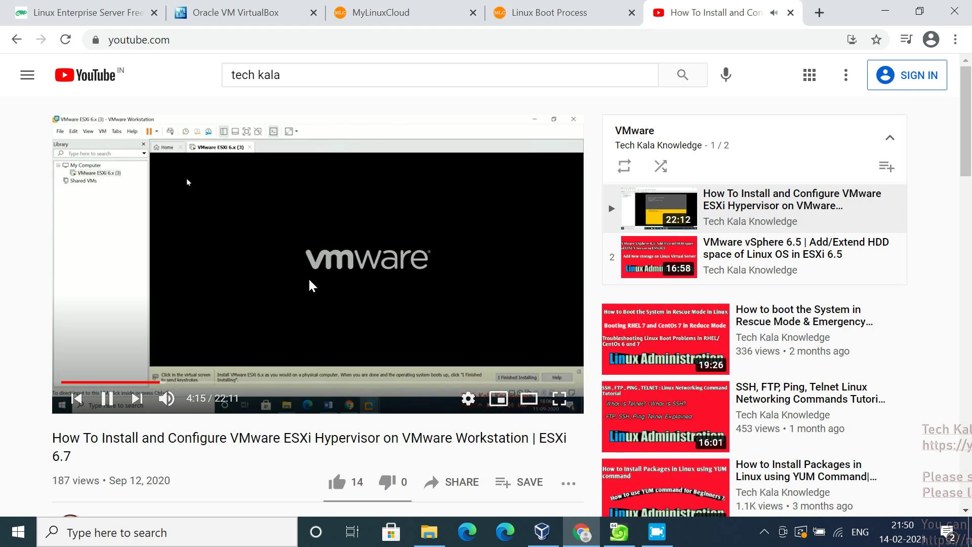
pyautogui.click(106, 400)
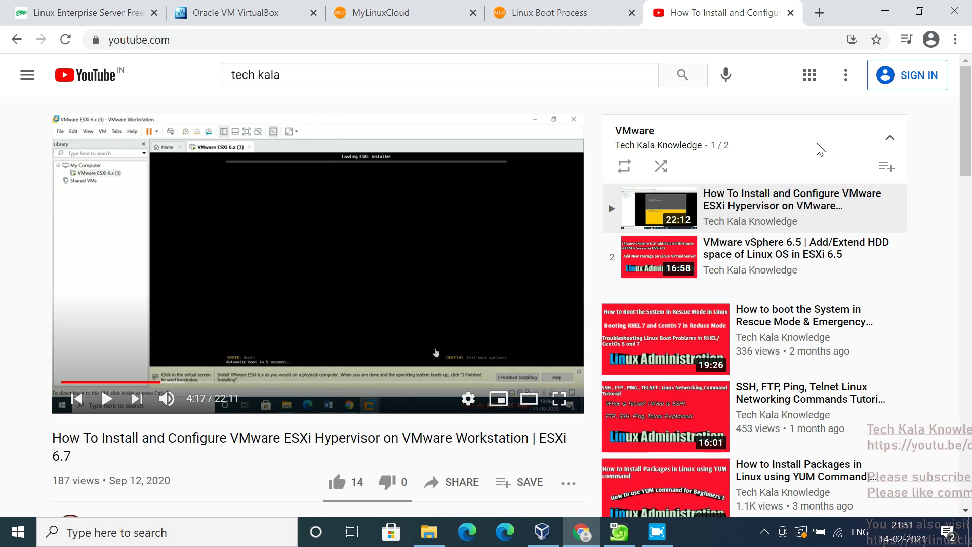
pyautogui.click(618, 541)
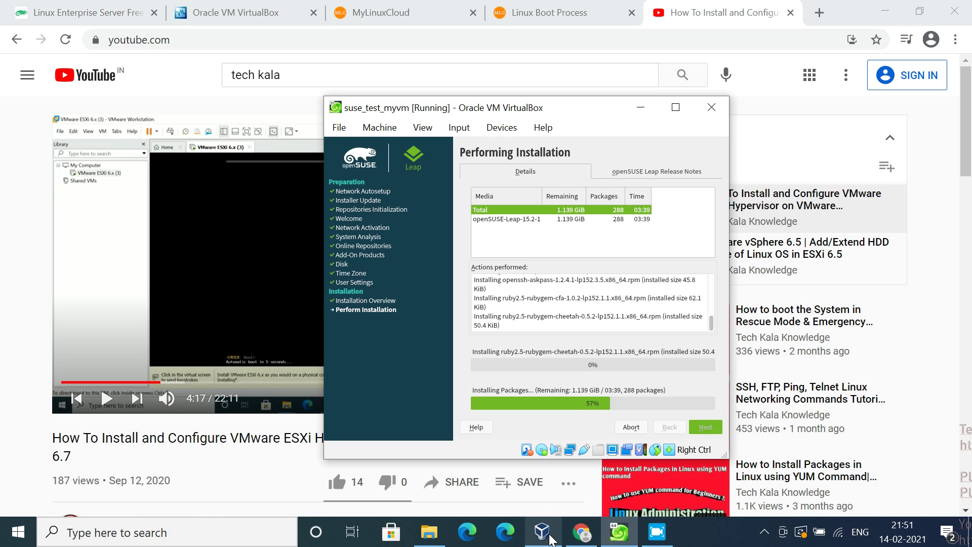
# Bring the suse_test_myvm window back on top and let the package installation reach 0 remaining
pyautogui.click(551, 537)
pyautogui.click(619, 541)
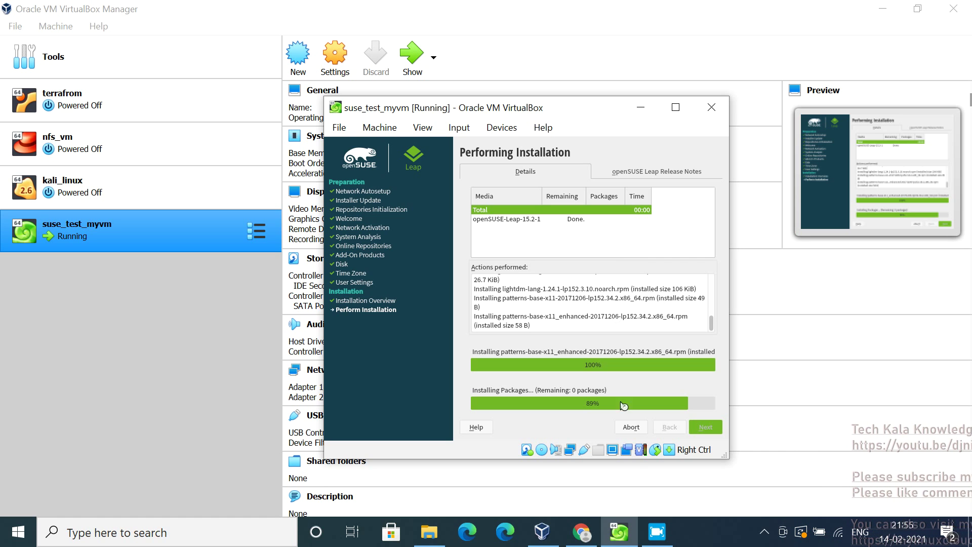
# Wait while the installer saves installation settings at 94%
pyautogui.moveTo(658, 540)
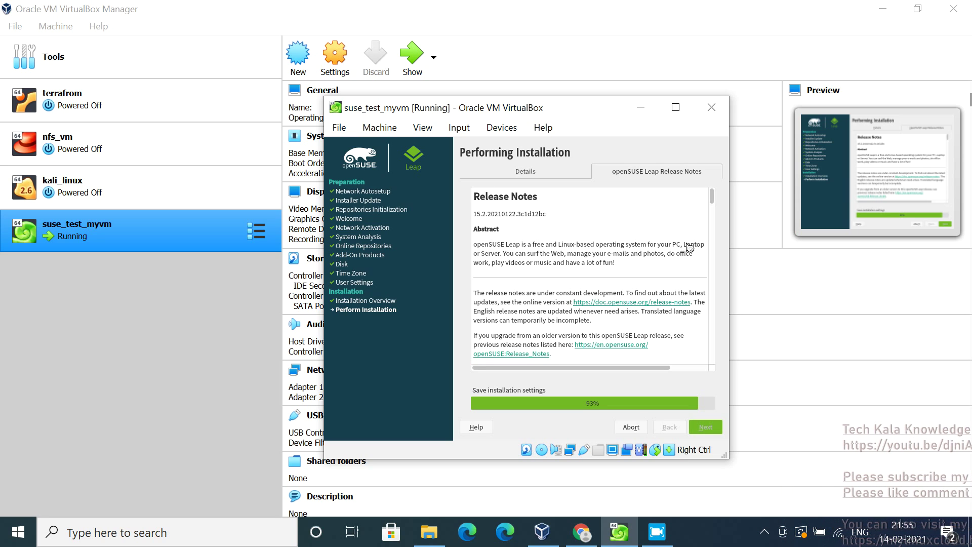
# Show the Details view with the installation progress log while installation completes
pyautogui.click(525, 172)
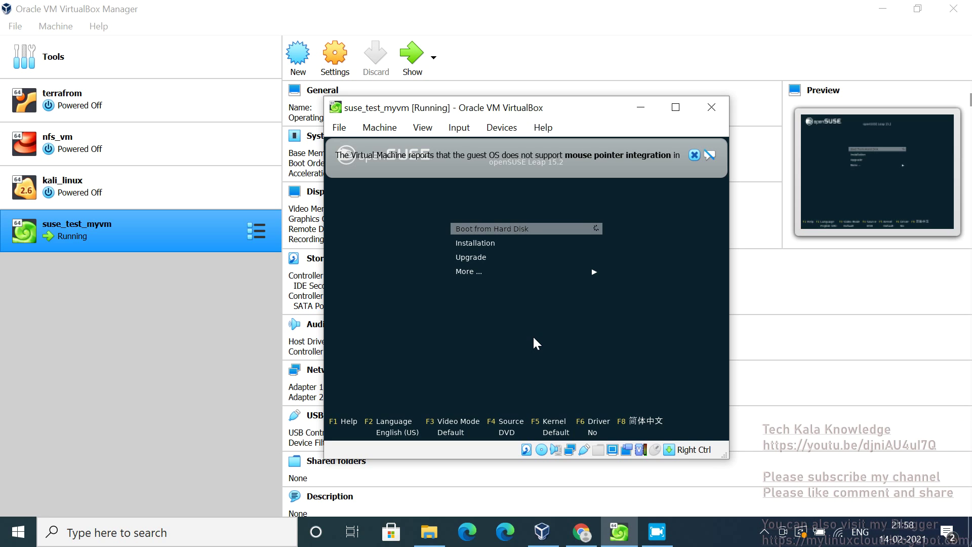
# Dismiss the mouse integration and capture notices, then start 'Boot from Hard Disk'
pyautogui.click(694, 155)
pyautogui.click(685, 170)
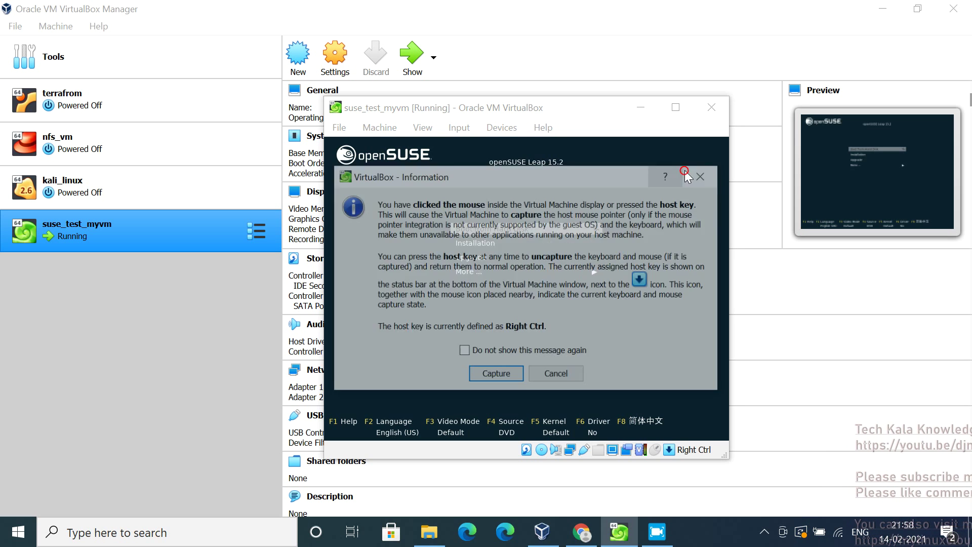
pyautogui.click(698, 174)
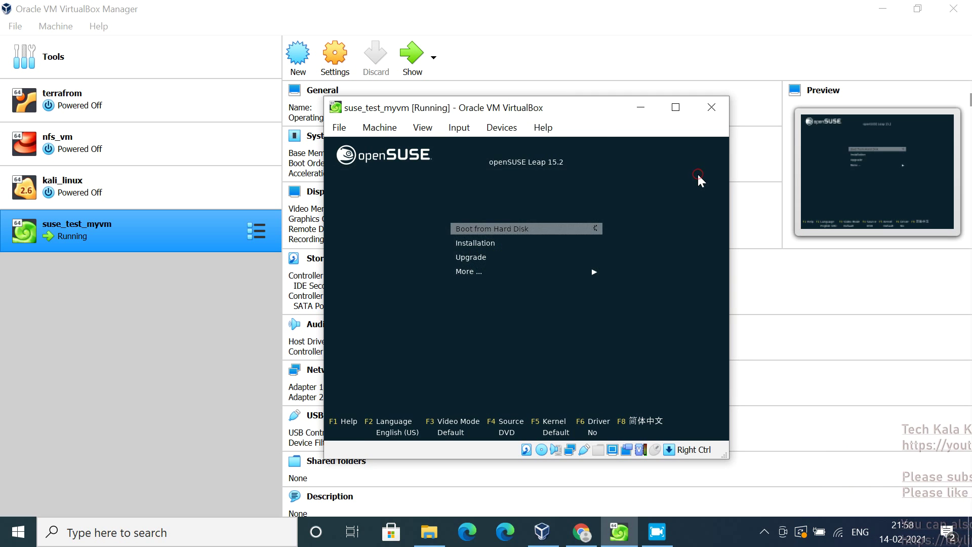
pyautogui.press('Return')
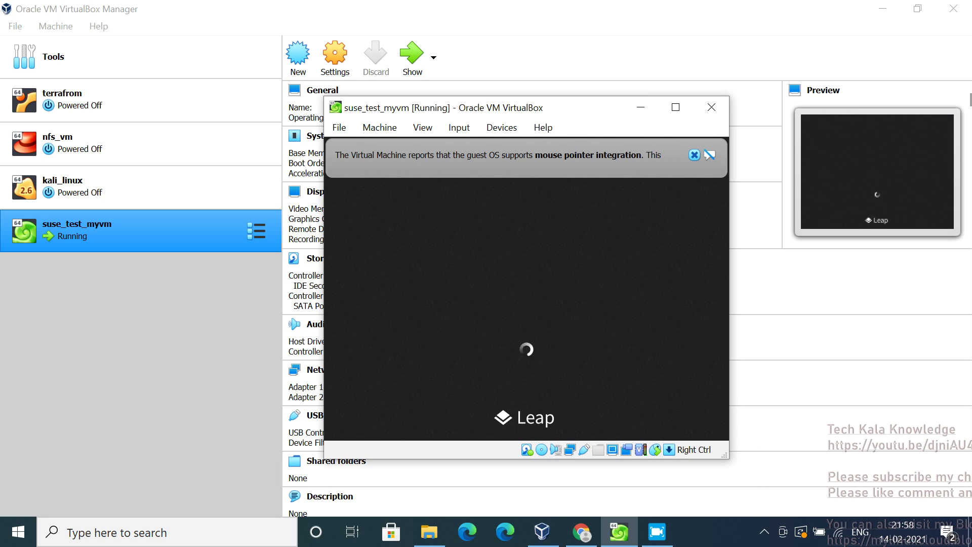
# Dismiss the mouse integration notice and wait for the VM to reach the IceWM desktop
pyautogui.click(695, 155)
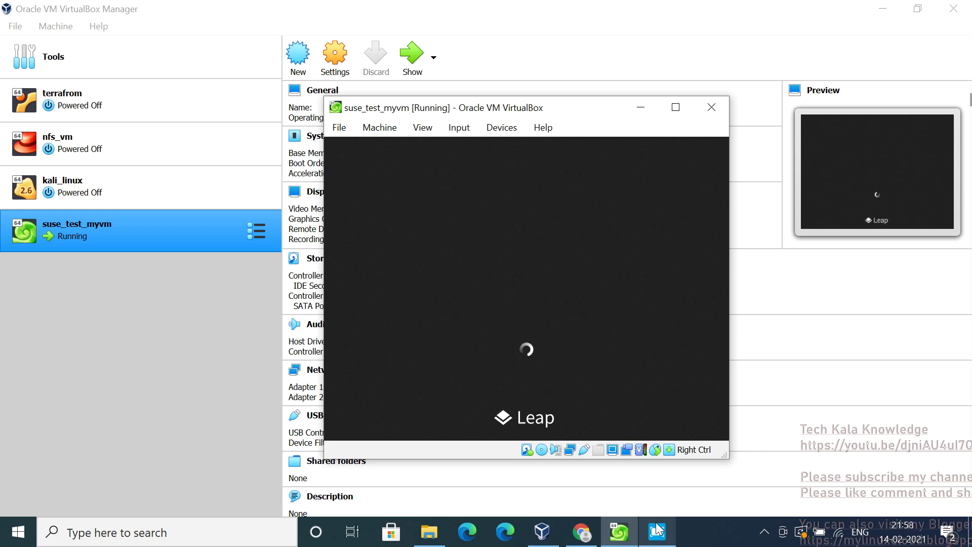
pyautogui.moveTo(659, 529)
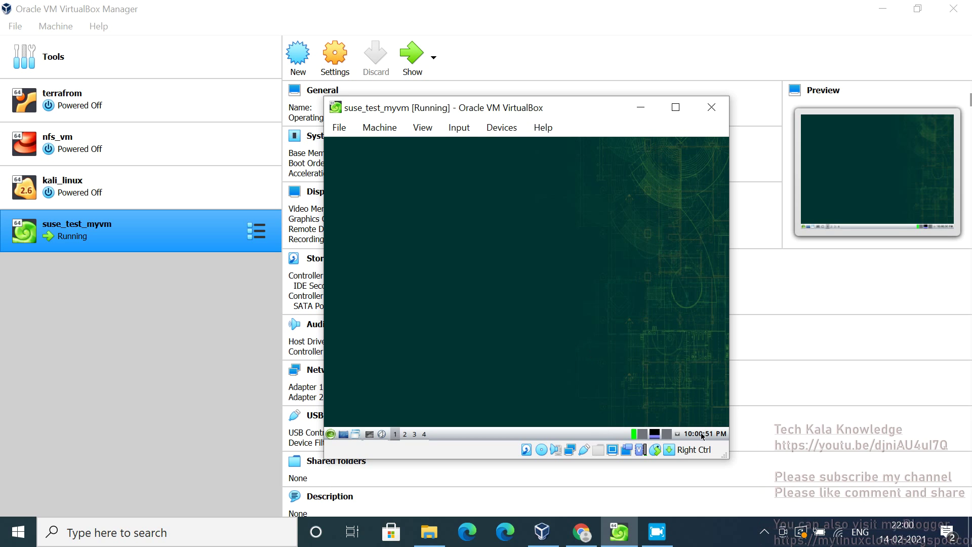
# Cycle the guest through workspaces 2, 3, 4 and back to 1, then show its main menu
pyautogui.moveTo(699, 433)
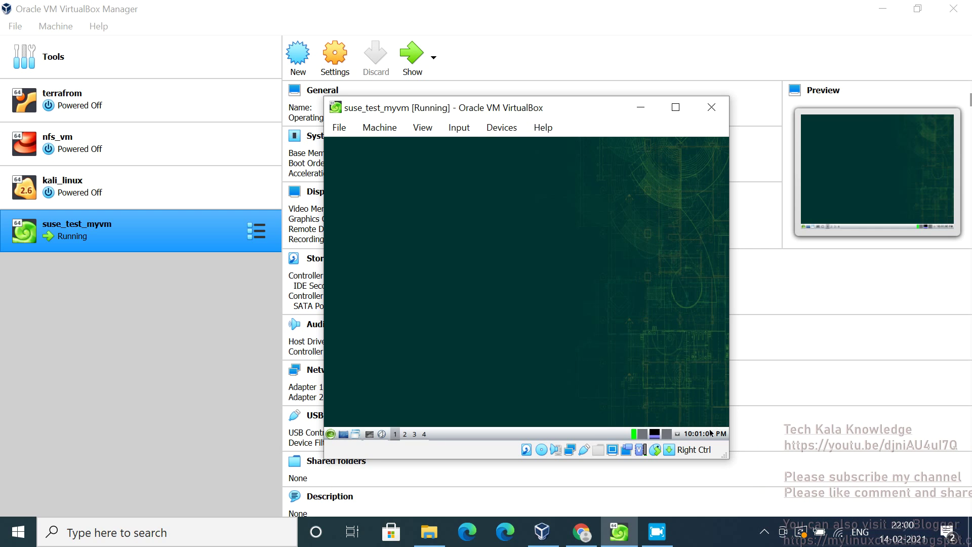
pyautogui.click(404, 435)
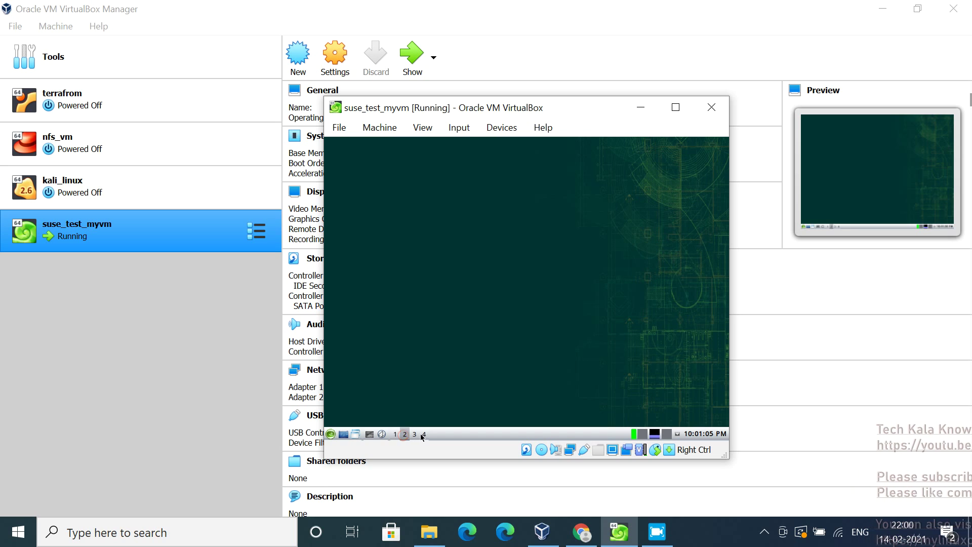
pyautogui.click(414, 435)
pyautogui.click(424, 434)
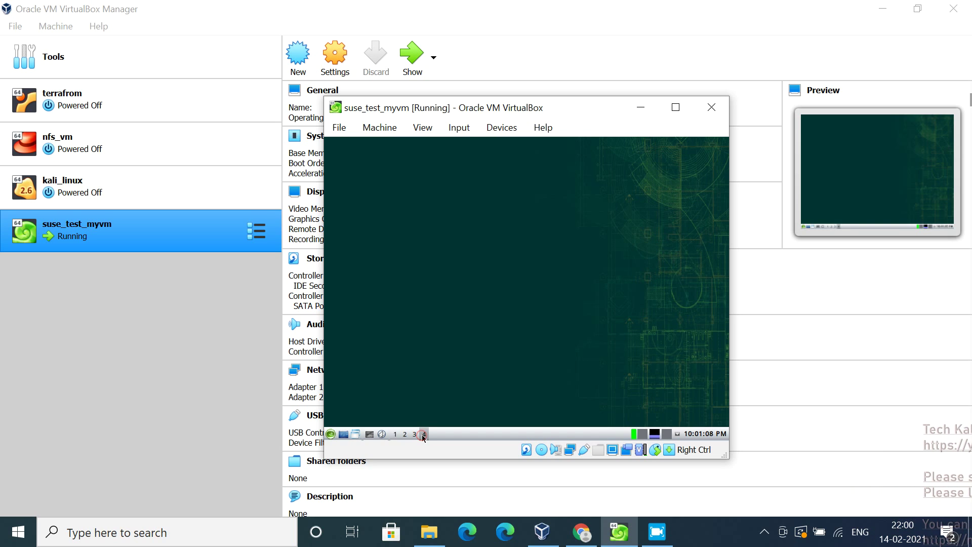
pyautogui.click(396, 434)
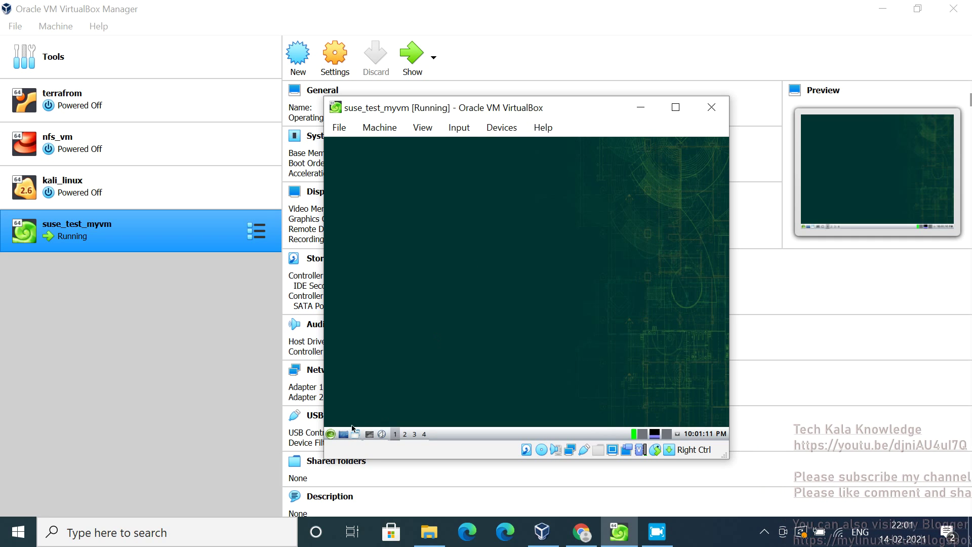
pyautogui.click(330, 434)
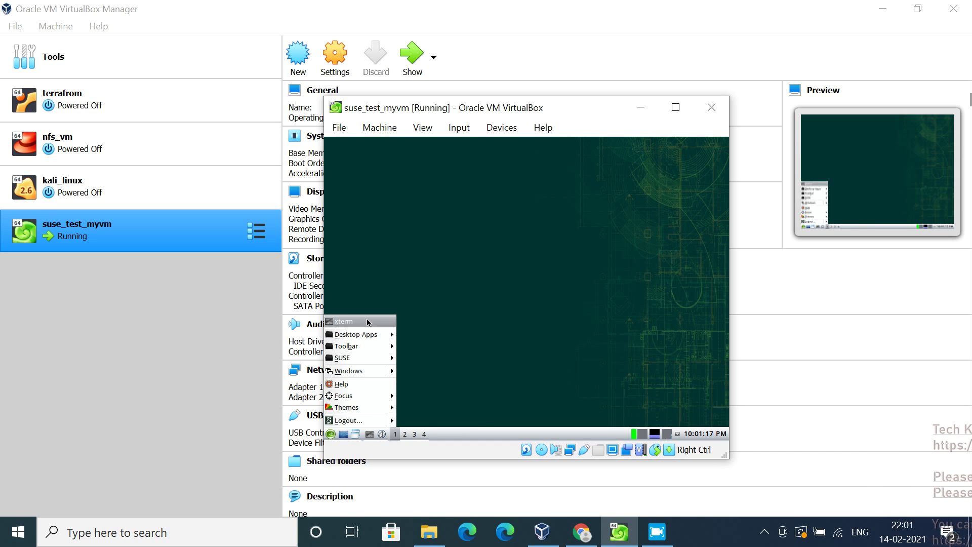
# Close and reopen the guest main menu, then switch the desktop theme to win95
pyautogui.moveTo(368, 350)
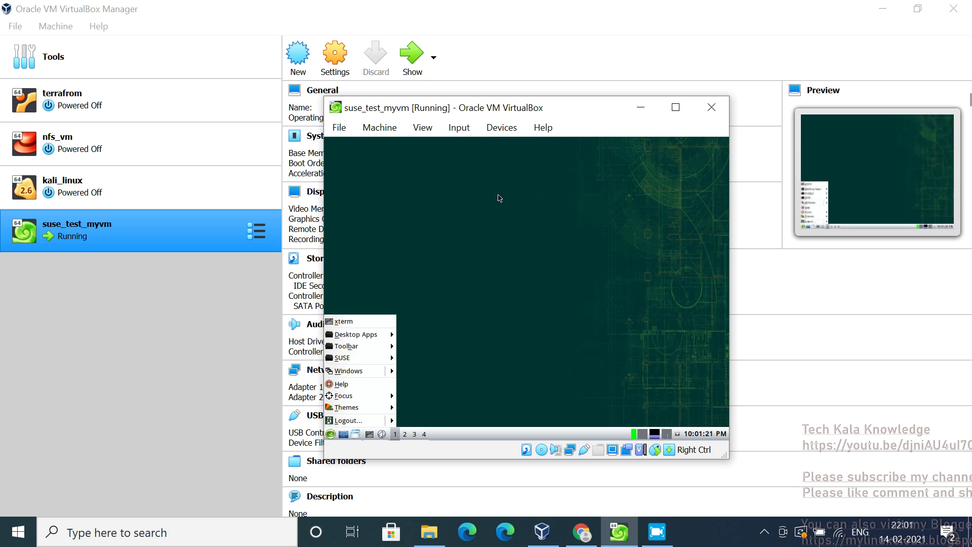
pyautogui.click(535, 261)
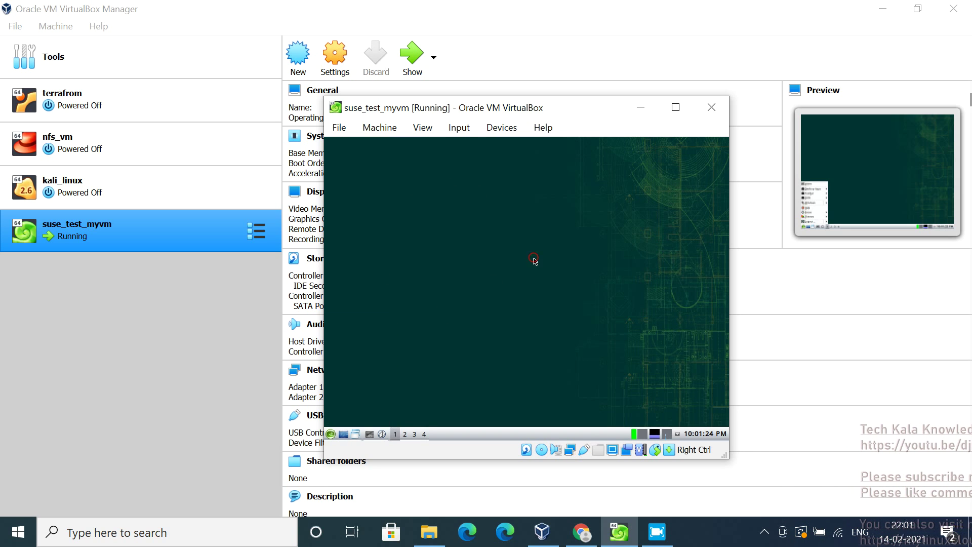
pyautogui.click(332, 436)
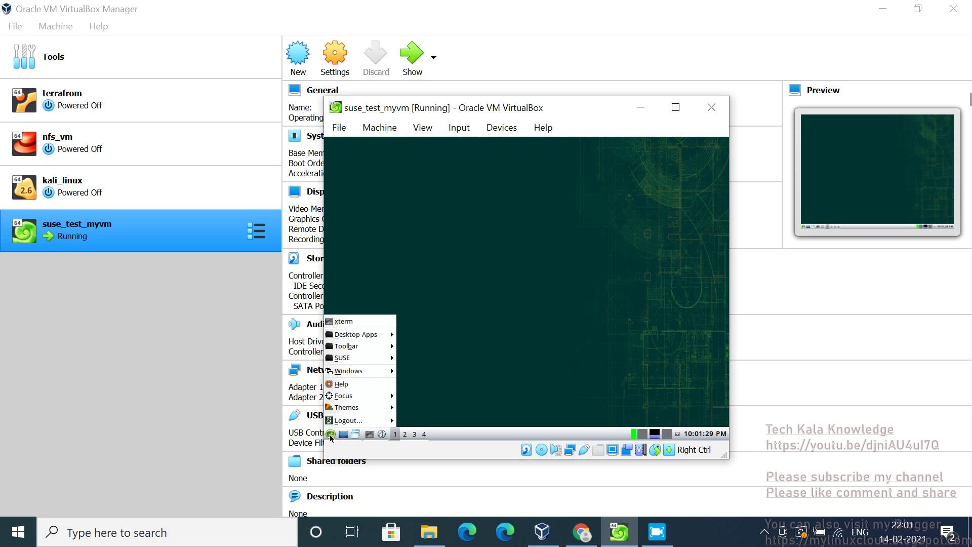
pyautogui.moveTo(353, 411)
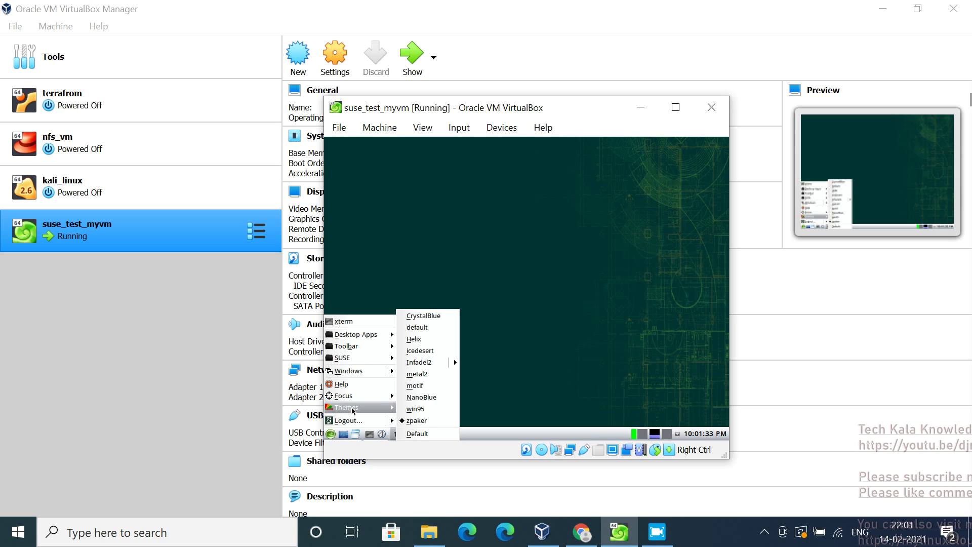
pyautogui.click(422, 414)
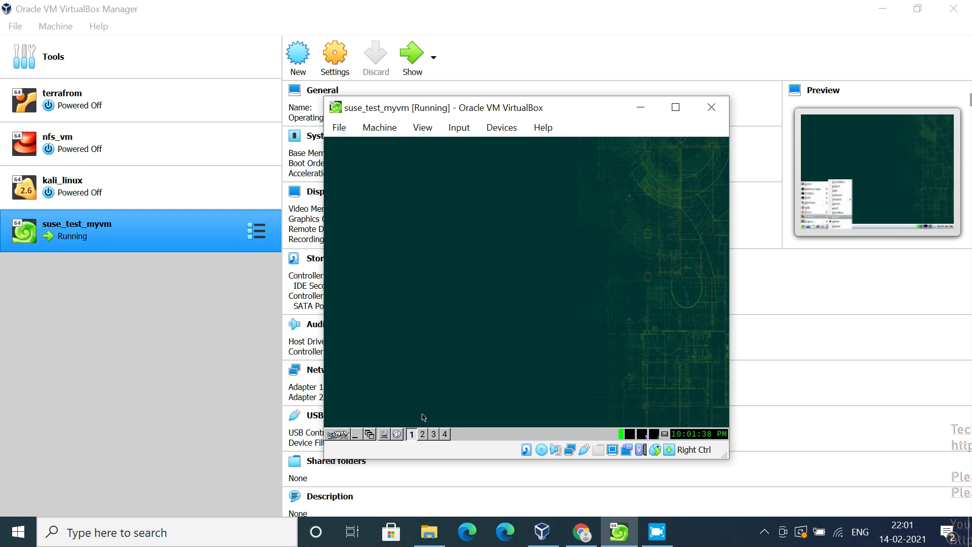
# Try the Helix and then NanoBlue themes on the guest desktop
pyautogui.click(338, 435)
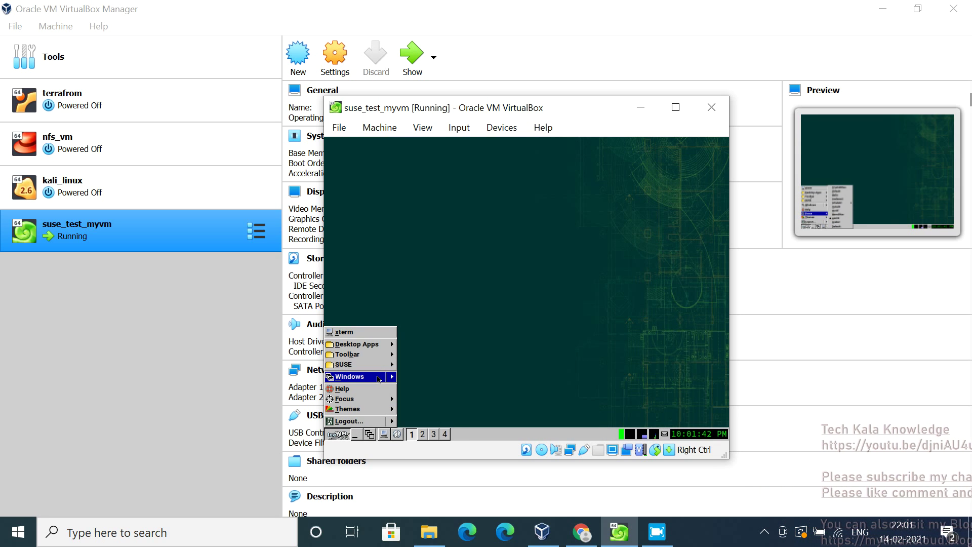
pyautogui.moveTo(375, 368)
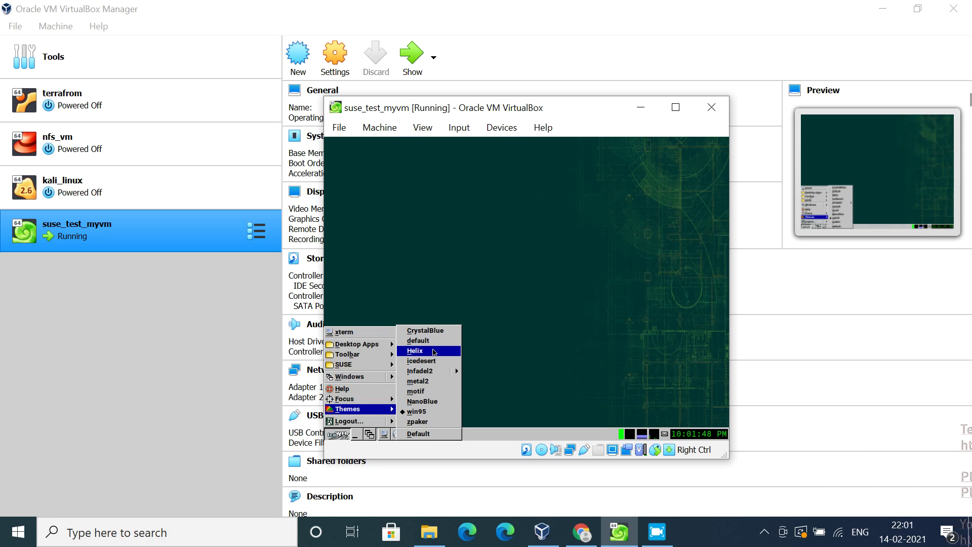
pyautogui.click(433, 351)
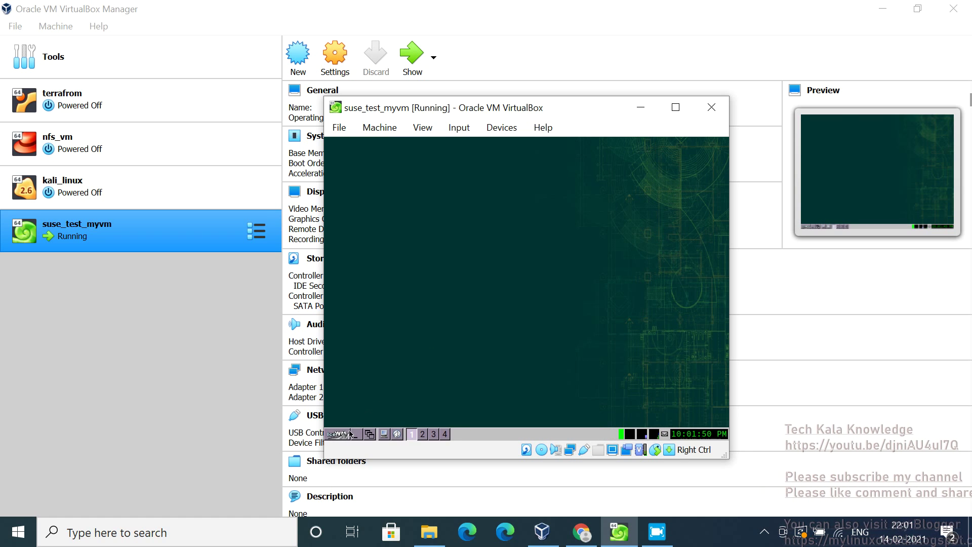
pyautogui.click(345, 437)
pyautogui.moveTo(376, 410)
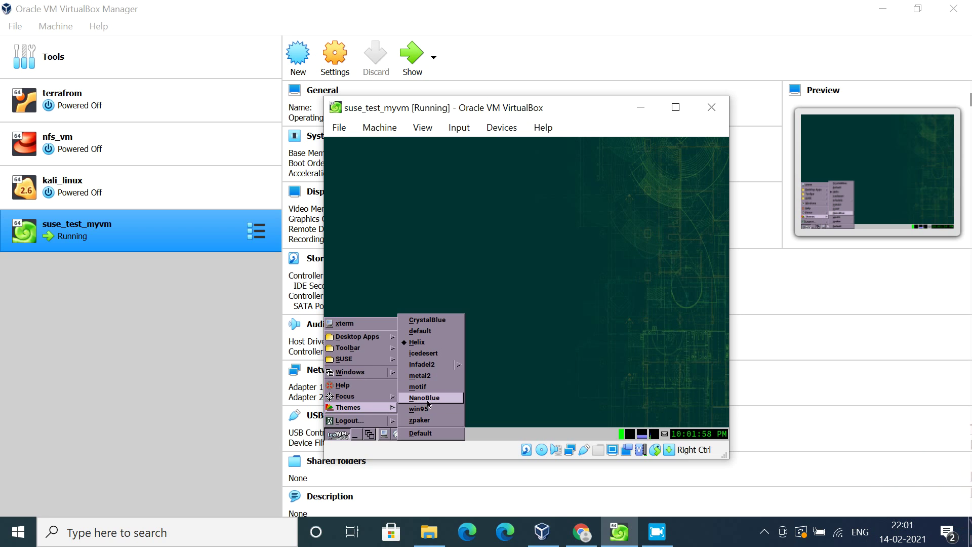
pyautogui.click(428, 401)
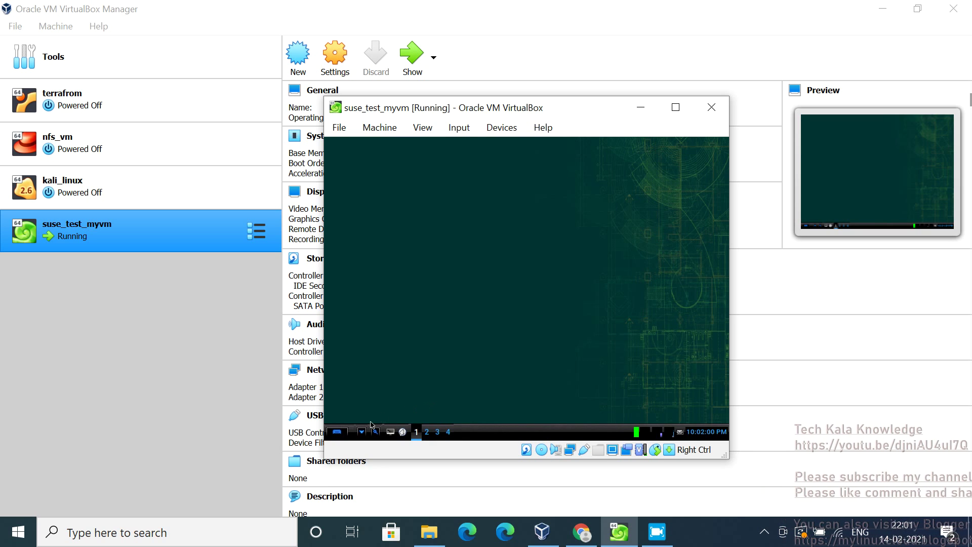
# Restore the win95 theme and switch the guest desktop to workspace 4
pyautogui.click(338, 432)
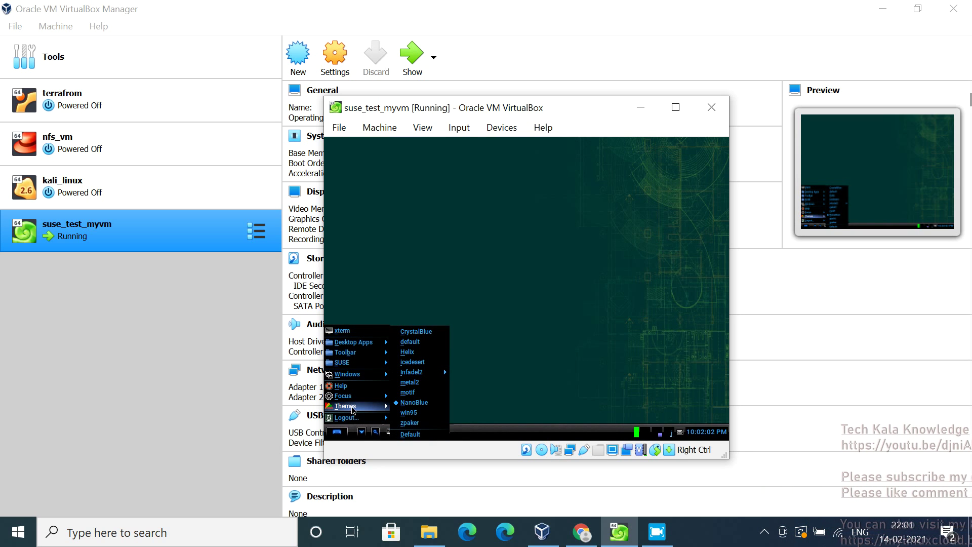
pyautogui.click(410, 414)
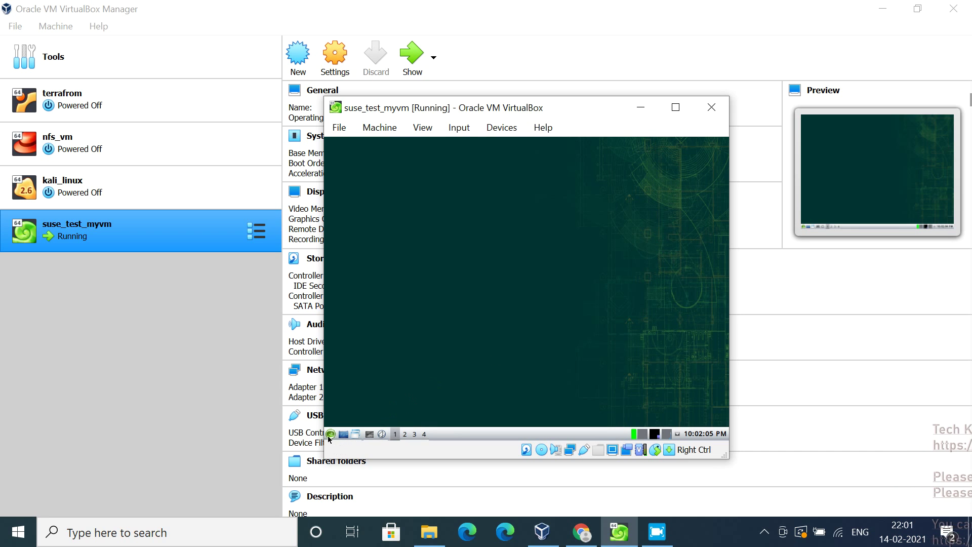
pyautogui.click(330, 435)
pyautogui.moveTo(368, 409)
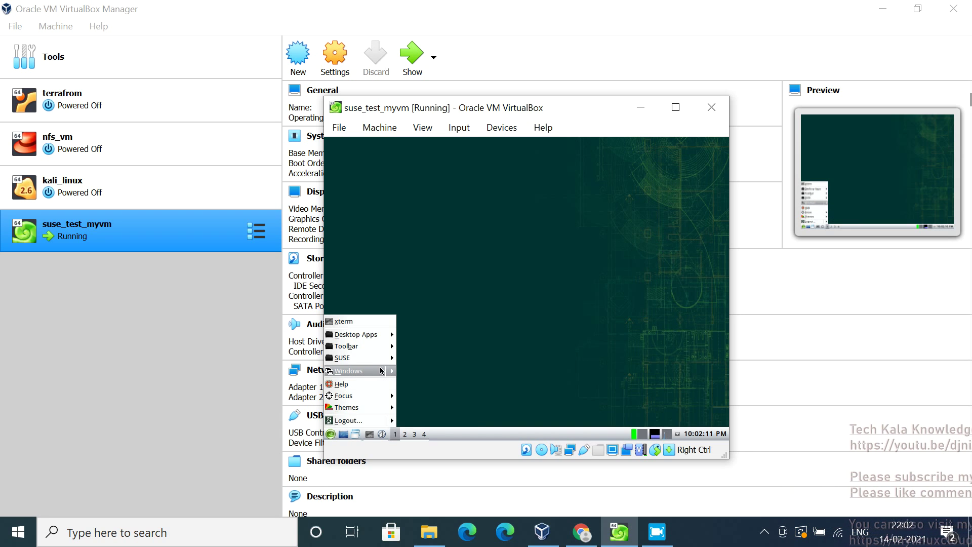
pyautogui.moveTo(393, 374)
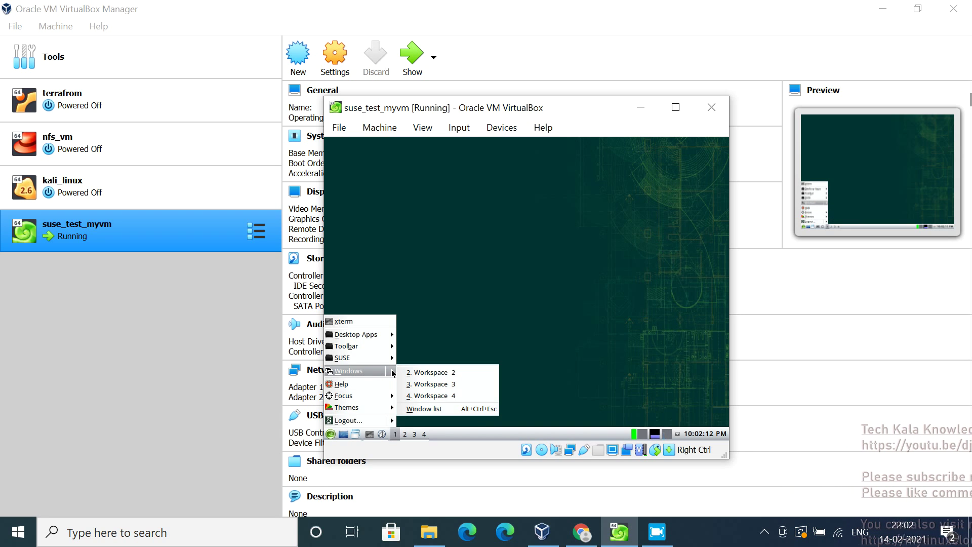
pyautogui.click(450, 399)
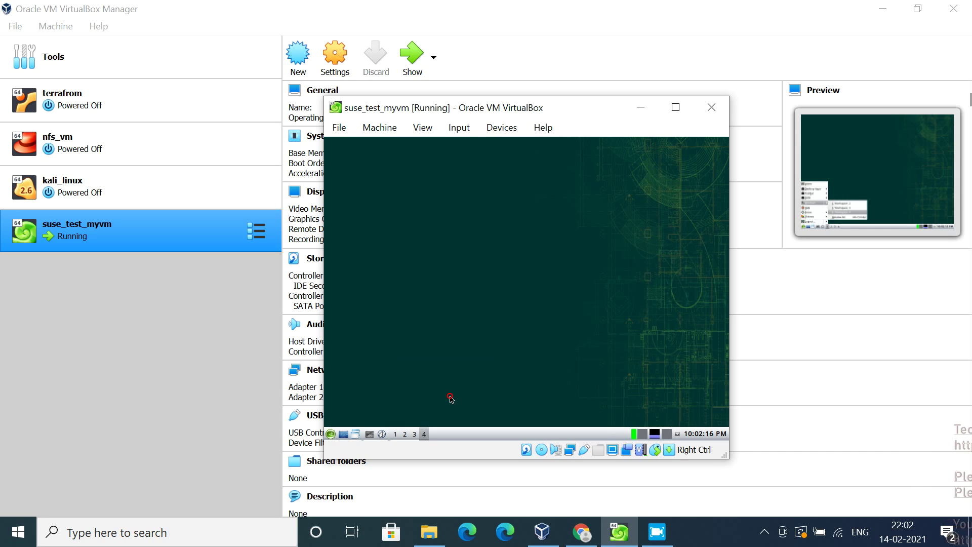
# Browse the guest's SUSE application menus, then bring the application menu up again
pyautogui.click(330, 437)
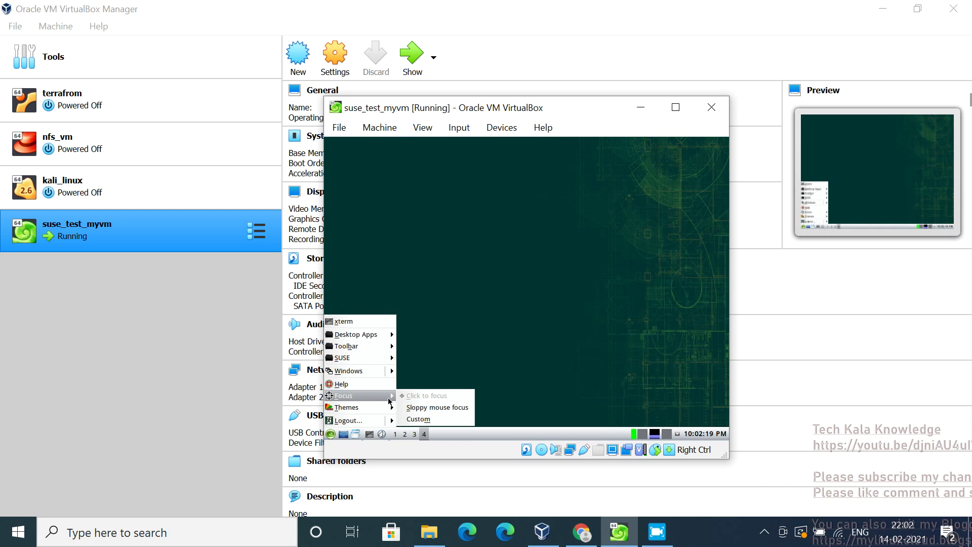
pyautogui.moveTo(360, 359)
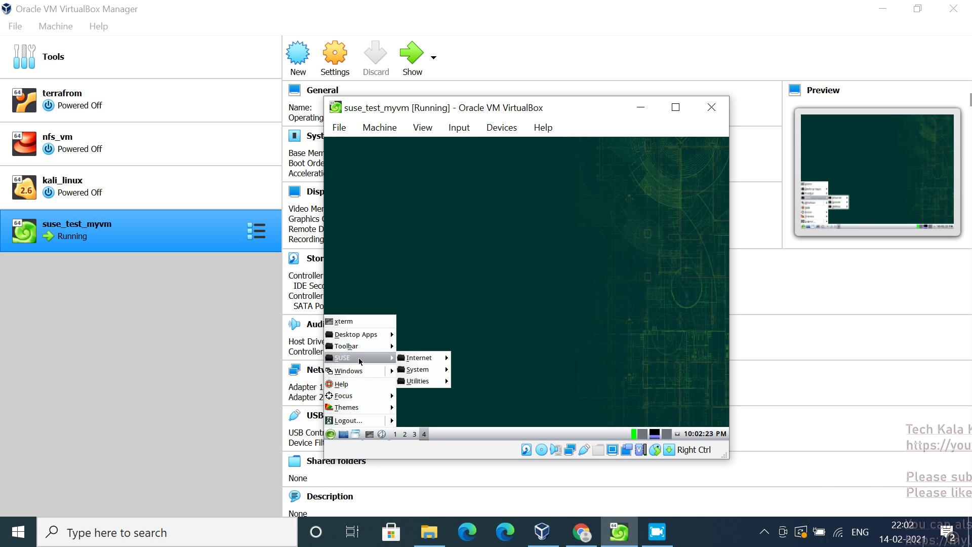
pyautogui.moveTo(420, 381)
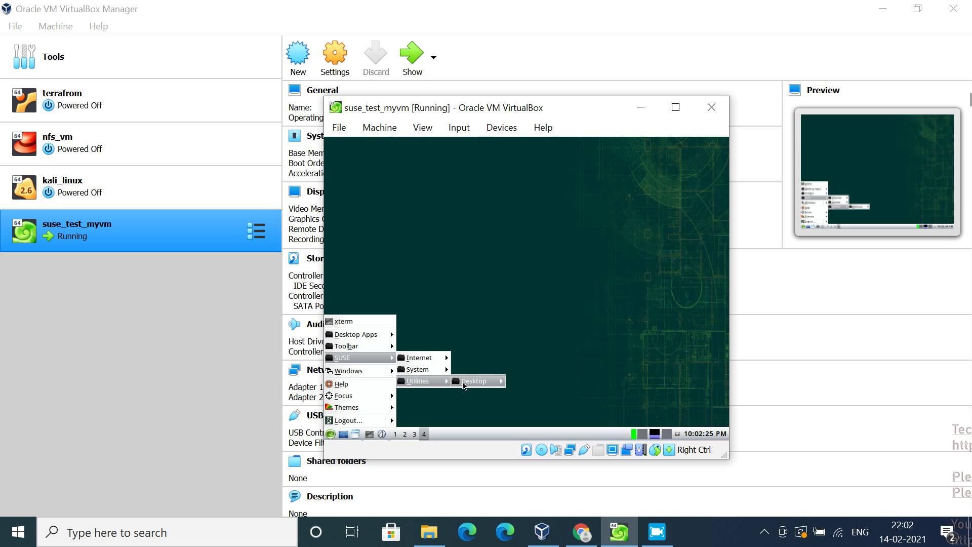
pyautogui.moveTo(464, 385)
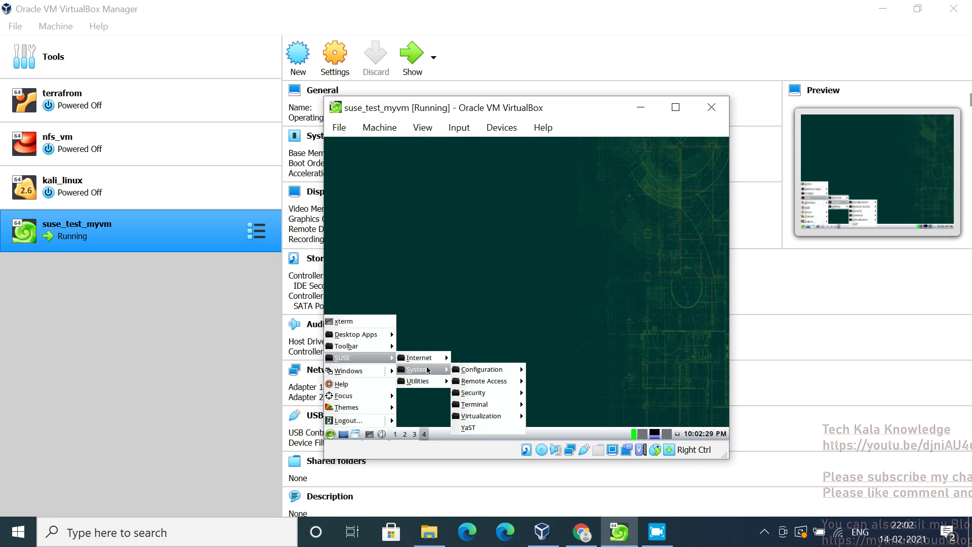
pyautogui.click(483, 290)
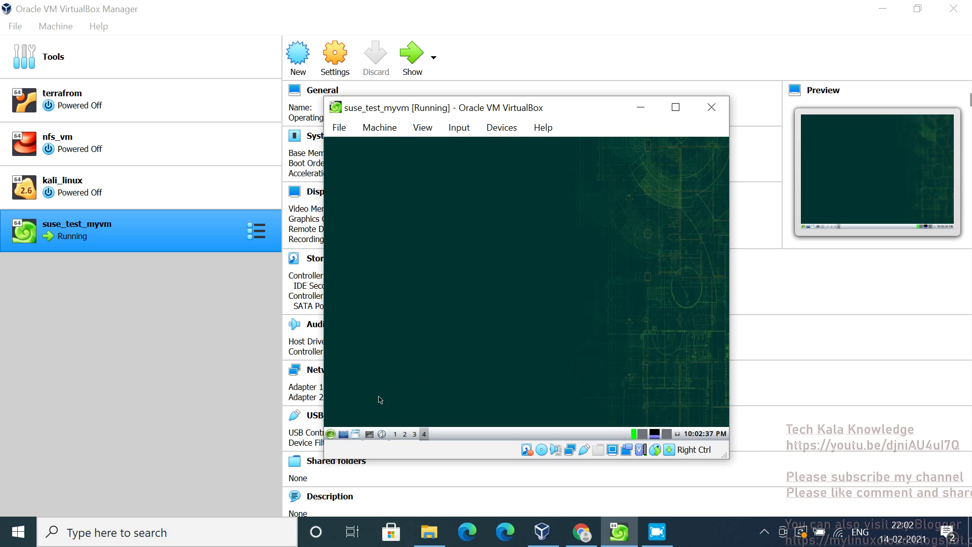
pyautogui.click(337, 434)
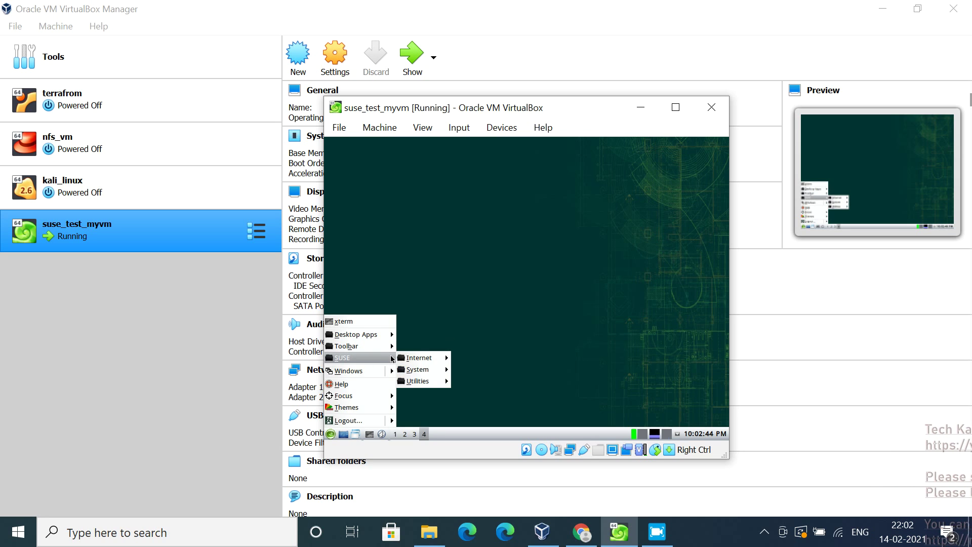
# Launch XTerm from SUSE > System > Terminal in the guest
pyautogui.moveTo(425, 381)
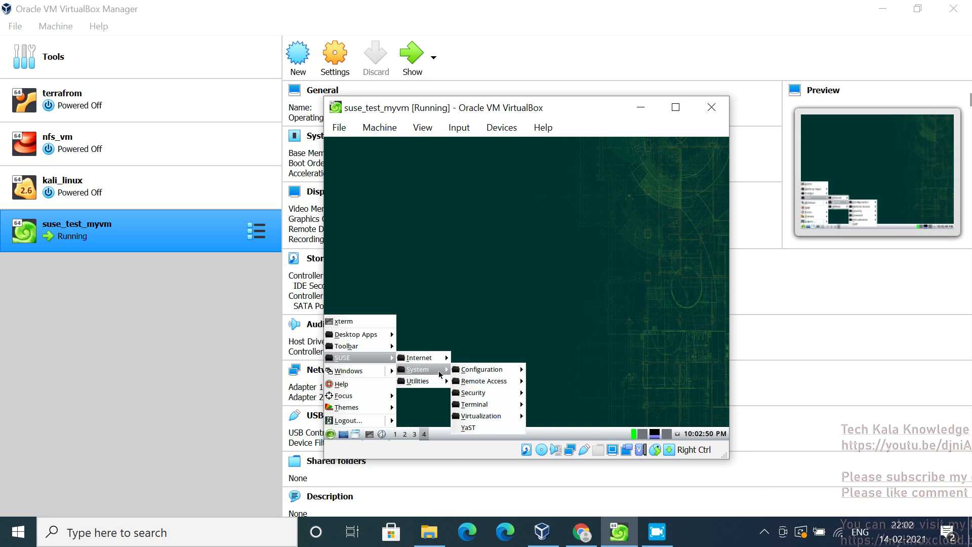
pyautogui.moveTo(504, 405)
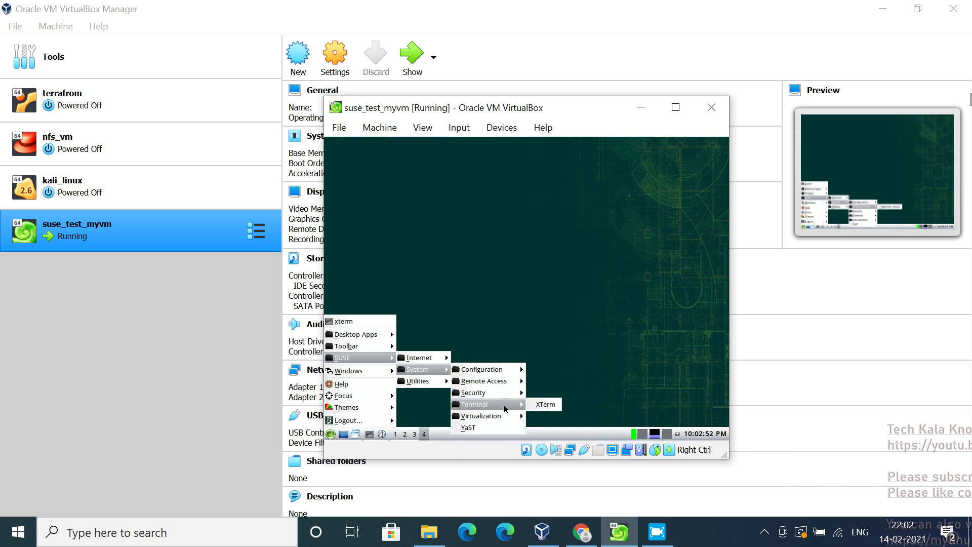
pyautogui.click(505, 406)
pyautogui.click(515, 404)
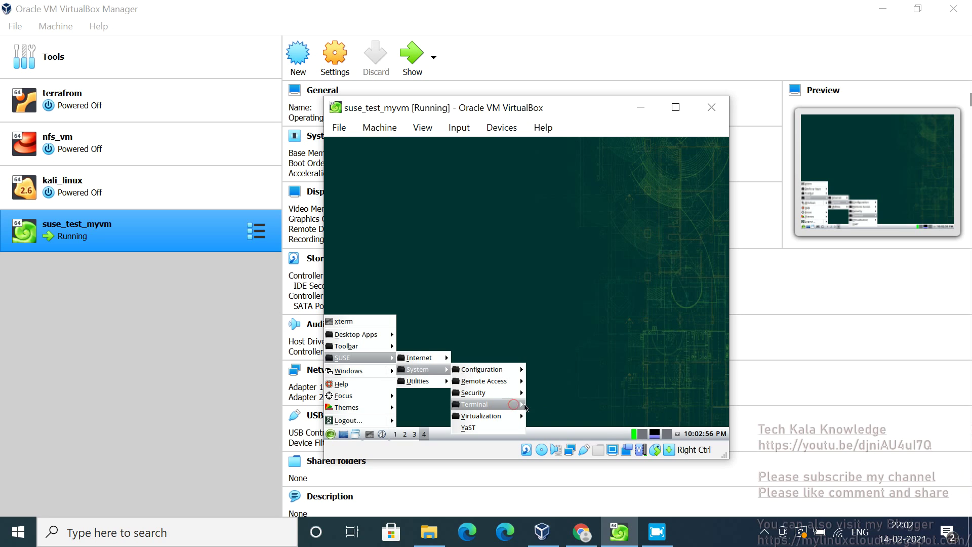
pyautogui.click(537, 407)
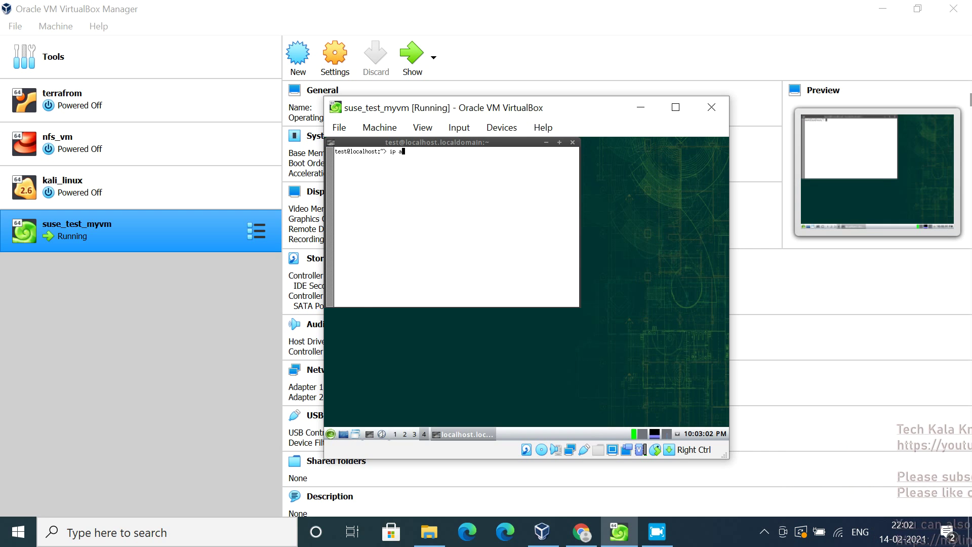
# Run ip a to list interfaces, showing eth0 at 192.168.56.114
pyautogui.write('ip a')
pyautogui.press('Return')
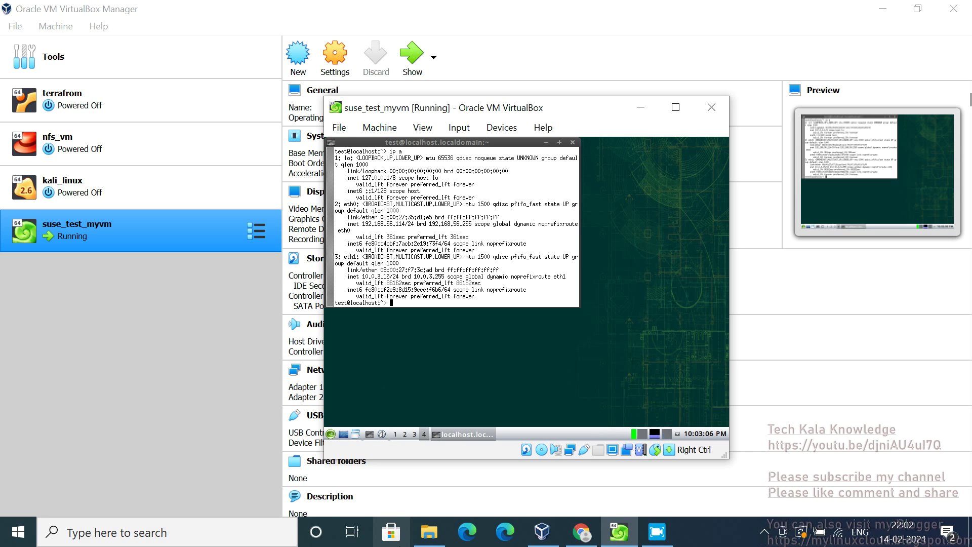
pyautogui.click(270, 533)
# Launch PuTTY and connect over SSH to 192.168.56.114 on port 22
pyautogui.write('pu')
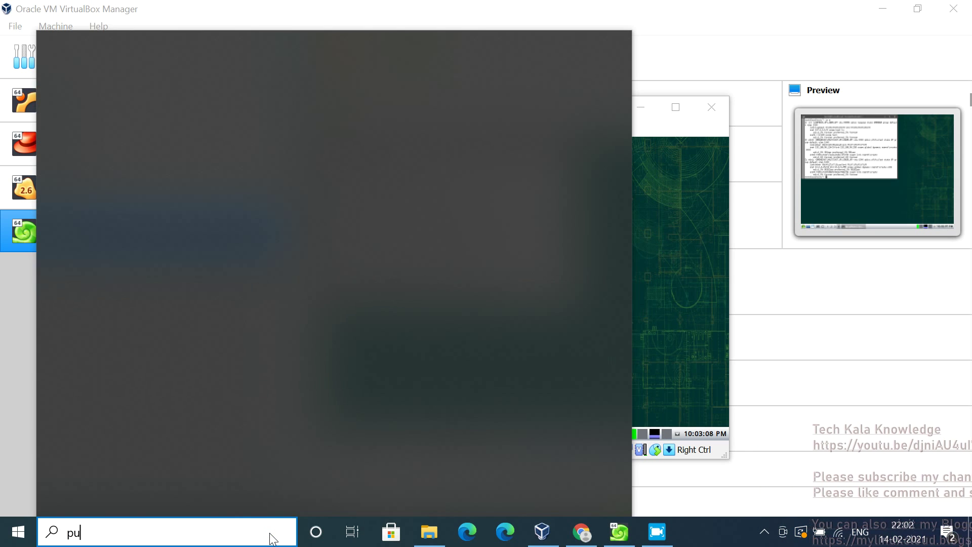
pyautogui.click(152, 108)
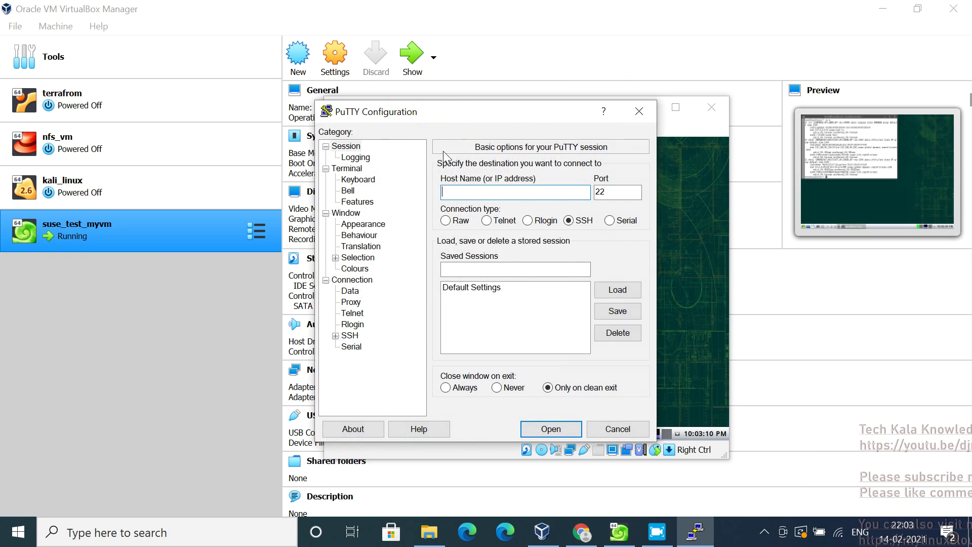
pyautogui.moveTo(413, 118); pyautogui.dragTo(632, 224)
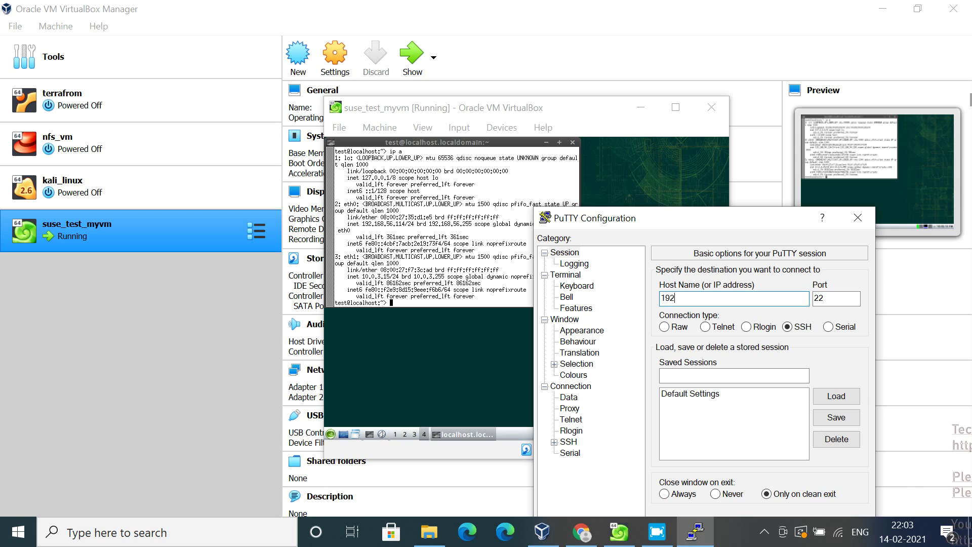
pyautogui.write('192.1')
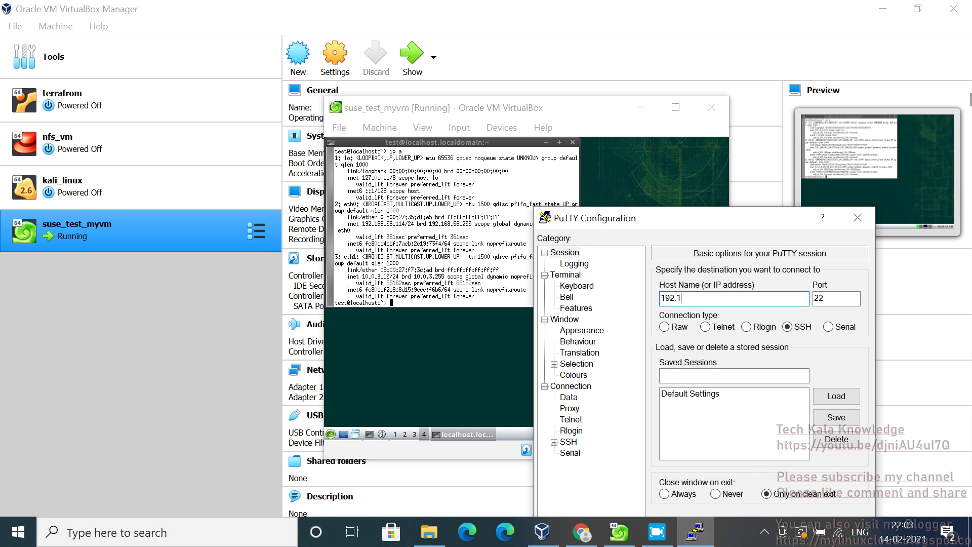
pyautogui.write('68.56.')
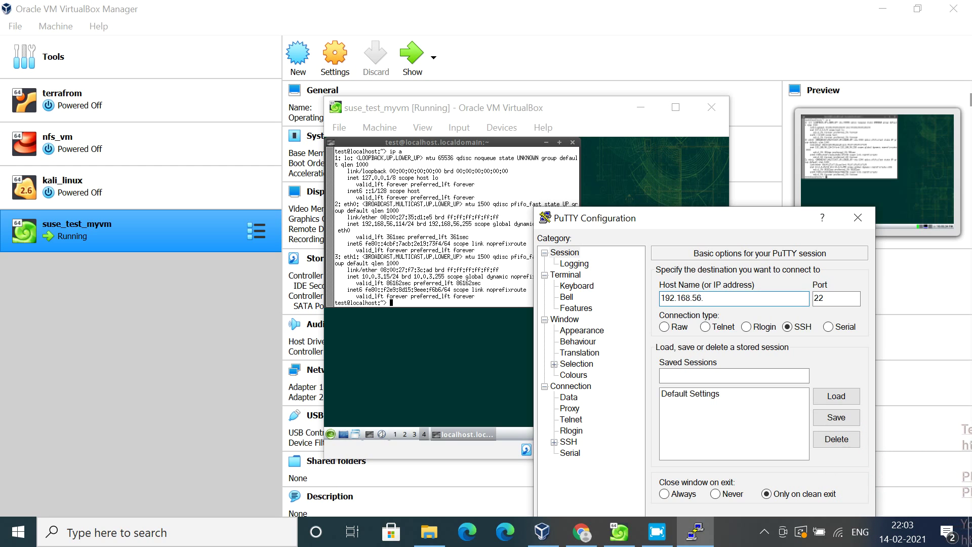
pyautogui.write('114')
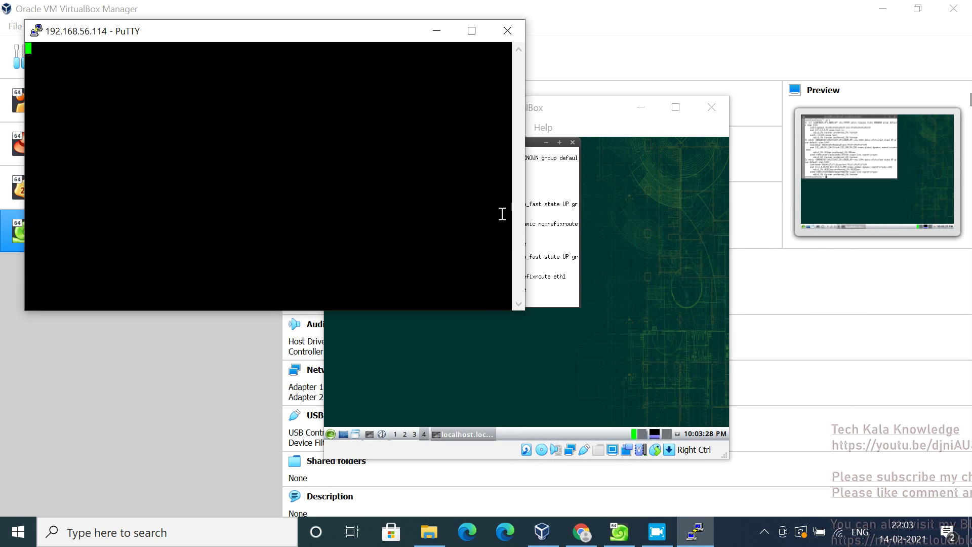
# Return to the VM terminal and become root with sudo su -
pyautogui.moveTo(327, 40); pyautogui.dragTo(747, 170)
pyautogui.click(456, 258)
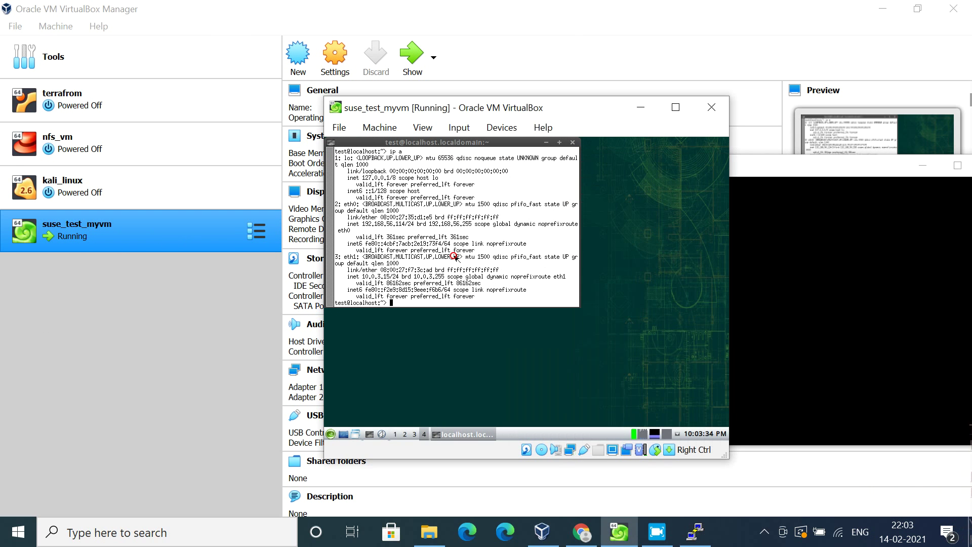
pyautogui.write('sudo su -')
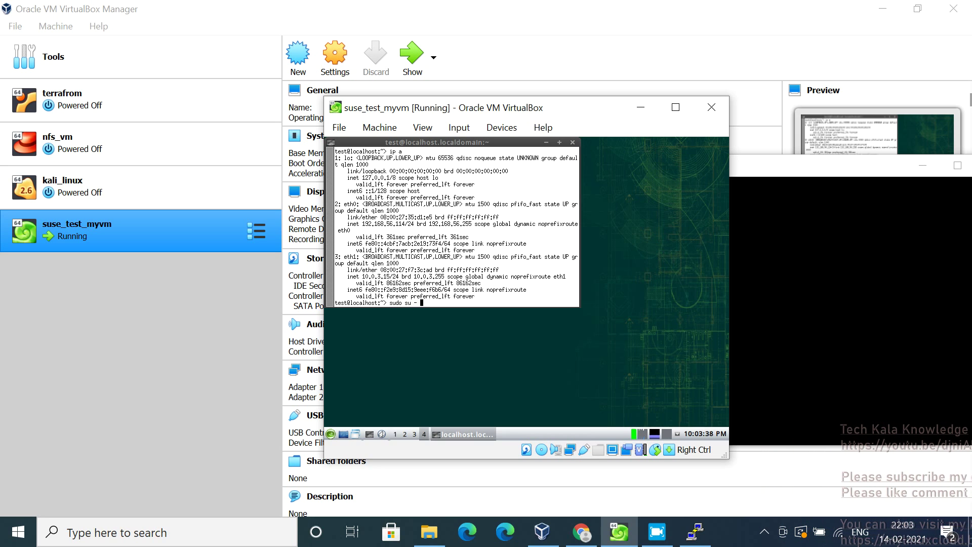
pyautogui.press('Return')
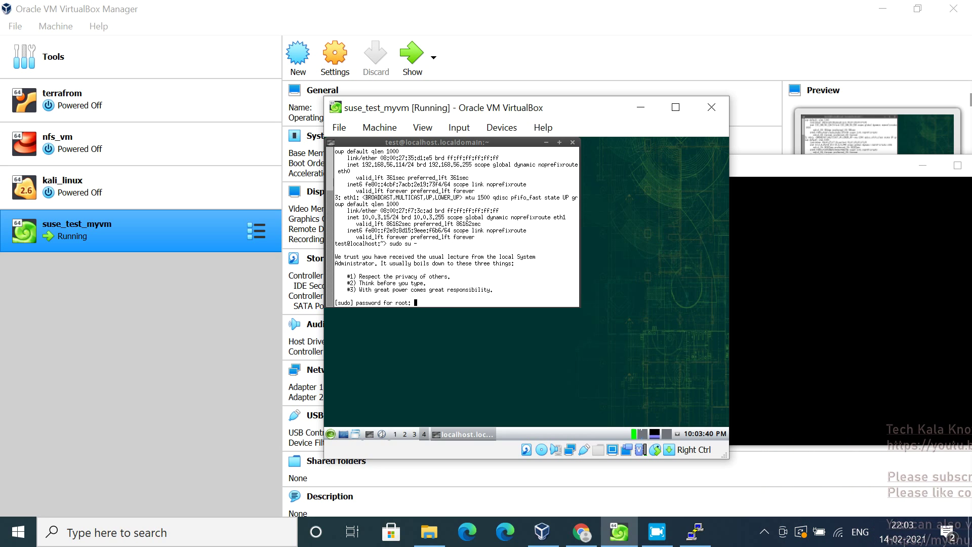
pyautogui.press('Return')
pyautogui.press('Return')
pyautogui.press('Return')
pyautogui.press('Return')
pyautogui.press('Return')
pyautogui.press('Return')
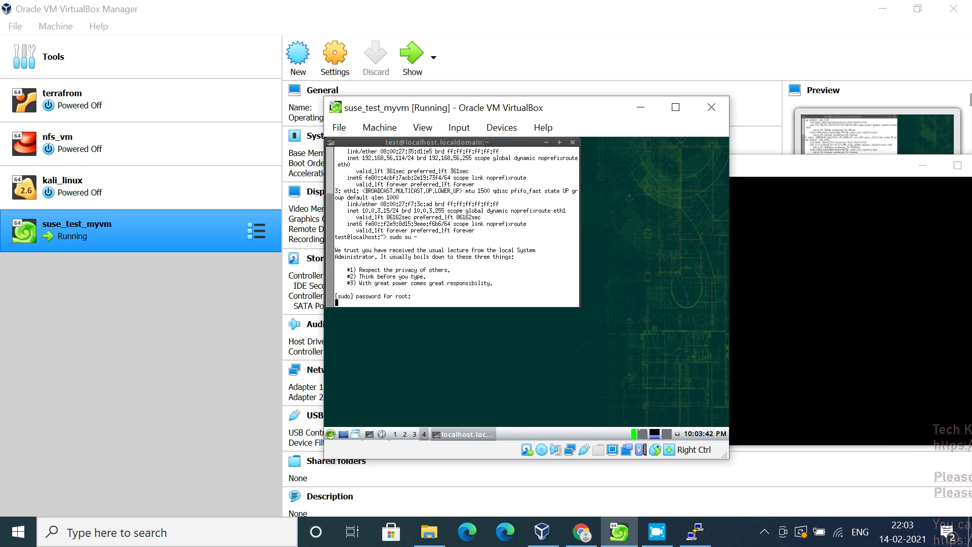
pyautogui.press('Return')
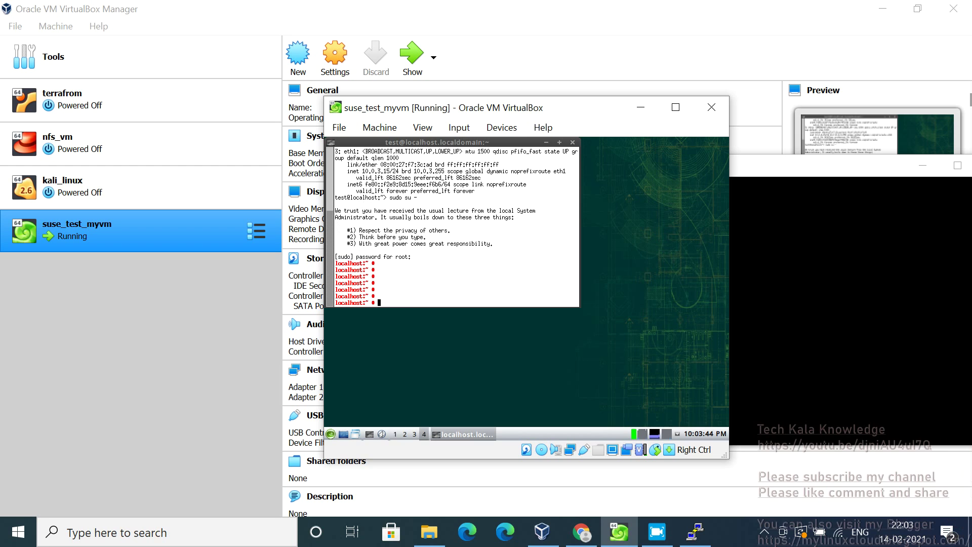
# Check the sshd service status with systemctl status sshd
pyautogui.write('systemctl statu')
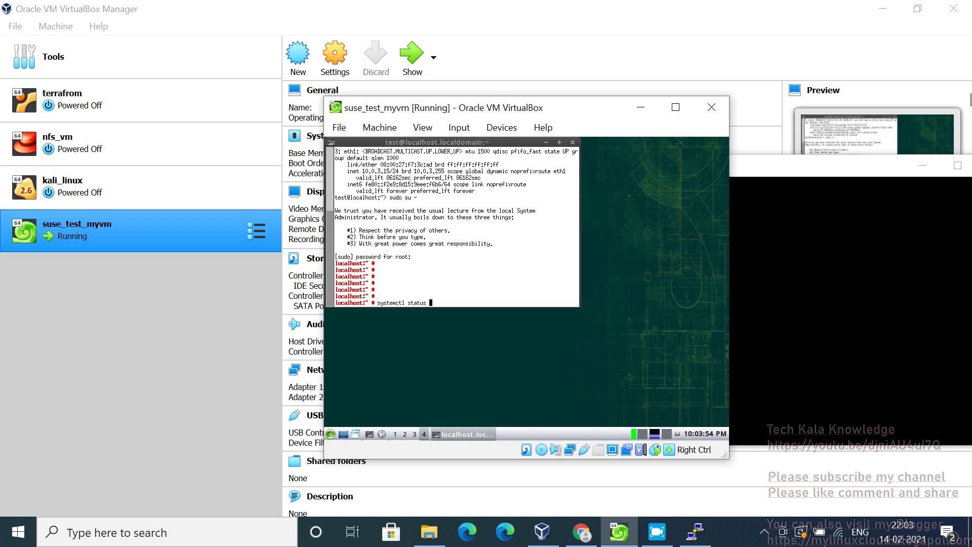
pyautogui.write('sshd')
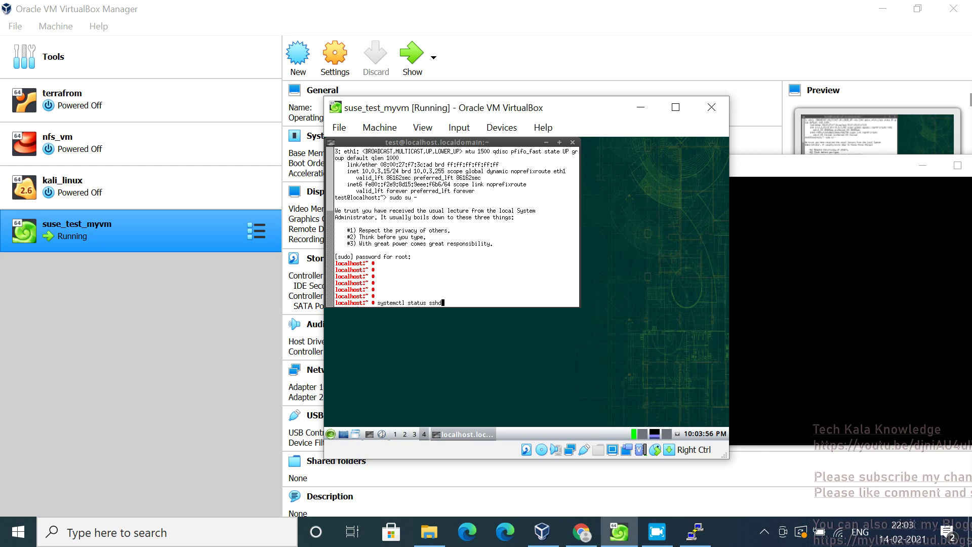
pyautogui.press('Return')
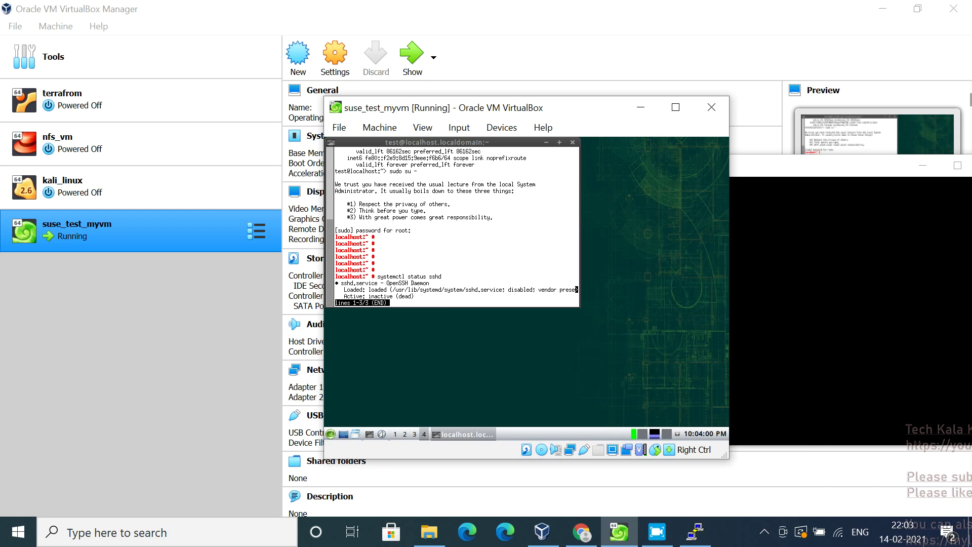
pyautogui.press('q')
# Run systemctl start sshd and confirm sshd reports active (running)
pyautogui.press('Up')
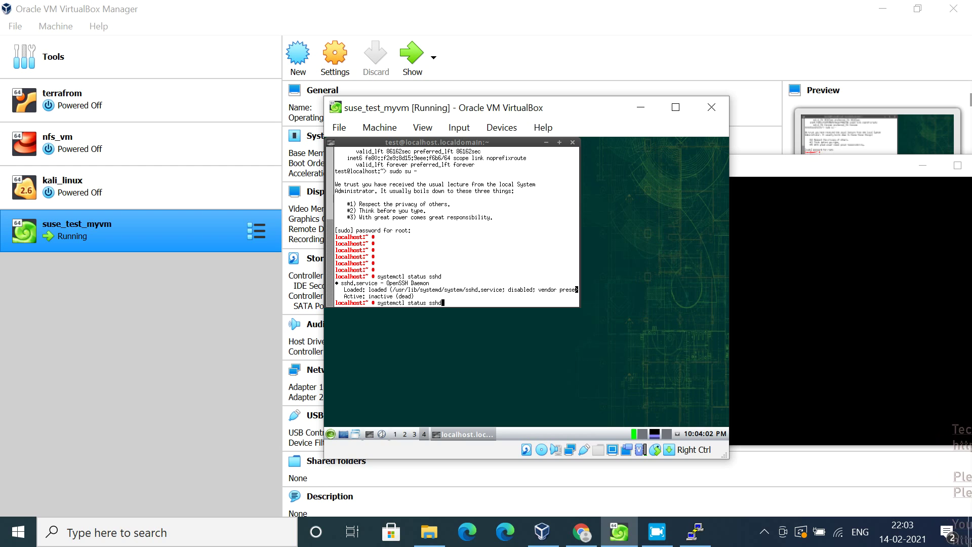
pyautogui.press('Left')
pyautogui.press('Left')
pyautogui.press('BackSpace')
pyautogui.press('BackSpace')
pyautogui.press('BackSpace')
pyautogui.press('BackSpace')
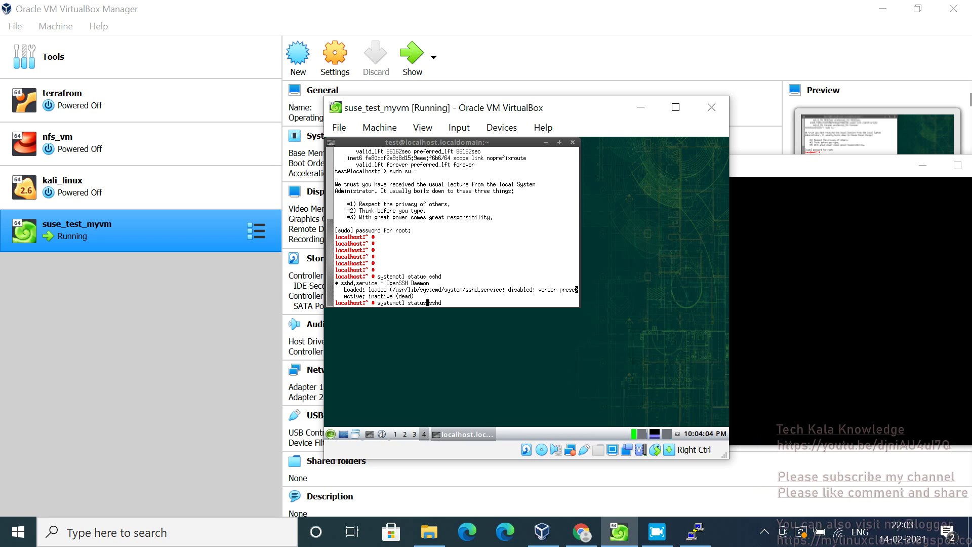
pyautogui.write('art')
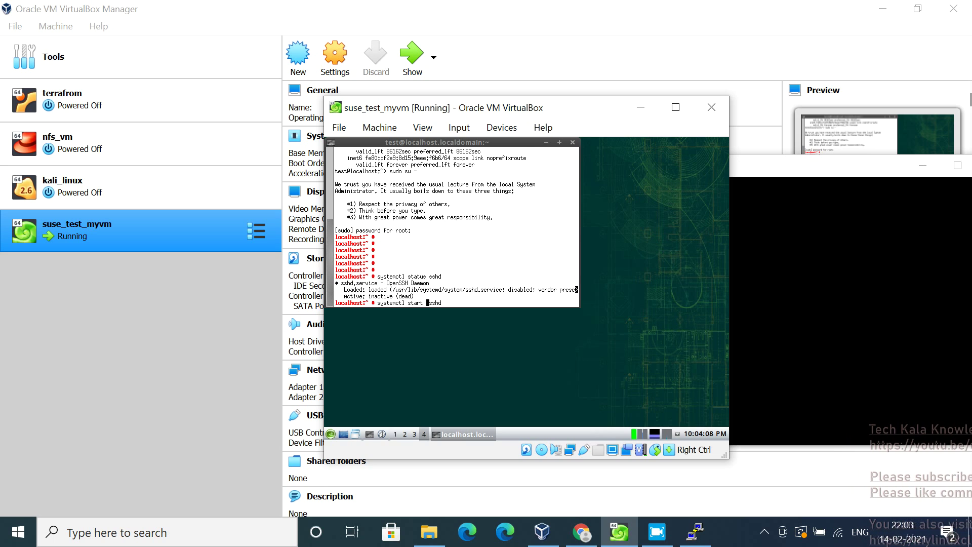
pyautogui.press('Return')
pyautogui.press('Up')
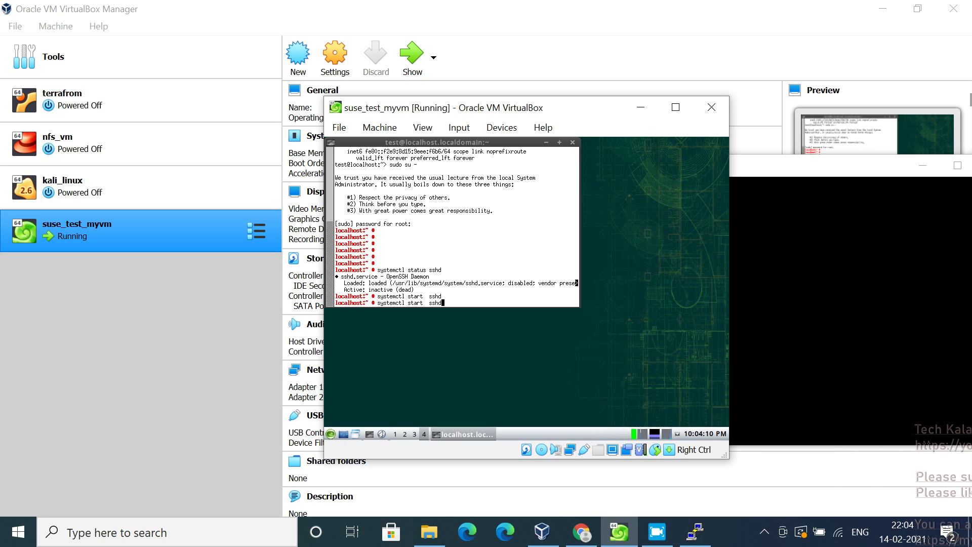
pyautogui.press('Return')
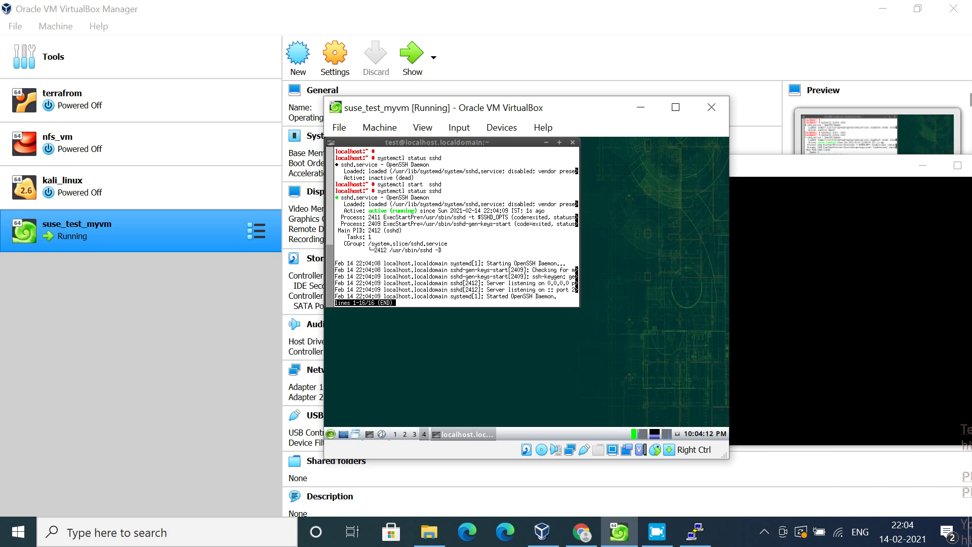
# Dismiss PuTTY's connection-timed-out error and restart the session from the window menu
pyautogui.click(754, 170)
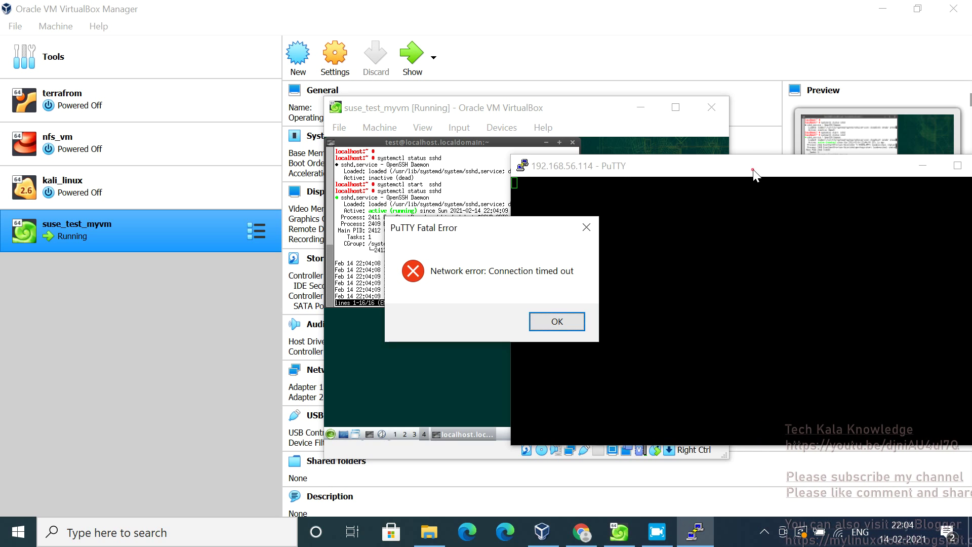
pyautogui.click(565, 322)
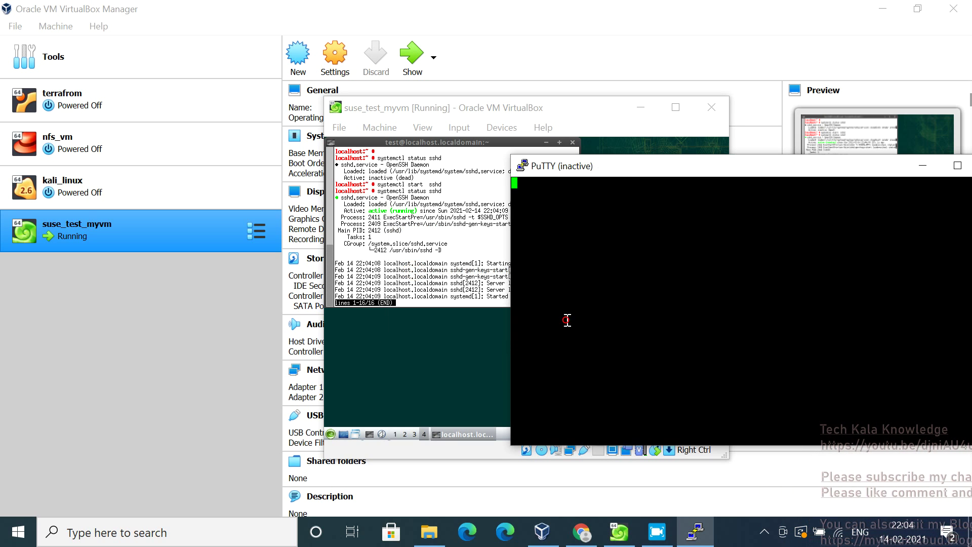
pyautogui.rightClick(717, 164)
pyautogui.click(758, 309)
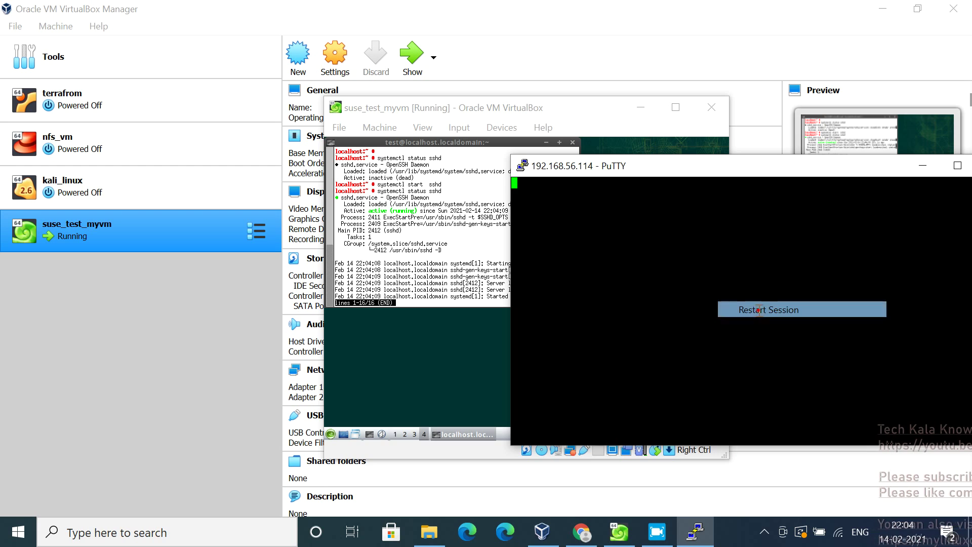
# In the VM console, run ip a to confirm eth0 is 192.168.56.114
pyautogui.click(414, 215)
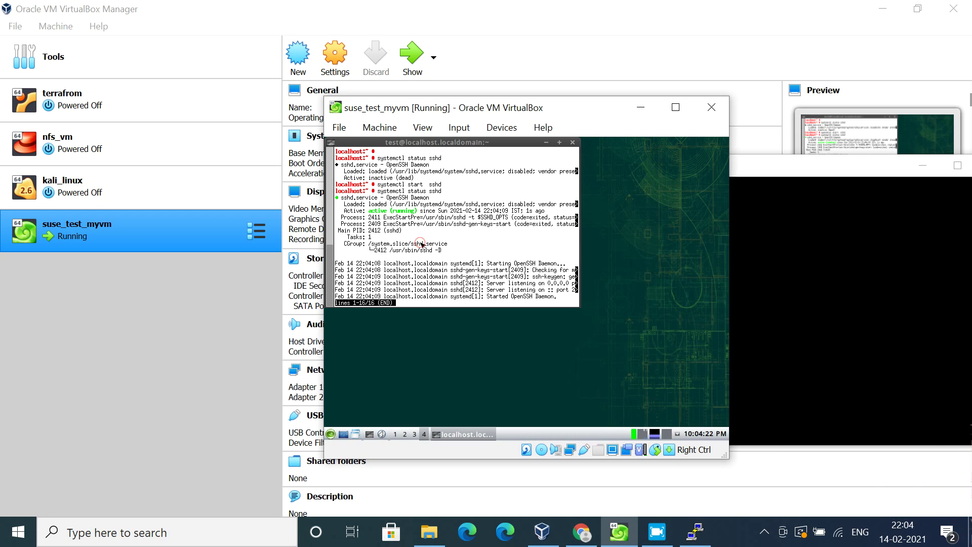
pyautogui.press('q')
pyautogui.press('Return')
pyautogui.press('Return')
pyautogui.press('Return')
pyautogui.press('Return')
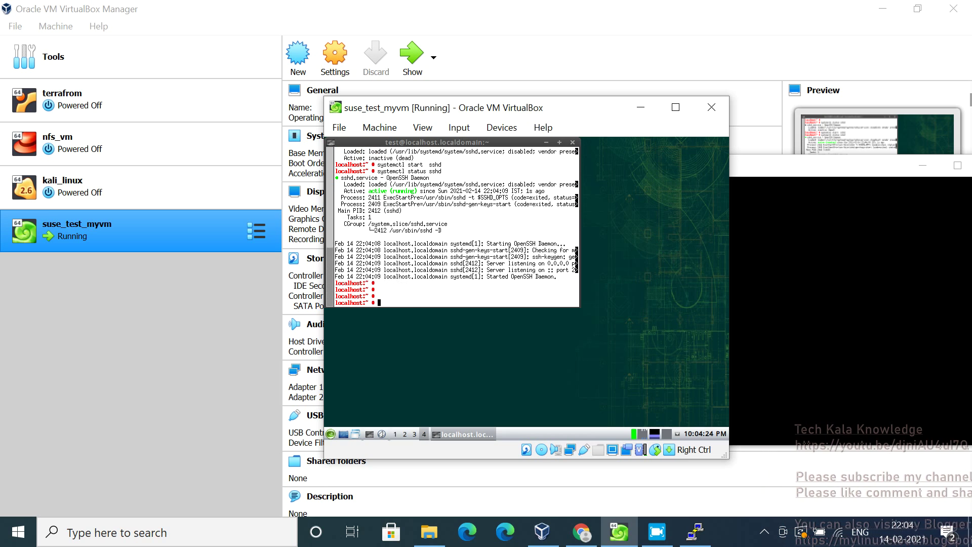
pyautogui.write('ip ')
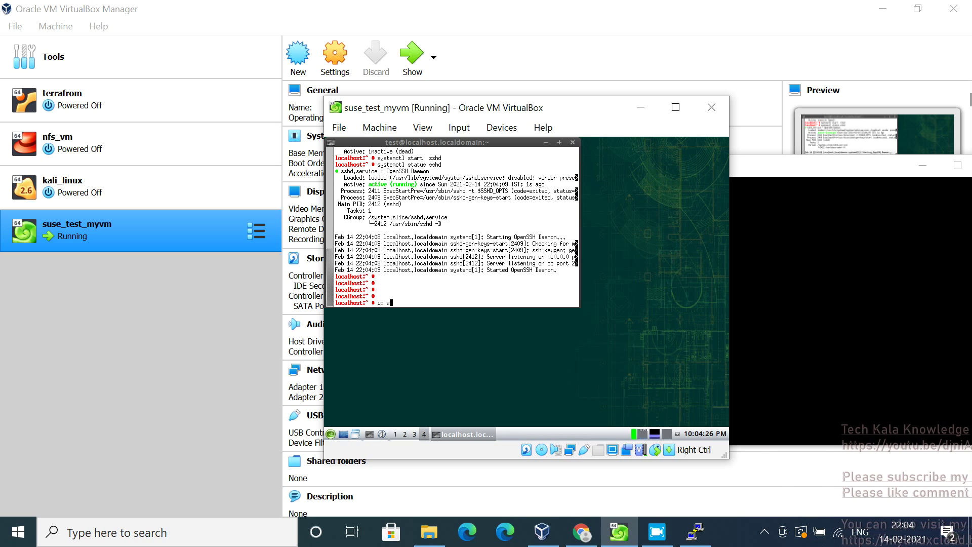
pyautogui.write('a')
pyautogui.press('Return')
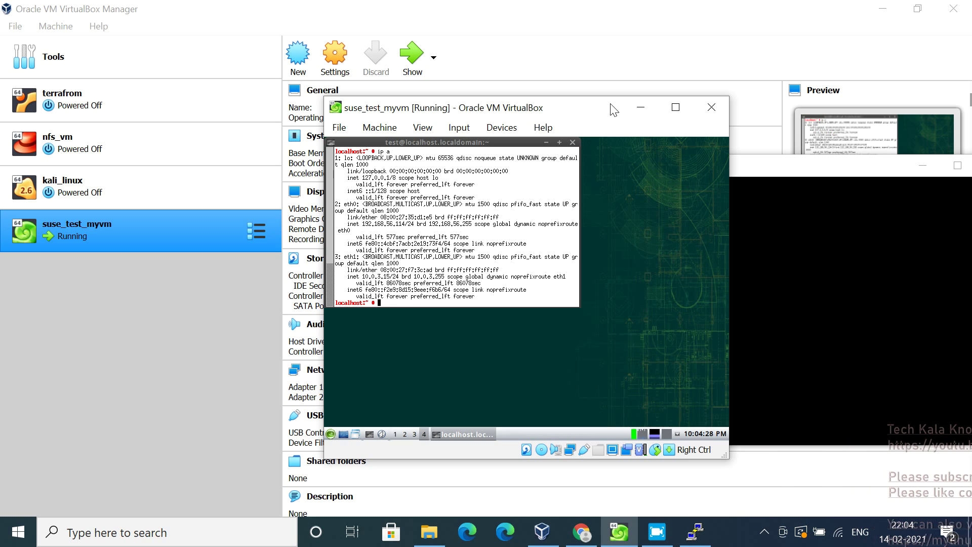
# Dismiss PuTTY's second connection-timed-out error and return to the VM console prompt
pyautogui.click(780, 173)
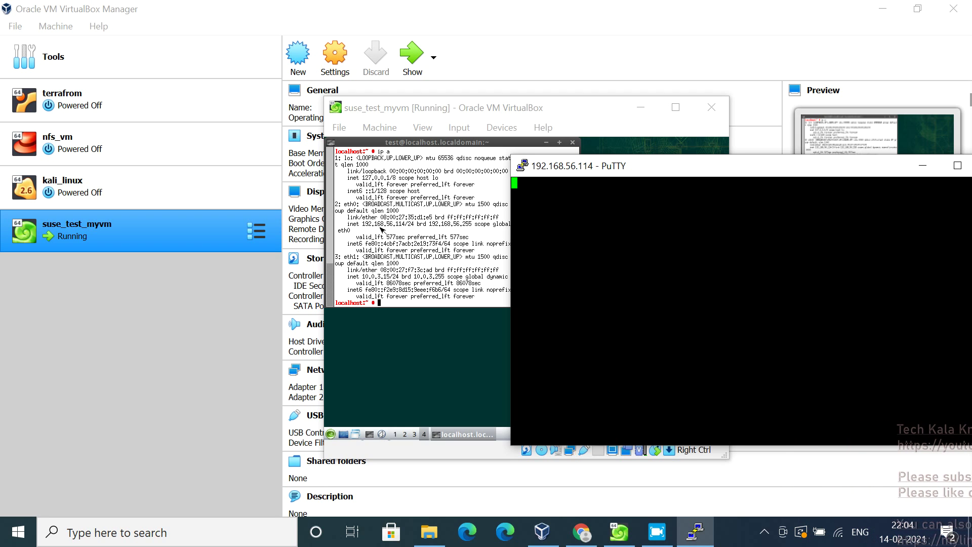
pyautogui.click(383, 230)
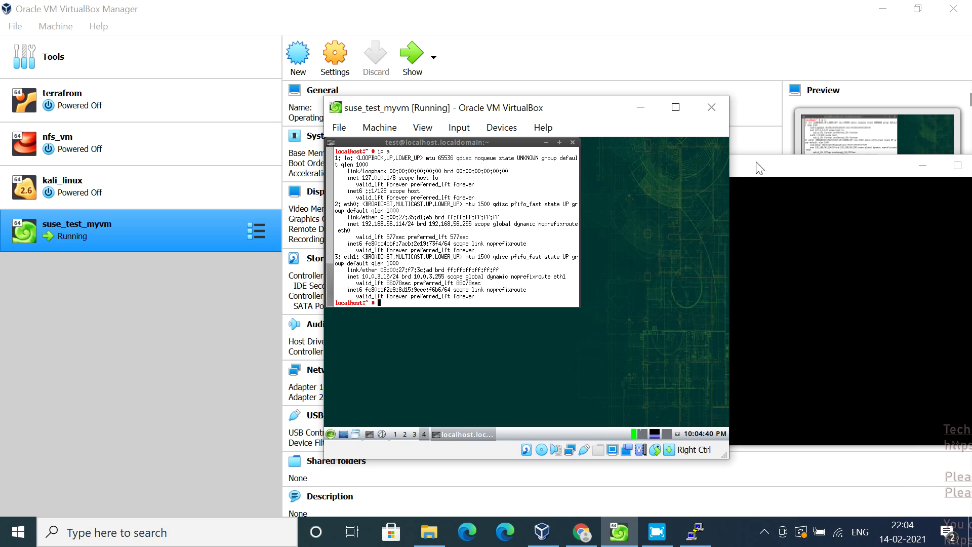
pyautogui.click(757, 167)
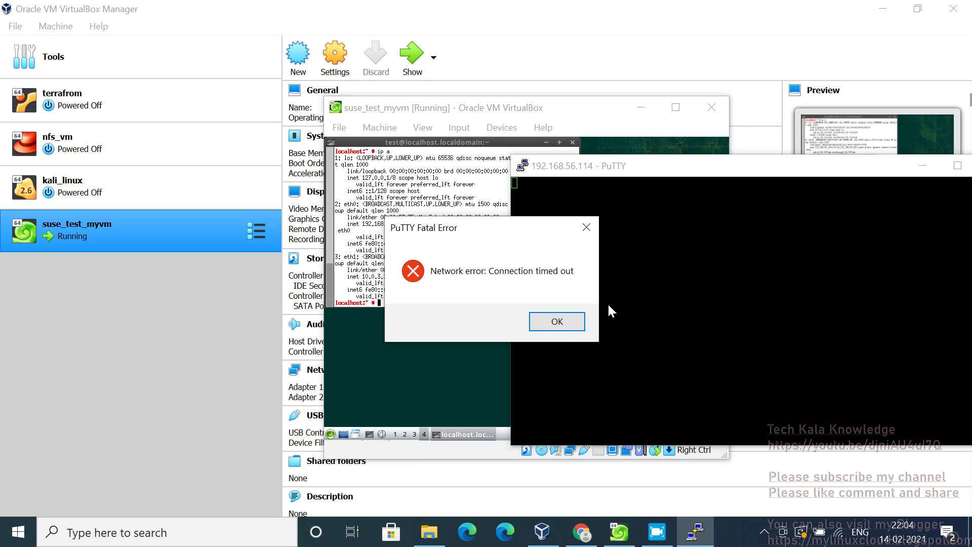
pyautogui.click(562, 329)
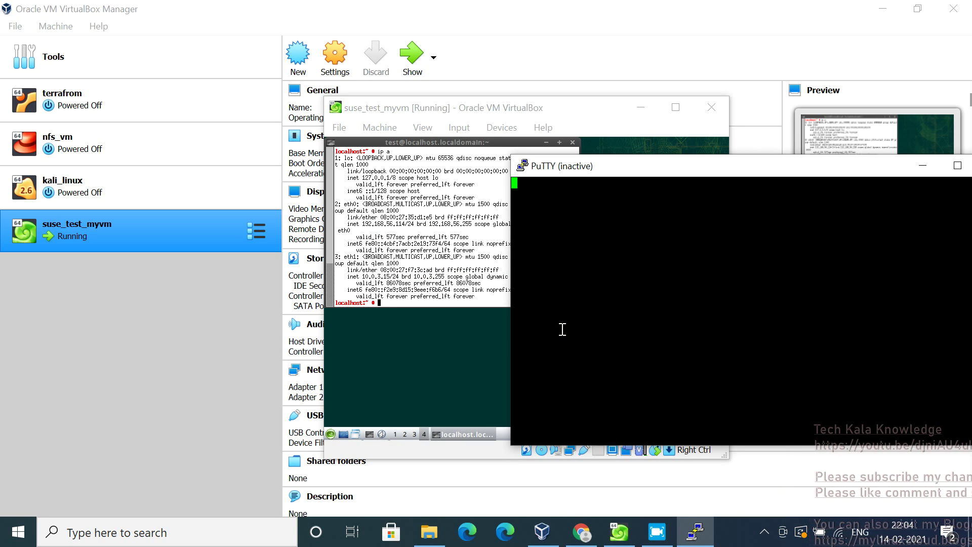
pyautogui.click(441, 268)
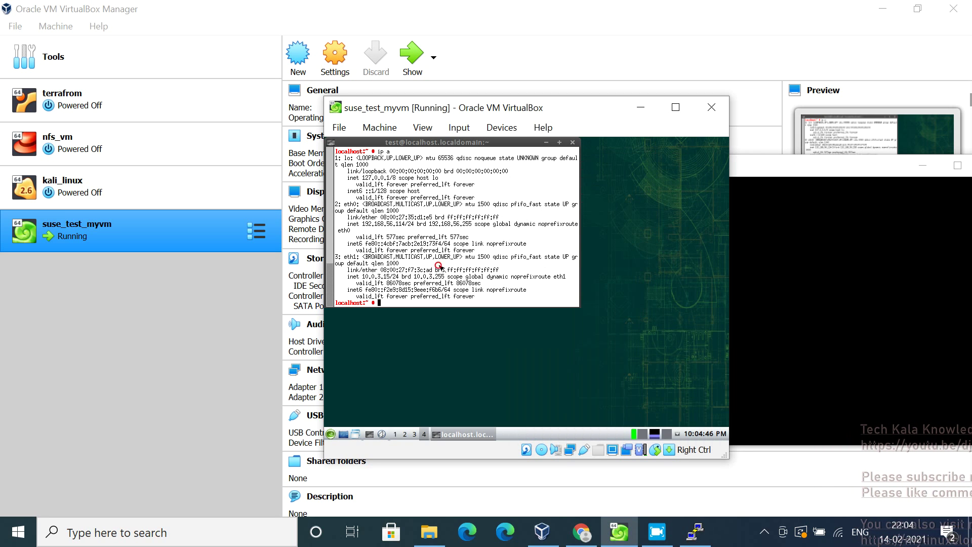
pyautogui.press('Return')
pyautogui.press('Return')
pyautogui.press('Return')
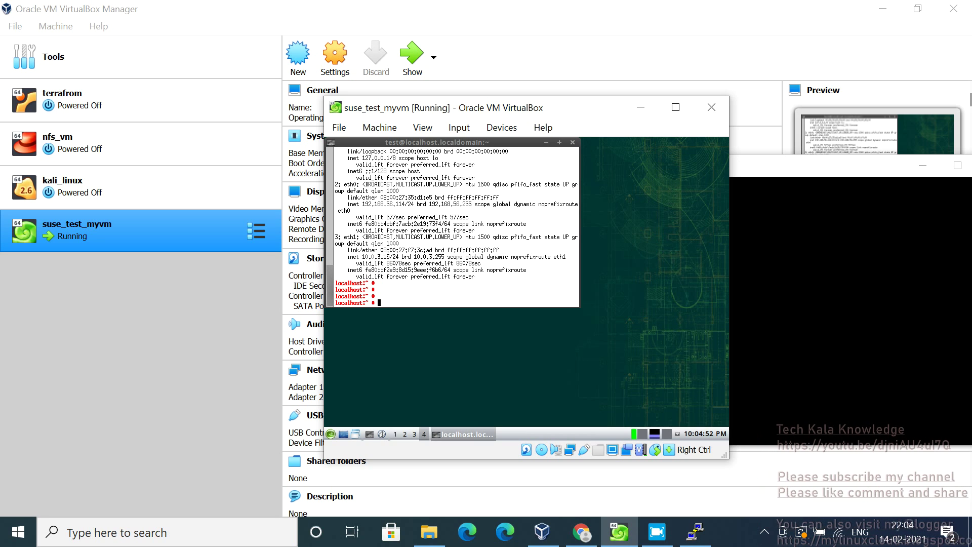
pyautogui.press('Return')
pyautogui.press('Return')
pyautogui.press('Return')
pyautogui.press('Return')
pyautogui.press('Return')
pyautogui.press('Return')
pyautogui.press('Return')
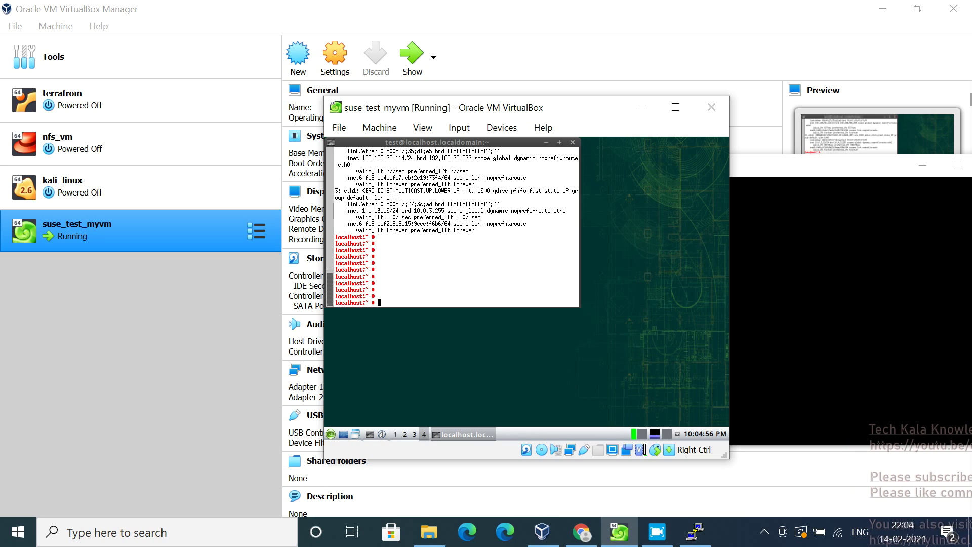
# Restart the inactive PuTTY session to 192.168.56.114
pyautogui.click(827, 173)
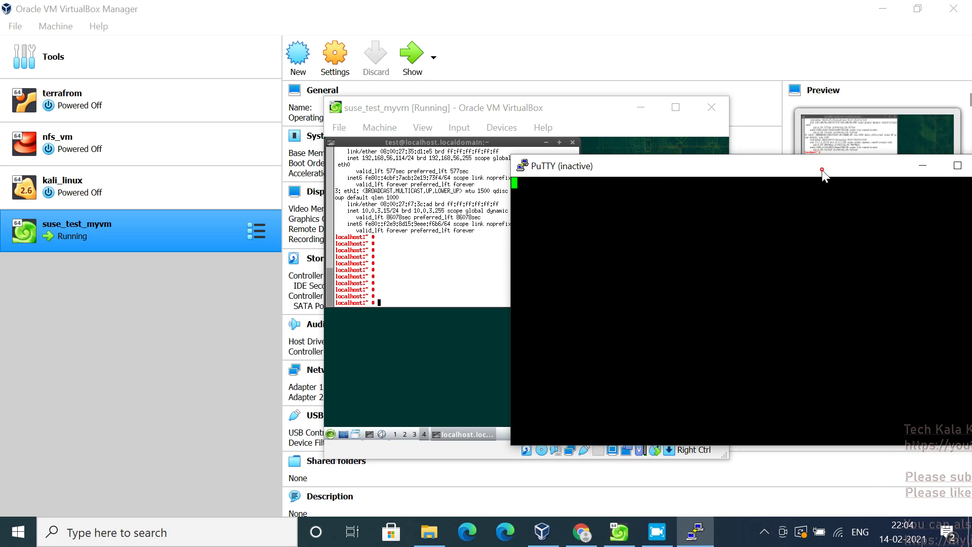
pyautogui.rightClick(656, 174)
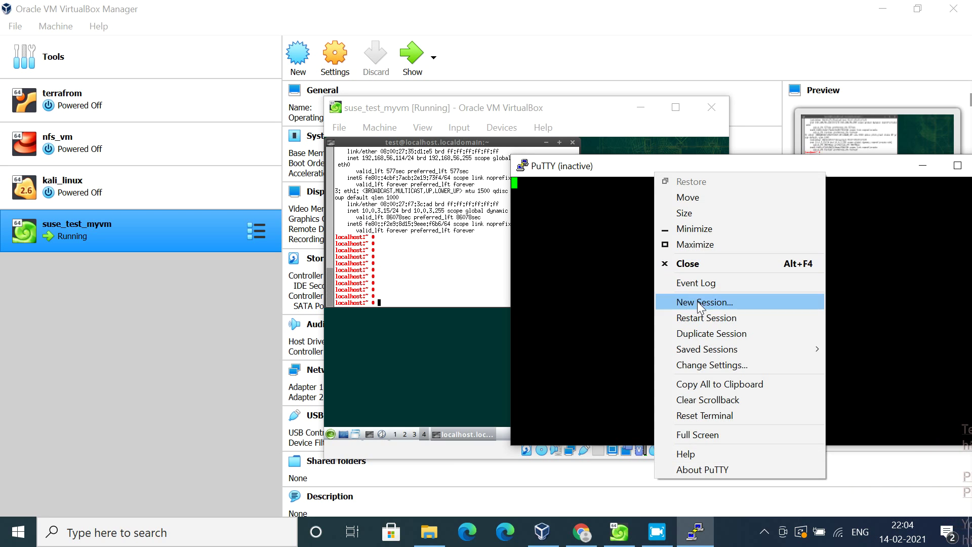
pyautogui.click(698, 318)
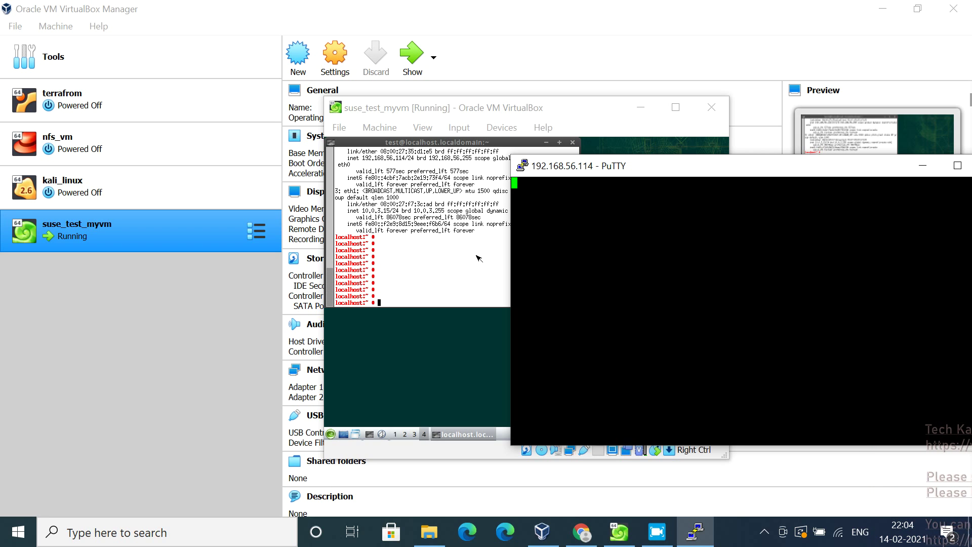
pyautogui.click(478, 258)
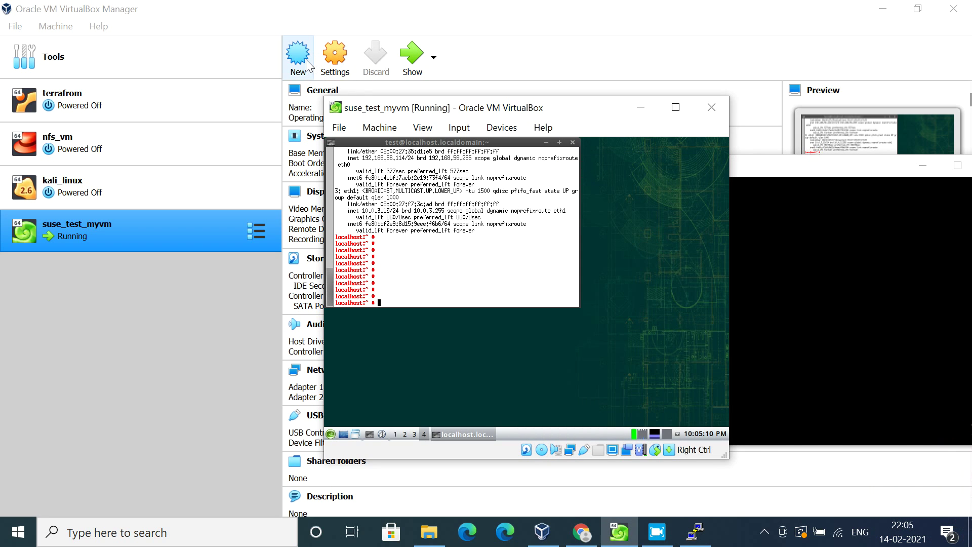
pyautogui.click(351, 63)
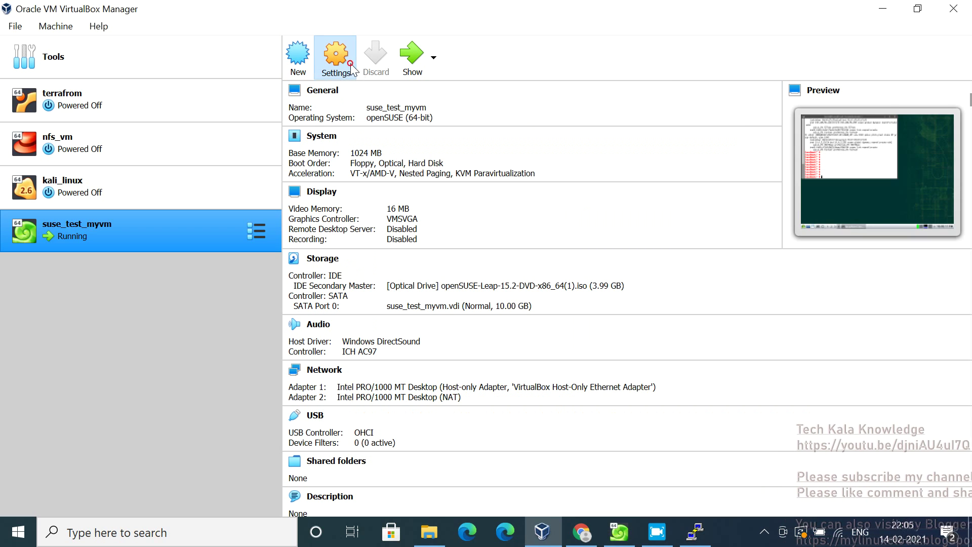
pyautogui.click(350, 63)
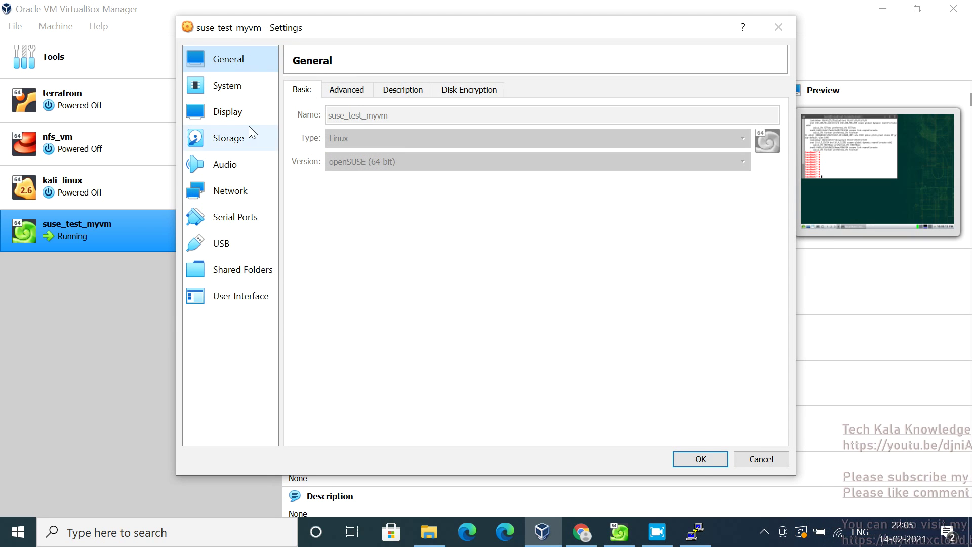
pyautogui.click(241, 195)
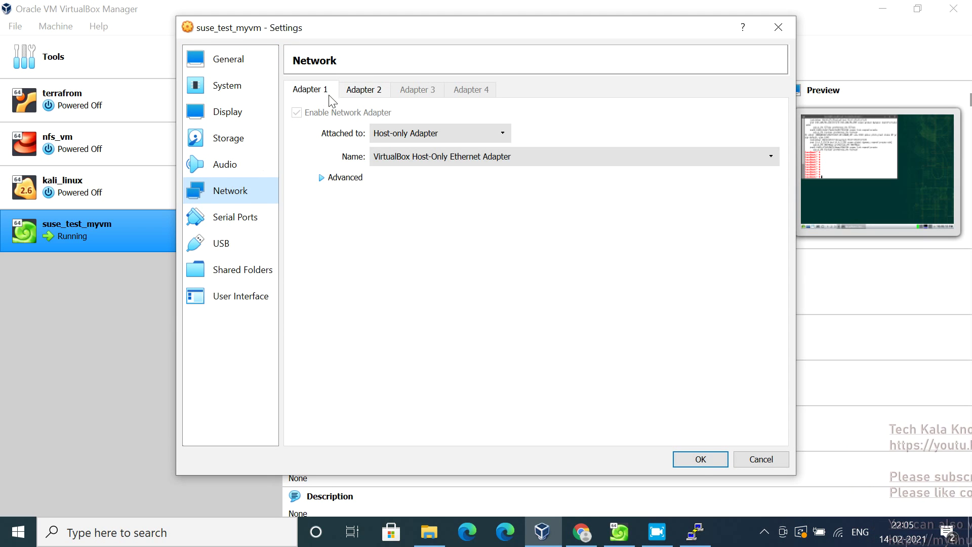
pyautogui.click(319, 178)
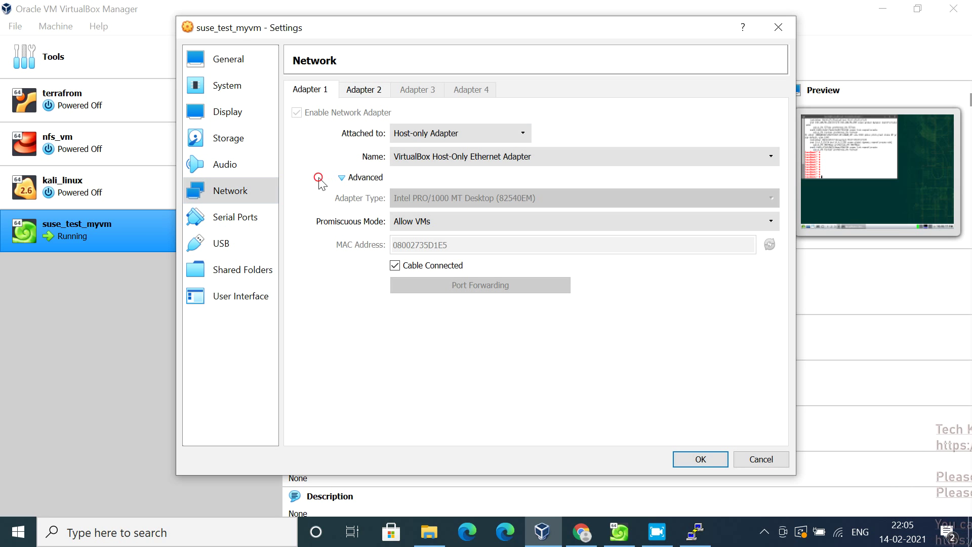
pyautogui.click(364, 91)
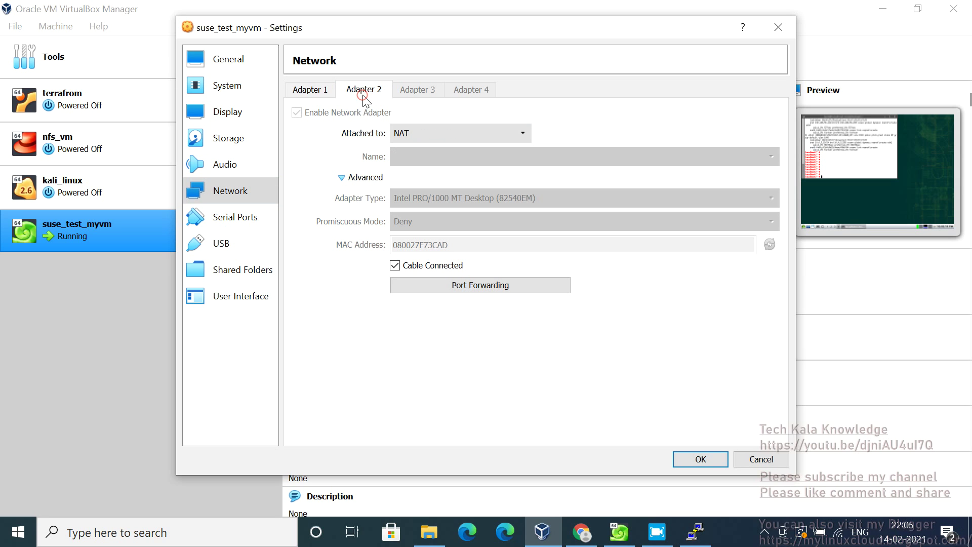
pyautogui.click(770, 461)
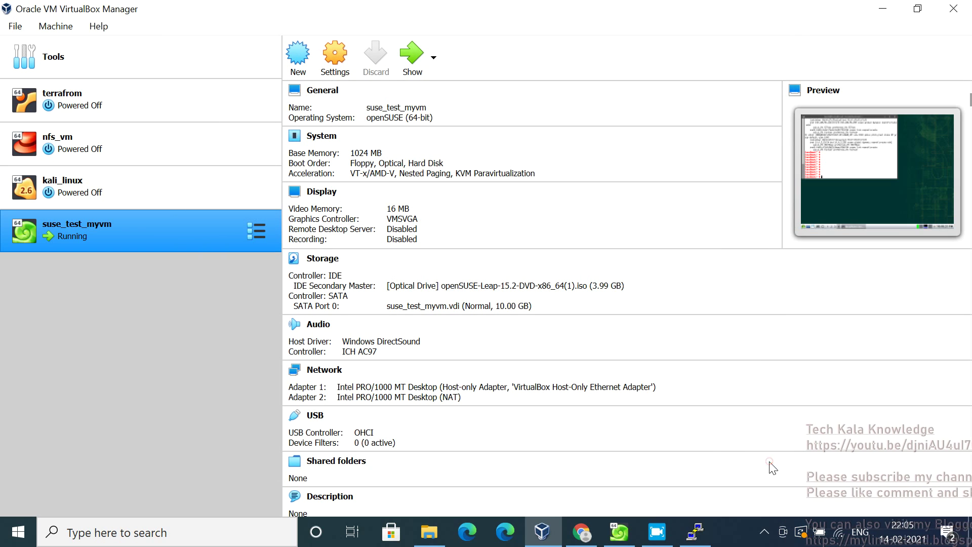
# Close PuTTY's 'Network error: Connection timed out' dialog, leaving the 192.168.56.114 session inactive
pyautogui.click(619, 532)
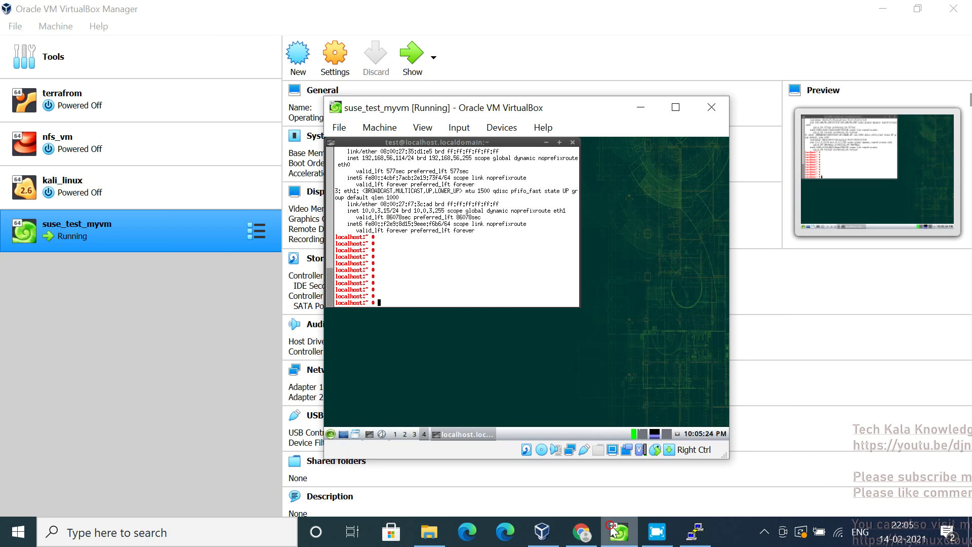
pyautogui.click(696, 532)
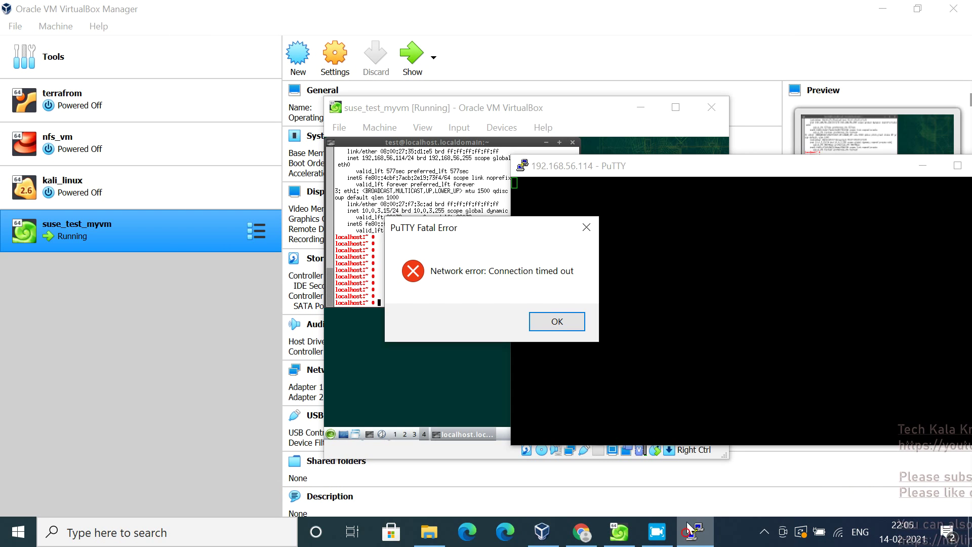
pyautogui.click(556, 322)
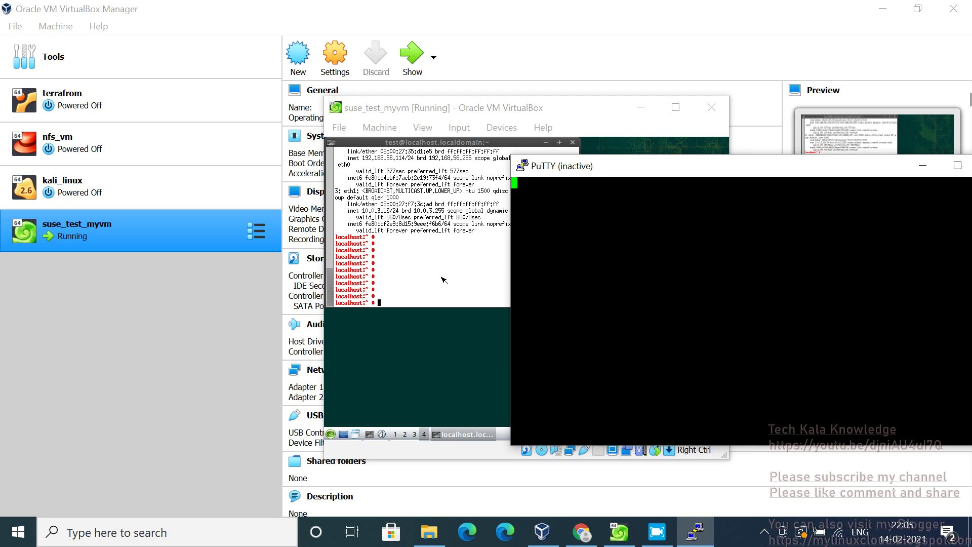
pyautogui.click(766, 532)
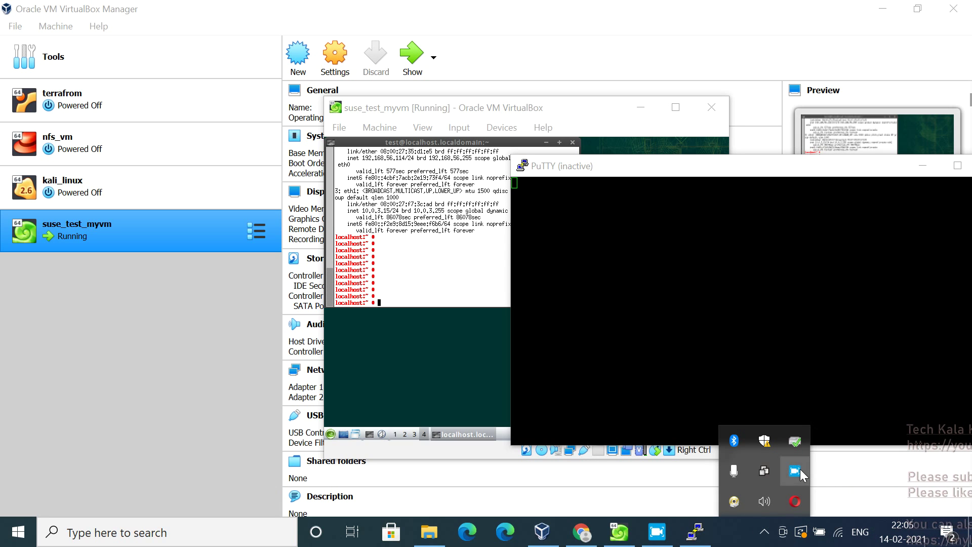
pyautogui.click(668, 541)
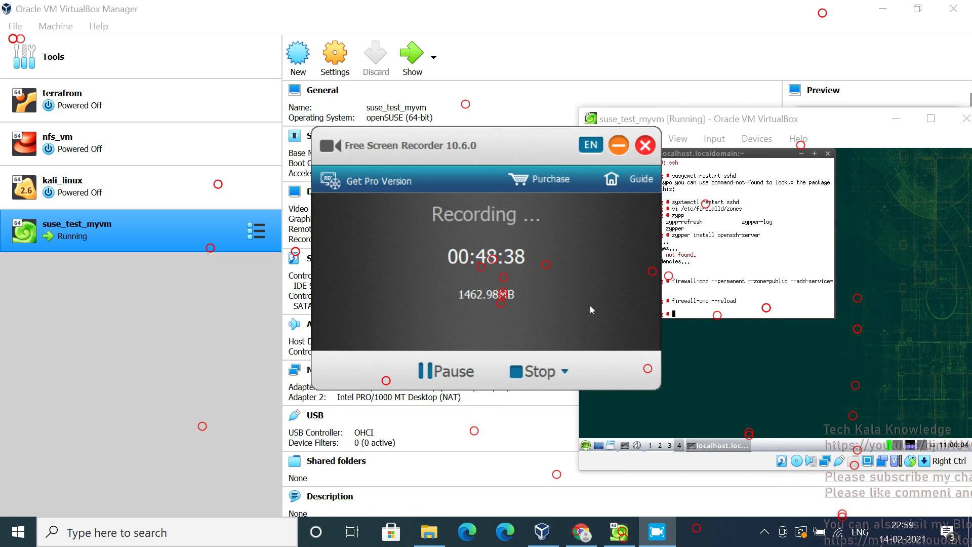
# Bring the suse_test_myvm window forward and focus its guest terminal
pyautogui.click(756, 246)
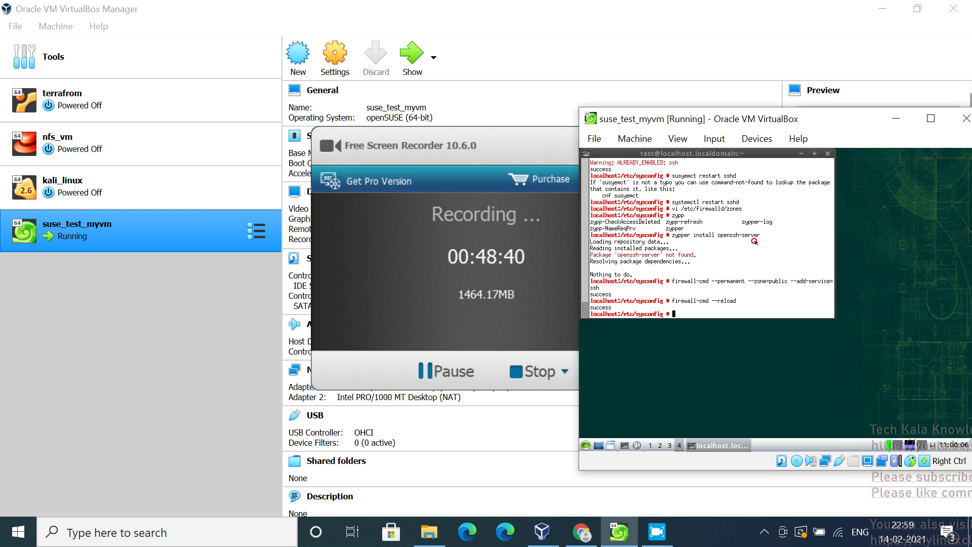
pyautogui.click(484, 134)
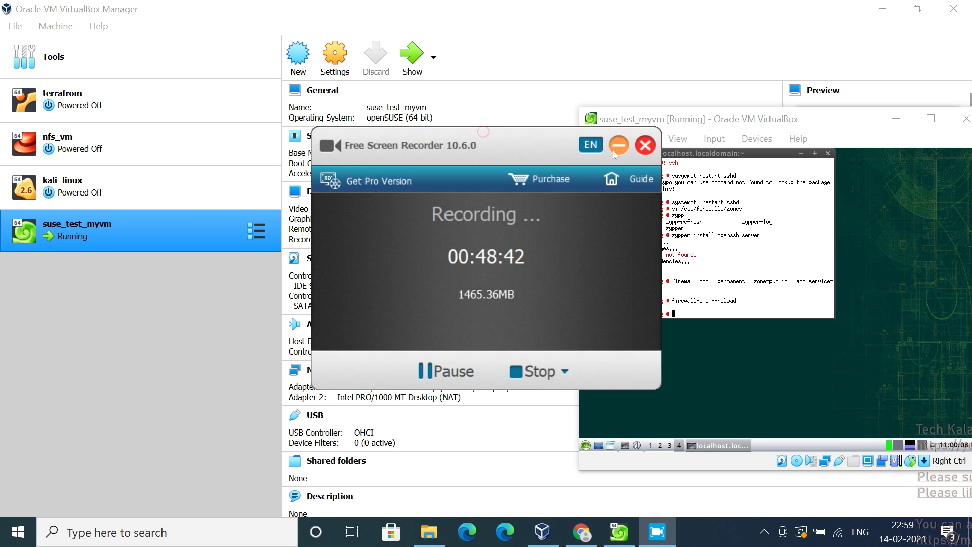
pyautogui.click(618, 145)
pyautogui.click(699, 271)
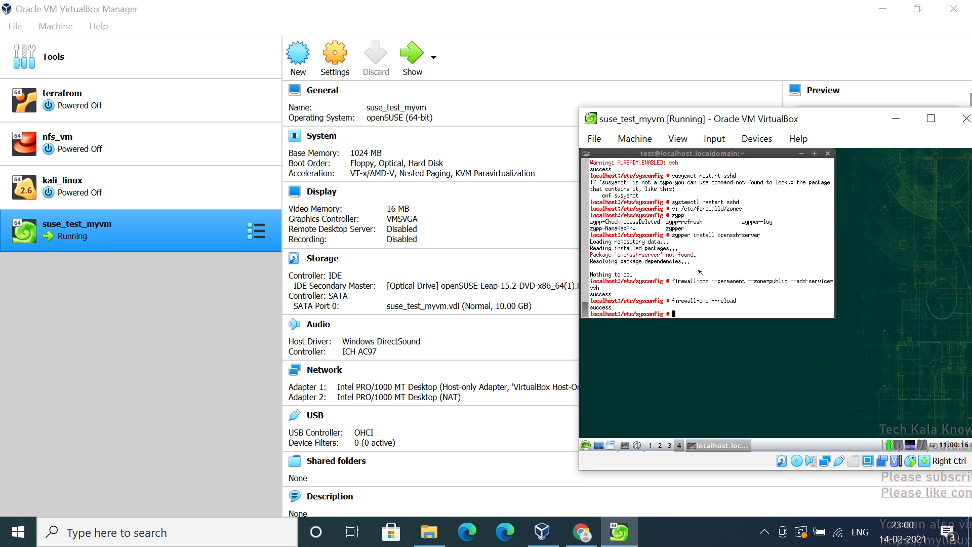
# Run firewall-cmd --permanent --zone=public --add-service=ssh to allow ssh permanently
pyautogui.press('Up')
pyautogui.press('Up')
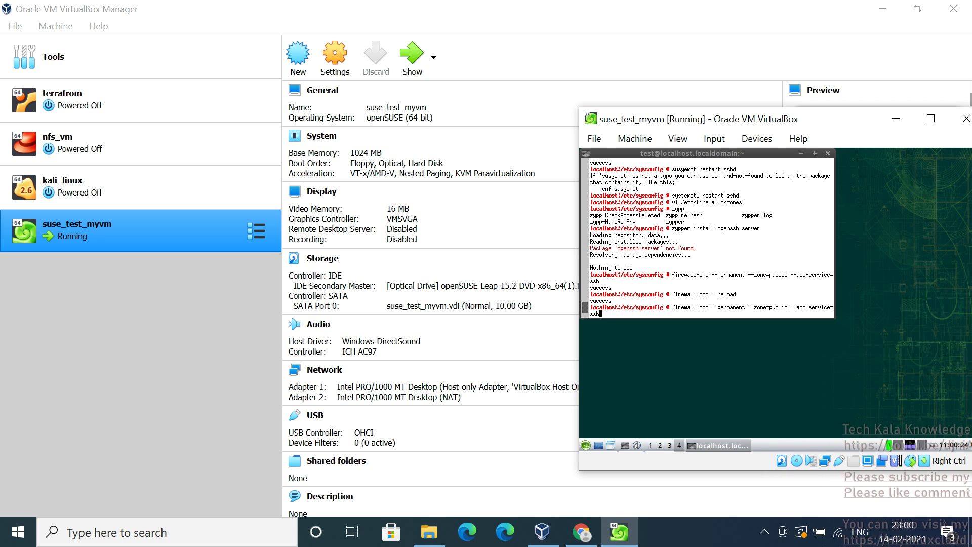
pyautogui.hotkey('ctrl', 'c')
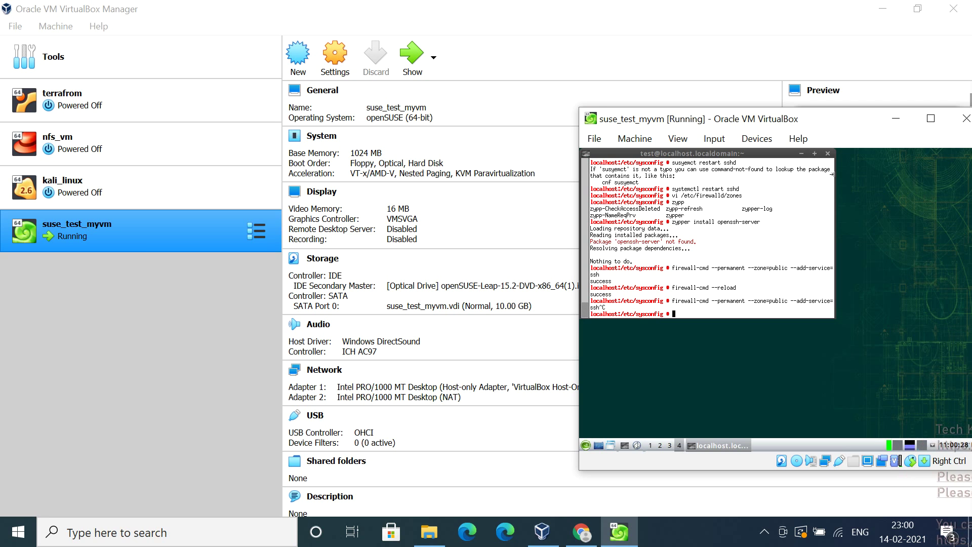
pyautogui.moveTo(833, 174); pyautogui.dragTo(934, 179)
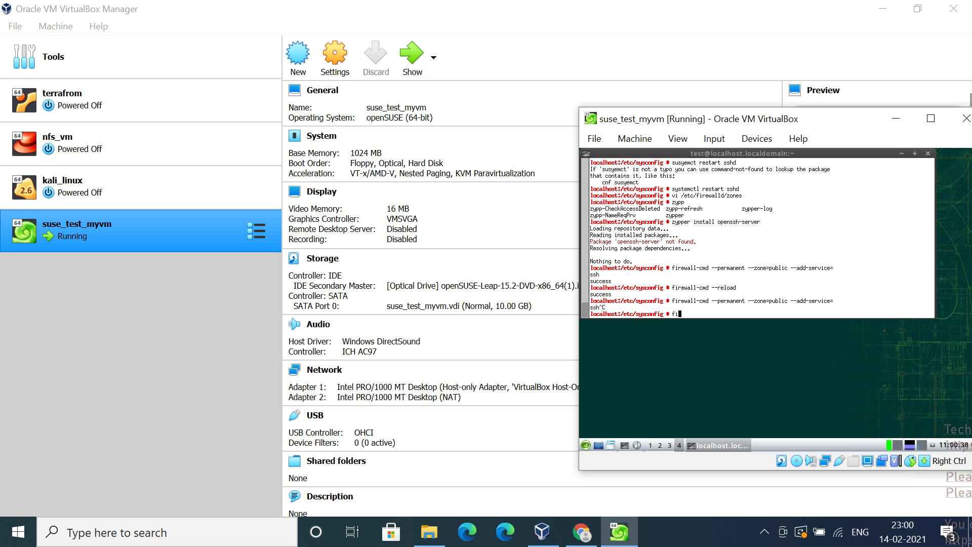
pyautogui.write('wa')
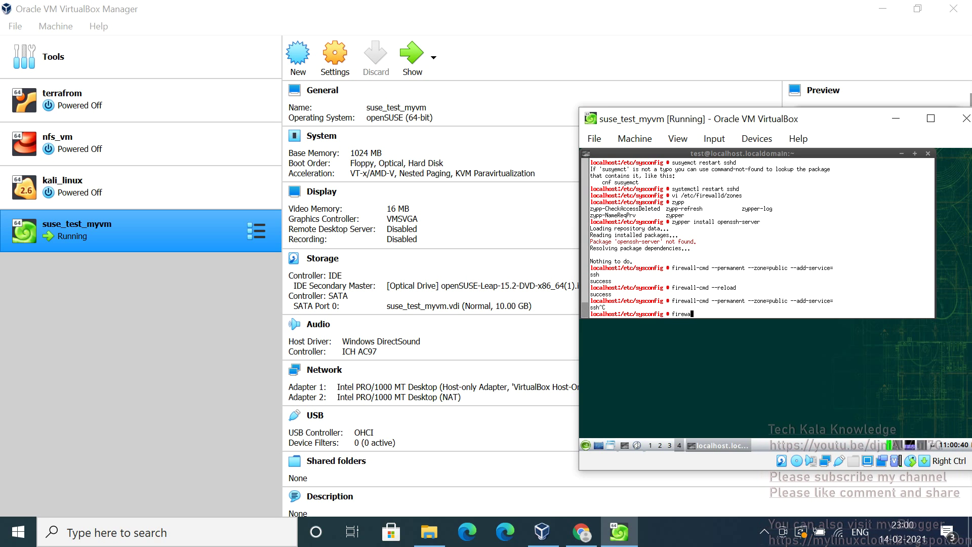
pyautogui.write('ll-cmd --')
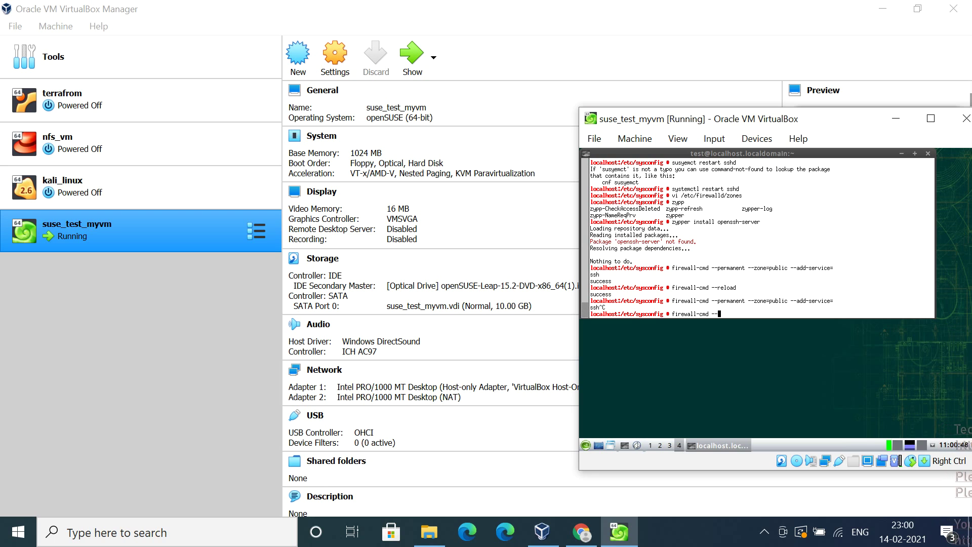
pyautogui.write('per')
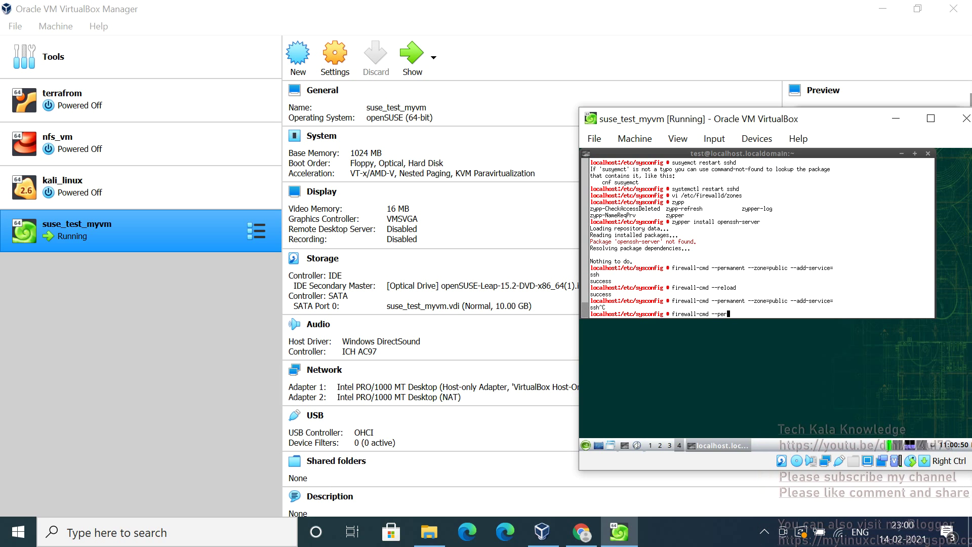
pyautogui.write('mane')
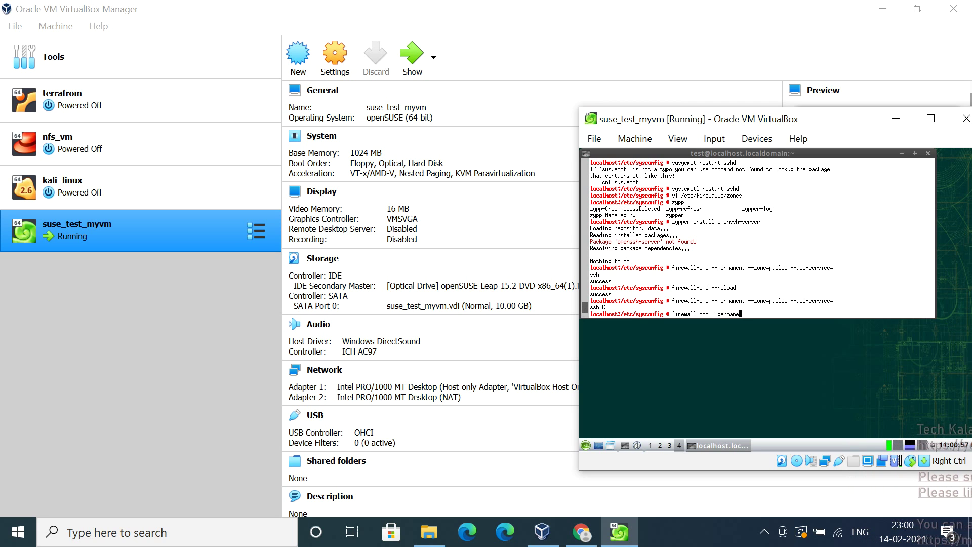
pyautogui.write('nt --')
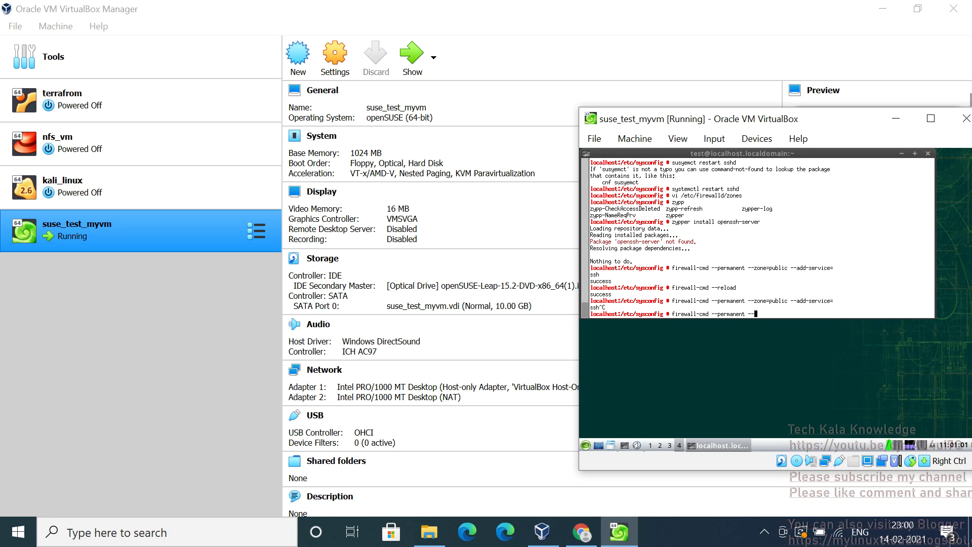
pyautogui.write('zone')
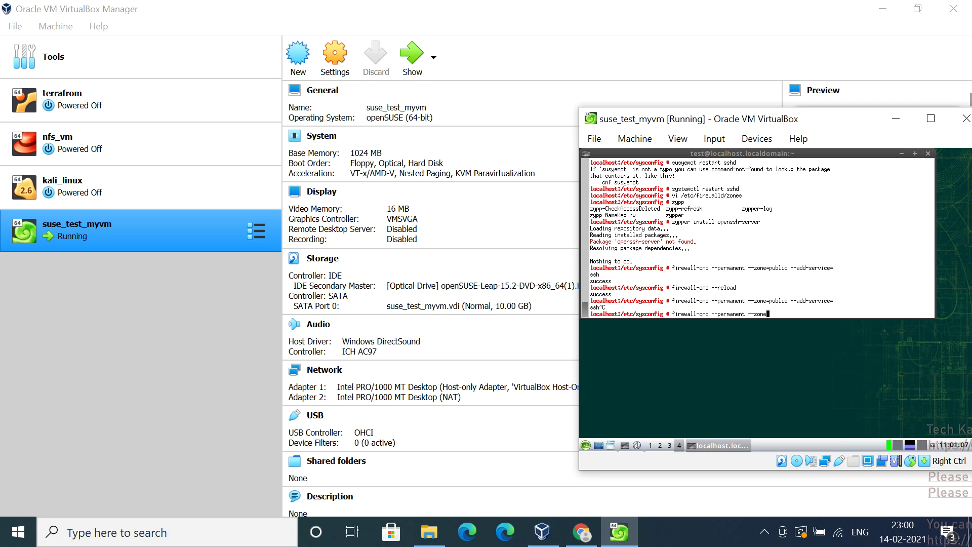
pyautogui.write('=pu')
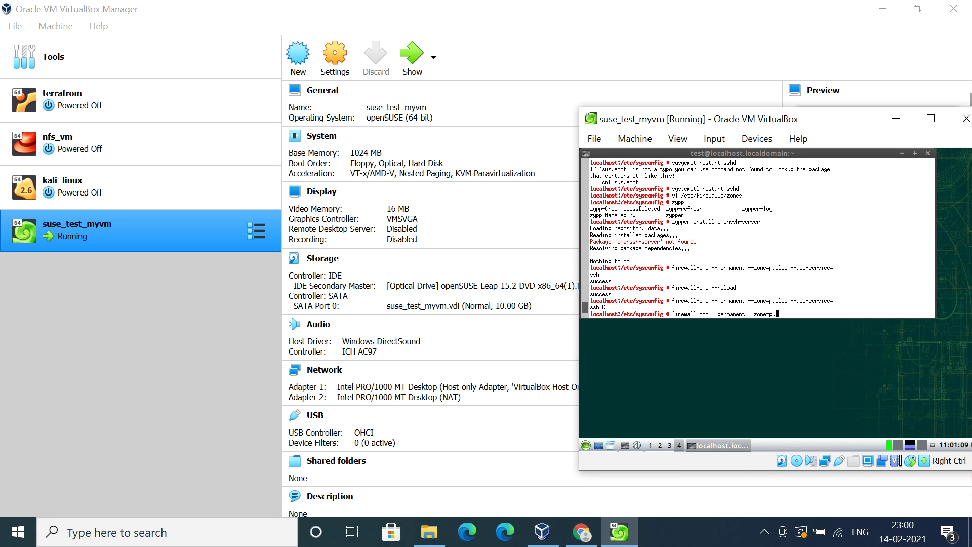
pyautogui.write('blic ')
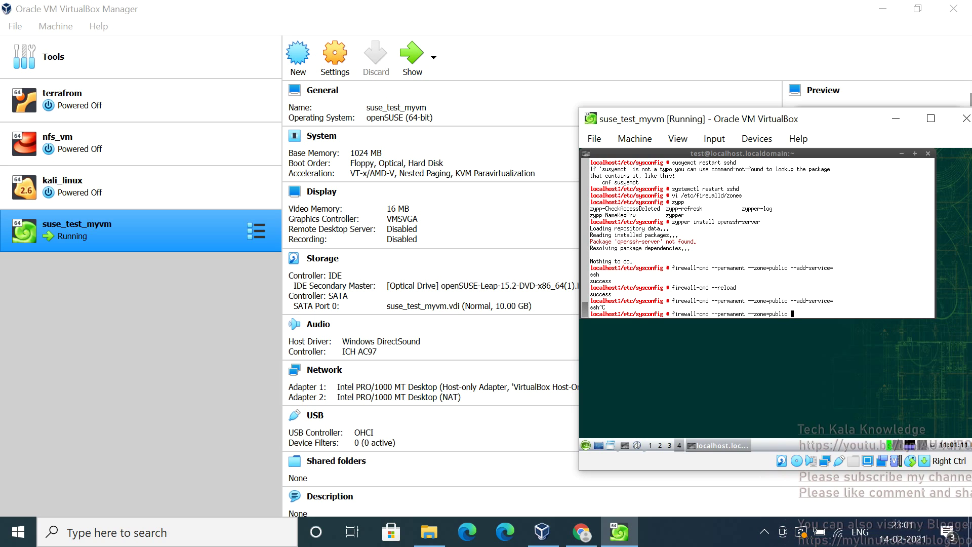
pyautogui.write('--add-se')
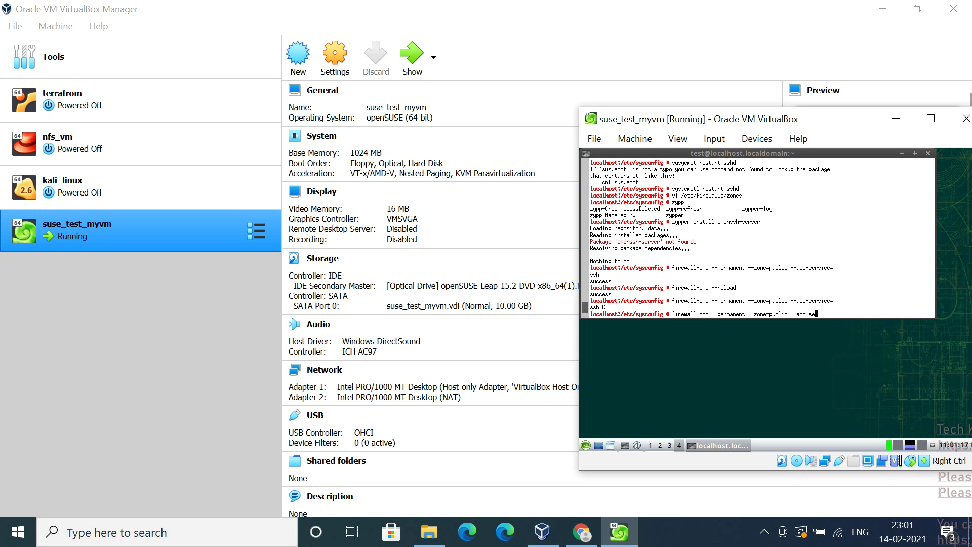
pyautogui.write('r')
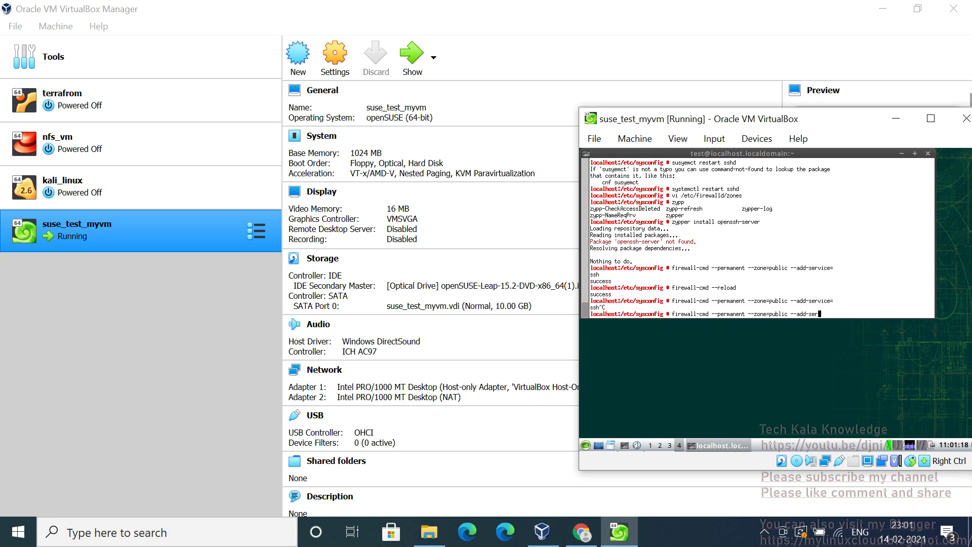
pyautogui.write('vice=')
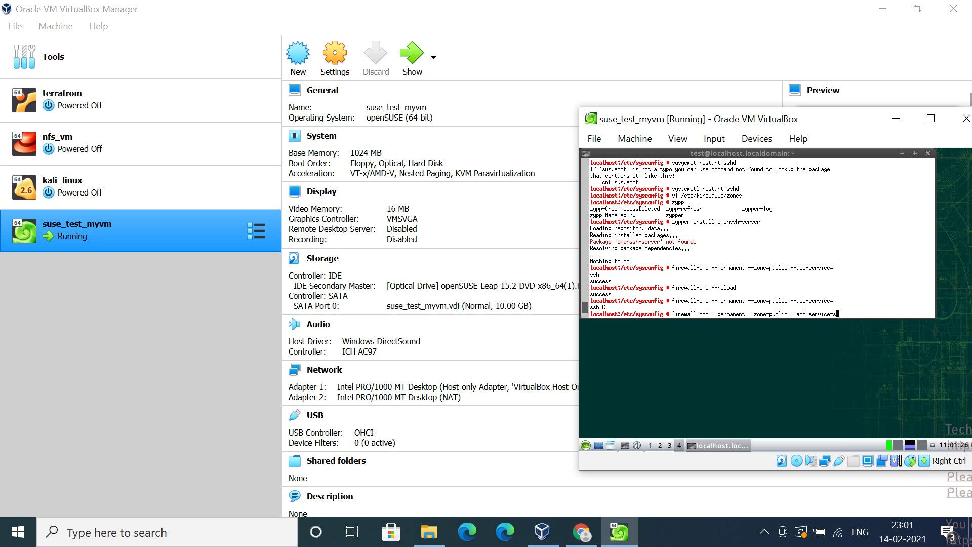
pyautogui.write('ssh')
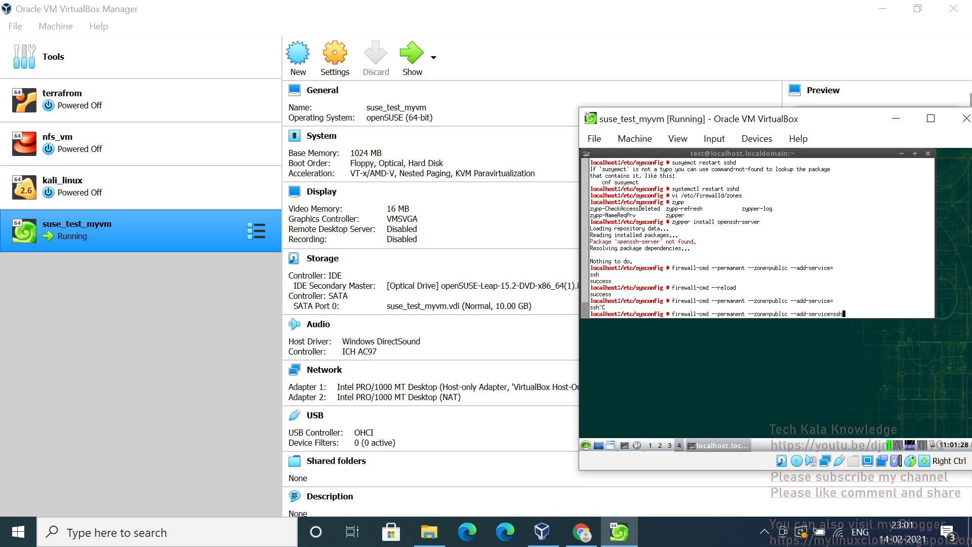
pyautogui.press('Return')
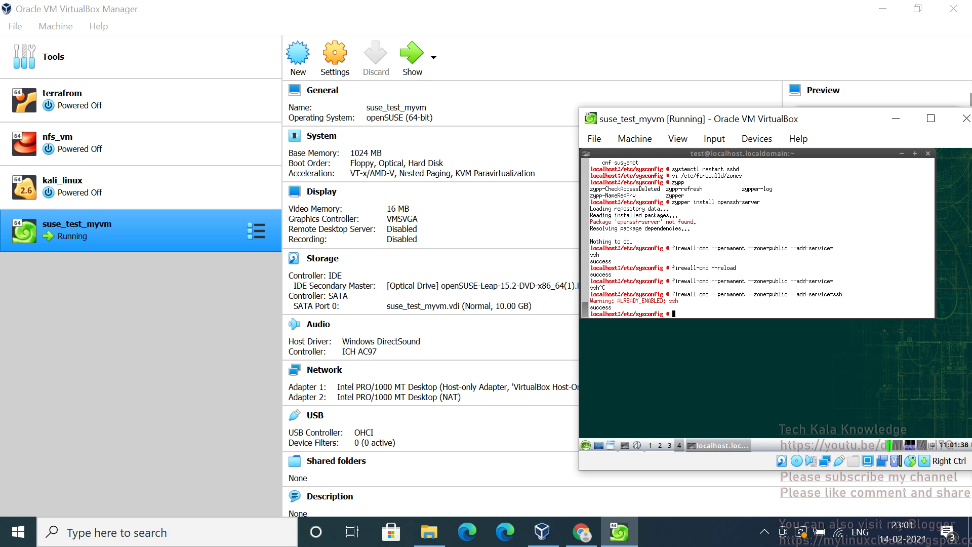
# Reload the firewall with firewall-cmd --reload and run ip a to confirm eth0 is 192.168.56.114
pyautogui.write('f')
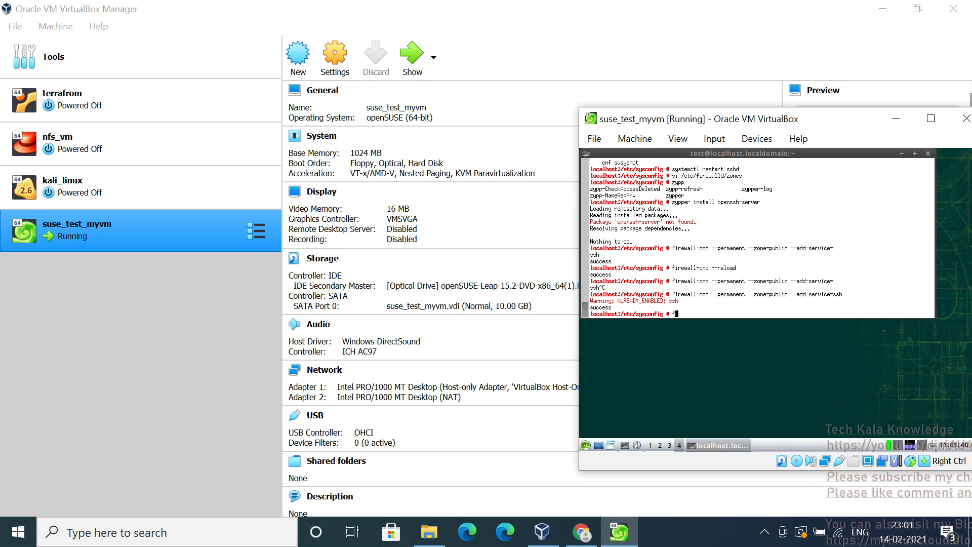
pyautogui.write('irewall')
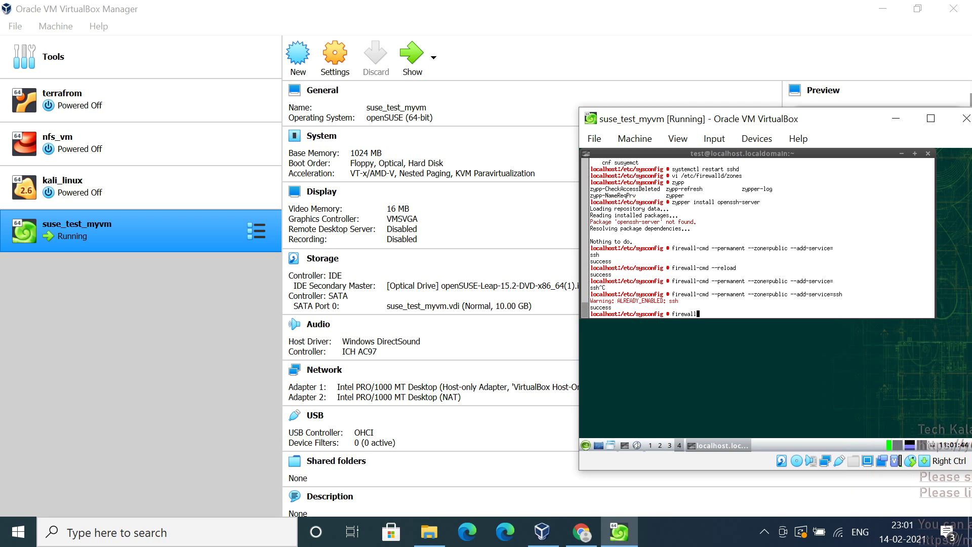
pyautogui.write('-cmd --reloa')
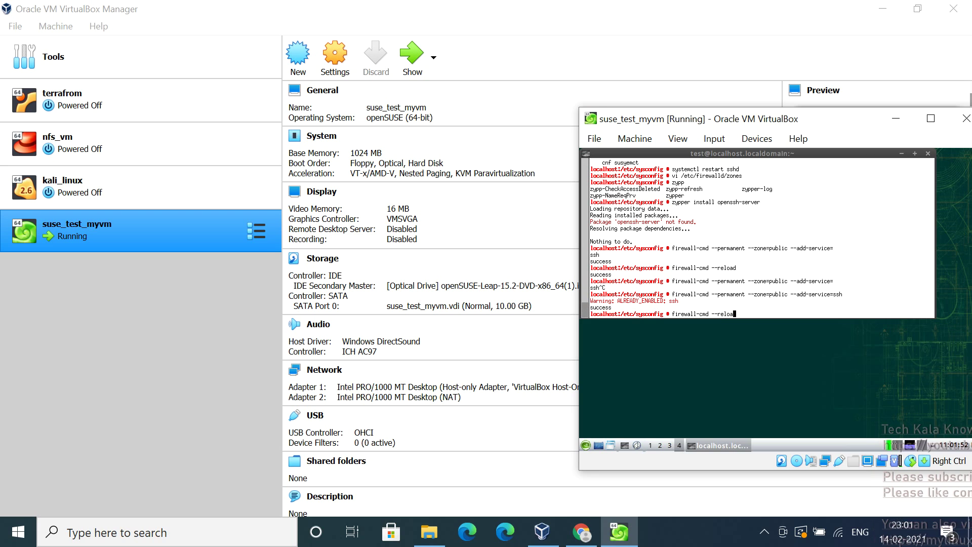
pyautogui.write('d')
pyautogui.press('Return')
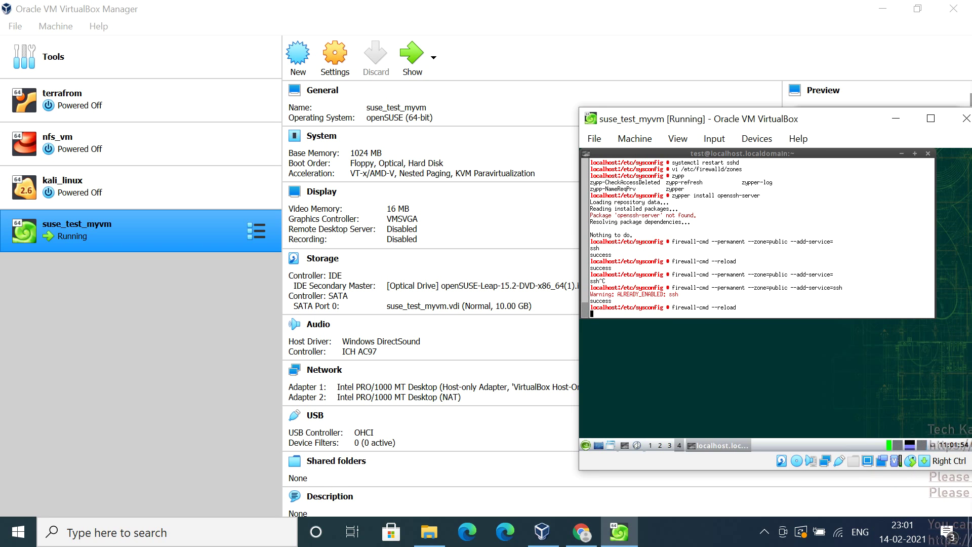
pyautogui.press('Return')
pyautogui.press('Return')
pyautogui.press('Return')
pyautogui.press('Return')
pyautogui.press('Return')
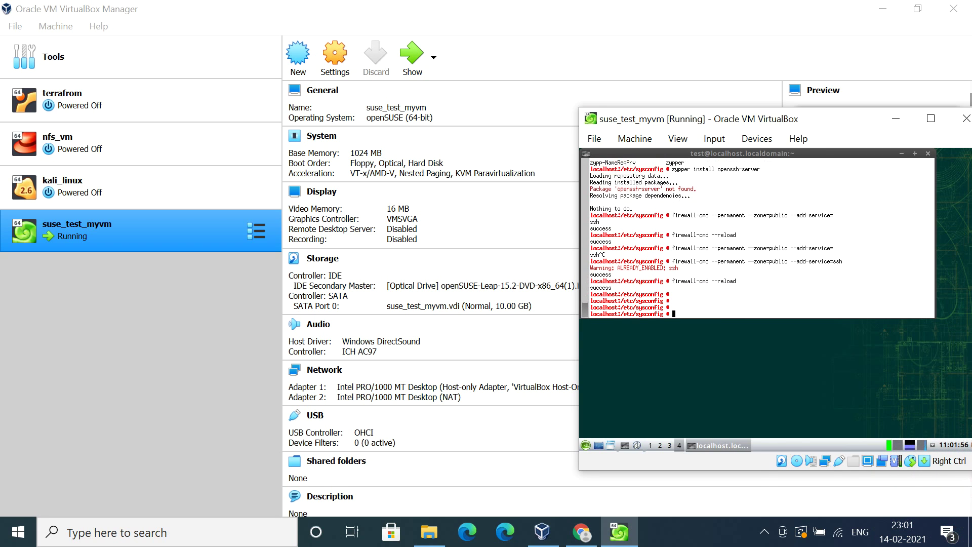
pyautogui.write('ip')
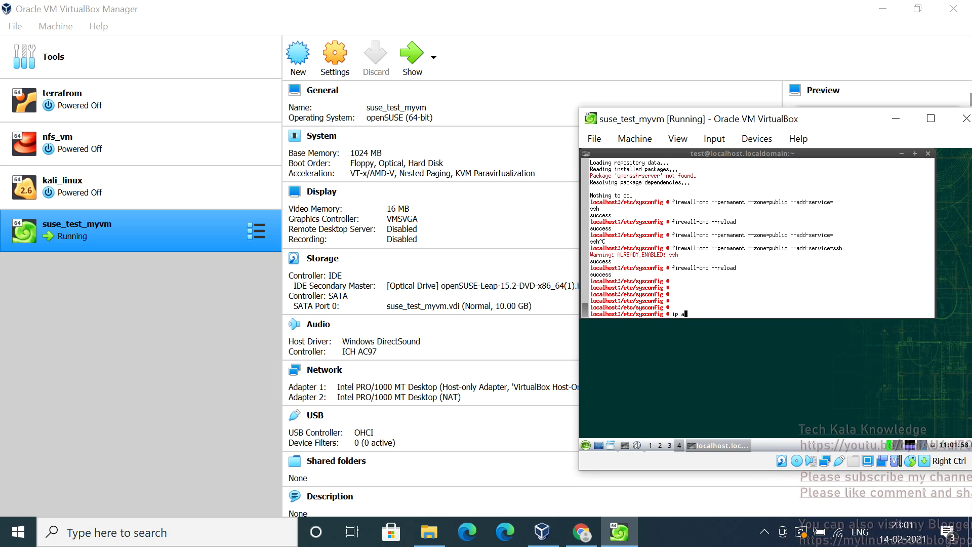
pyautogui.write(' a')
pyautogui.press('Return')
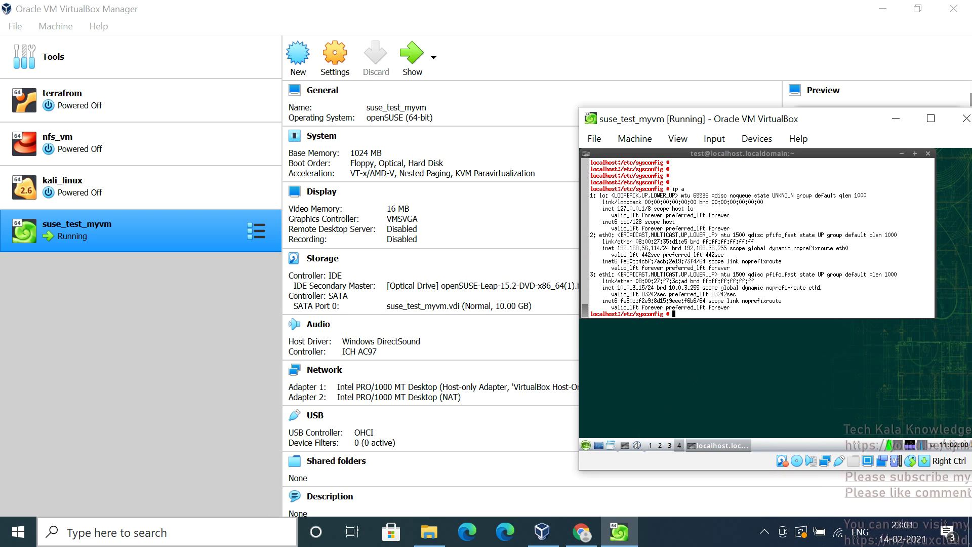
pyautogui.click(168, 532)
# Launch PuTTY, open an SSH connection to 192.168.56.114, and maximize the terminal
pyautogui.write('pu')
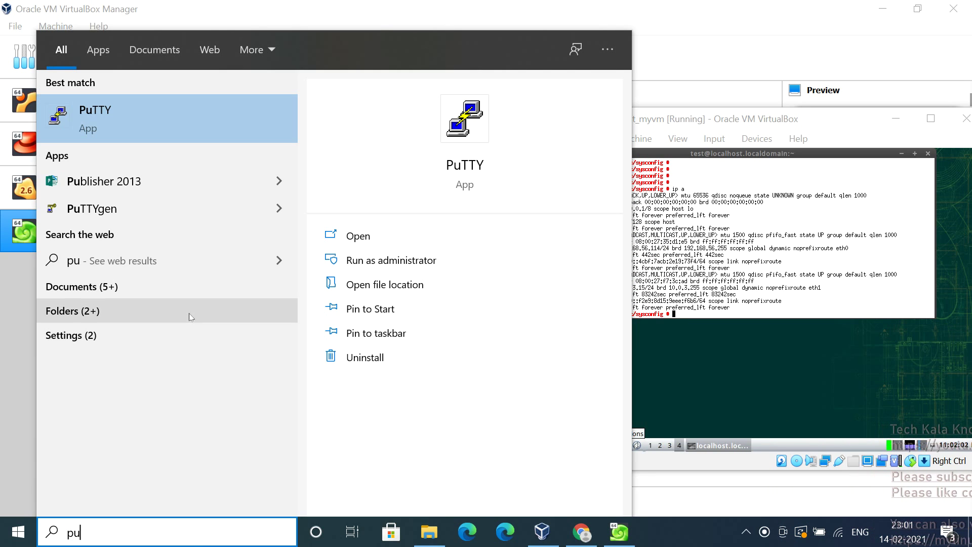
pyautogui.click(137, 139)
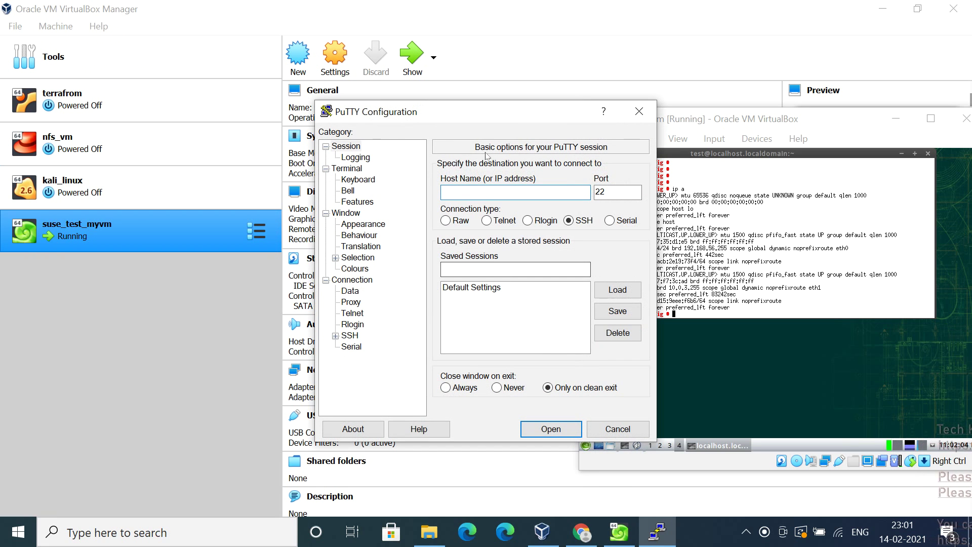
pyautogui.moveTo(514, 112); pyautogui.dragTo(377, 96)
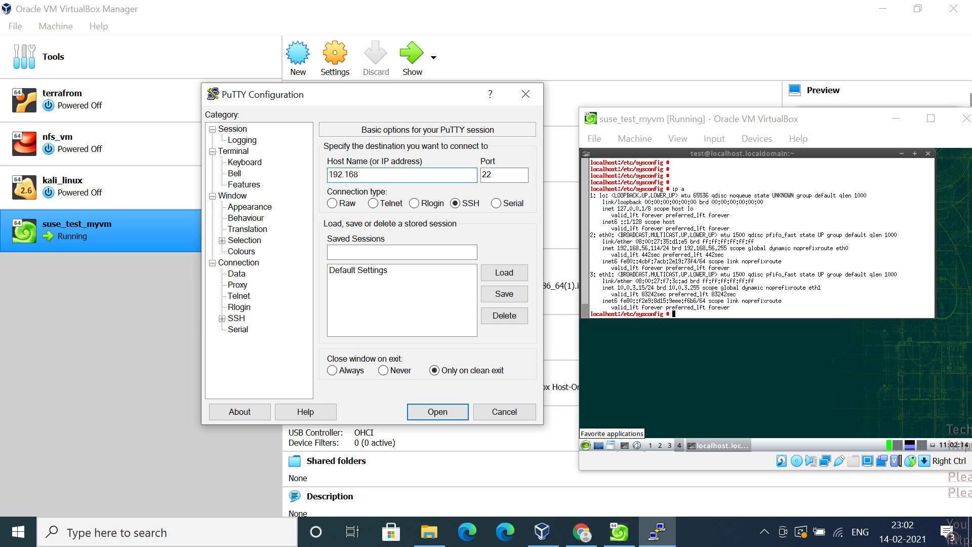
pyautogui.write('.56.114')
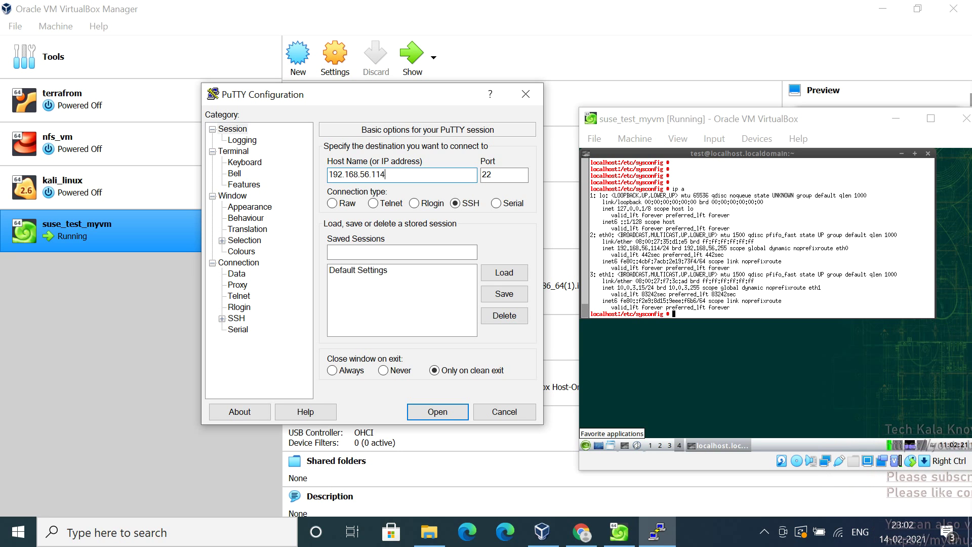
pyautogui.press('Return')
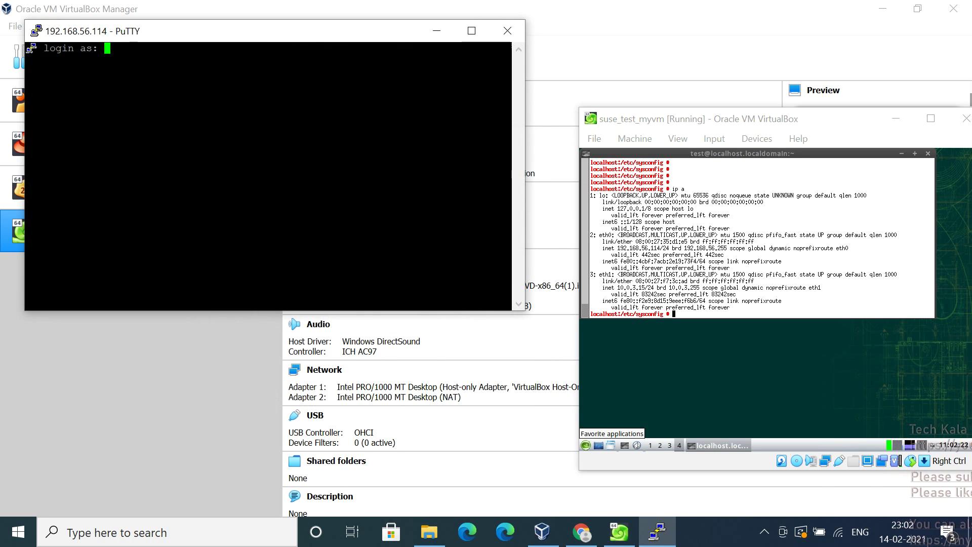
pyautogui.moveTo(292, 40); pyautogui.dragTo(509, 85)
pyautogui.click(687, 76)
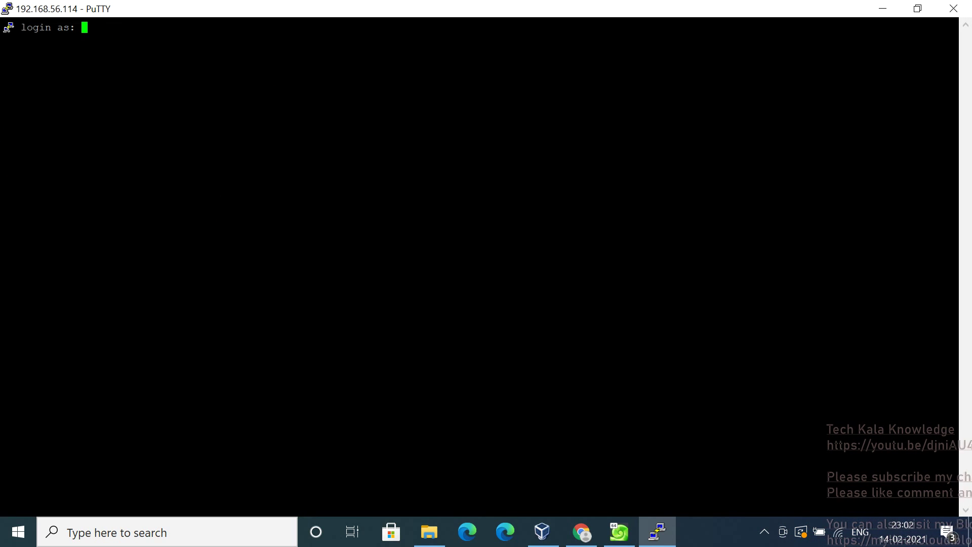
# Log in to the VM with the ordinary user's name and password
pyautogui.write('test')
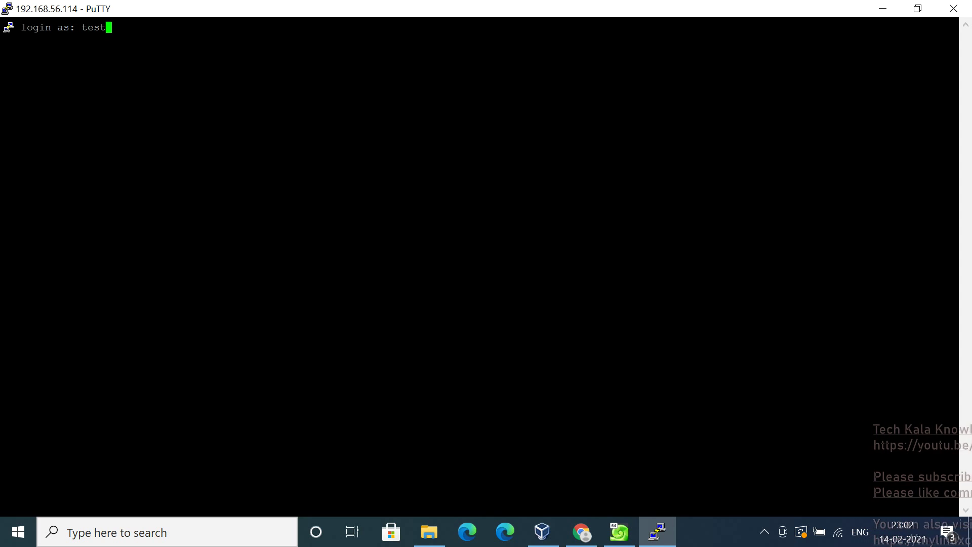
pyautogui.press('Return')
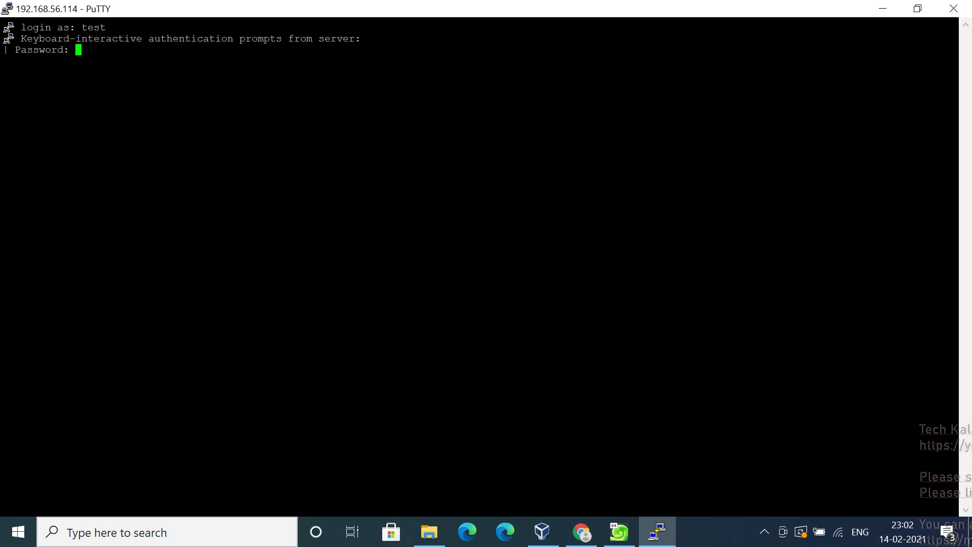
pyautogui.press('Return')
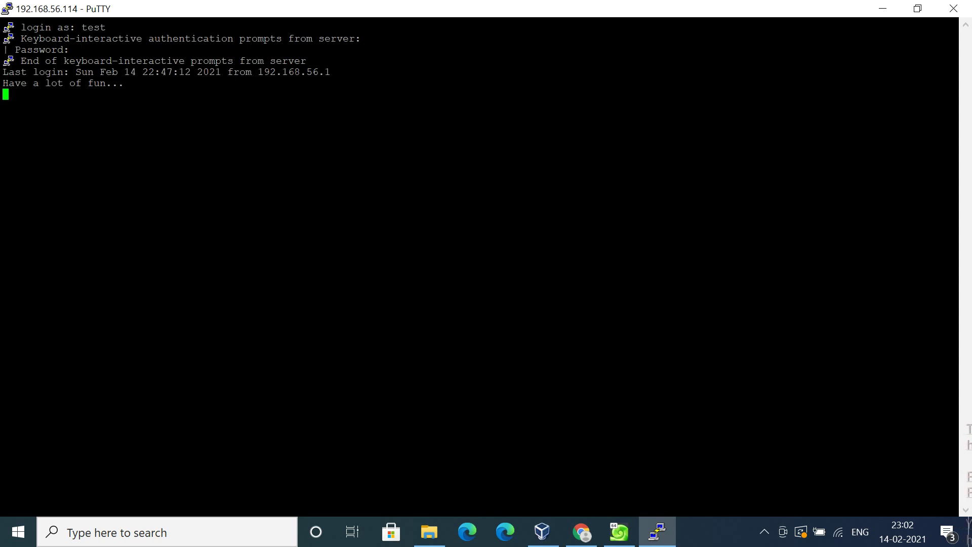
pyautogui.press('Return')
pyautogui.press('Return')
pyautogui.press('Return')
pyautogui.press('Return')
pyautogui.press('Return')
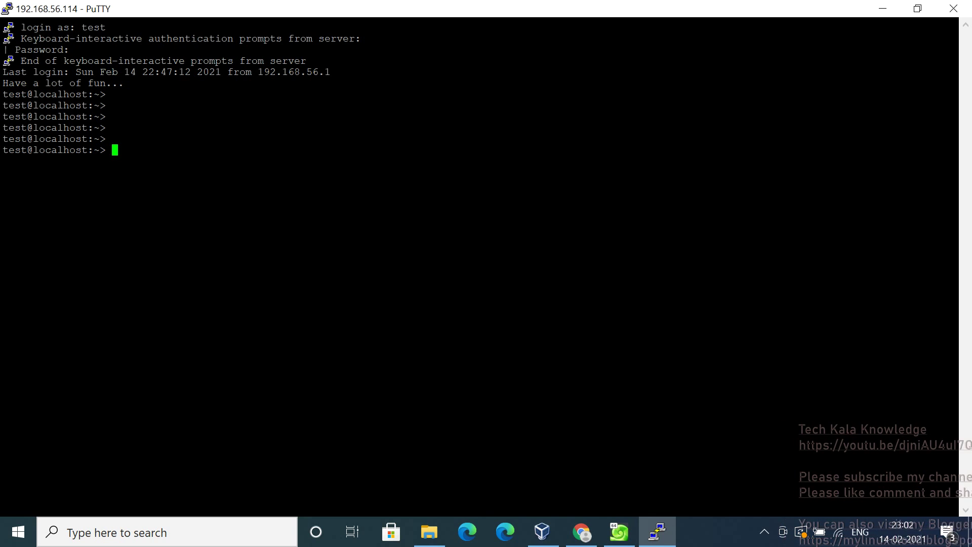
pyautogui.press('Return')
pyautogui.press('Return')
pyautogui.press('Return')
# Switch to a root shell with sudo su - and the root password
pyautogui.write('sudo sy -')
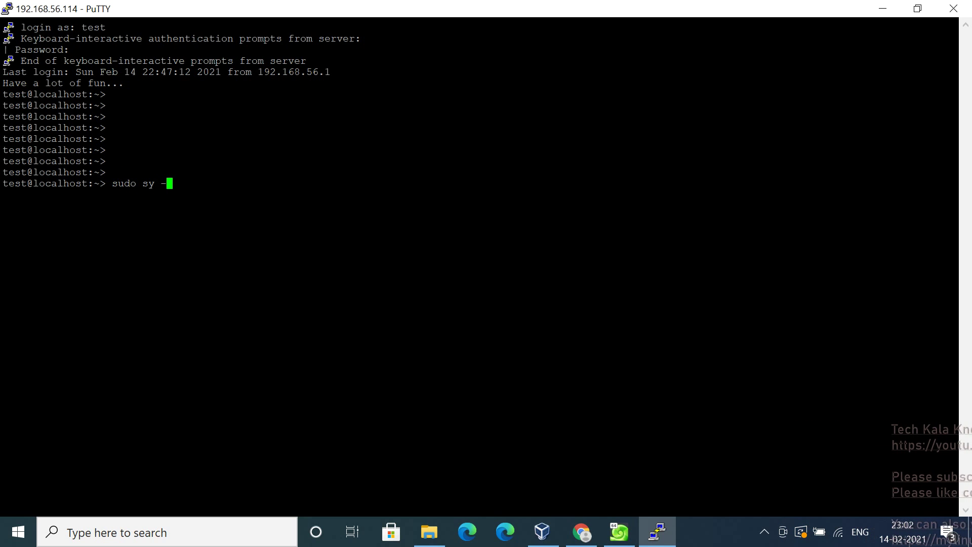
pyautogui.press('BackSpace')
pyautogui.press('BackSpace')
pyautogui.press('BackSpace')
pyautogui.write('u -')
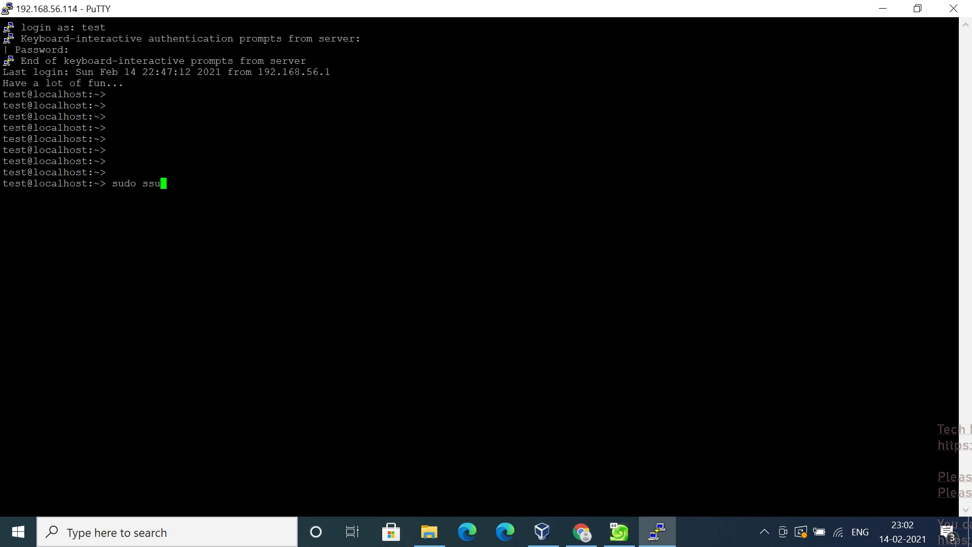
pyautogui.press('BackSpace')
pyautogui.press('BackSpace')
pyautogui.press('BackSpace')
pyautogui.press('BackSpace')
pyautogui.write('su -')
pyautogui.press('Return')
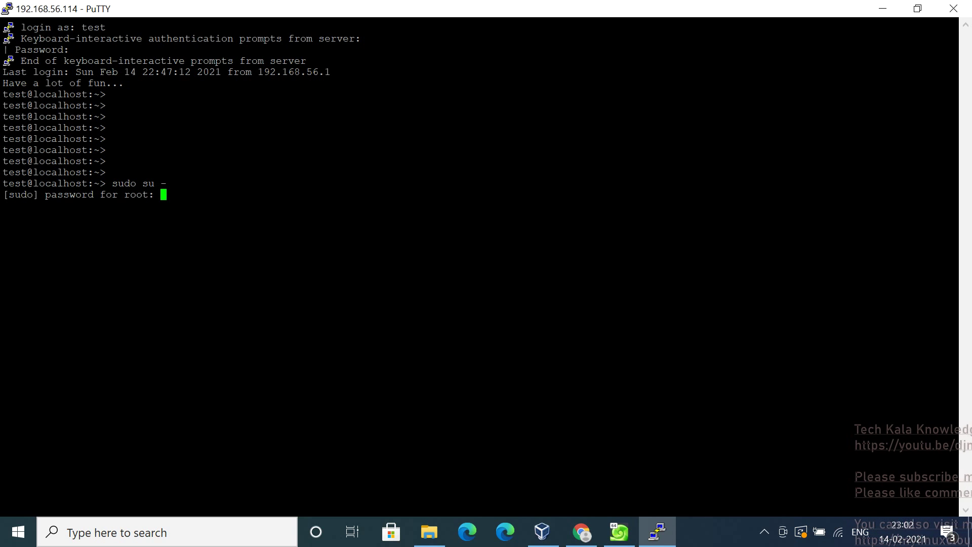
pyautogui.press('Return')
pyautogui.press('Return')
pyautogui.press('Return')
pyautogui.press('Return')
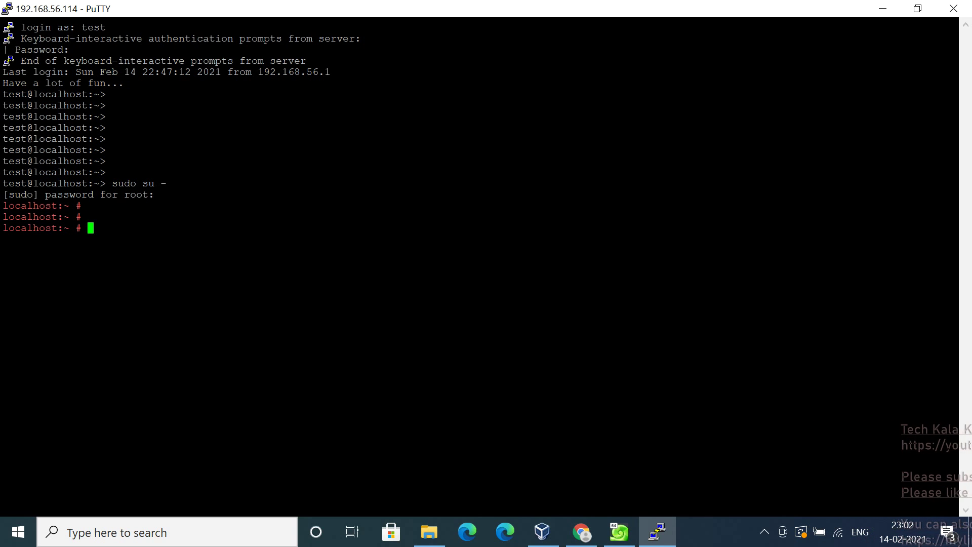
pyautogui.press('Return')
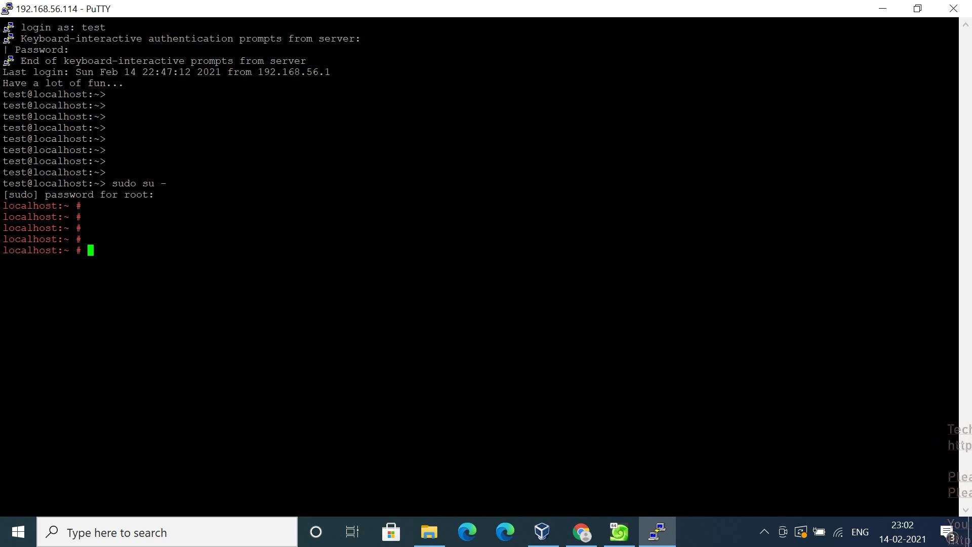
# Open /etc/issue in vi and delete the existing welcome line
pyautogui.write('vi /etc/')
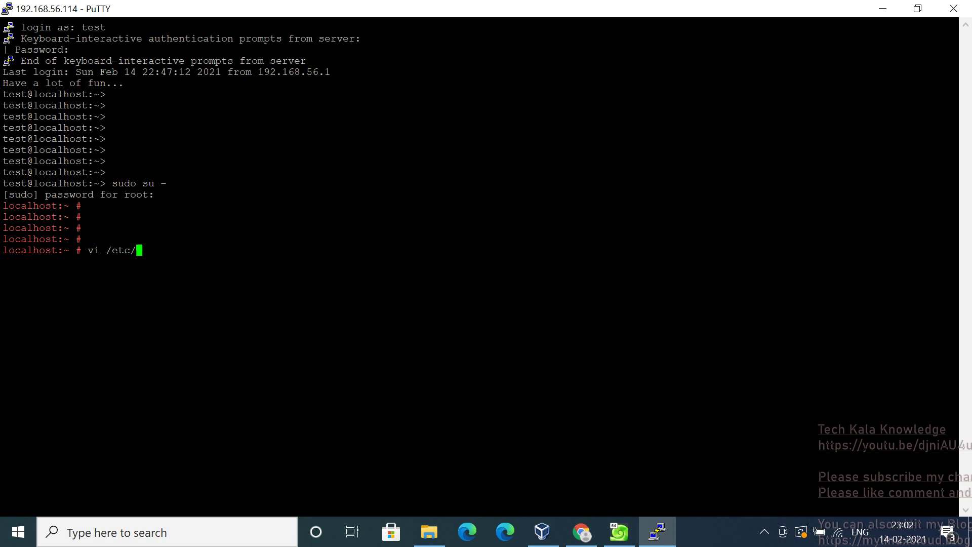
pyautogui.write('issue')
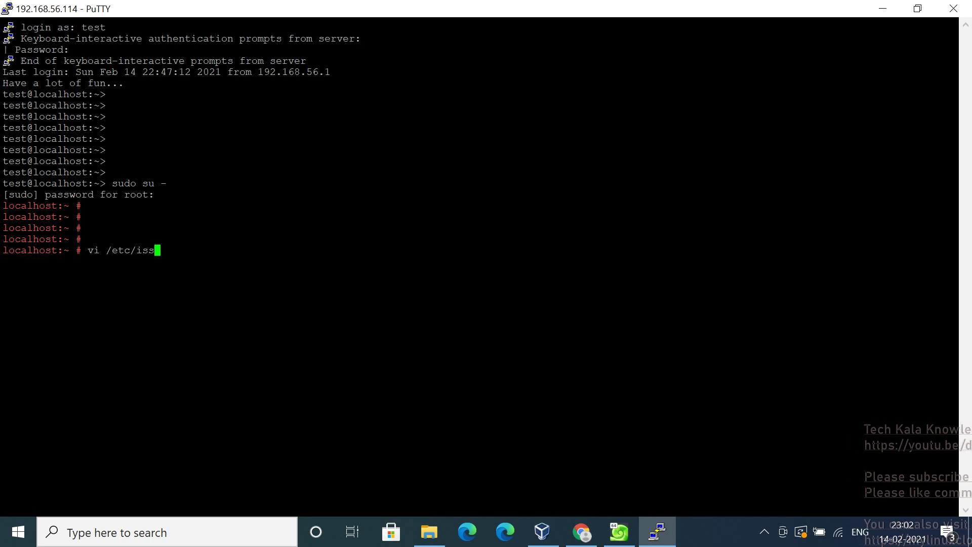
pyautogui.press('Tab')
pyautogui.press('Tab')
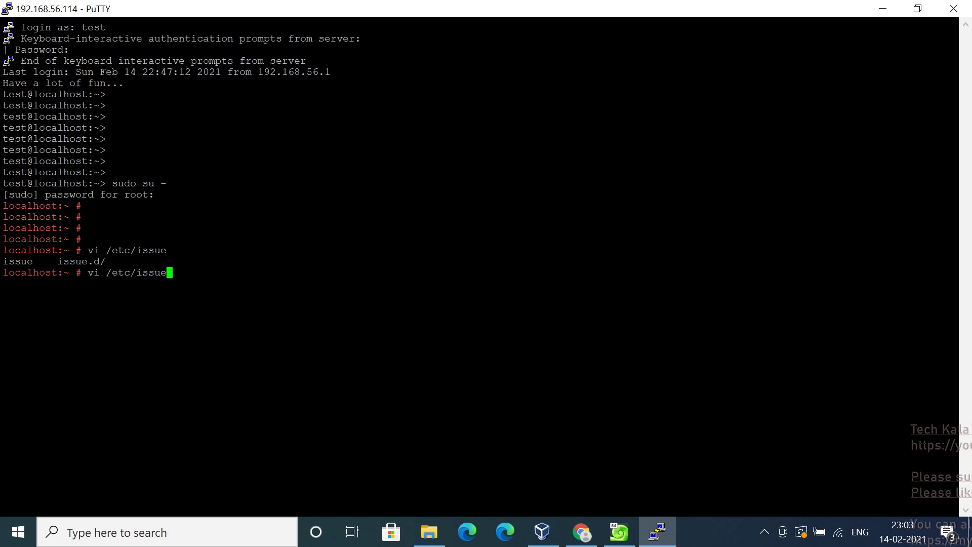
pyautogui.press('Return')
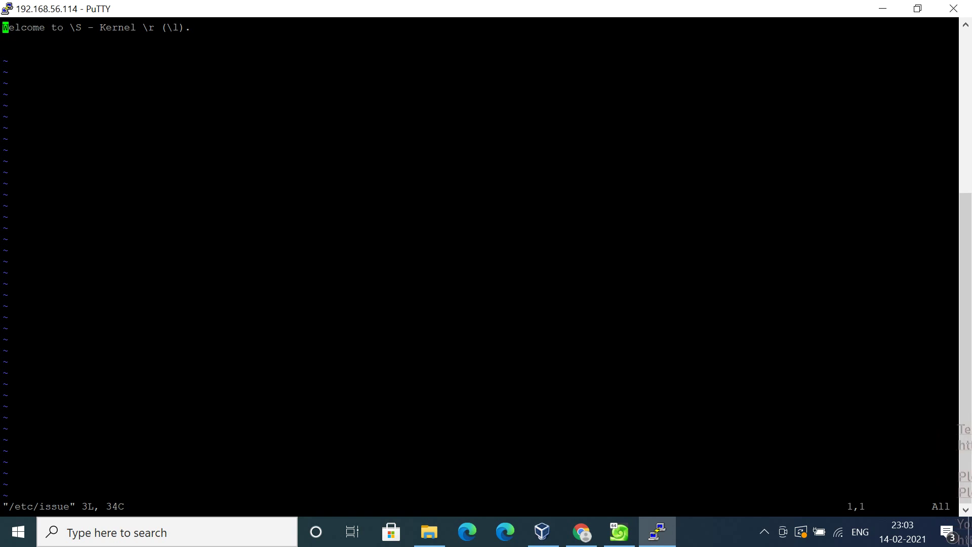
pyautogui.press('d')
pyautogui.press('d')
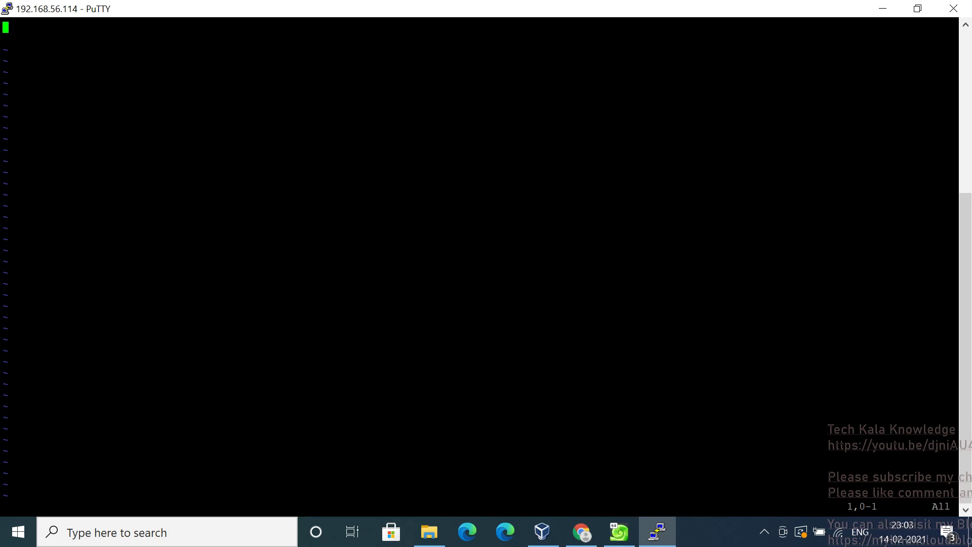
# Write the banner 'This is Test VM.' with a row of # characters above it
pyautogui.press('i')
pyautogui.write('This is ')
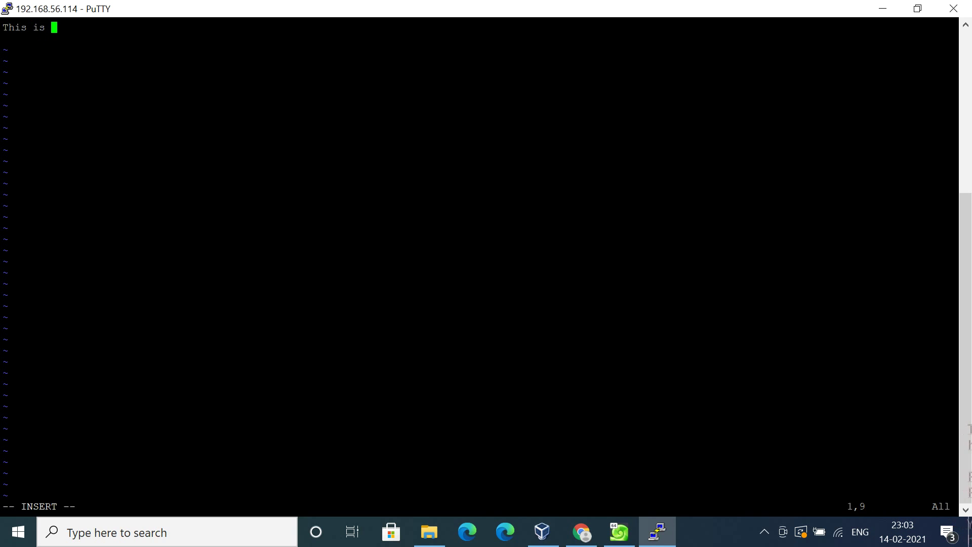
pyautogui.write('Test ')
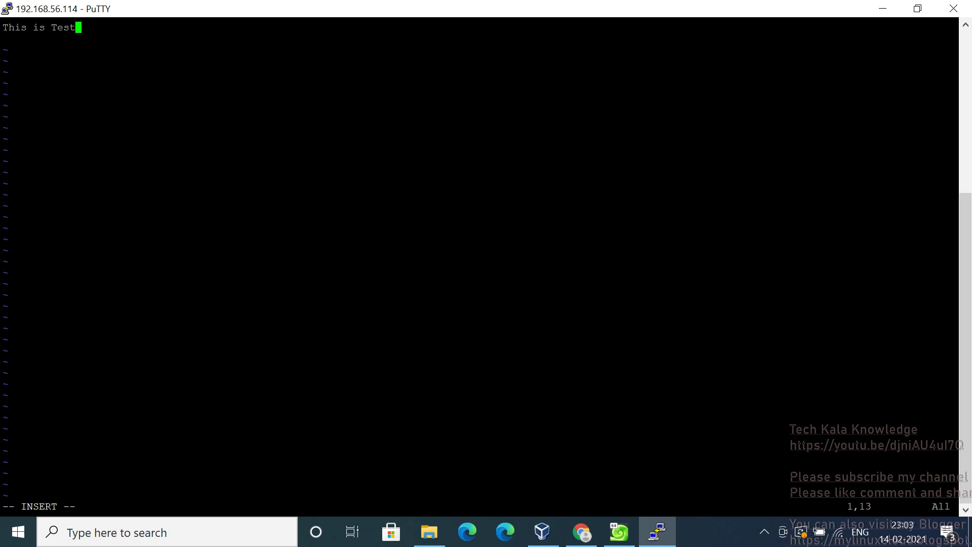
pyautogui.write('VM')
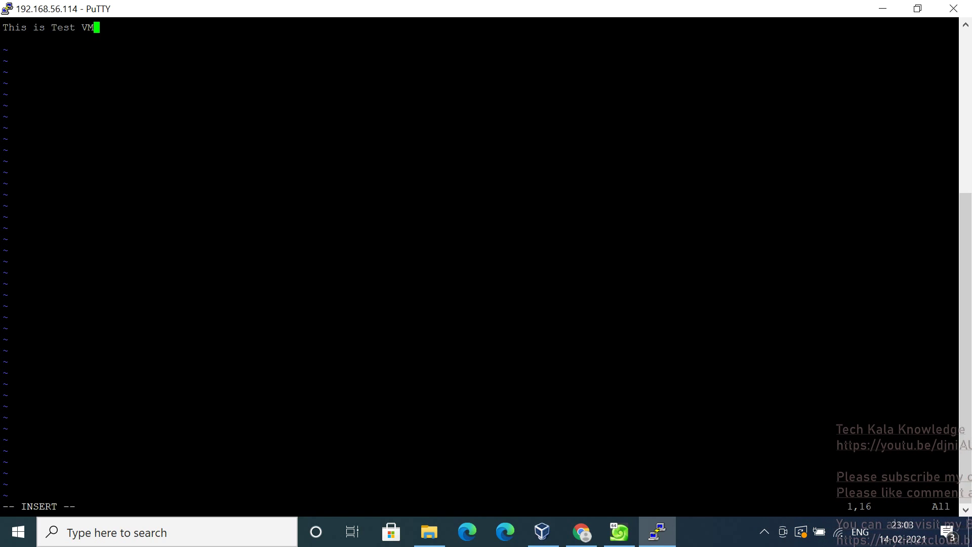
pyautogui.write('.')
pyautogui.press('Return')
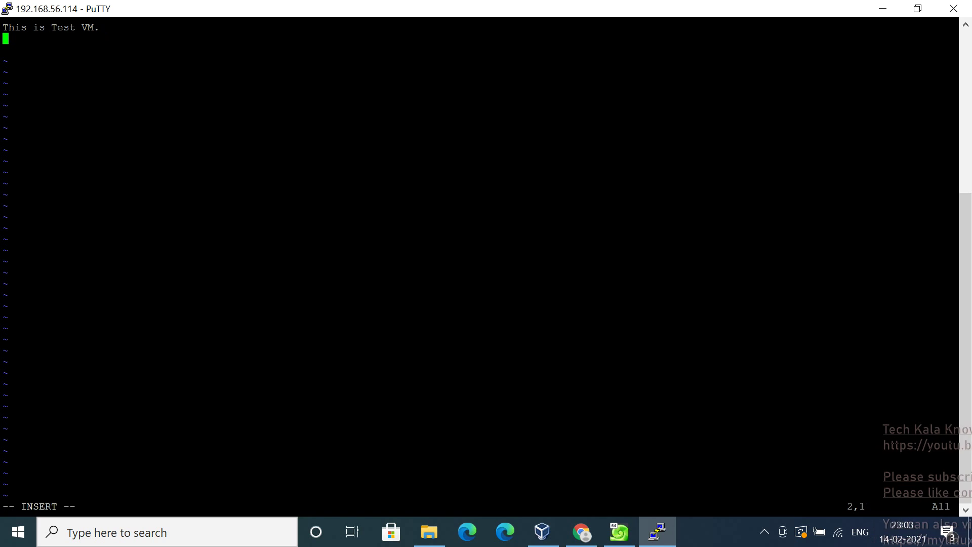
pyautogui.press('Up')
pyautogui.press('Return')
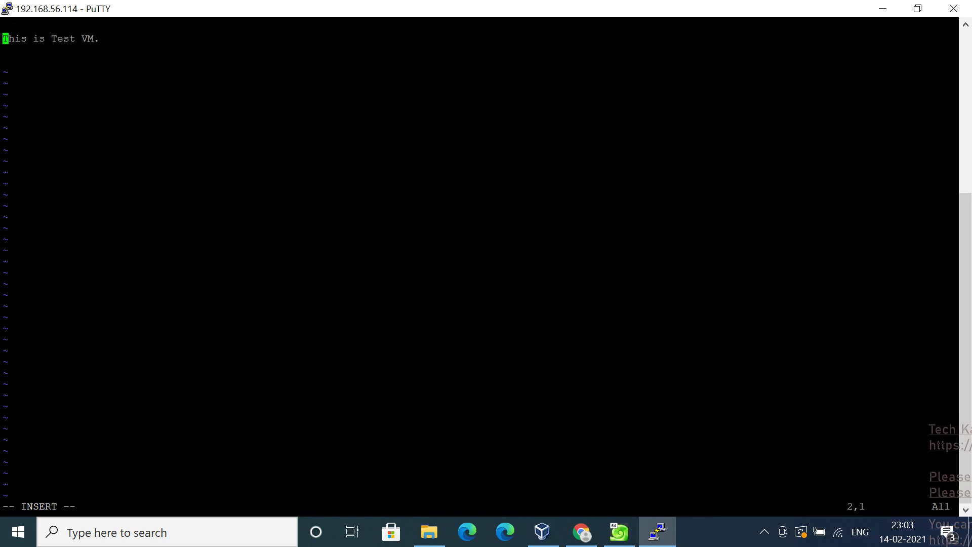
pyautogui.press('Up')
pyautogui.write('###')
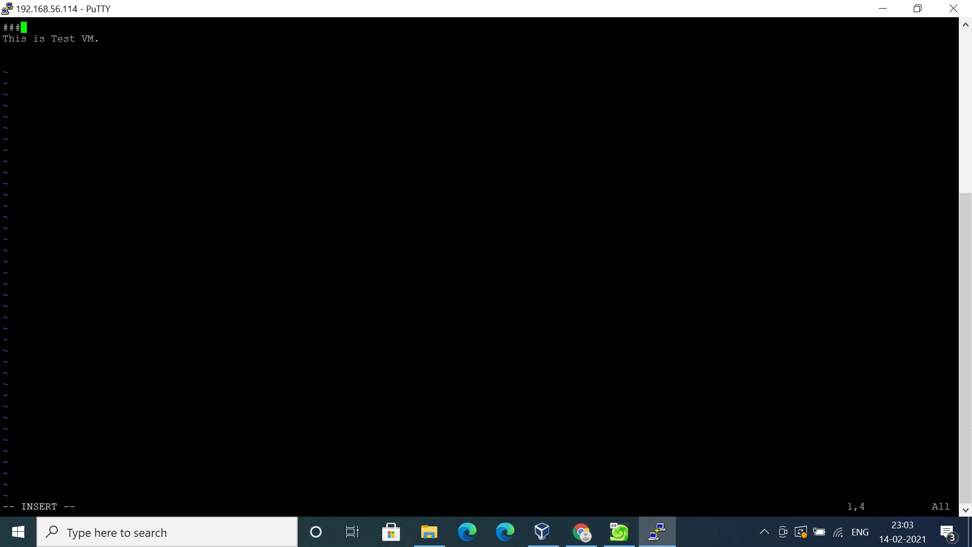
pyautogui.write('########################')
pyautogui.press('Down')
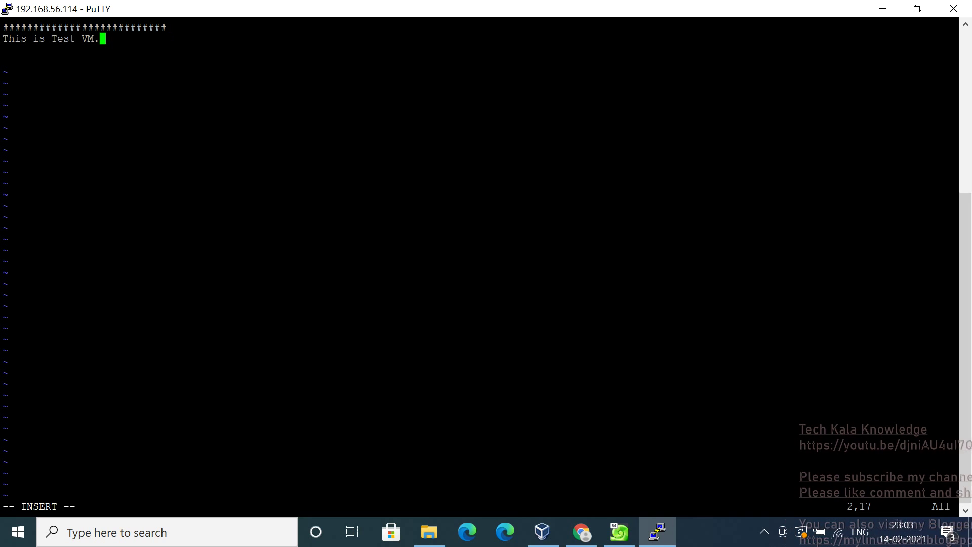
pyautogui.press('Down')
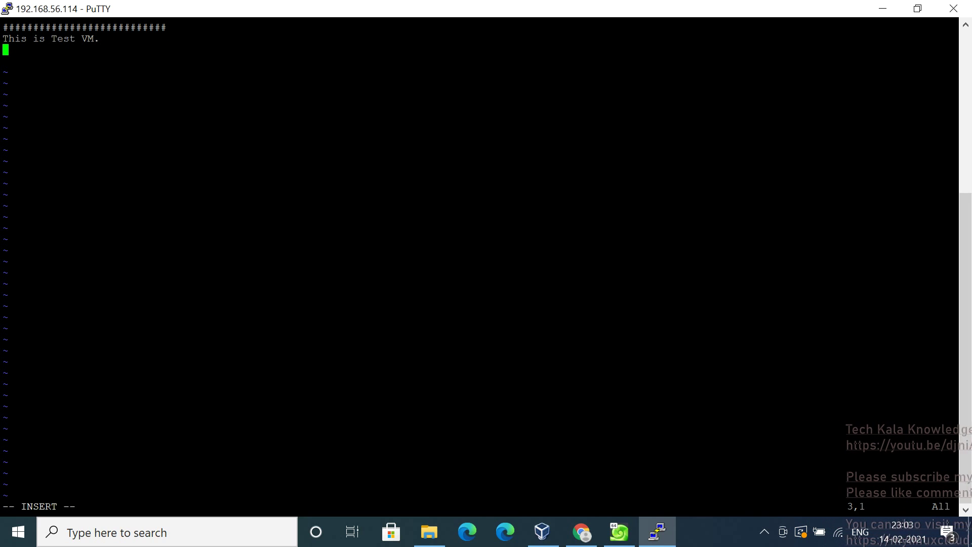